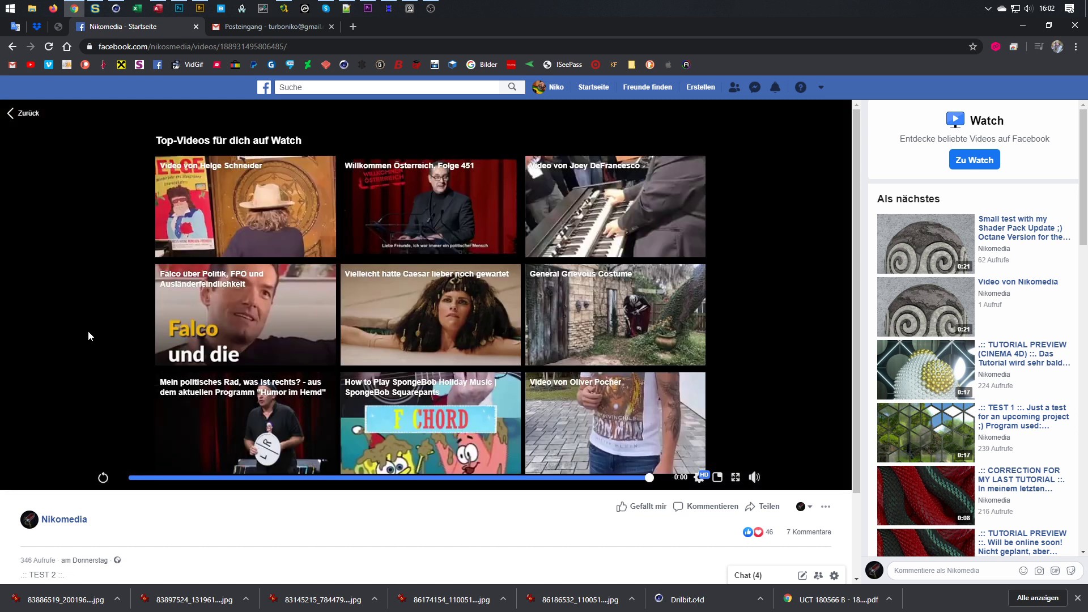
Step: Replay the reference animation of the diamond tiles from its beginning, and switch to Cinema 4D
click(136, 479)
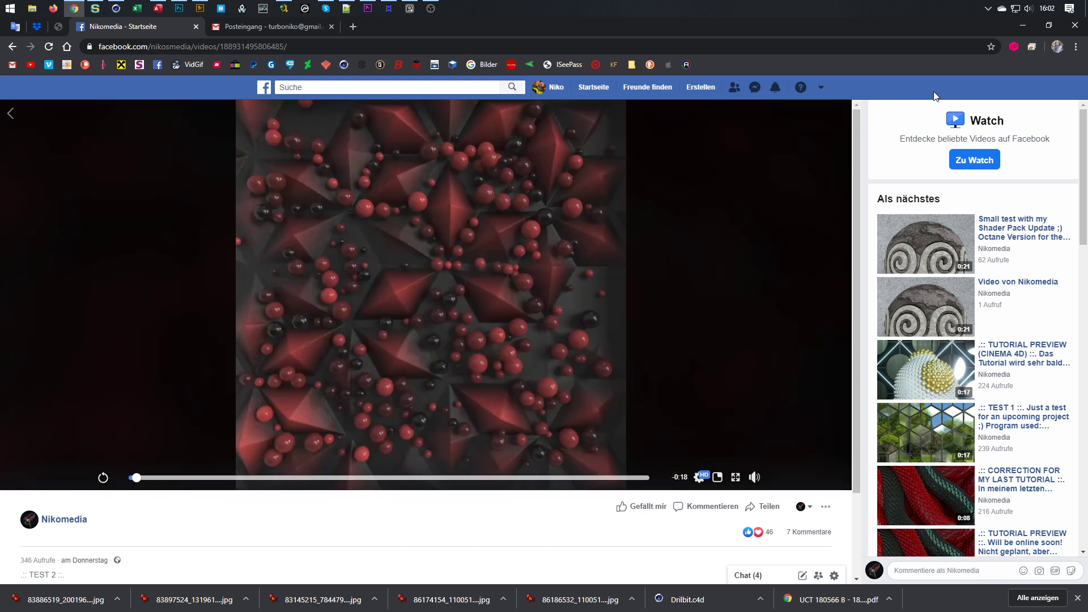
click(1023, 26)
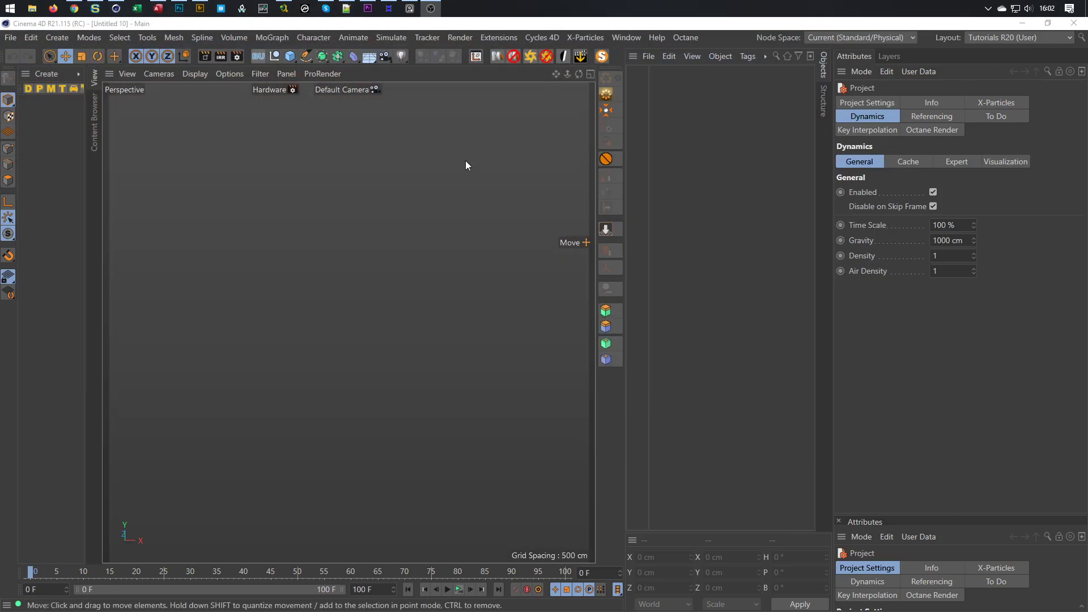
Step: Add a Disc primitive to the empty scene and set its orientation to -Z
click(290, 56)
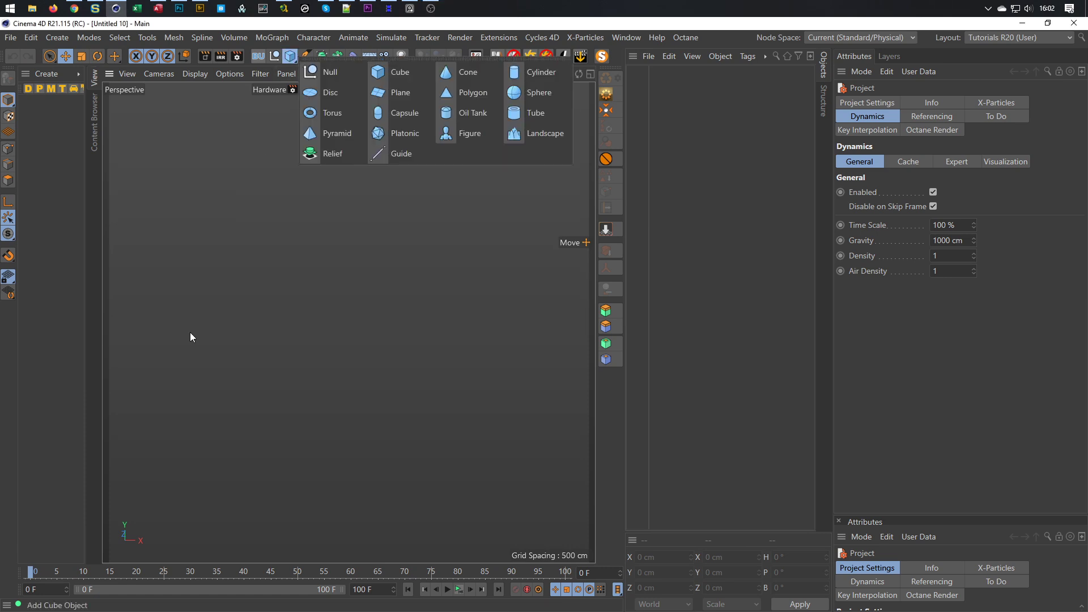
click(340, 95)
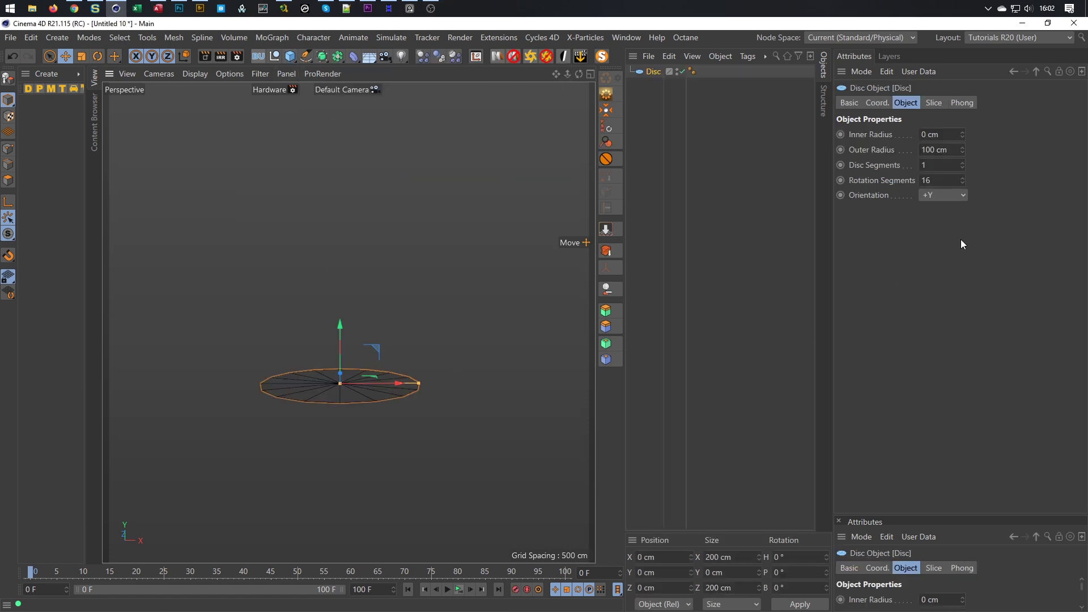
click(934, 194)
click(922, 287)
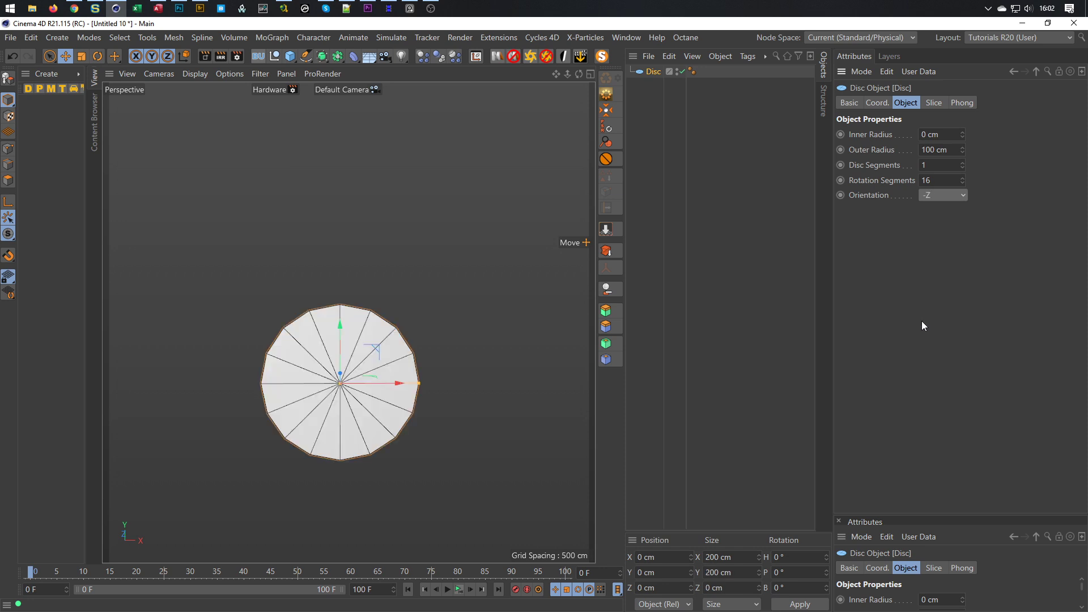
scroll(341, 423, up, 5)
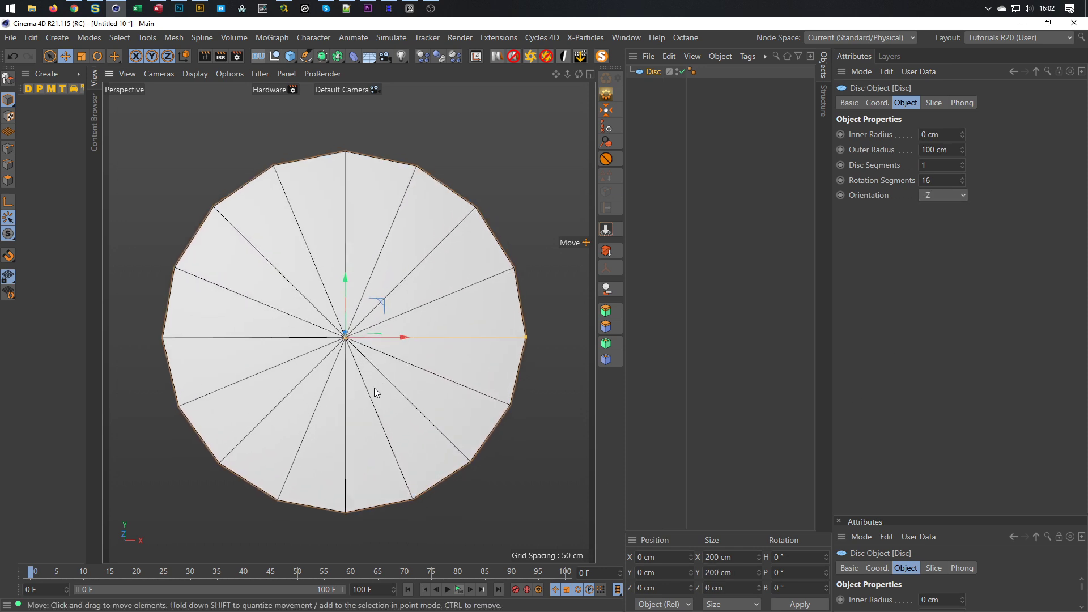
Step: Set the disc's rotation segments to 6 and convert it to an editable polygon object
double_click(943, 180)
text(6)
key(Return)
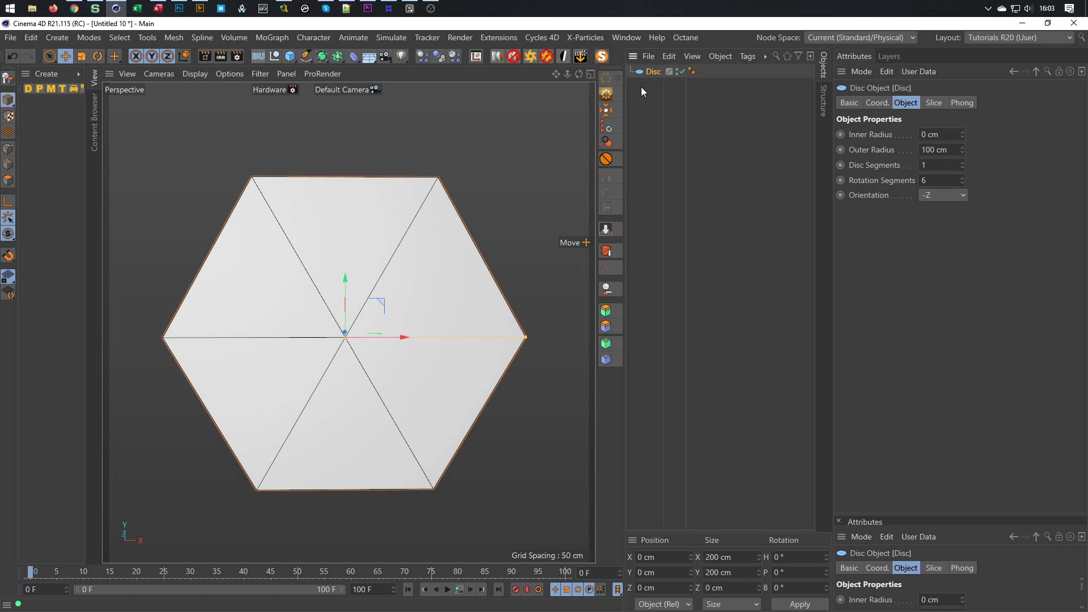
key(c)
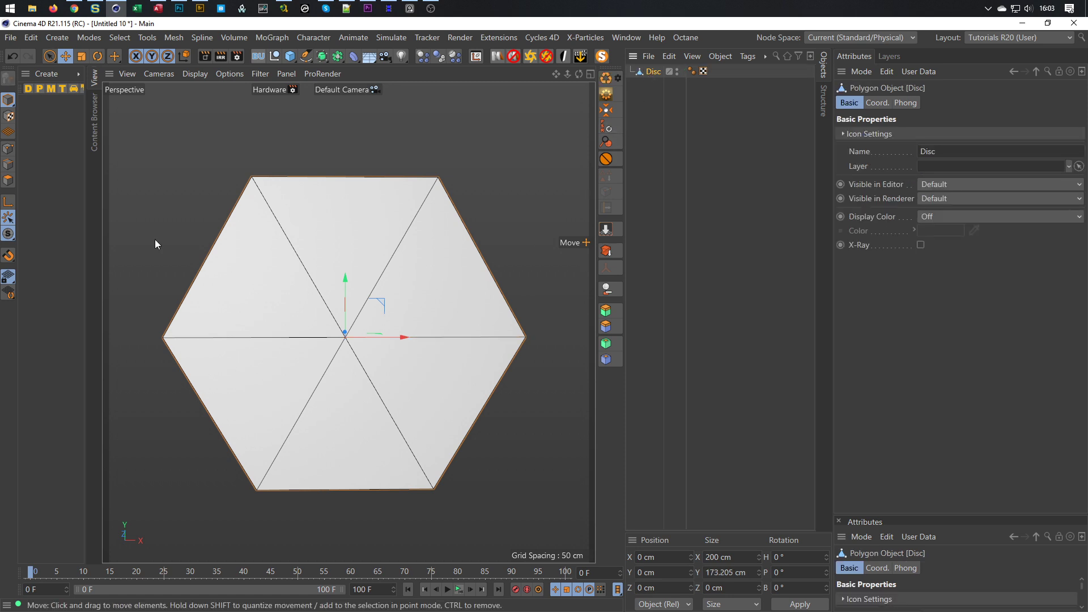
Step: Switch to polygon mode and select all polygons of the hexagonal disc
click(11, 182)
drag(221, 282, 389, 244)
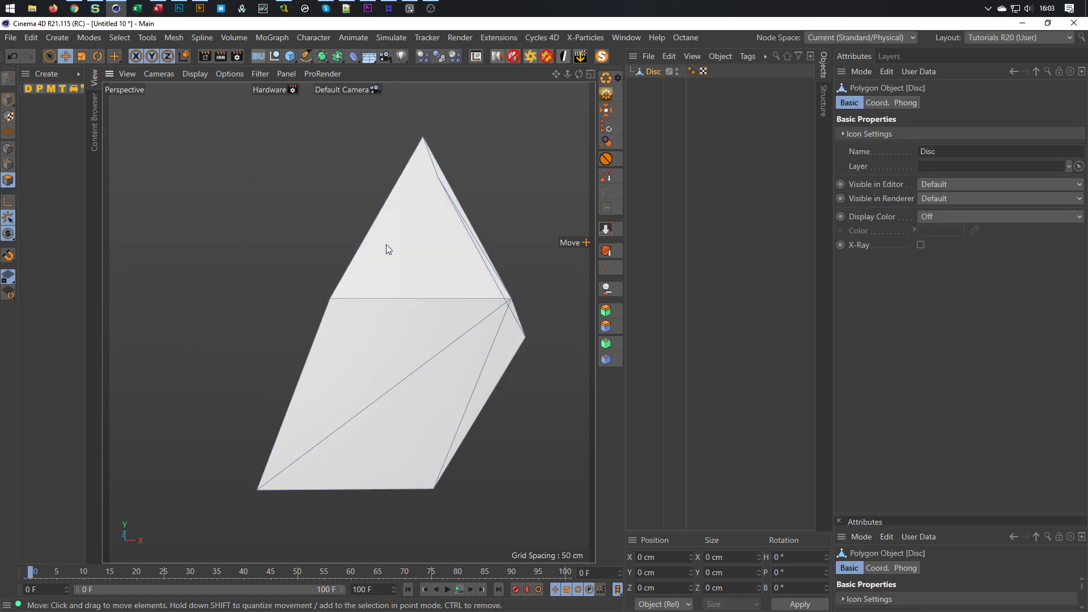
key(ctrl+z)
key(9)
click(276, 316)
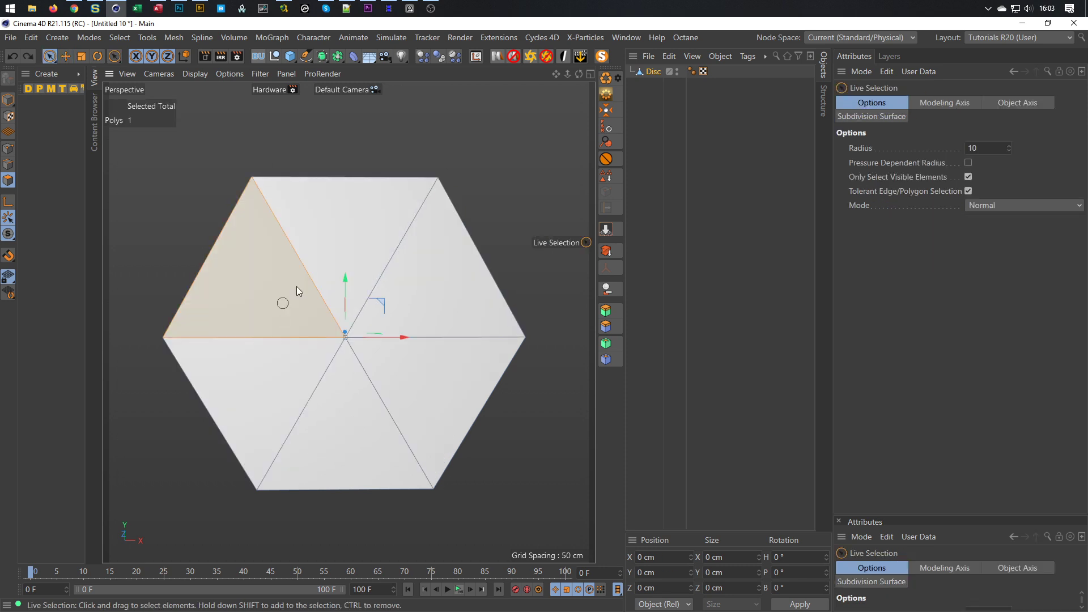
key(ctrl+a)
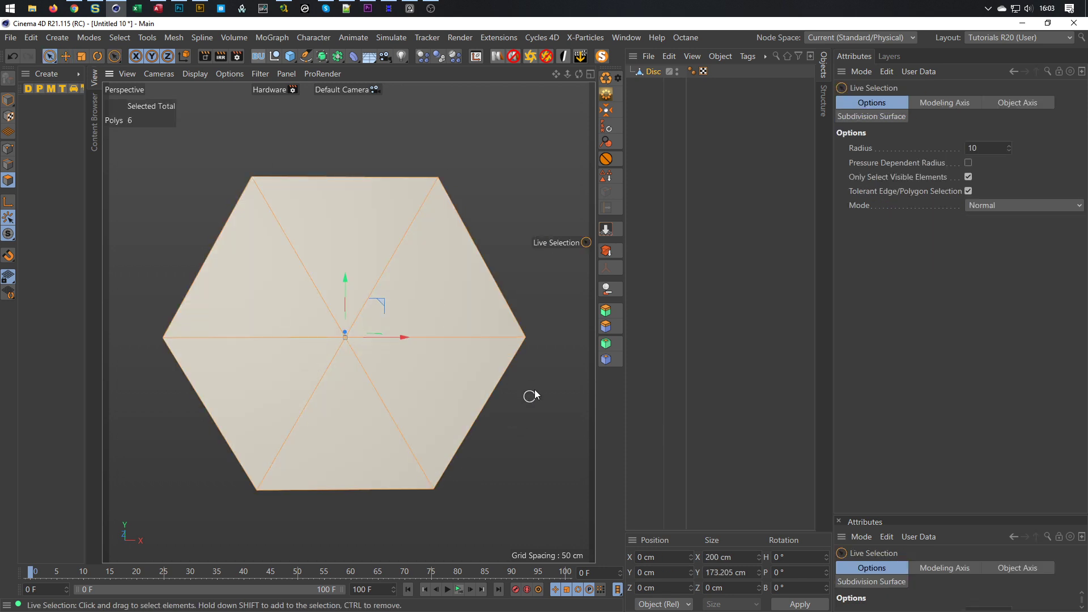
Step: Extrude Inner all selected polygons as one group with a 5 cm offset, and clear the selection
key(i)
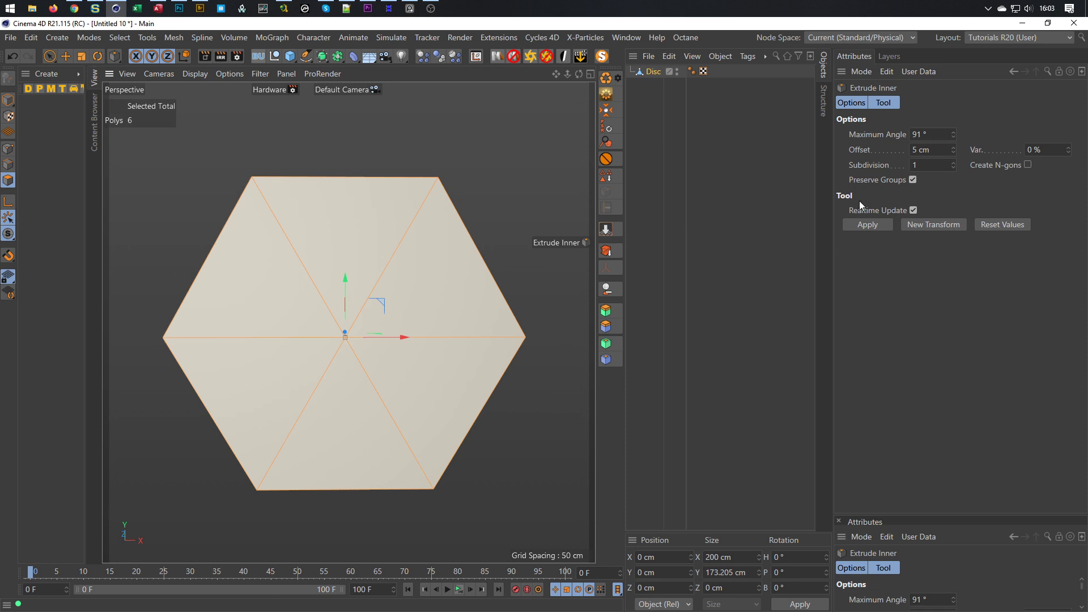
drag(549, 409, 558, 409)
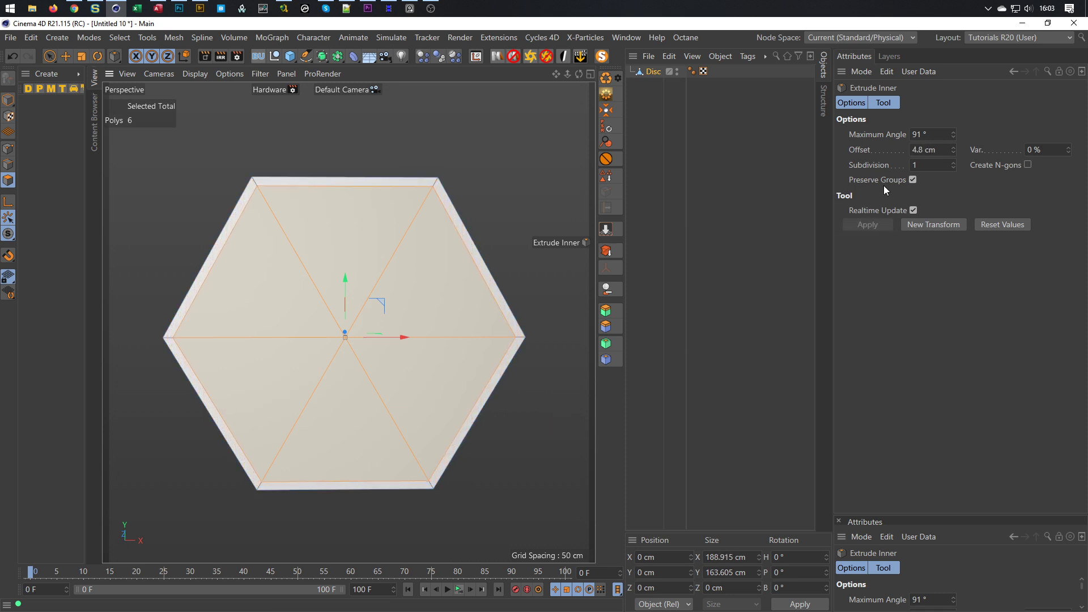
drag(937, 153, 851, 169)
text(5)
key(Return)
key(space)
click(509, 181)
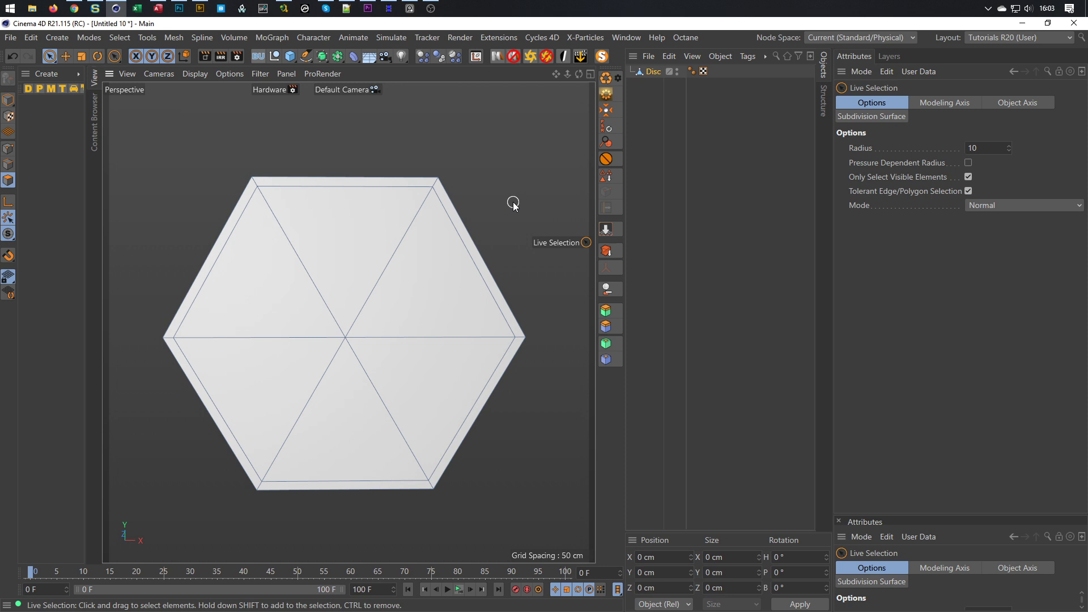
Step: With Single Line turned off, use Line Cut to cut a closed triangle through every second corner of the inner hexagon
key(k)
key(k)
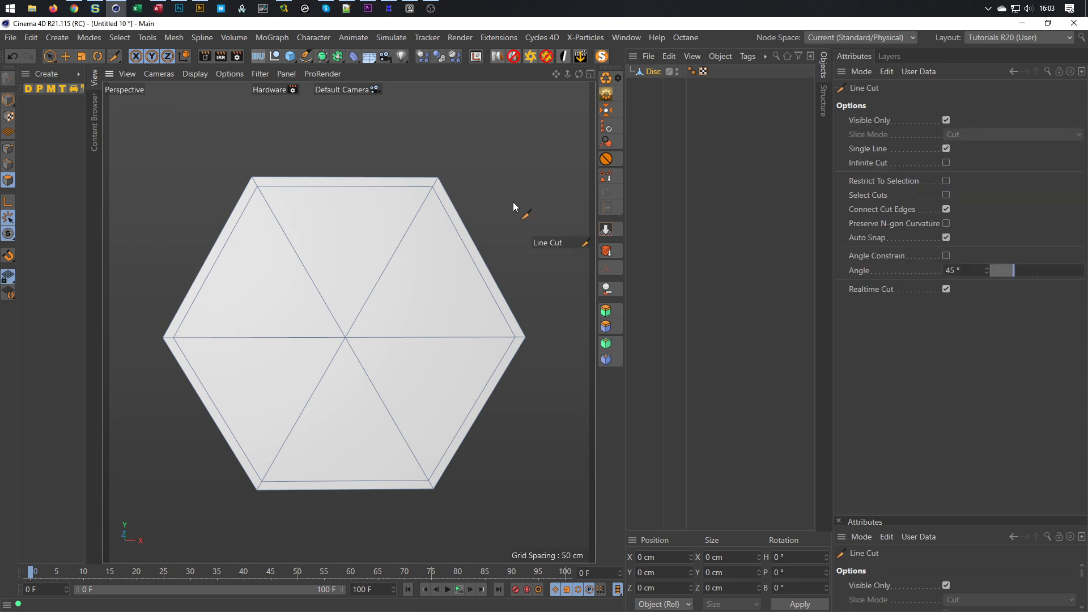
click(945, 148)
click(175, 338)
click(433, 188)
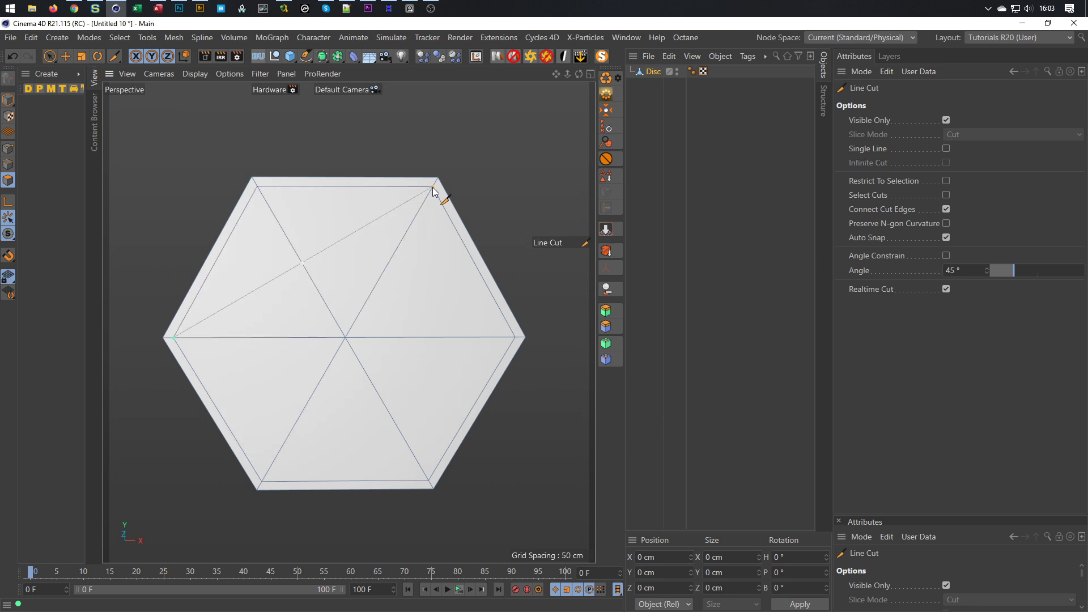
click(429, 482)
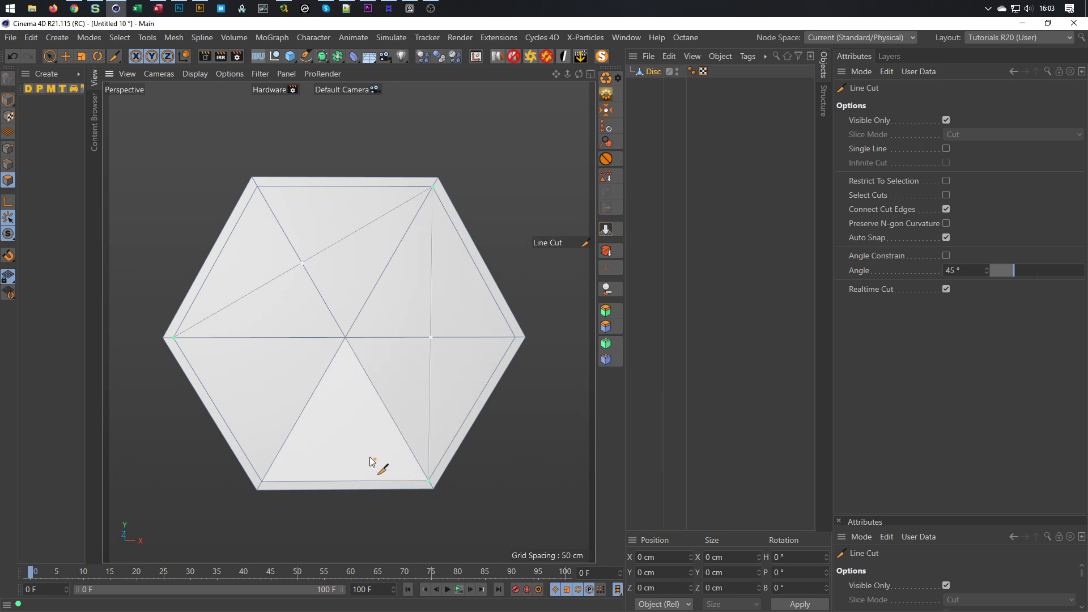
click(174, 338)
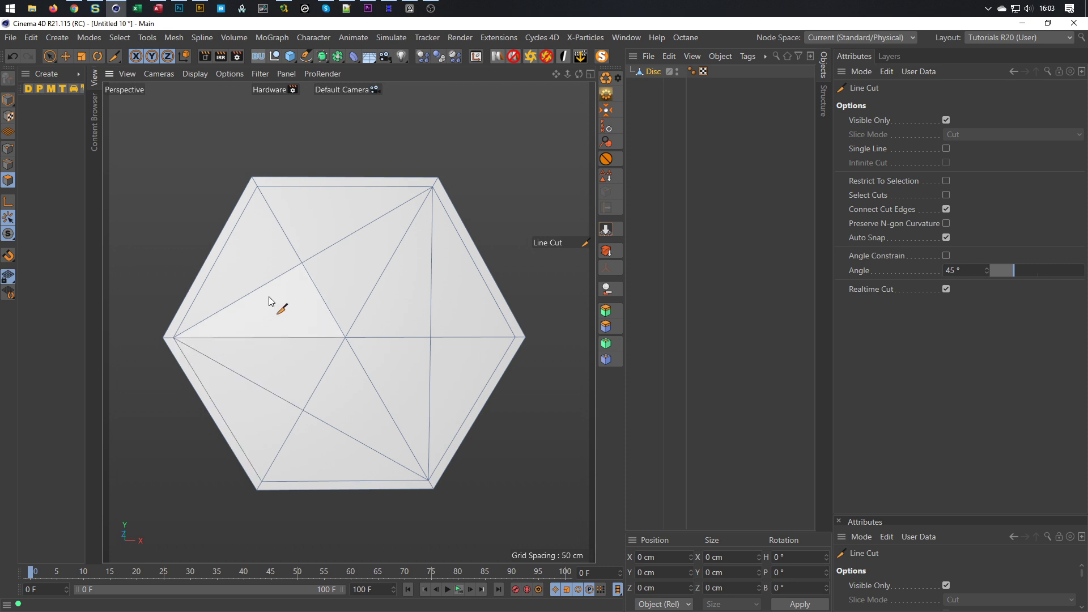
key(space)
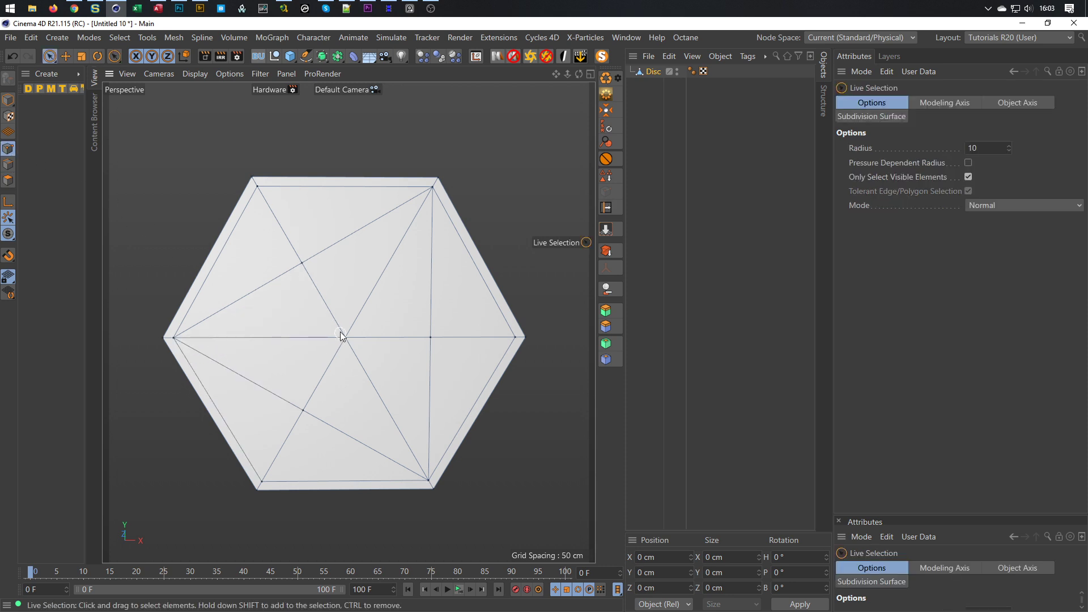
Step: Select the three points where the triangle's sides cross the spokes of the hexagon
click(302, 264)
shift+click(431, 338)
shift+click(303, 410)
alt+drag(297, 428, 286, 290)
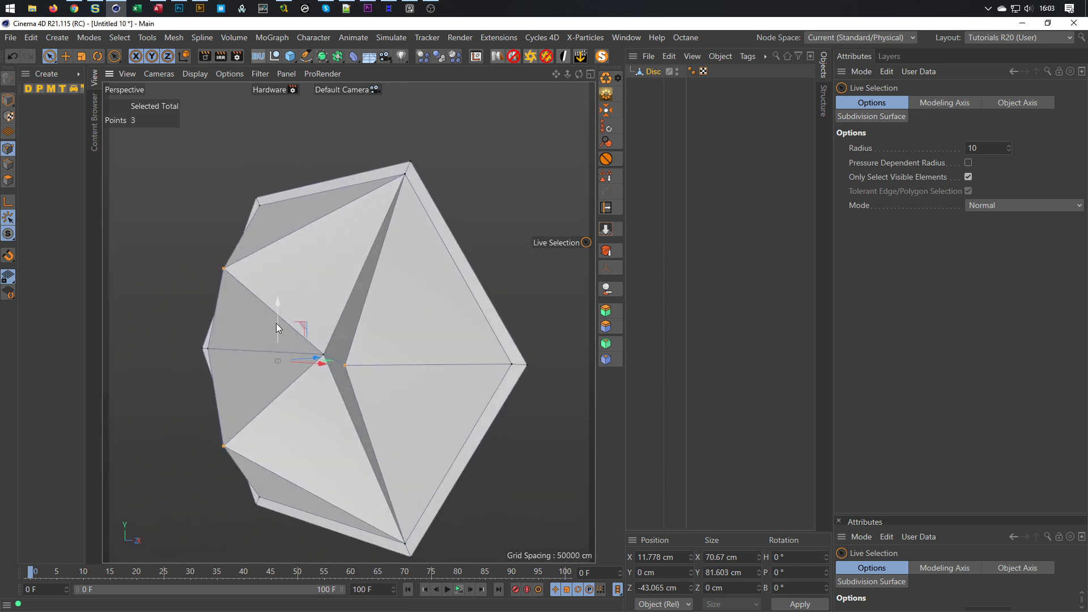
key(ctrl+z)
alt+drag(365, 331, 413, 274)
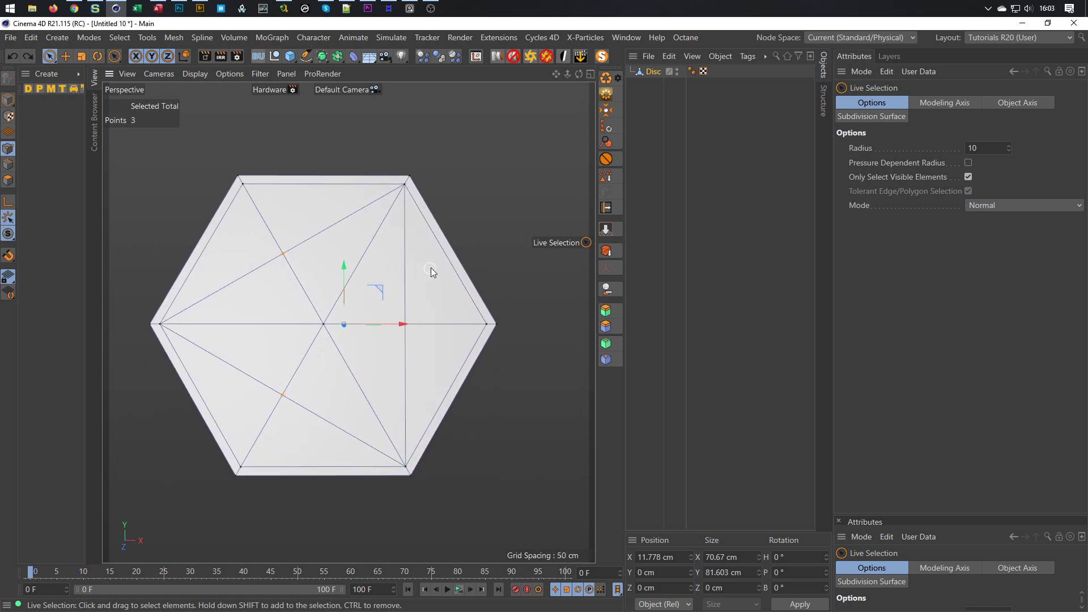
Step: Store the three selected points in a point selection tag on the disc
click(605, 175)
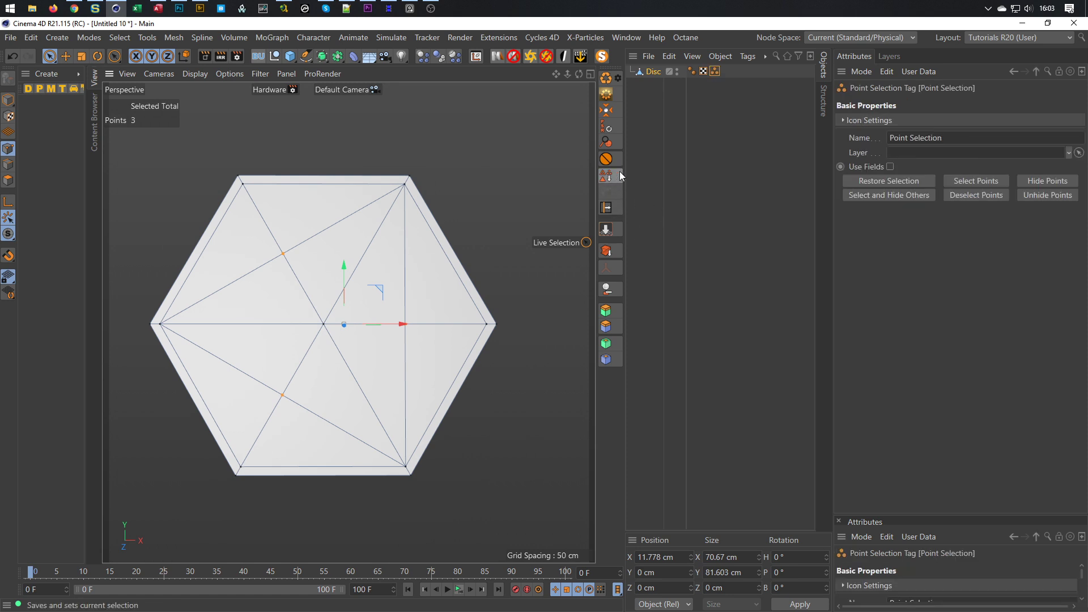
click(125, 40)
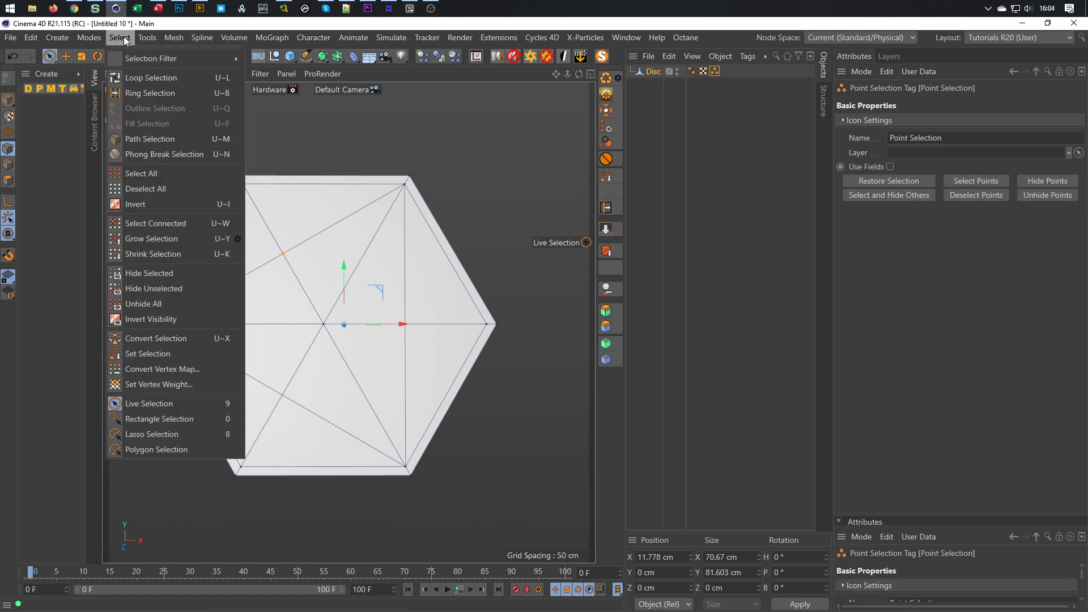
click(155, 354)
alt+drag(346, 288, 379, 282)
Step: Save the scene on the Desktop under the file name Diamonds
key(ctrl+s)
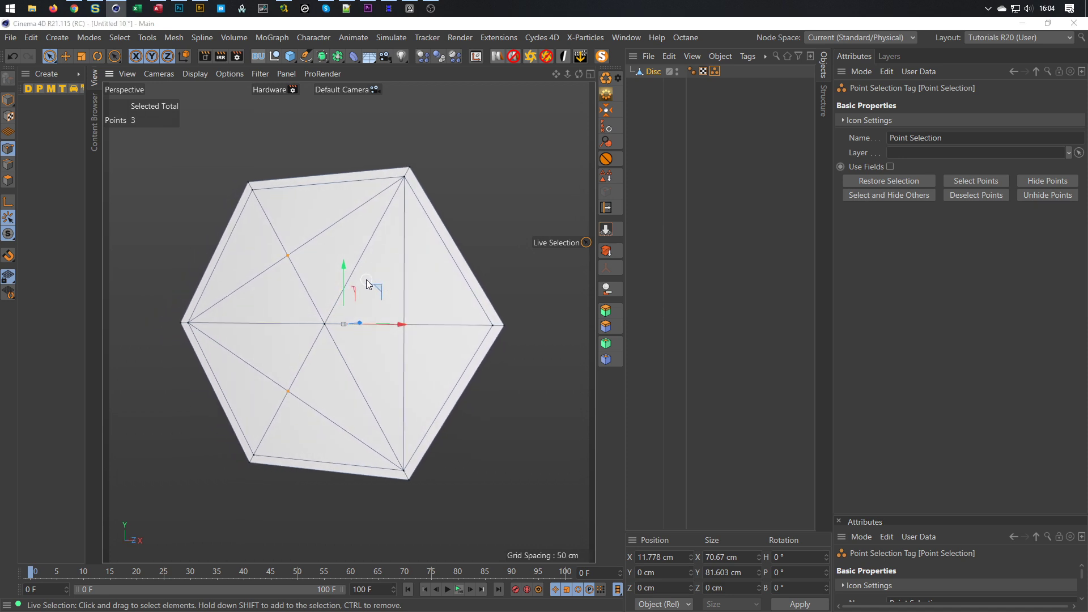
text(Diamonds)
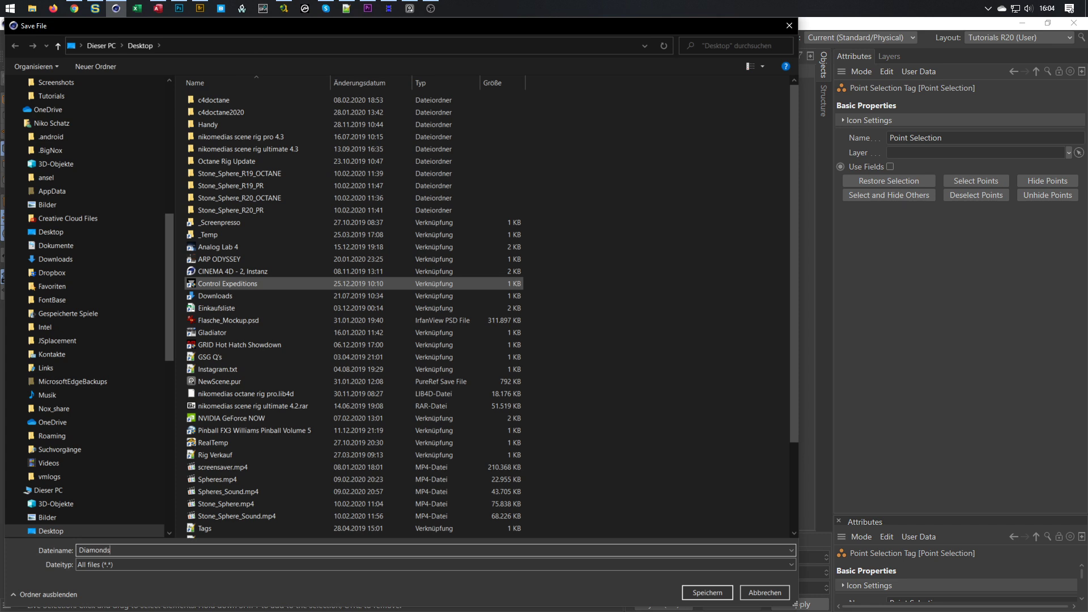
key(Return)
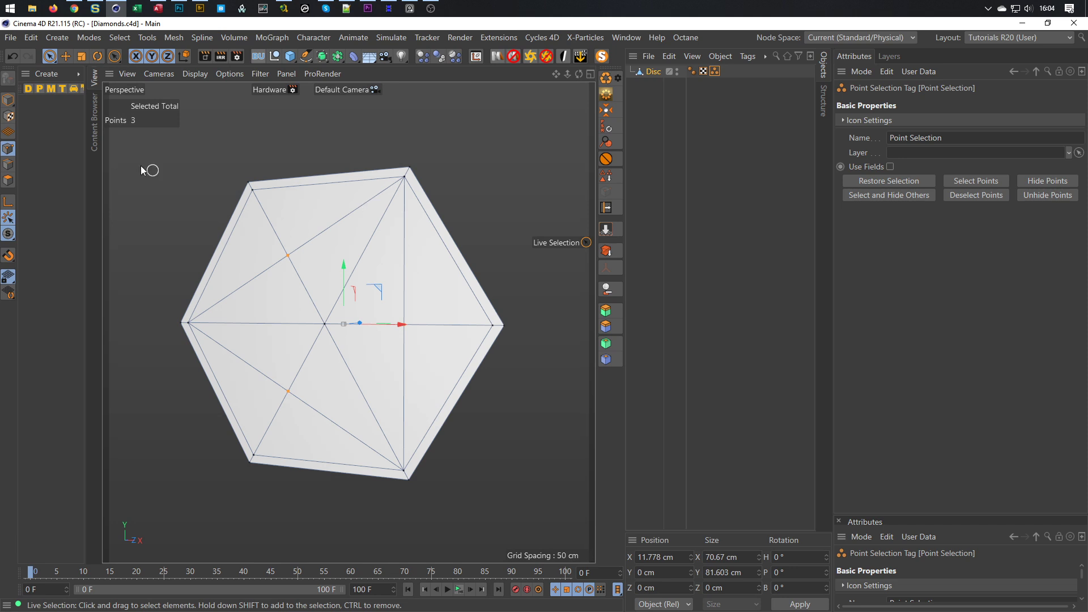
Step: Return to model mode and add a Displacer deformer as a child of the disc
click(8, 100)
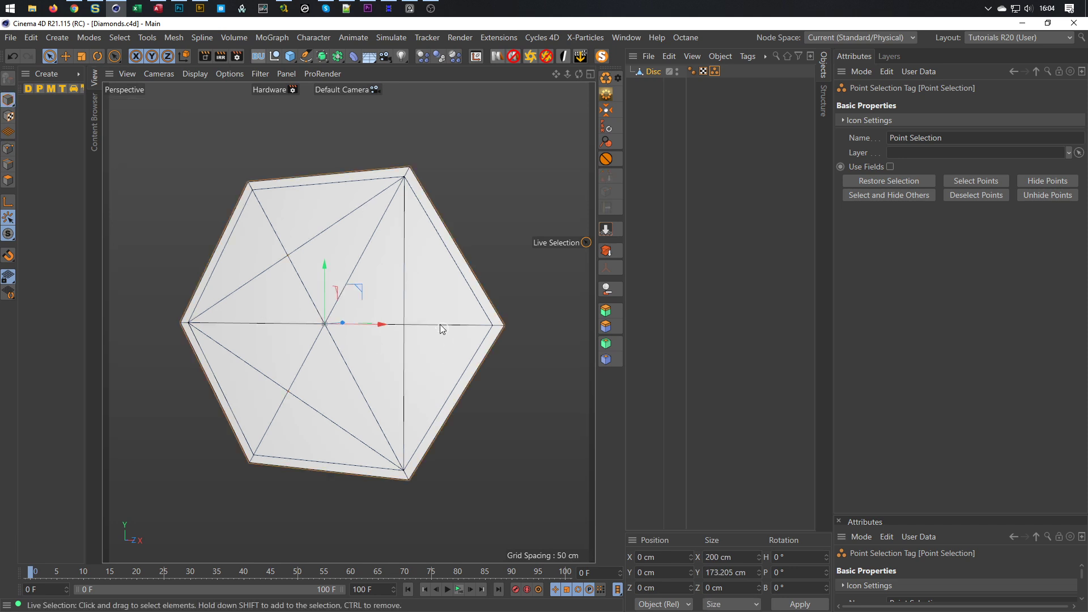
alt+middle_drag(397, 298, 413, 266)
mouse_move(413, 266)
alt+mouse_down()
mouse_move(391, 264)
mouse_move(401, 262)
alt+mouse_up()
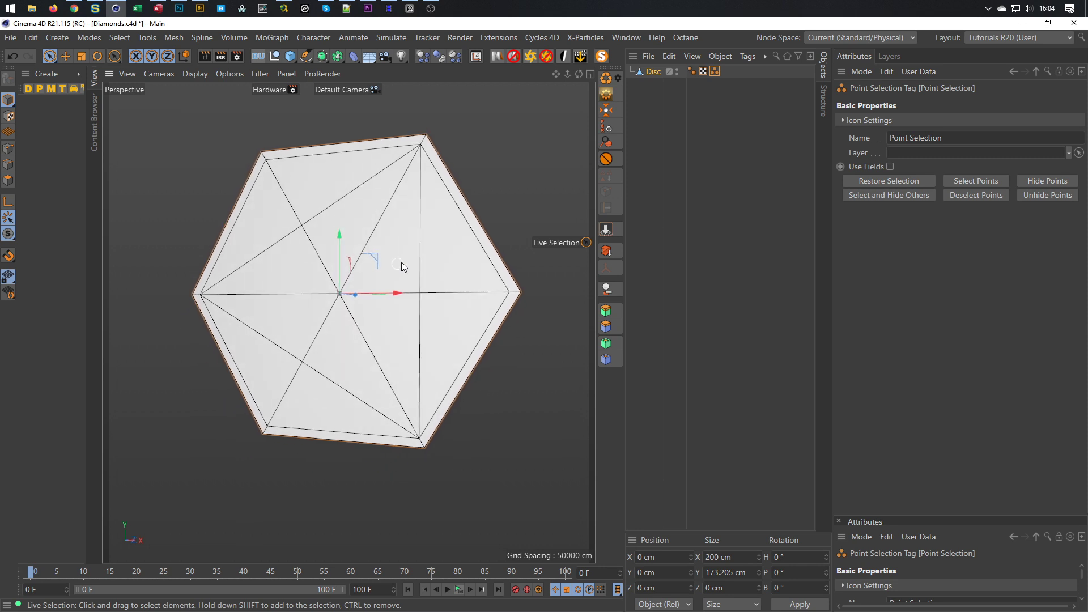
click(652, 72)
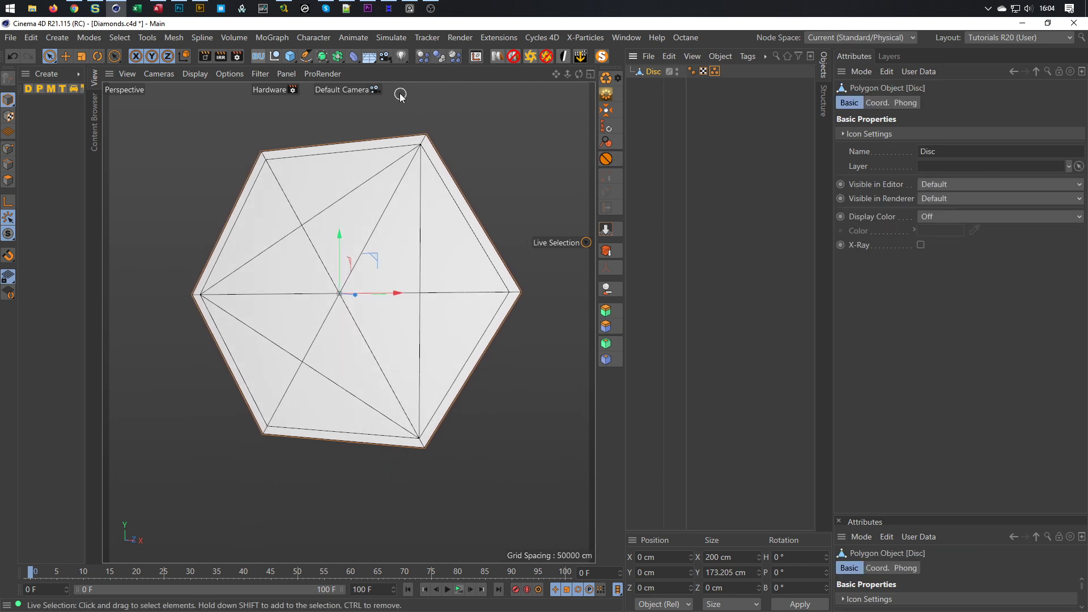
click(353, 56)
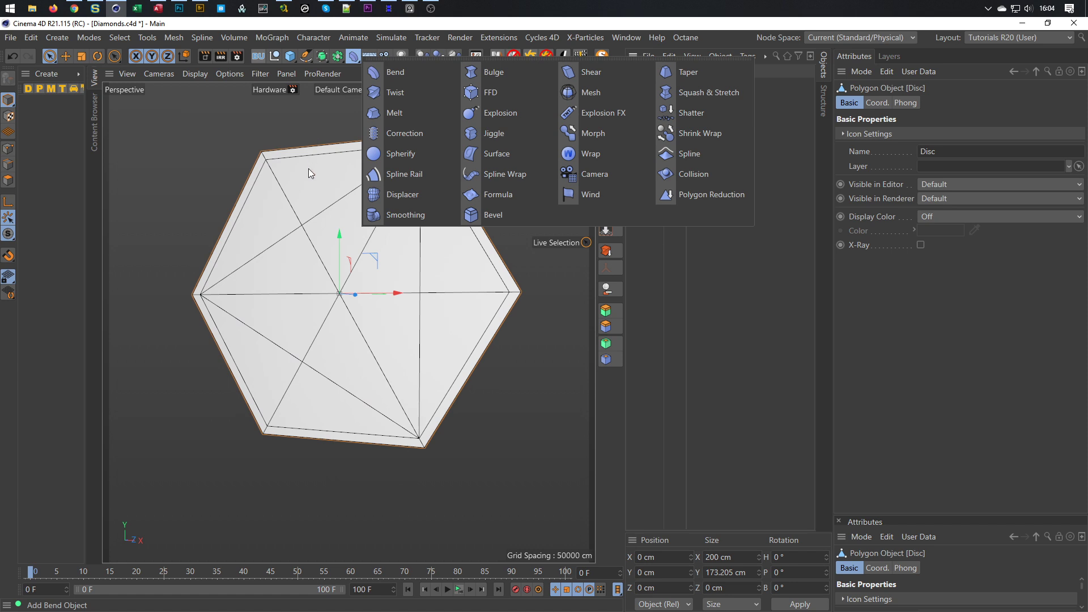
shift+click(406, 196)
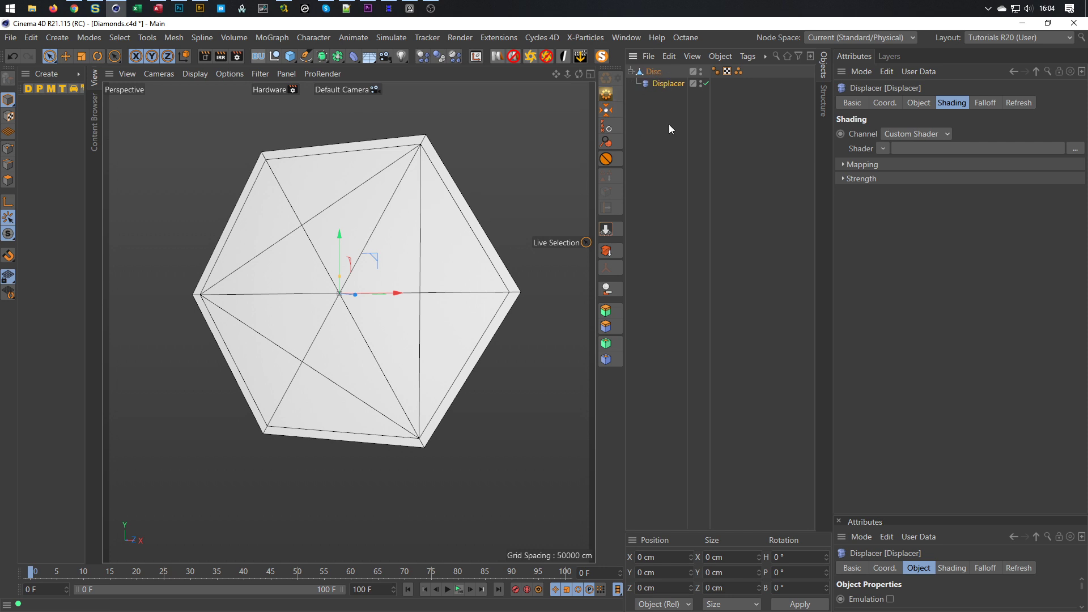
Step: Load a Noise shader as the Displacer's custom shader
alt+drag(367, 260, 409, 253)
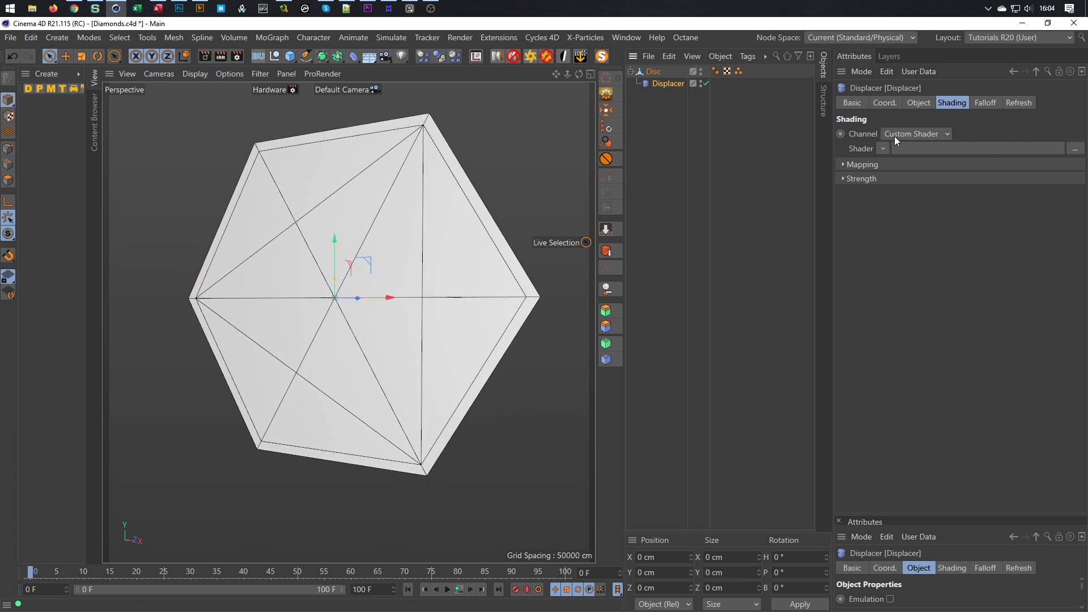
click(882, 149)
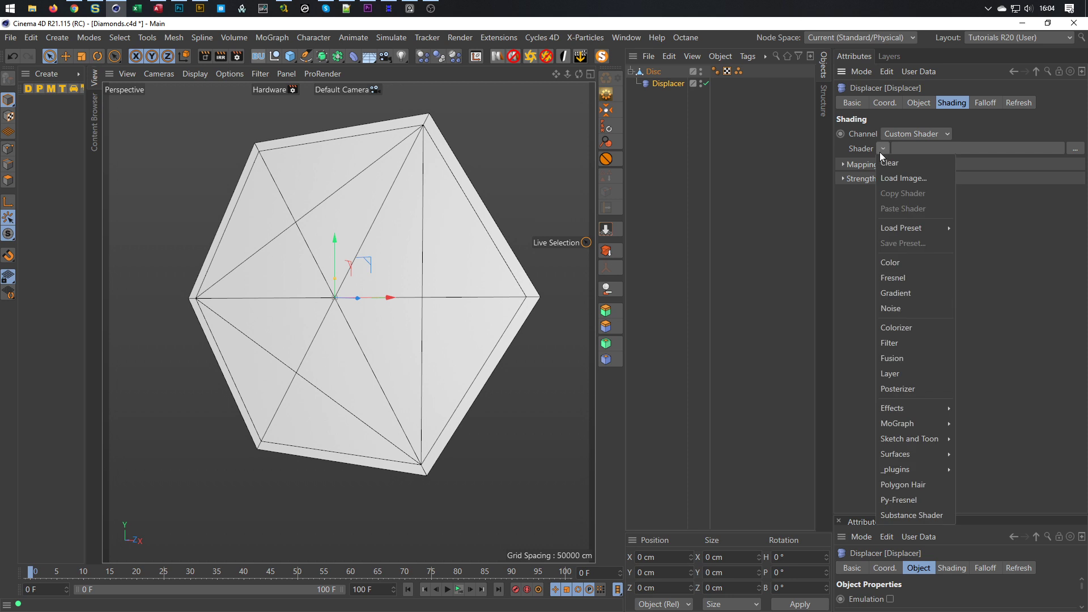
click(910, 309)
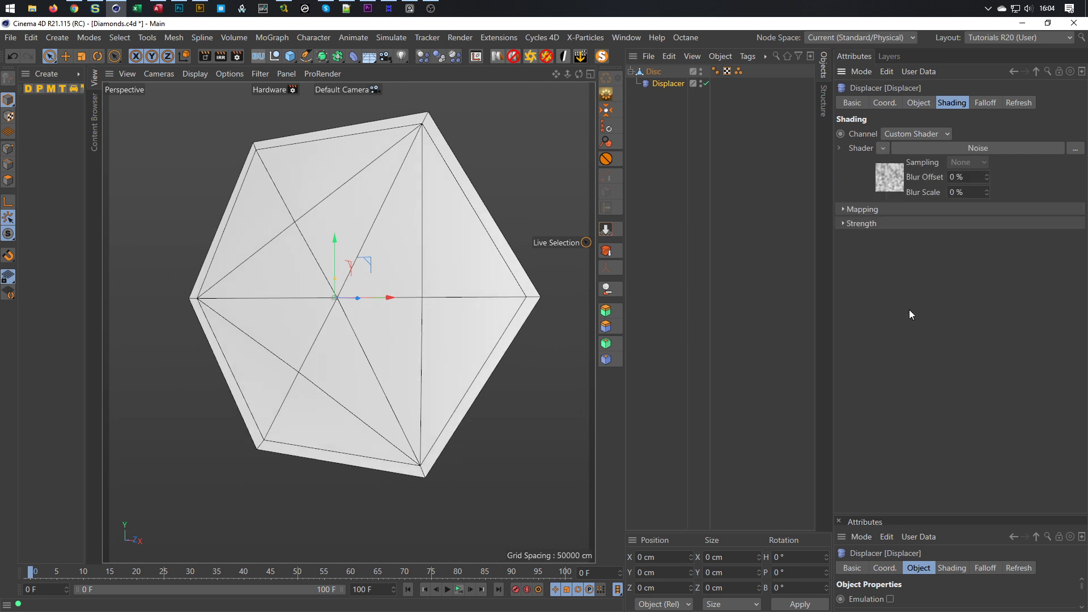
Step: Set the Displacer's height to 50 cm and its displacement type to Intensity
click(918, 102)
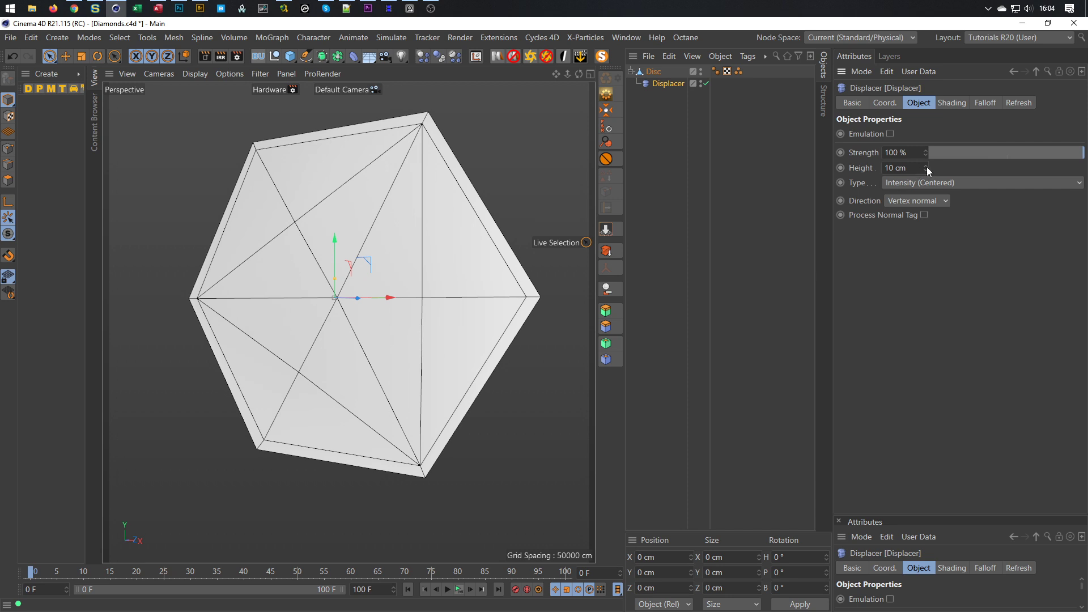
click(901, 167)
text(50)
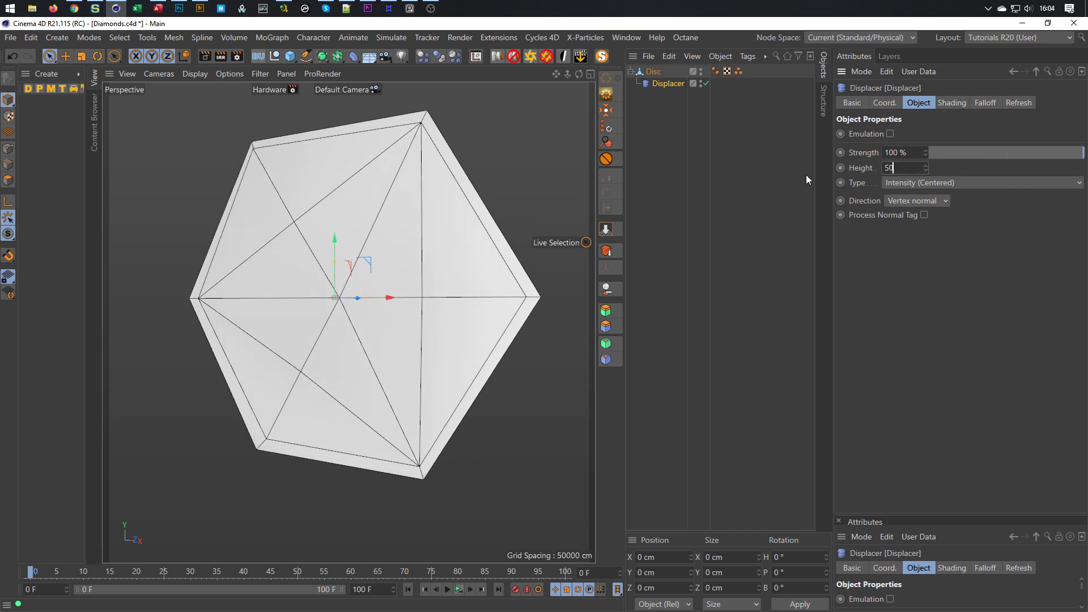
key(Return)
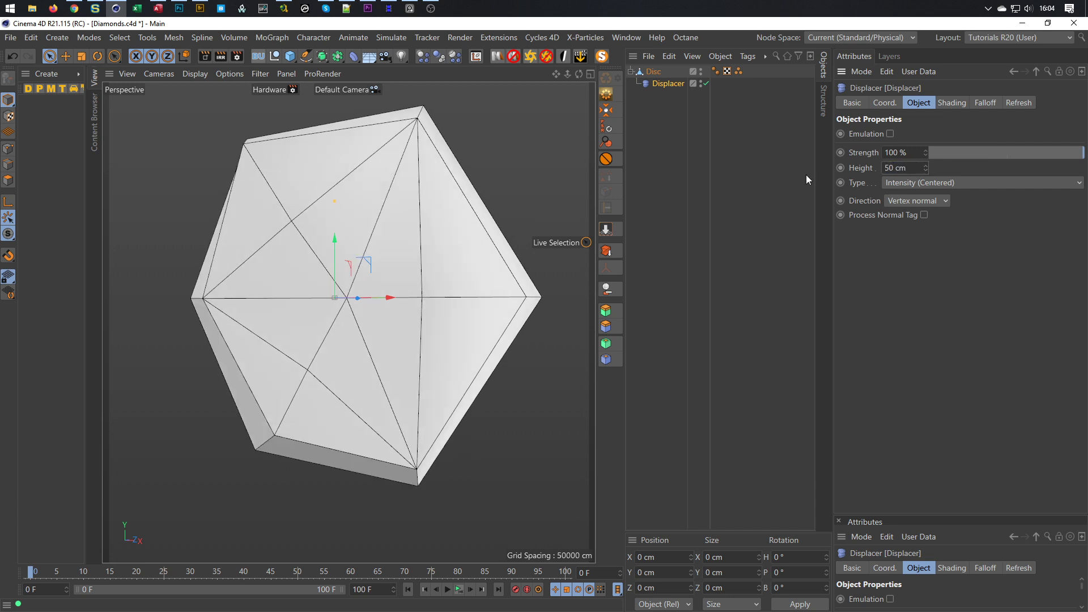
click(905, 183)
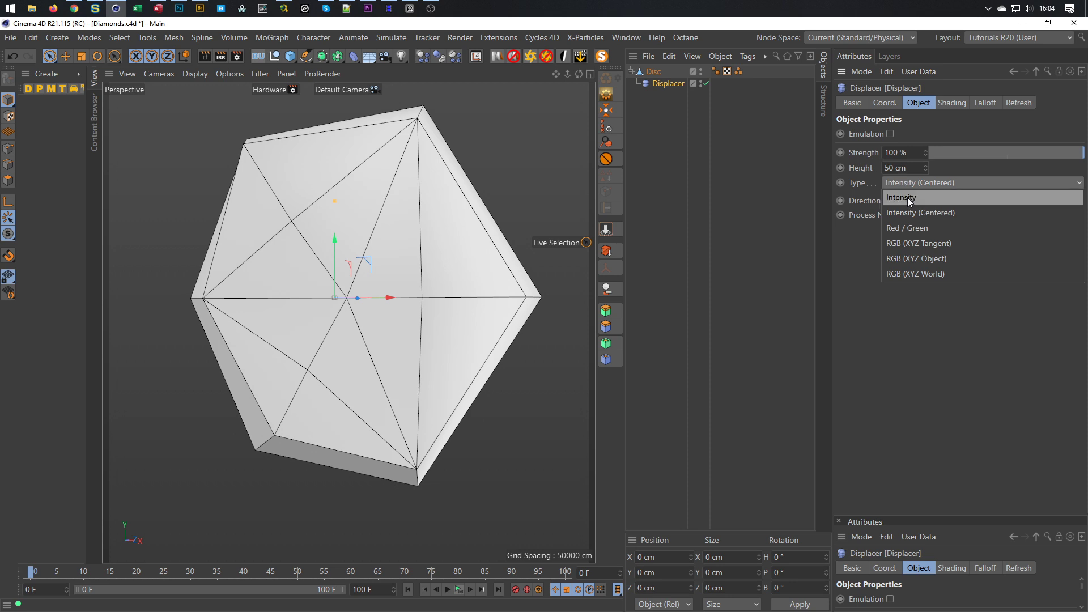
click(907, 197)
alt+drag(142, 338, 243, 300)
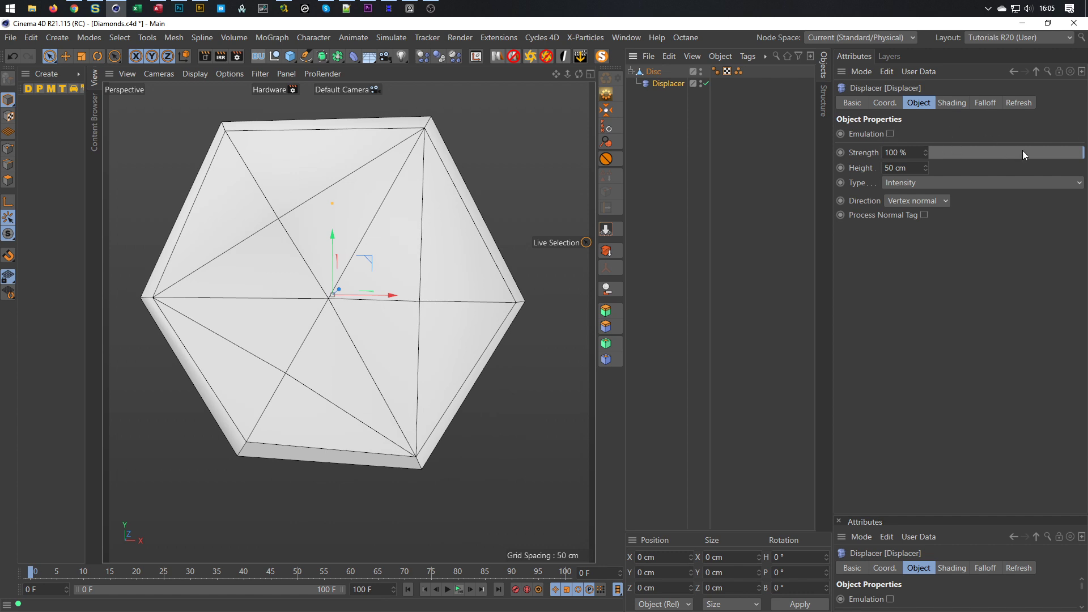
Step: Add a Restriction tag to the Displacer and limit it to the disc's stored Point Selection
right_click(665, 84)
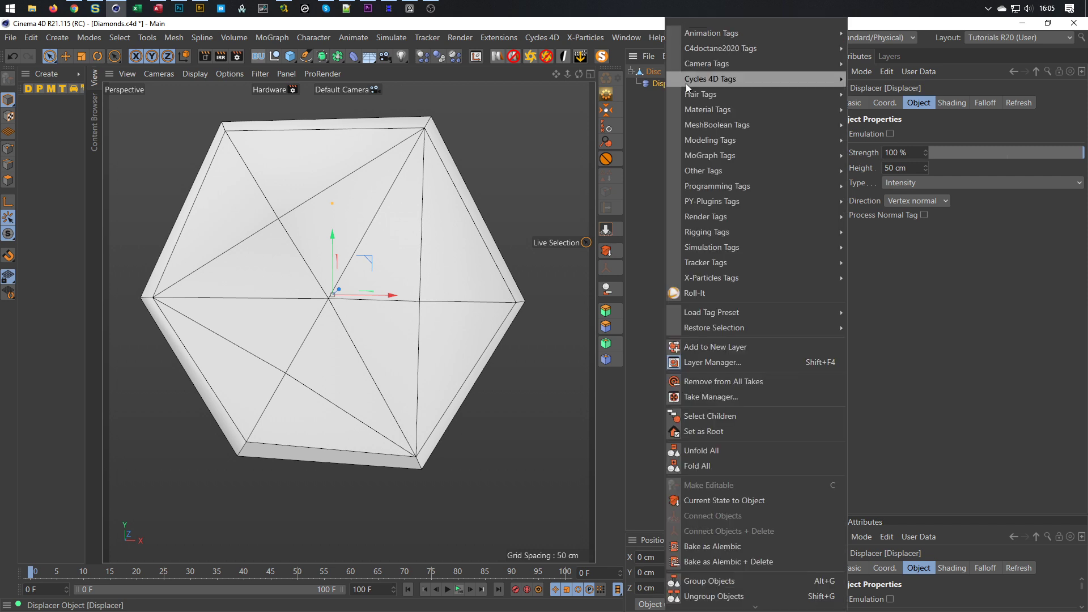
mouse_move(780, 237)
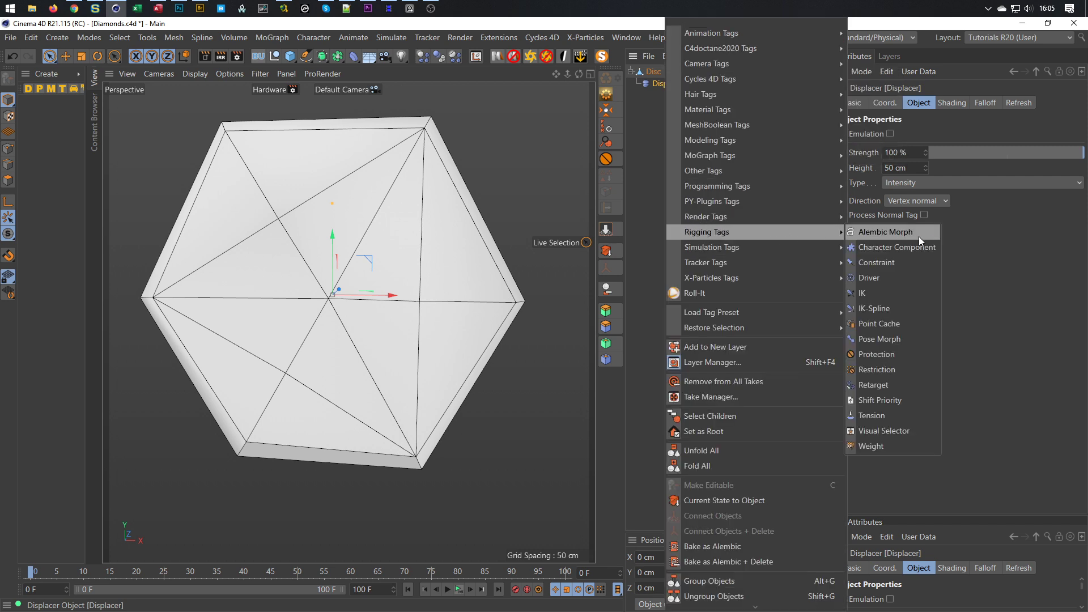
click(895, 371)
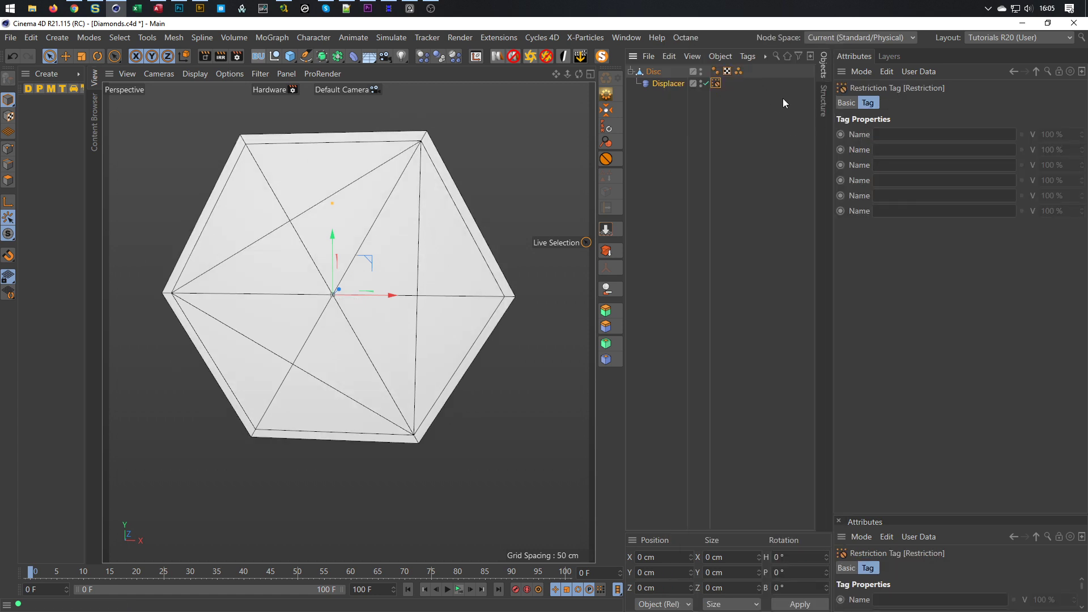
drag(743, 171, 887, 134)
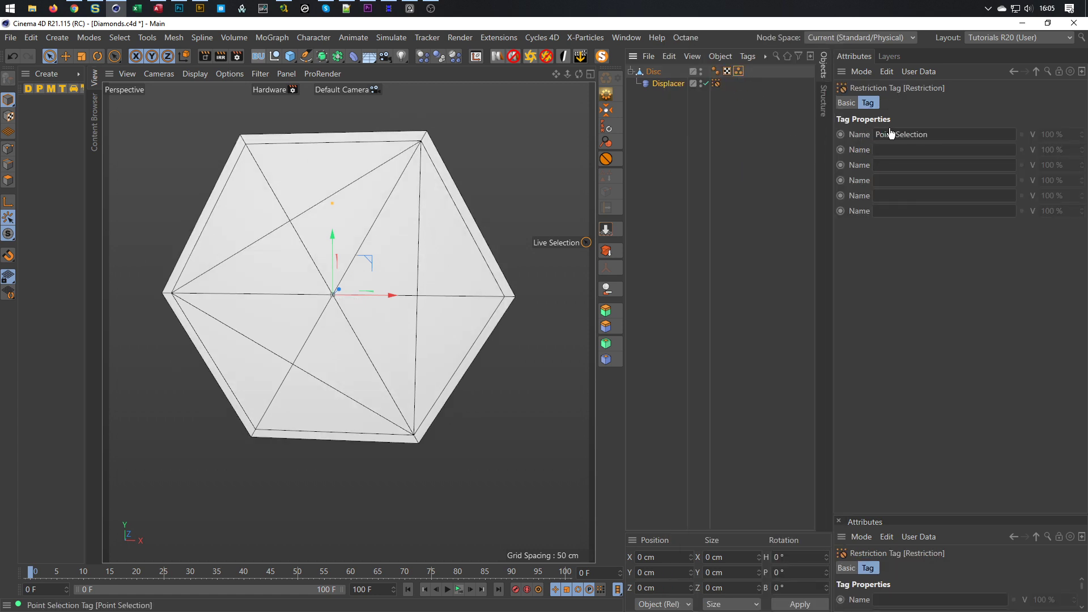
alt+drag(365, 188, 361, 213)
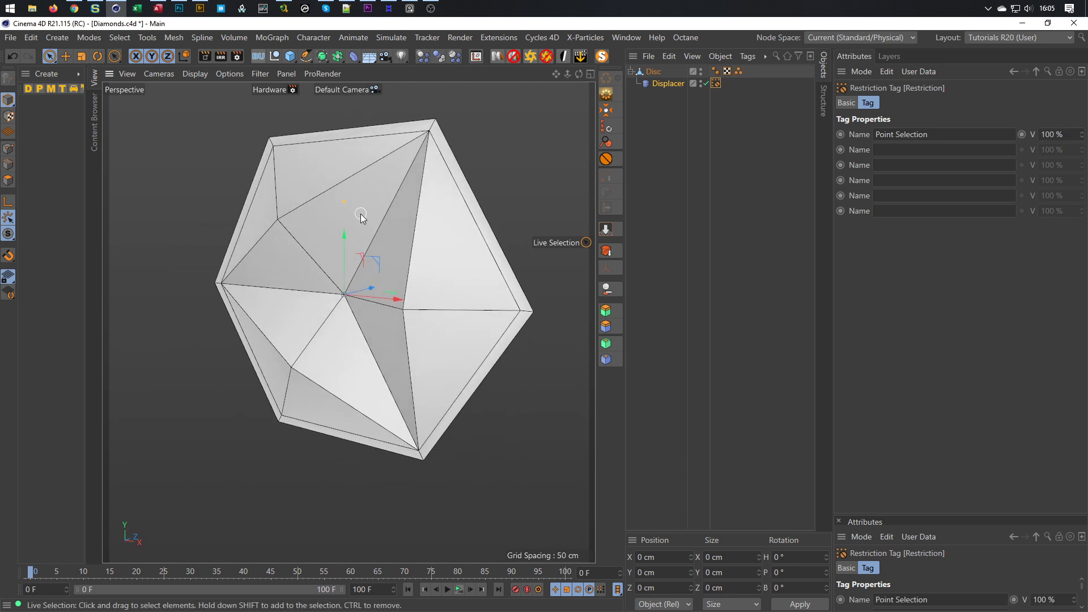
Step: Give the Displacer's Noise shader an animation speed of 0.1 and a loop period of 4
click(670, 84)
click(980, 104)
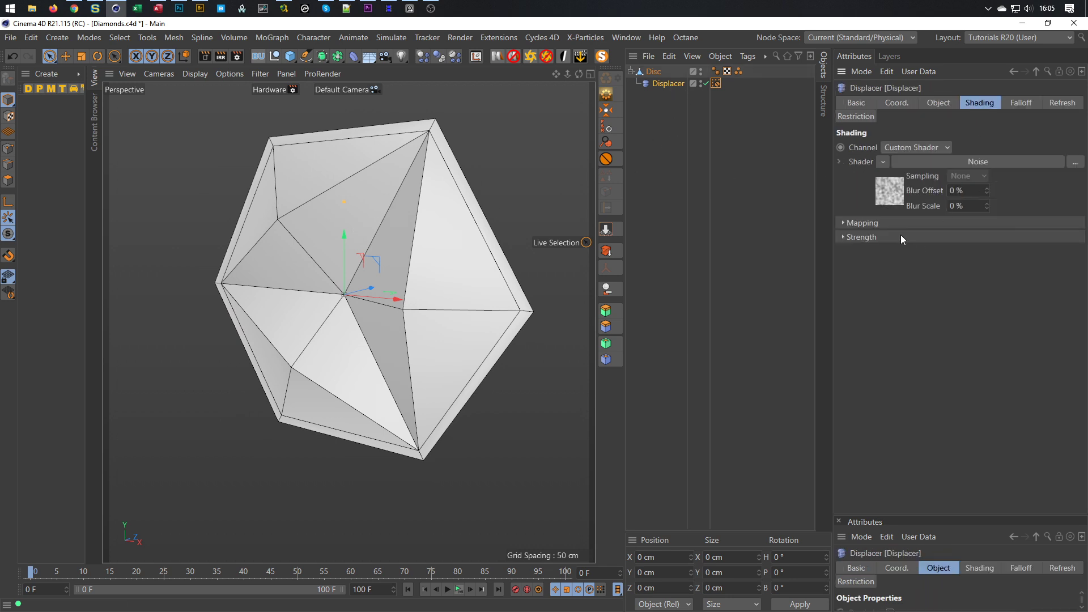
click(891, 196)
text(0.1)
key(Tab)
text(4)
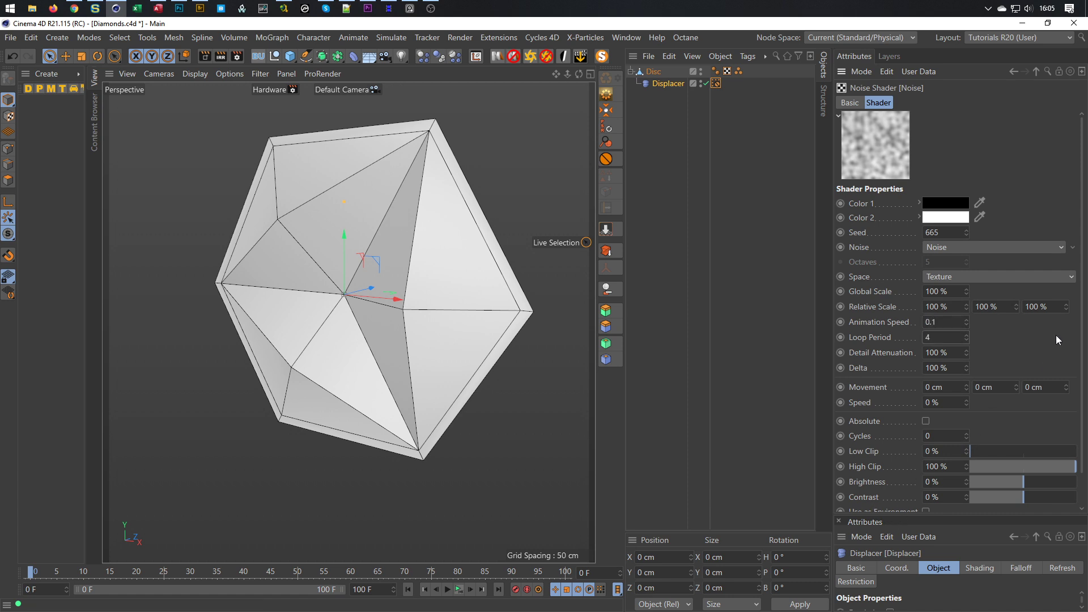
Step: Set the noise contrast to 50 % while previewing the animation, and stop playback
drag(1081, 302, 1078, 400)
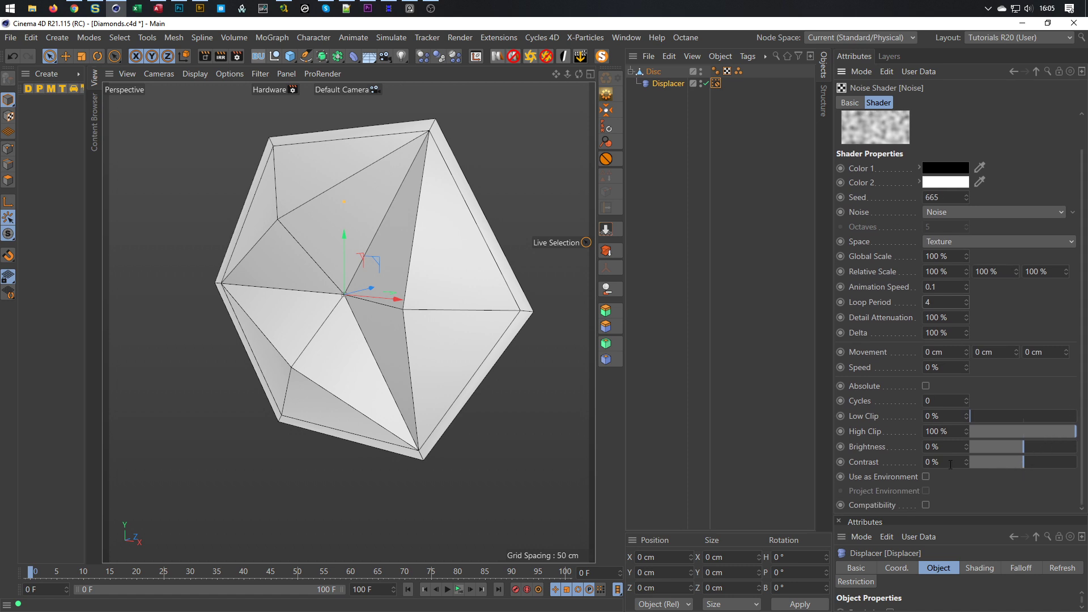
click(458, 592)
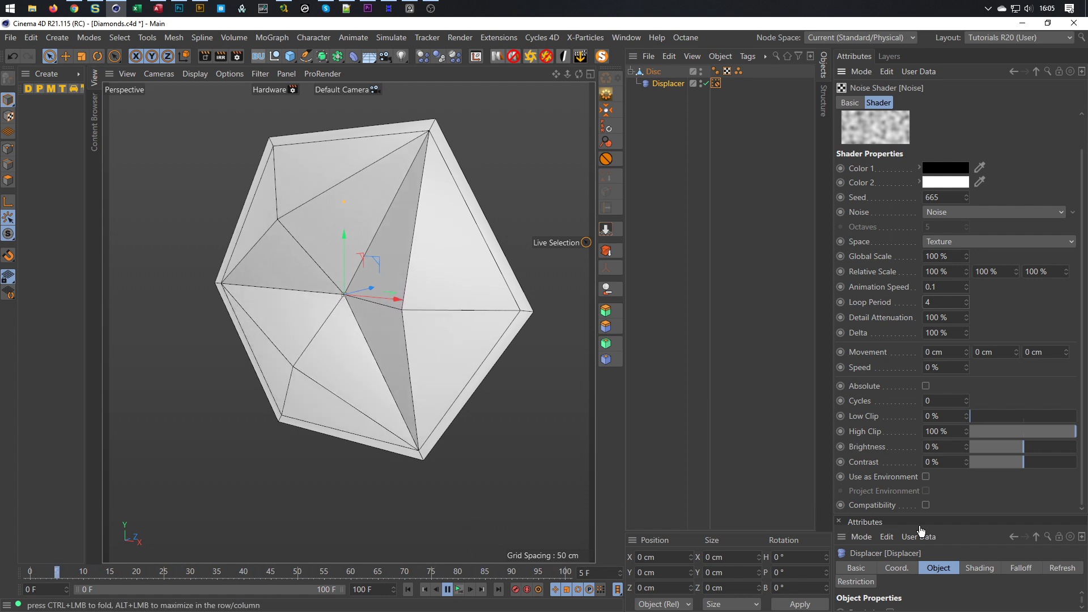
drag(942, 462, 885, 469)
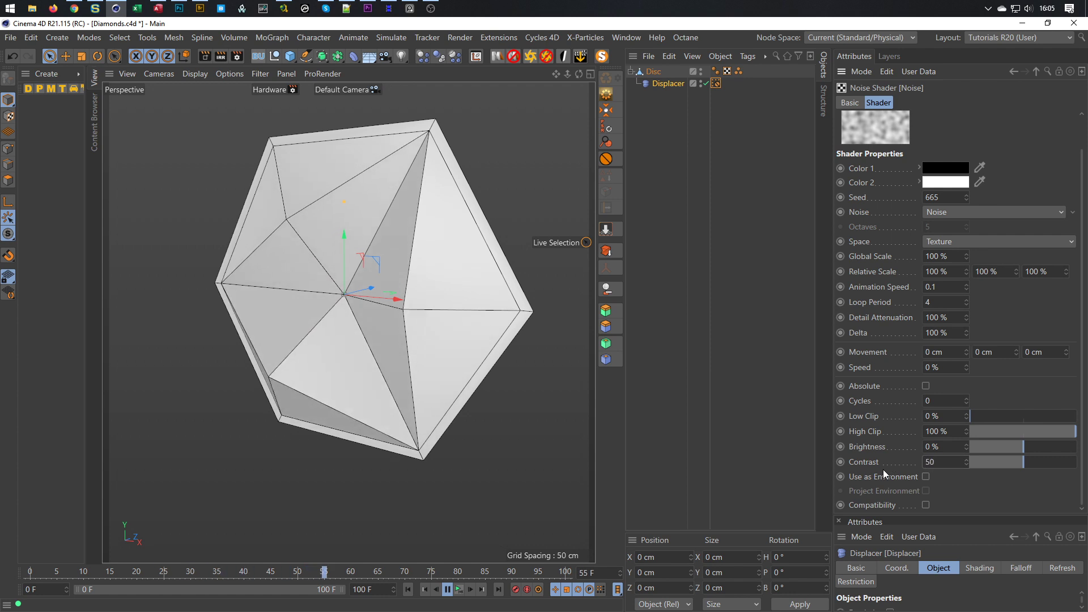
text(50)
key(Return)
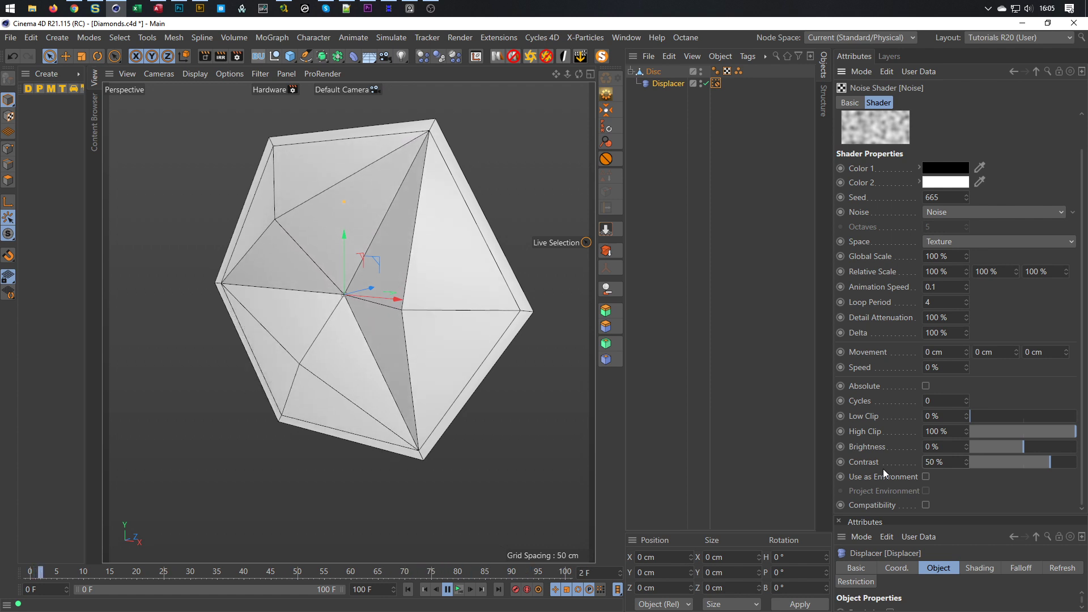
click(457, 595)
alt+drag(404, 267, 333, 291)
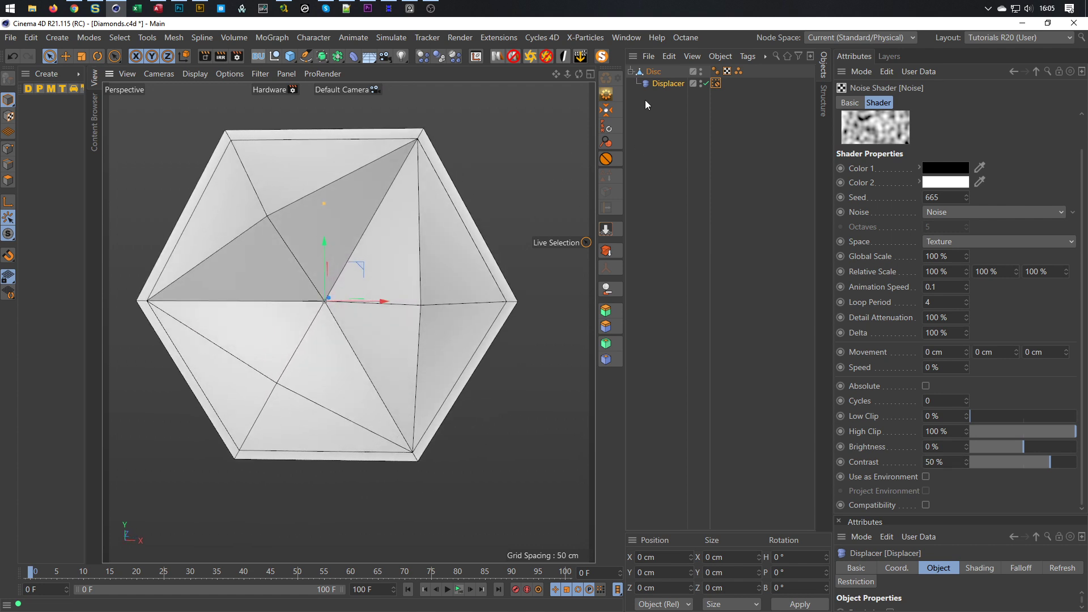
Step: Add a Subdivision Surface as the parent of the disc and disable it
click(656, 71)
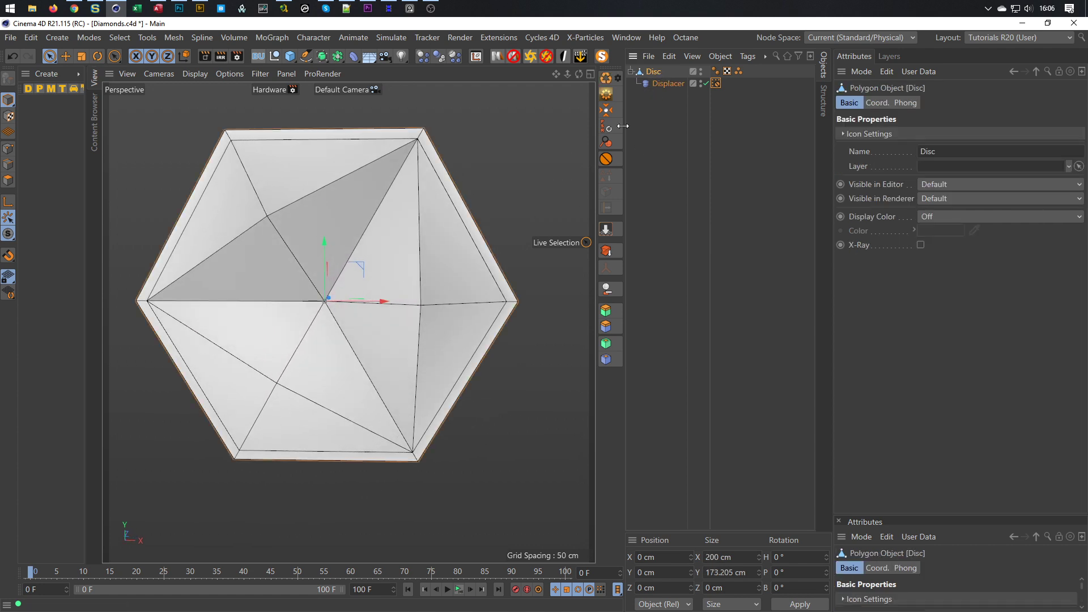
alt+click(321, 57)
alt+drag(318, 240, 351, 263)
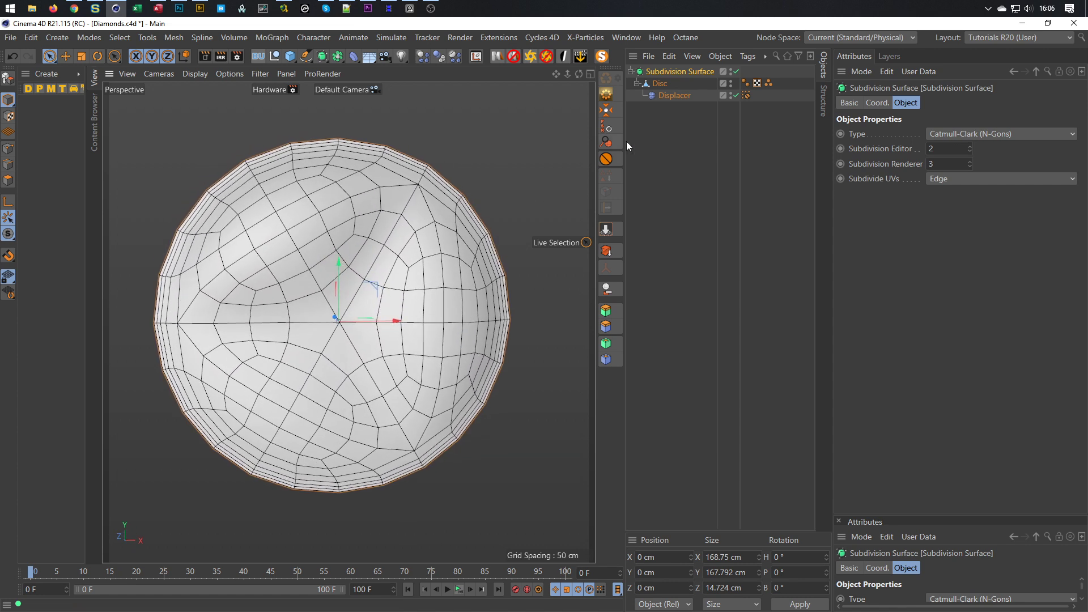
click(735, 71)
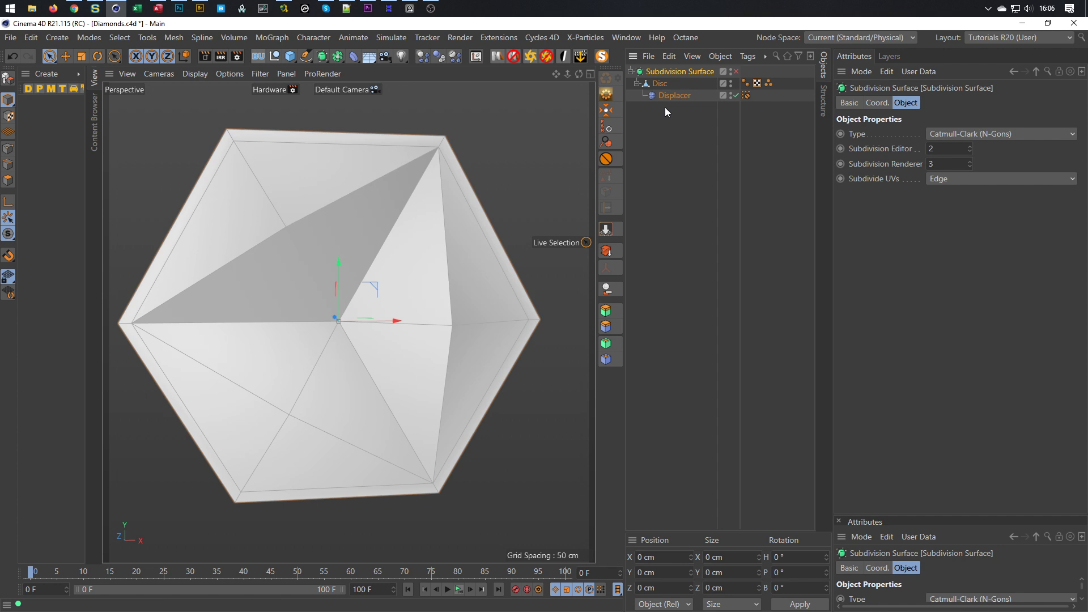
Step: Create a Bevel deformer and turn off its Use Angle option
click(352, 57)
click(482, 216)
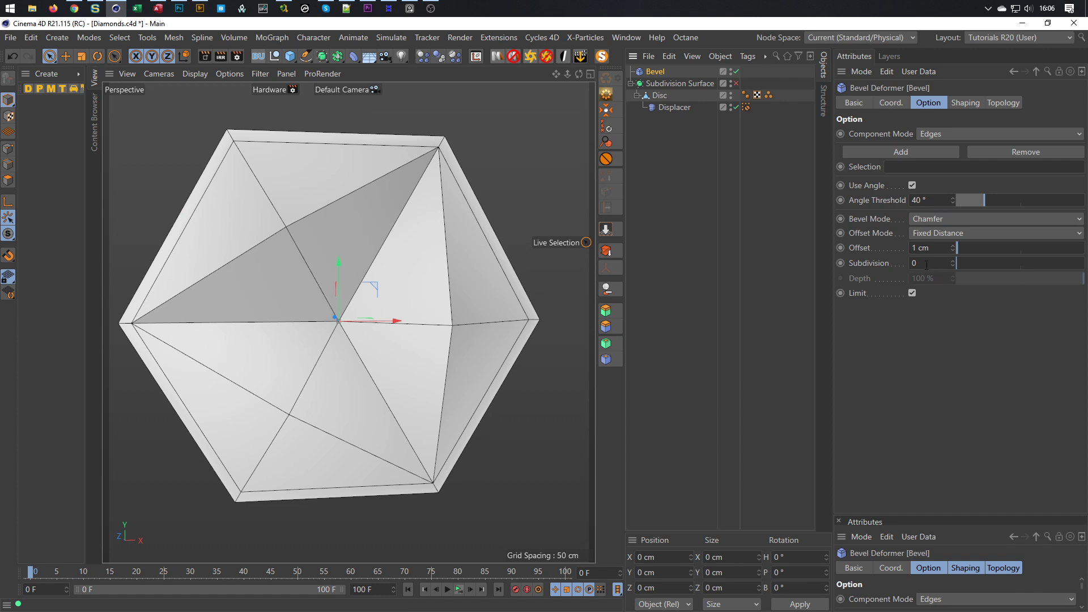
click(911, 184)
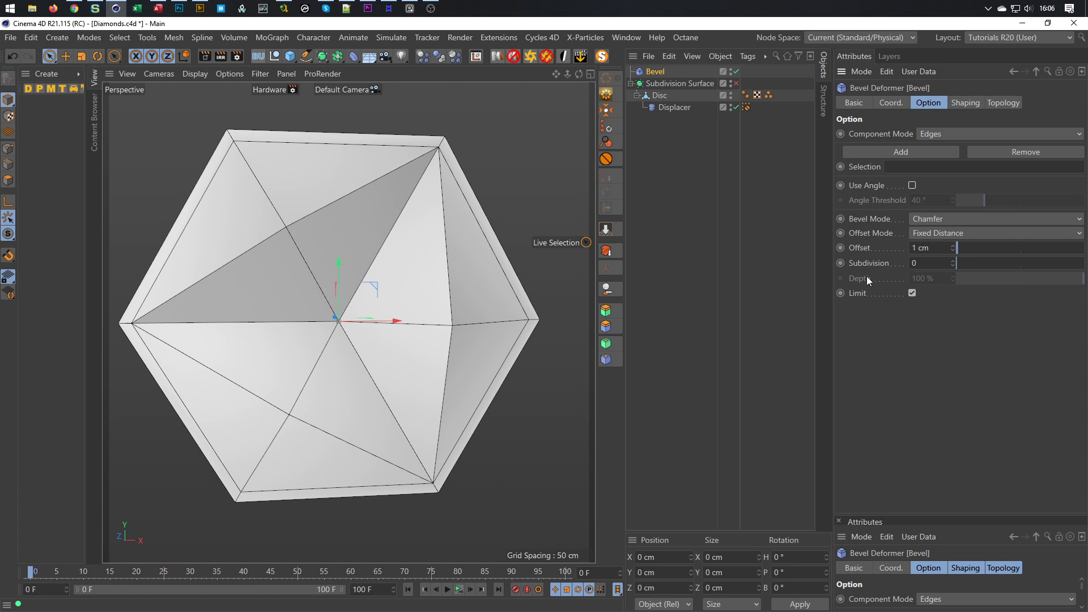
alt+drag(353, 260, 369, 264)
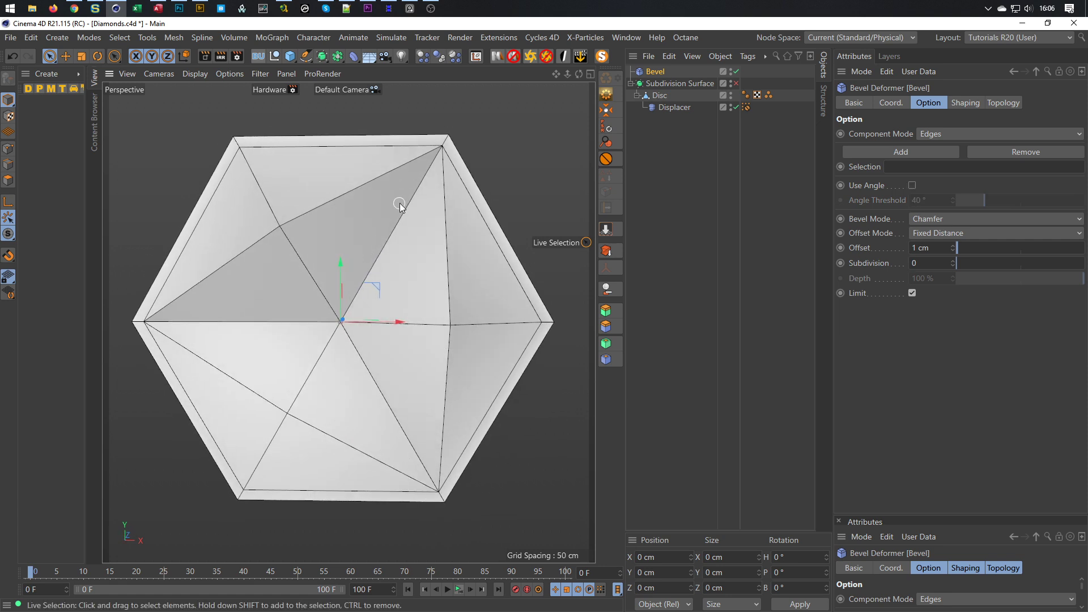
Step: Place the Bevel under the disc, below the Displacer, and set its bevel mode to Solid
drag(657, 72, 669, 111)
alt+drag(543, 233, 505, 247)
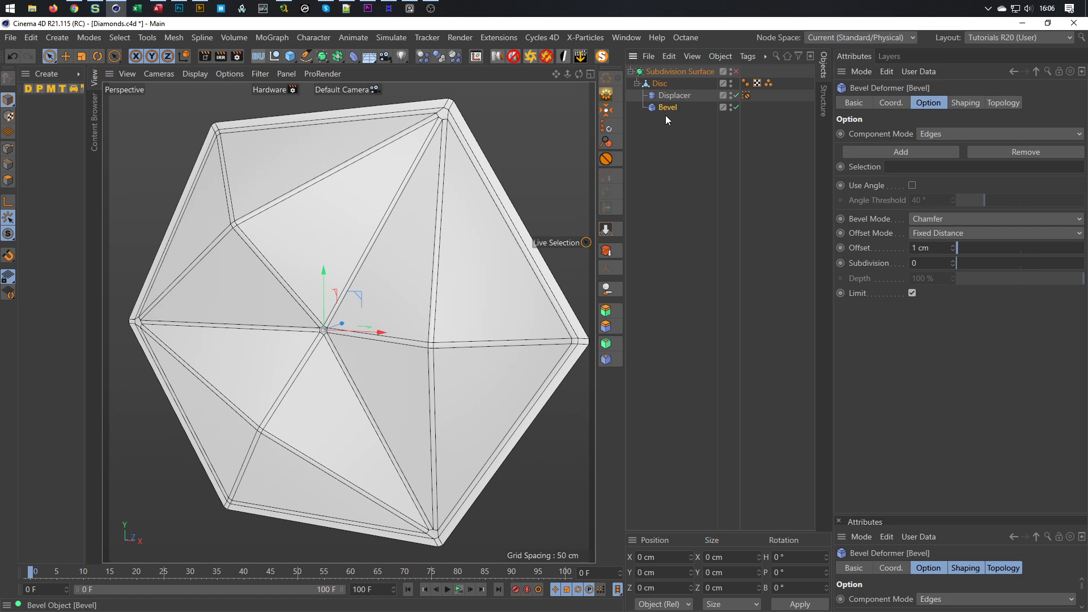
click(913, 222)
click(935, 249)
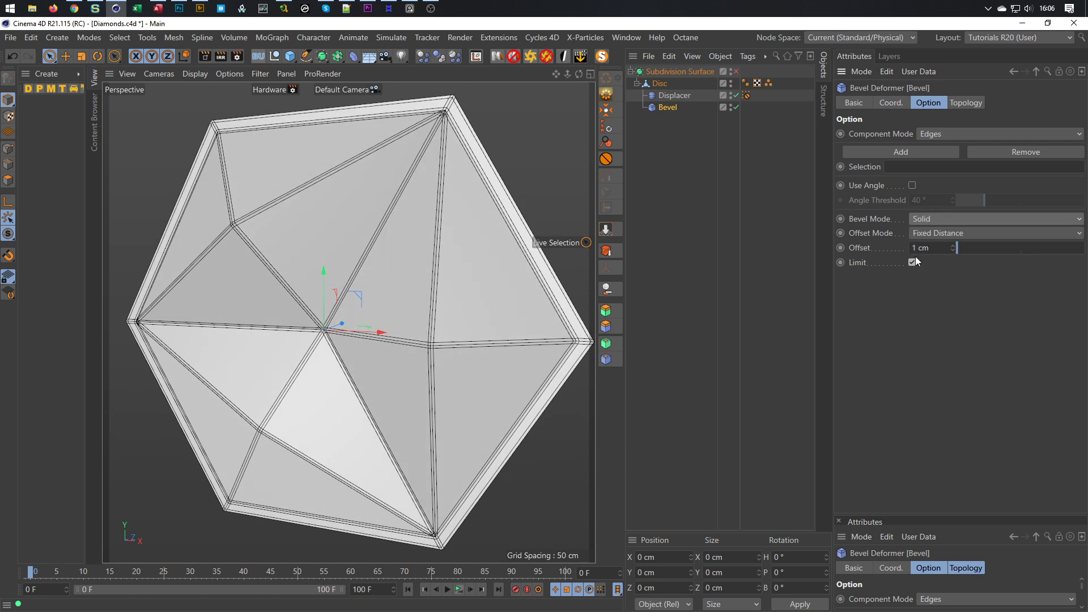
Step: Enable the Subdivision Surface, turn on isoline display and switch the viewport to Gouraud shading without lines
click(737, 72)
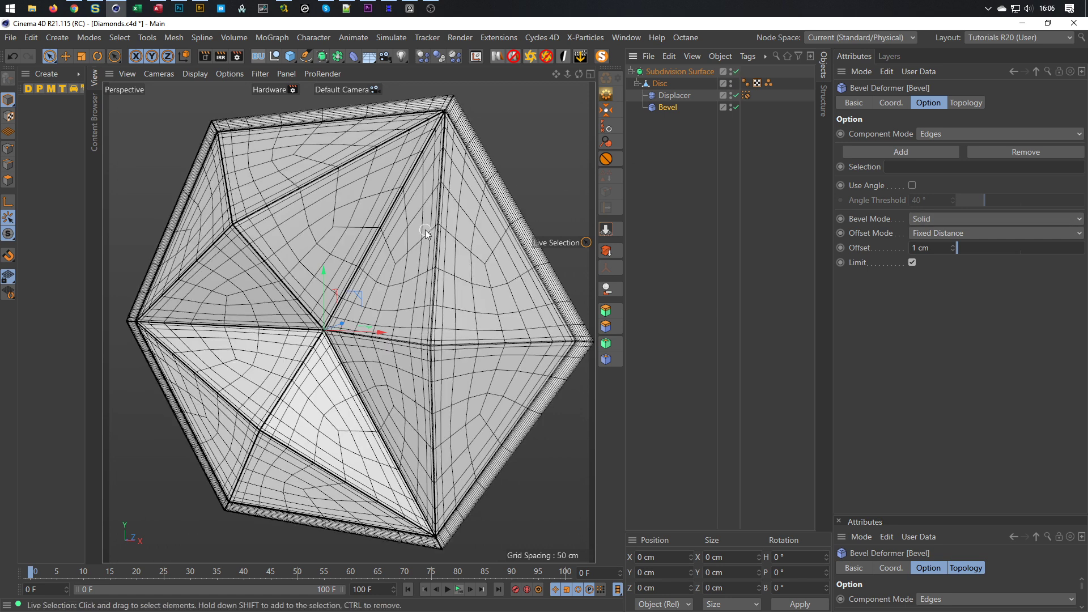
key(n)
key(i)
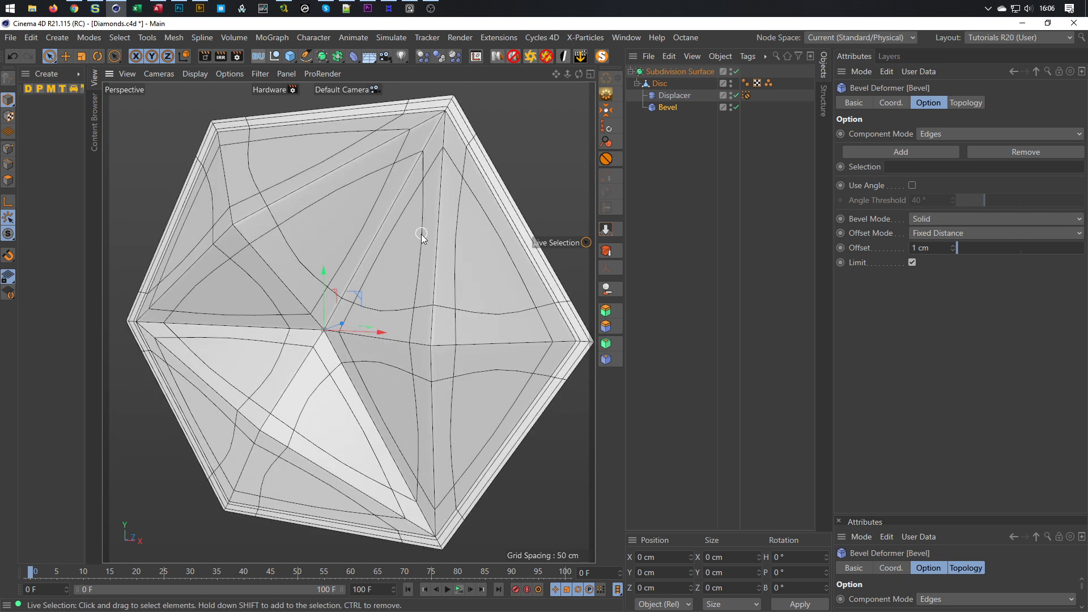
mouse_move(322, 229)
alt+mouse_down()
mouse_move(256, 259)
mouse_move(247, 285)
mouse_move(332, 217)
mouse_move(301, 241)
mouse_move(338, 233)
alt+mouse_up()
key(n)
key(a)
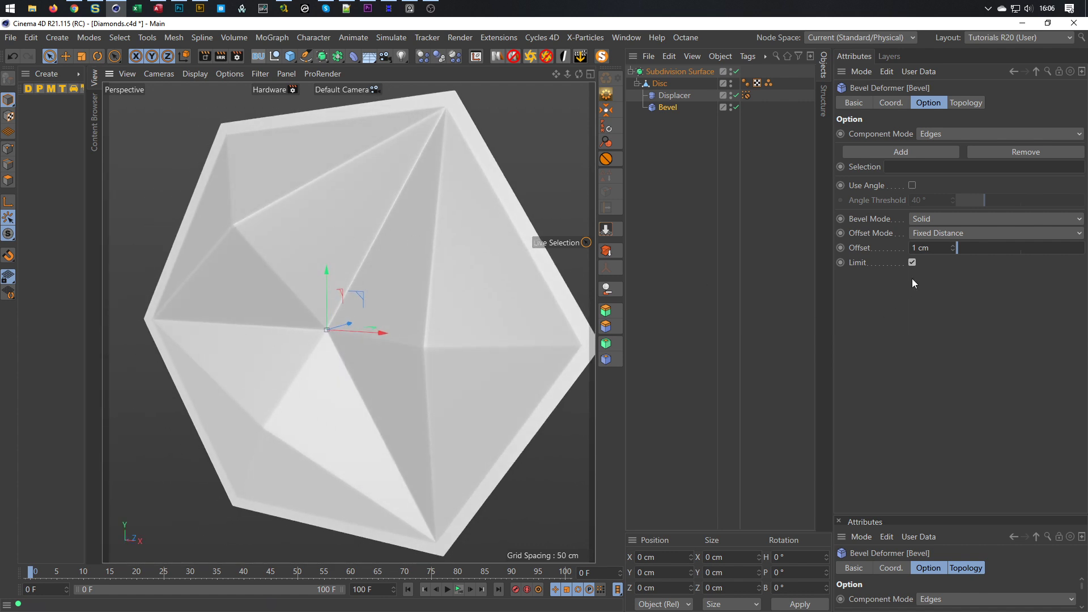
Step: Try a 5 cm Bevel offset and reduce it to 3 cm, checking the edges of the tile
double_click(929, 248)
text(5)
key(Return)
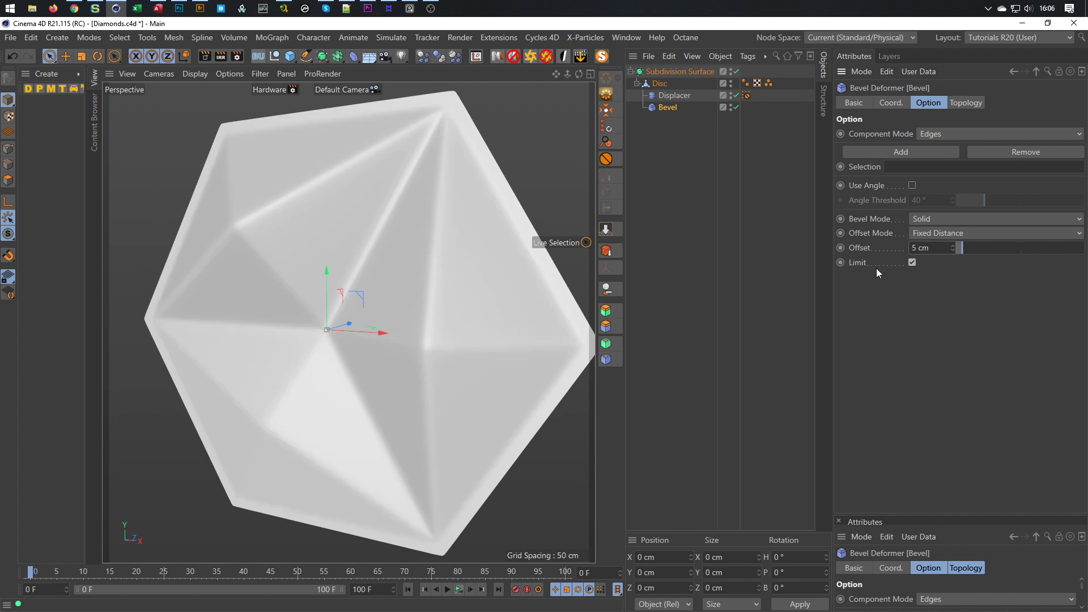
alt+drag(352, 289, 383, 307)
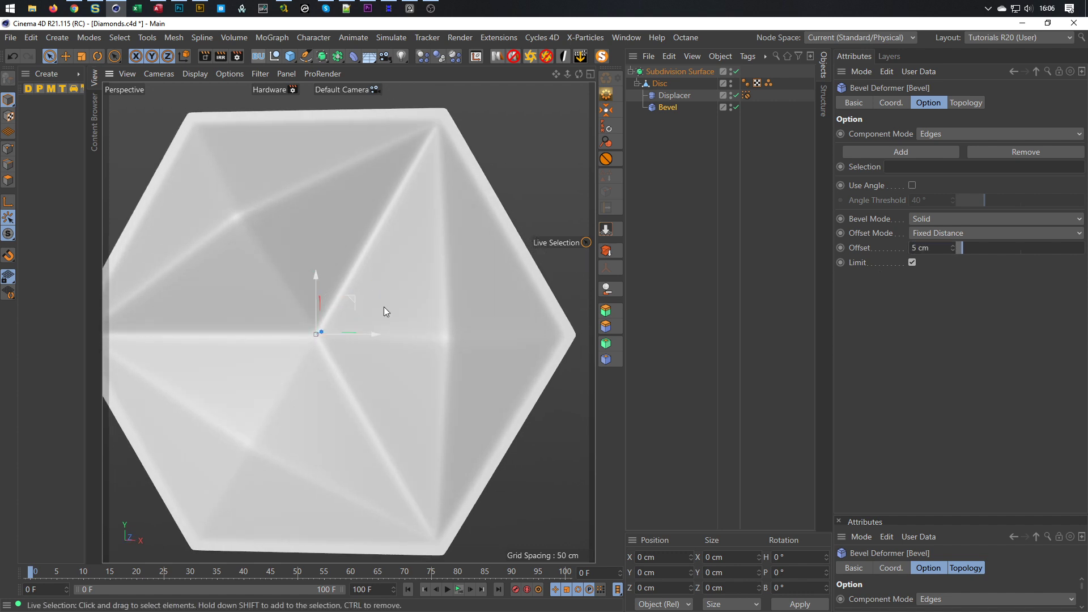
click(953, 250)
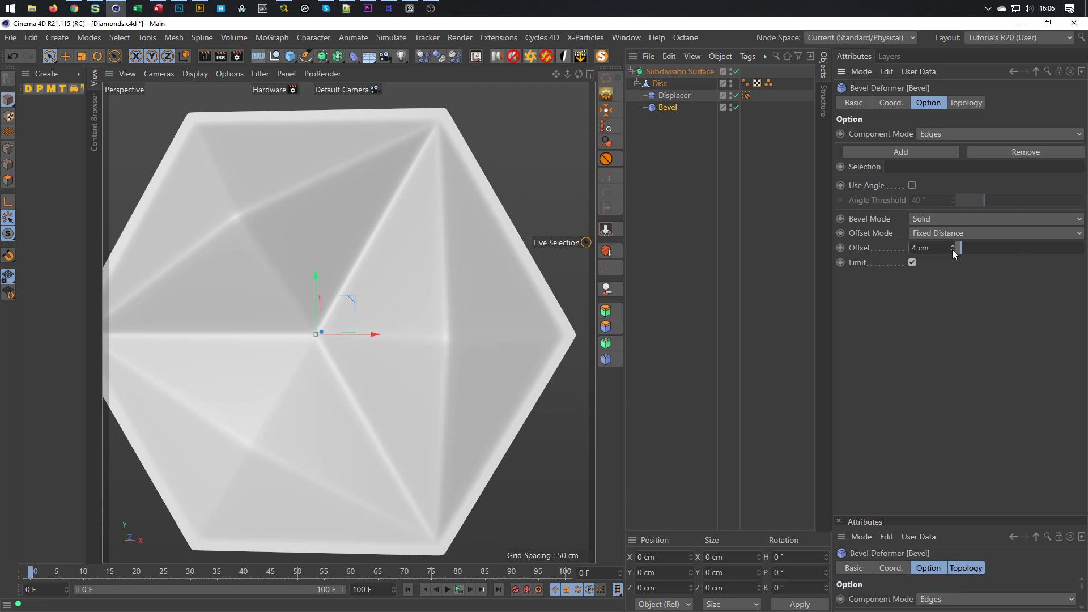
scroll(464, 316, down, 5)
alt+drag(461, 317, 511, 294)
scroll(511, 293, up, 5)
scroll(456, 302, down, 3)
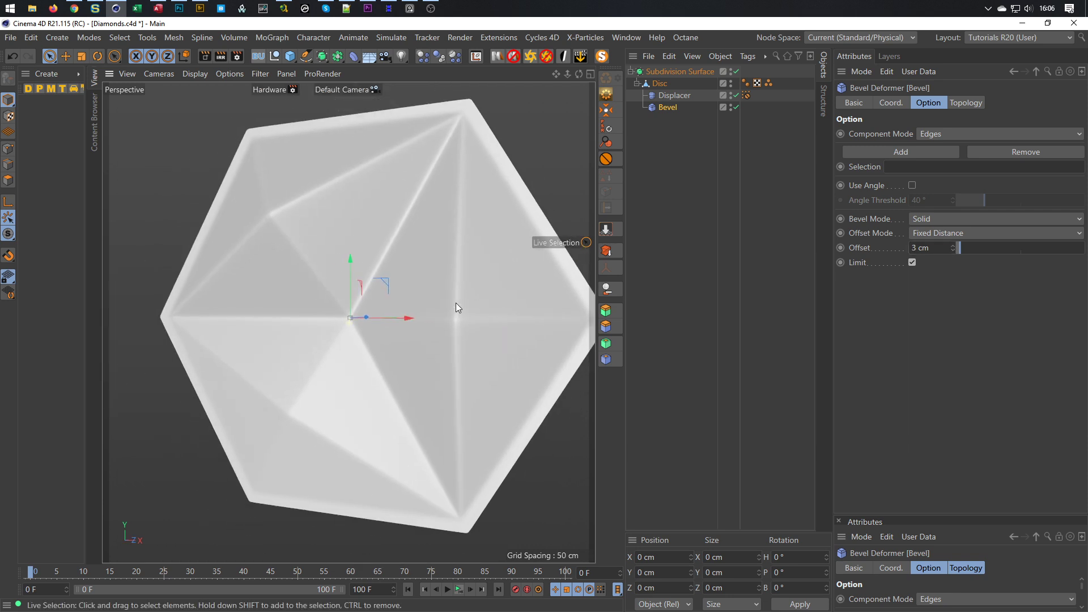
scroll(456, 308, up, 1)
Step: Play the animation to check the tile's moving displacement, stop it and view the tile from the front
click(459, 590)
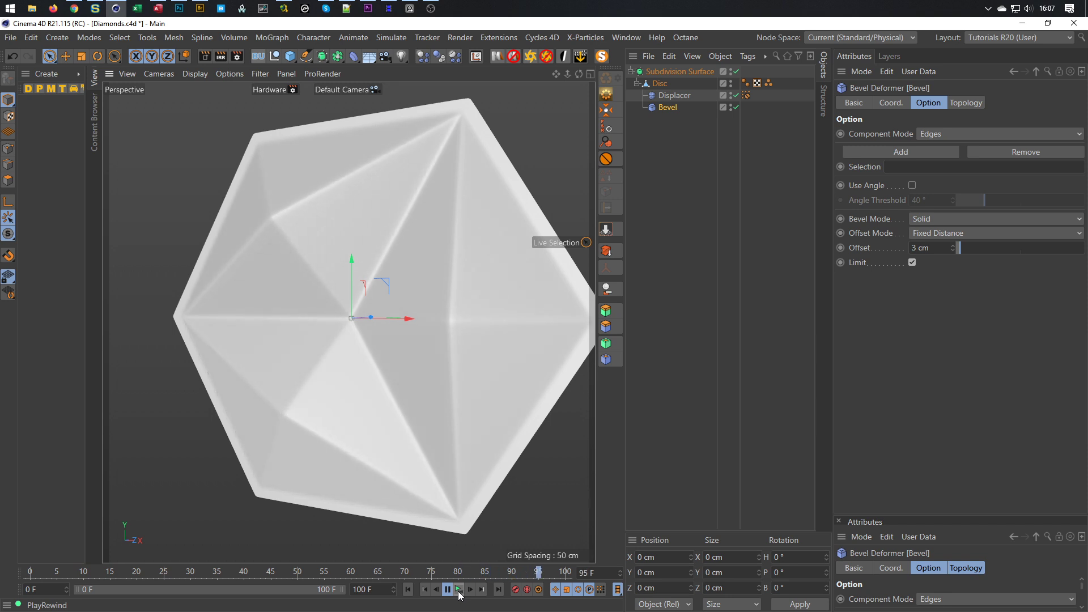
click(458, 591)
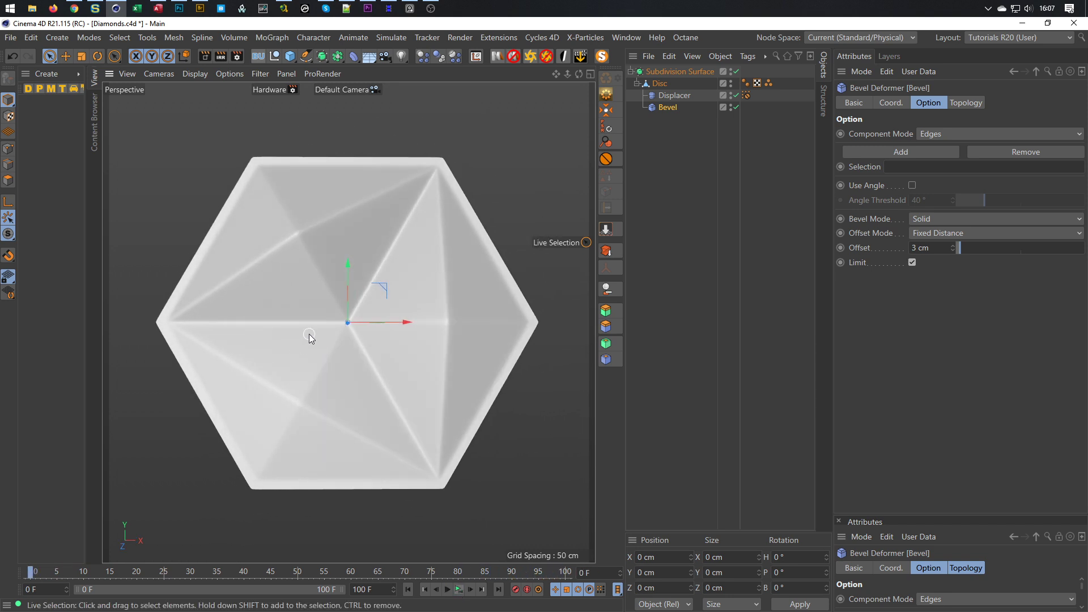
alt+middle_drag(309, 334, 297, 354)
alt+drag(314, 346, 319, 342)
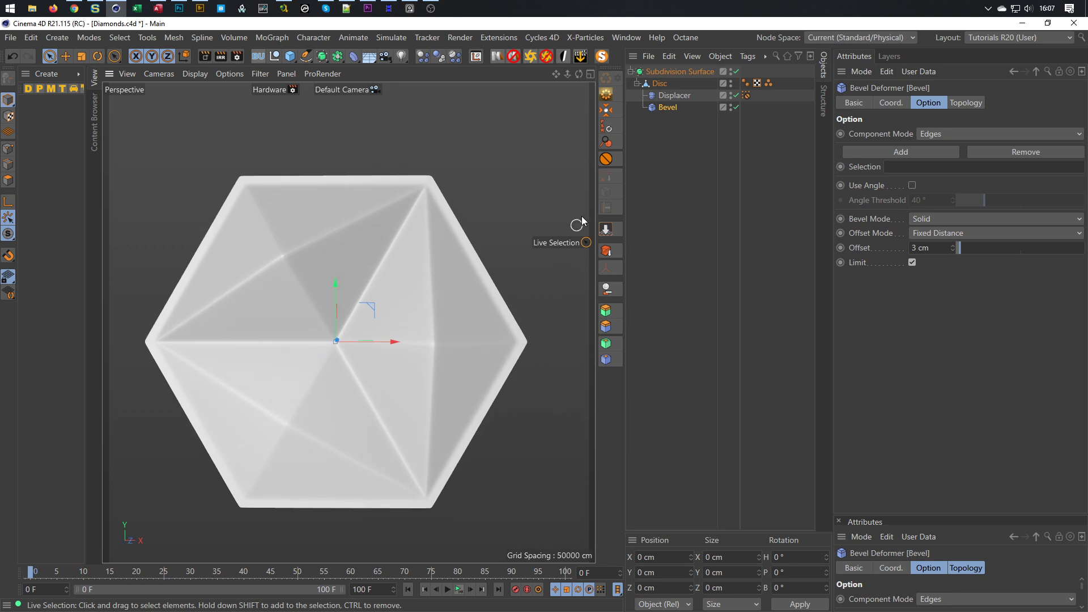
Step: Disable the Subdivision Surface and add a MoGraph Cloner as the parent of the Disc
click(660, 83)
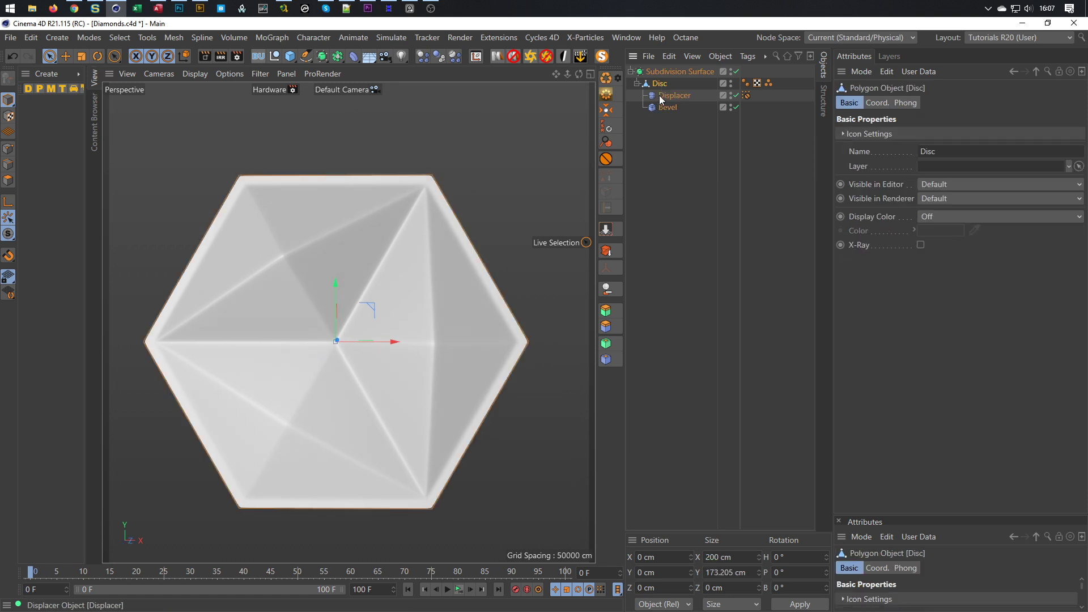
click(735, 71)
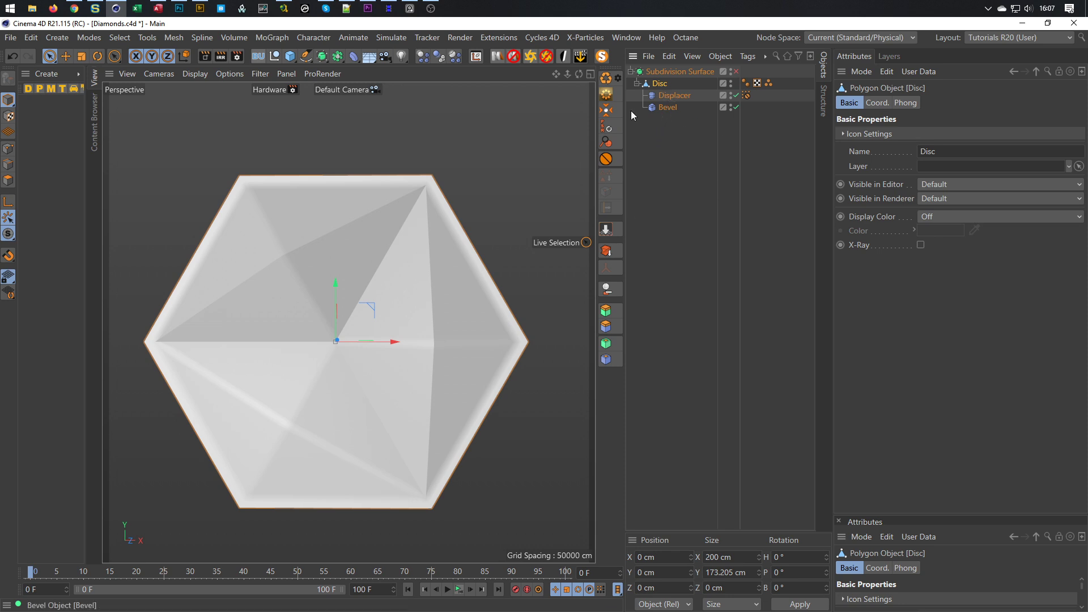
click(265, 38)
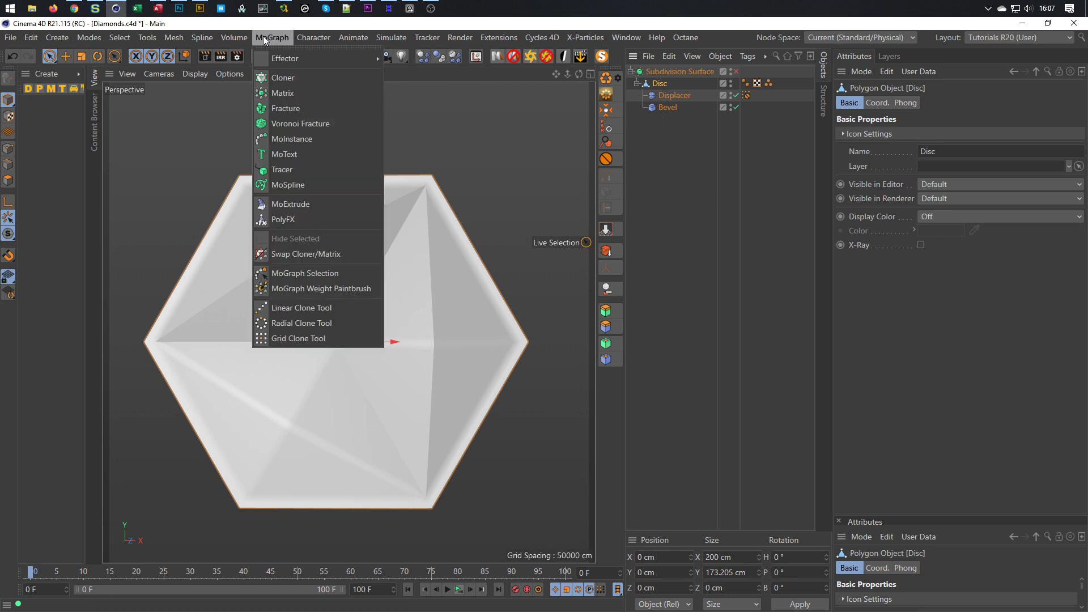
click(287, 76)
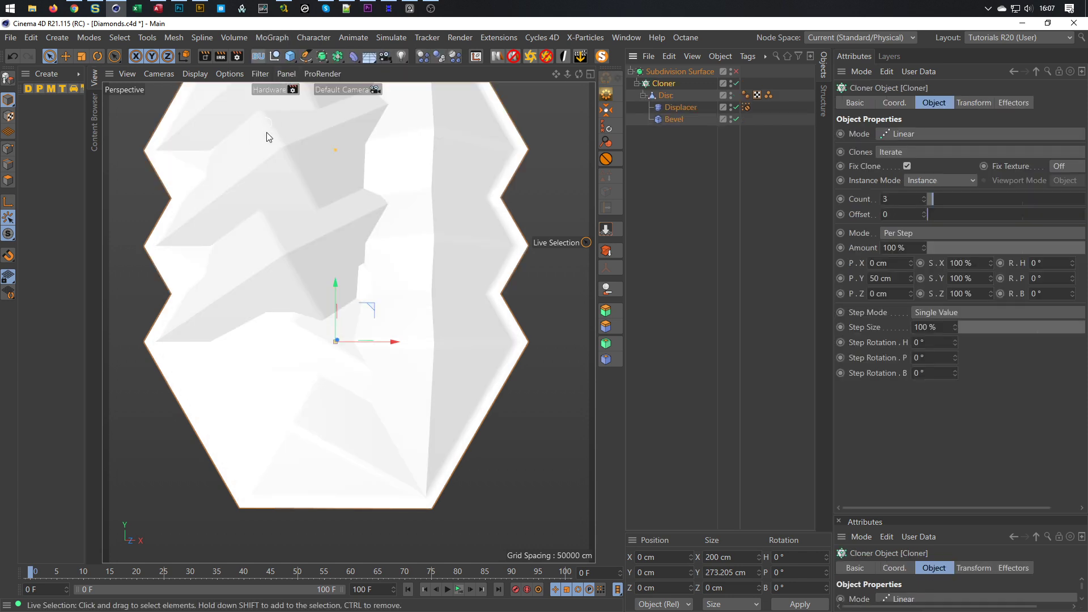
Step: Switch the Cloner to Honeycomb Array mode and view the clones from the front
scroll(409, 220, down, 2)
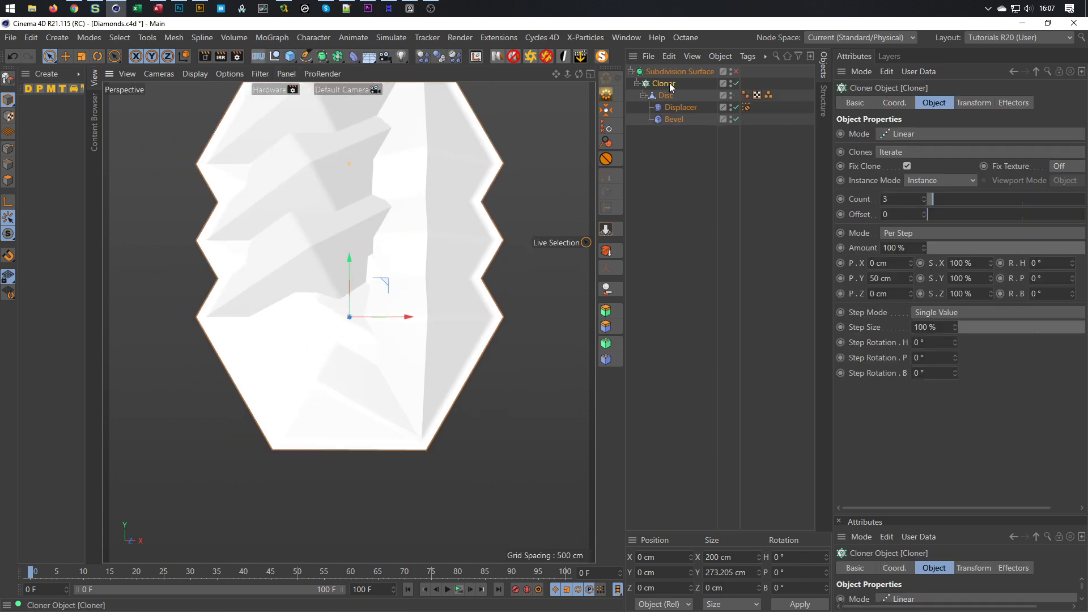
click(923, 136)
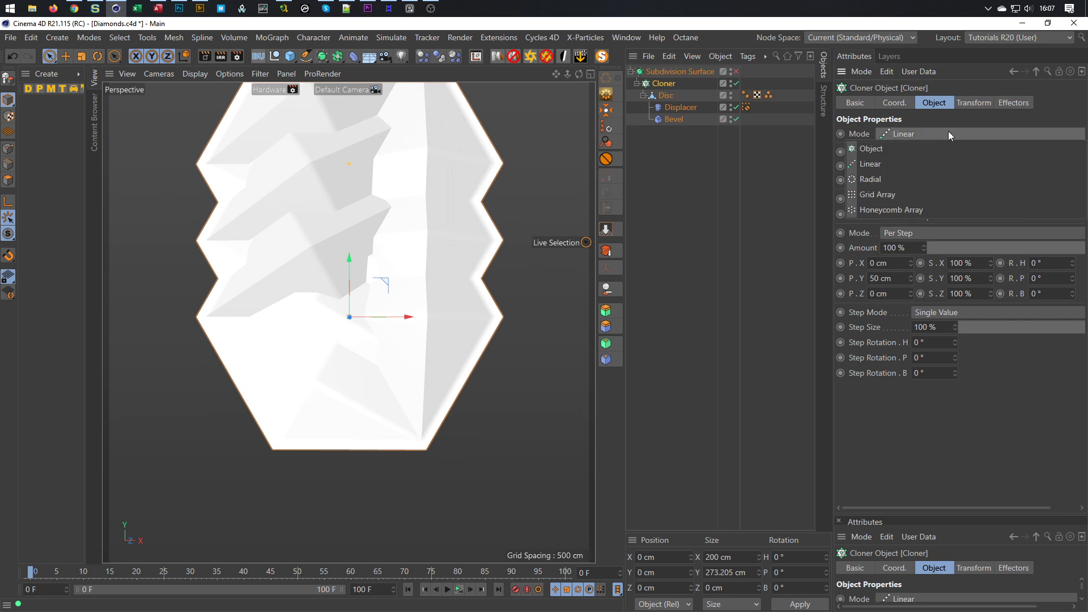
click(921, 210)
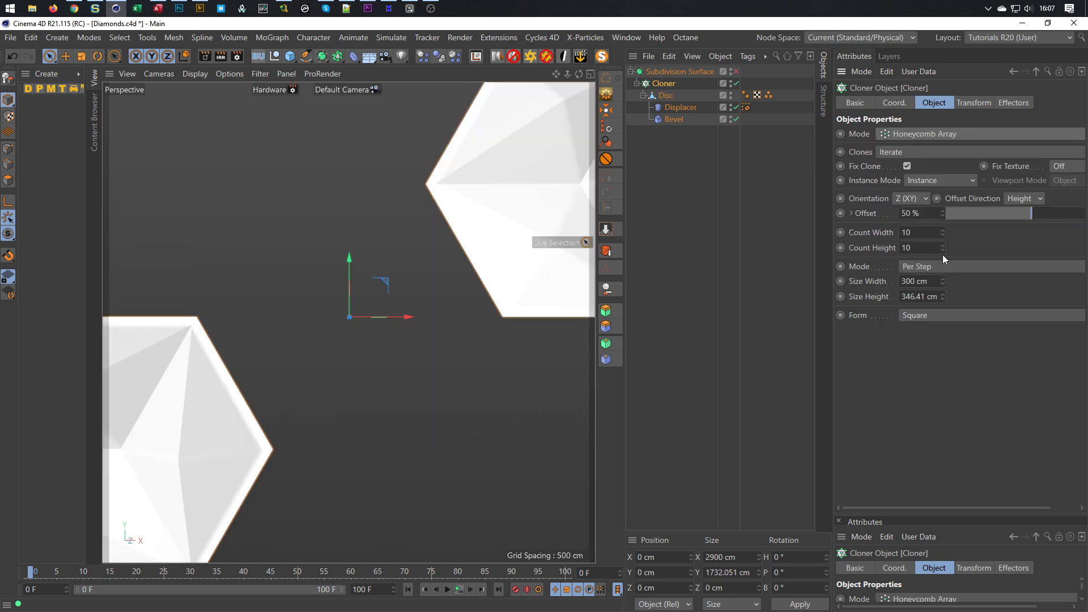
middle_click(342, 315)
middle_click(518, 404)
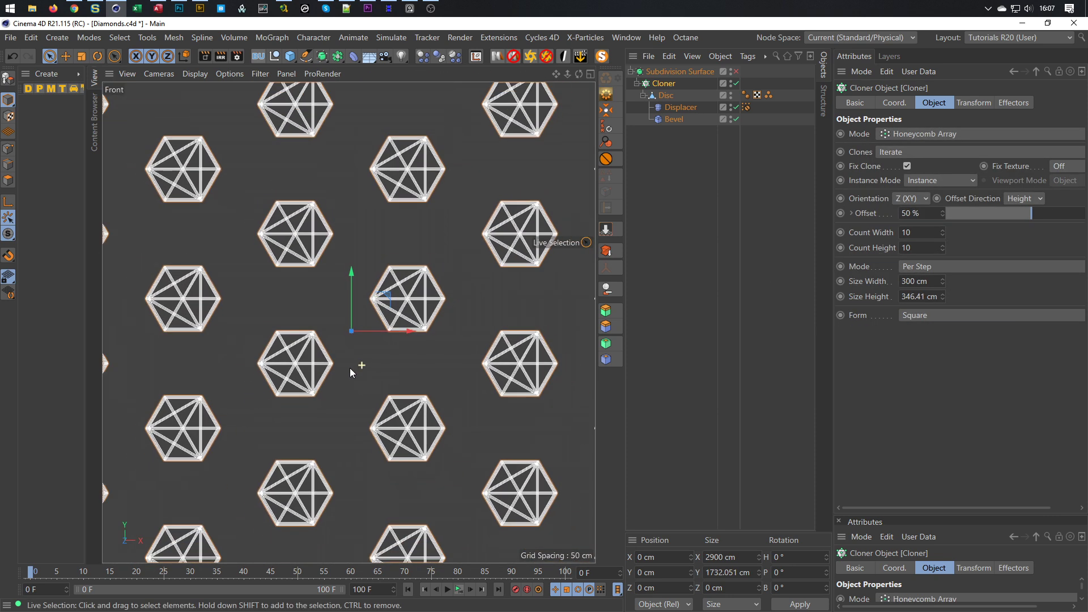
scroll(336, 193, down, 3)
scroll(362, 170, up, 3)
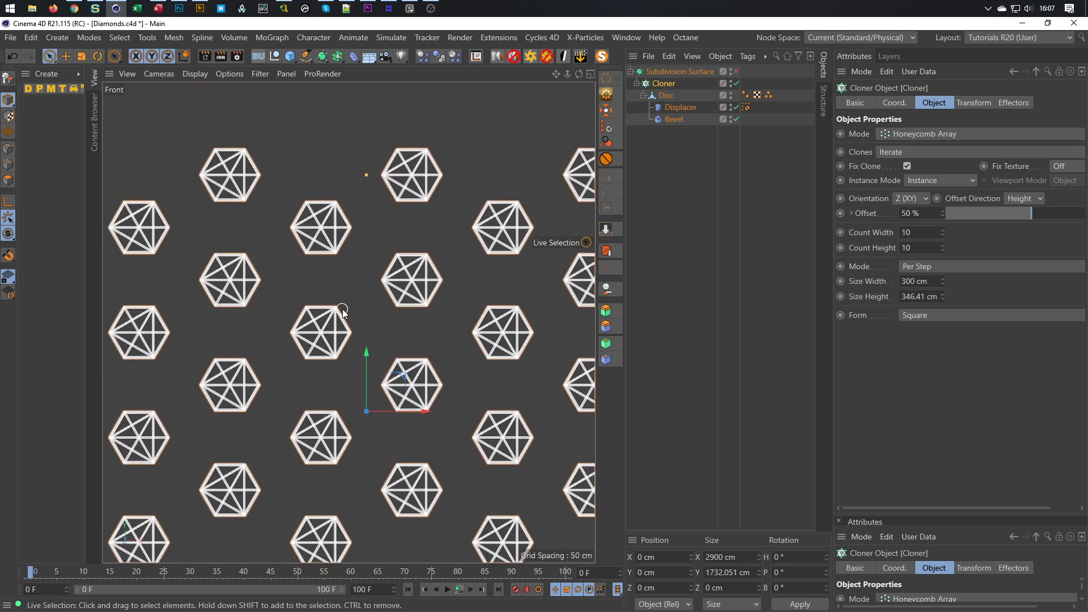
scroll(355, 306, up, 2)
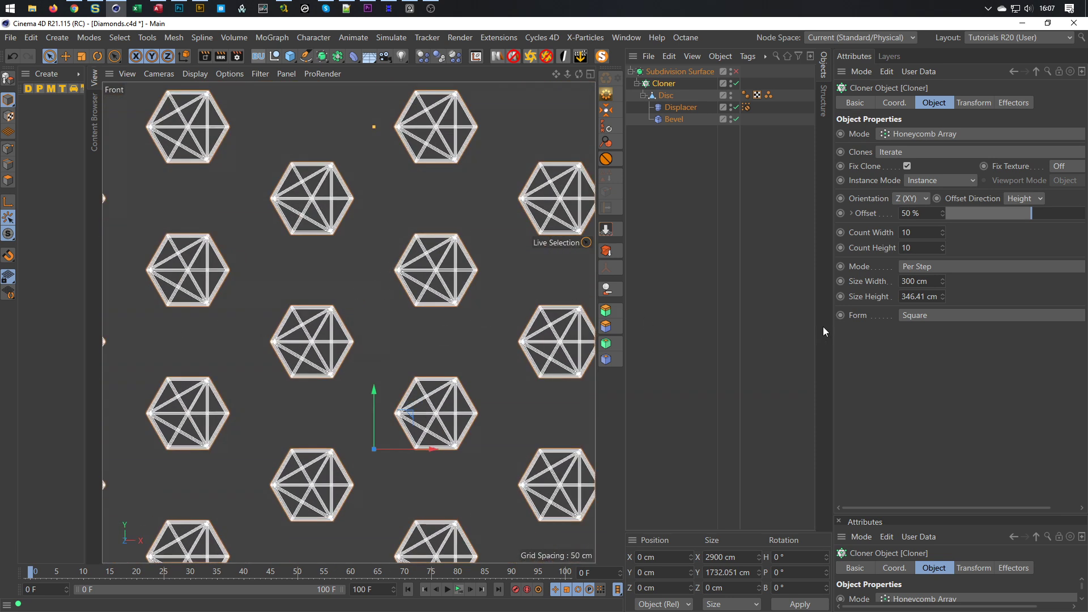
Step: Copy the Disc's Y size of 173.205 cm into the Cloner's Size Height so tiles meet vertically
click(666, 96)
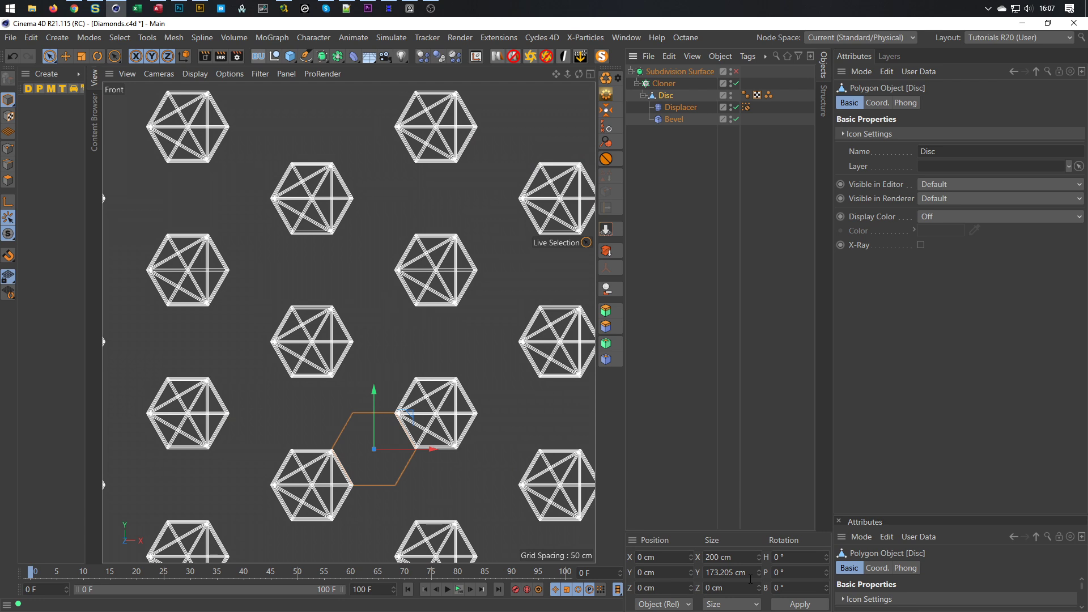
click(750, 579)
key(ctrl+c)
click(664, 83)
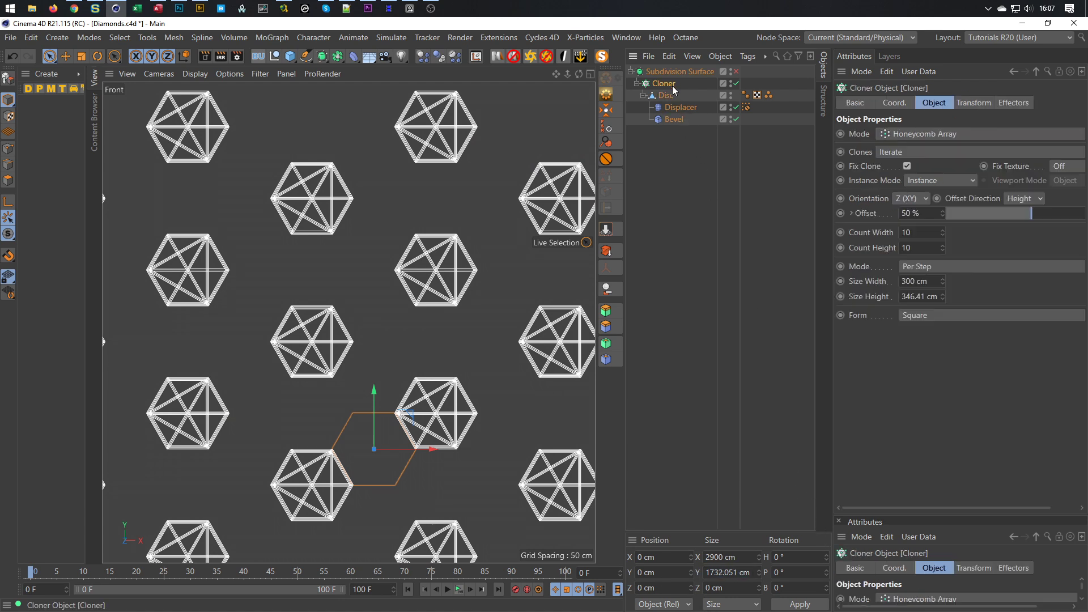
double_click(917, 298)
key(ctrl+v)
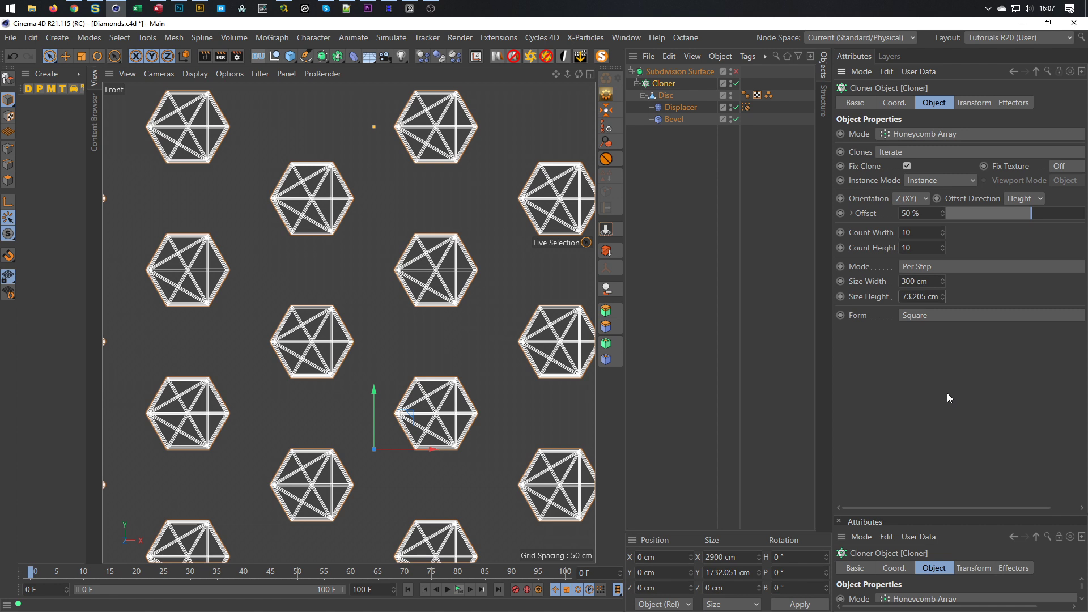
key(Return)
alt+right_drag(438, 318, 518, 301)
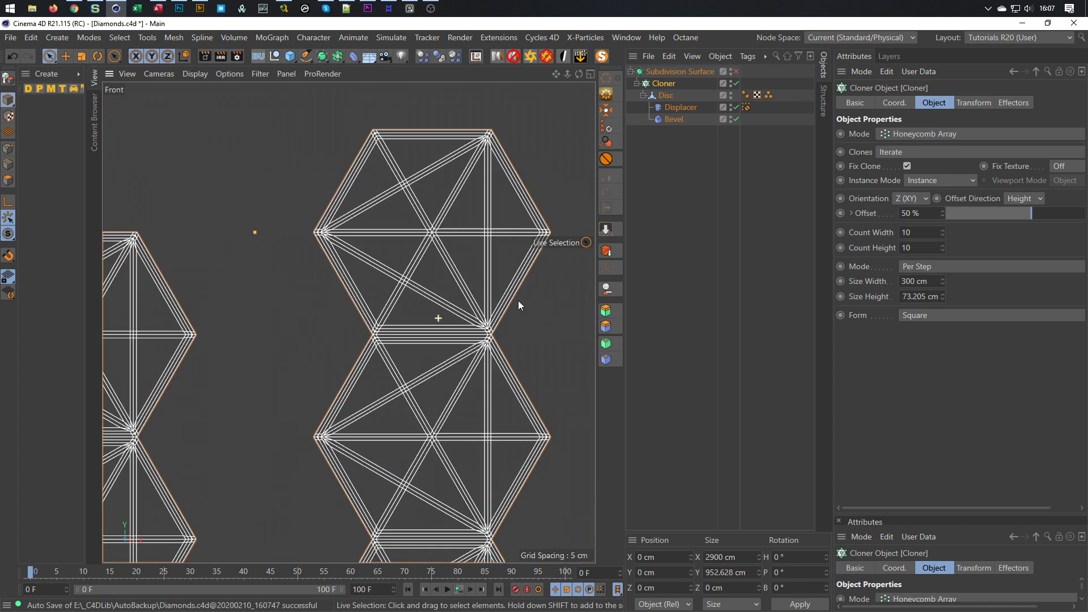
alt+right_drag(351, 347, 283, 375)
mouse_move(284, 375)
alt+middle_down()
mouse_move(342, 318)
mouse_move(354, 269)
alt+middle_up()
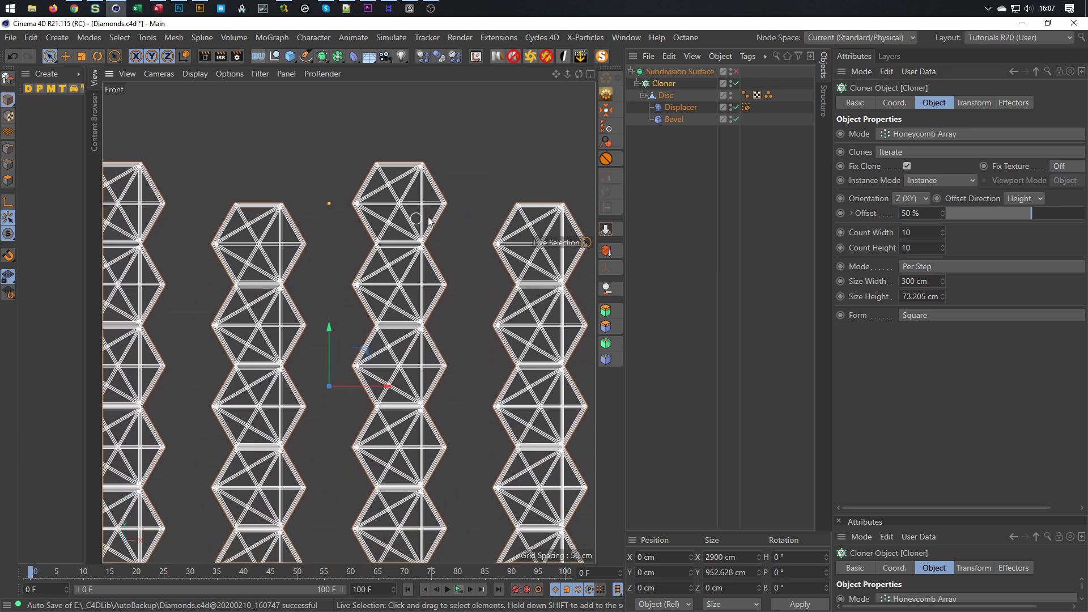
Step: Set the Cloner's Size Width to 150 cm by multiplying the Disc's 200 cm width by 0.75
click(665, 96)
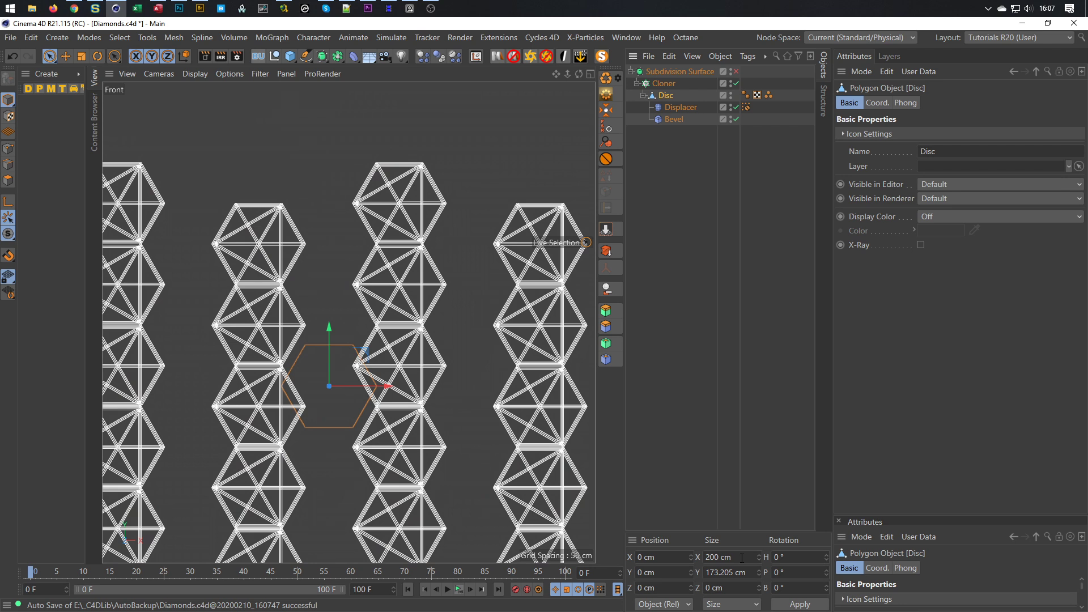
click(664, 84)
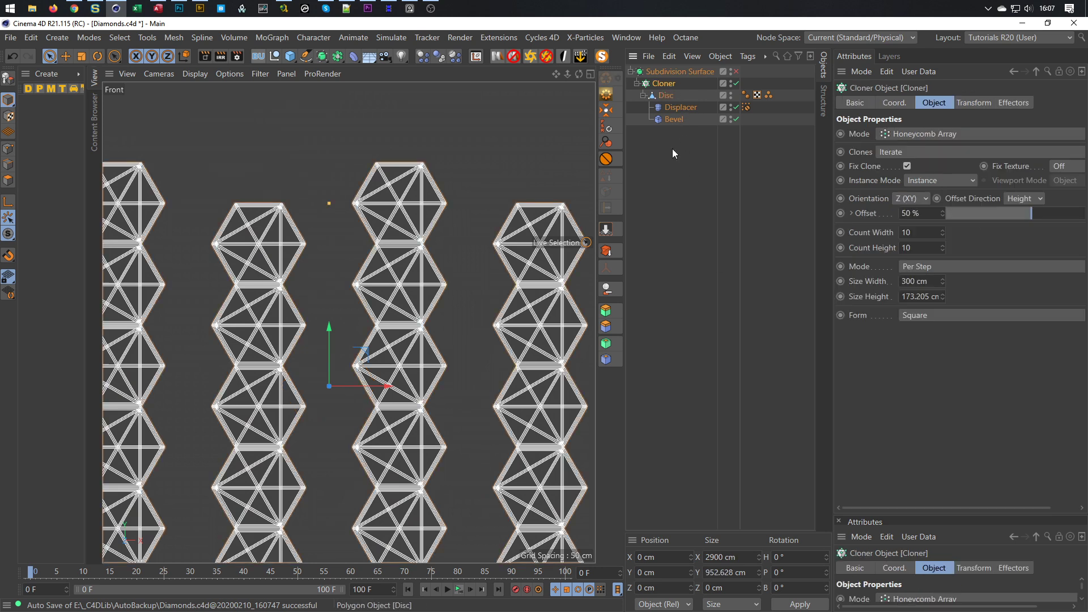
click(933, 284)
text(200)
text(8,75)
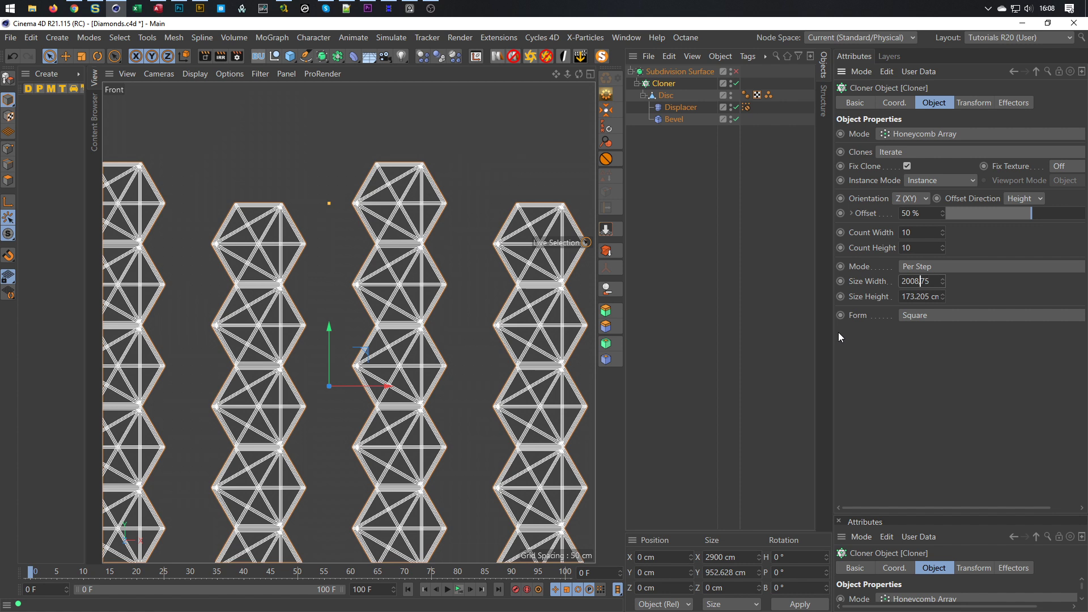
key(BackSpace)
text(*)
key(Return)
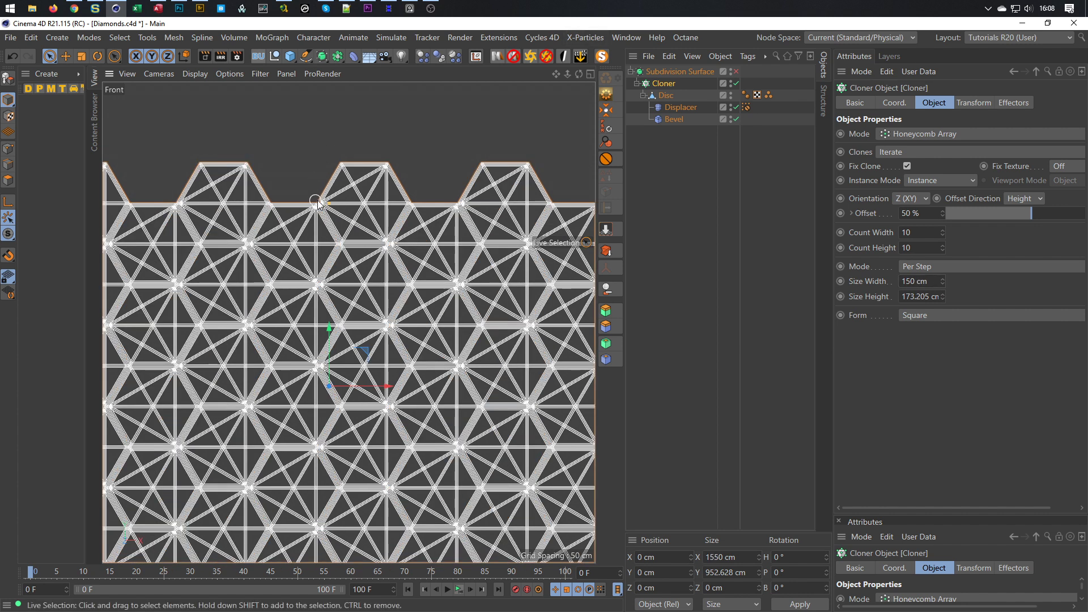
Step: Examine how neighbouring hexagons meet in the front view and check the honeycomb grid in perspective
scroll(352, 250, up, 10)
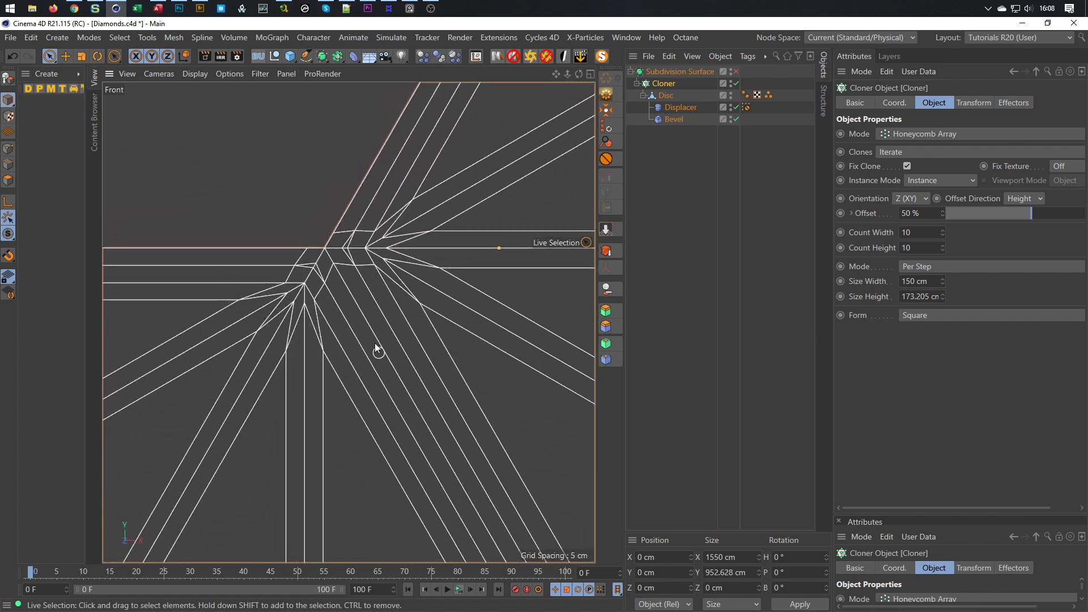
scroll(365, 338, down, 10)
alt+right_drag(228, 387, 206, 416)
alt+middle_drag(274, 428, 256, 313)
middle_click(255, 312)
middle_click(219, 213)
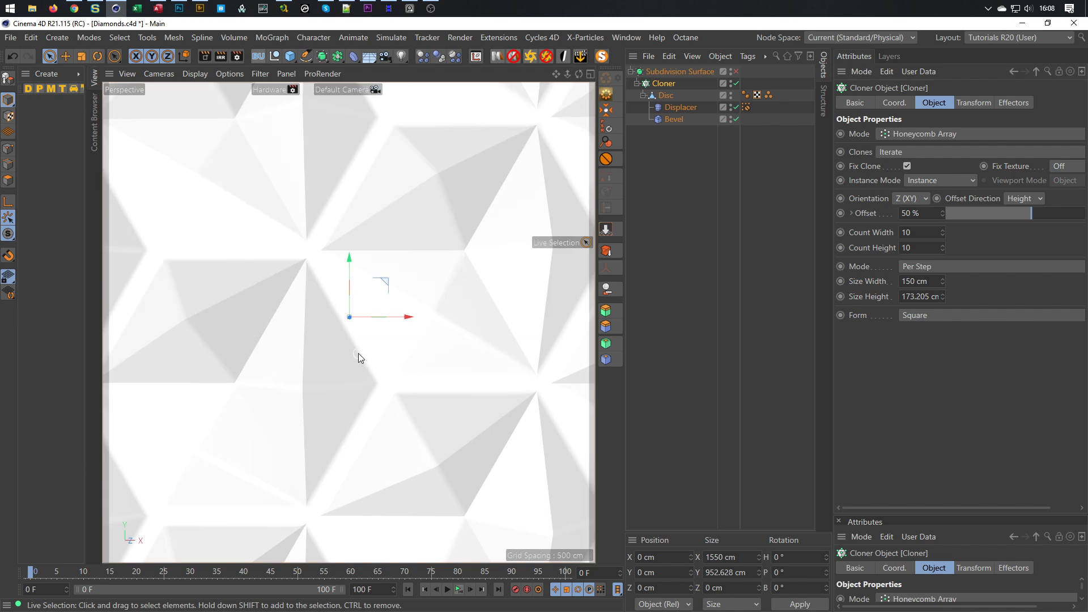
scroll(358, 352, down, 5)
scroll(368, 267, up, 3)
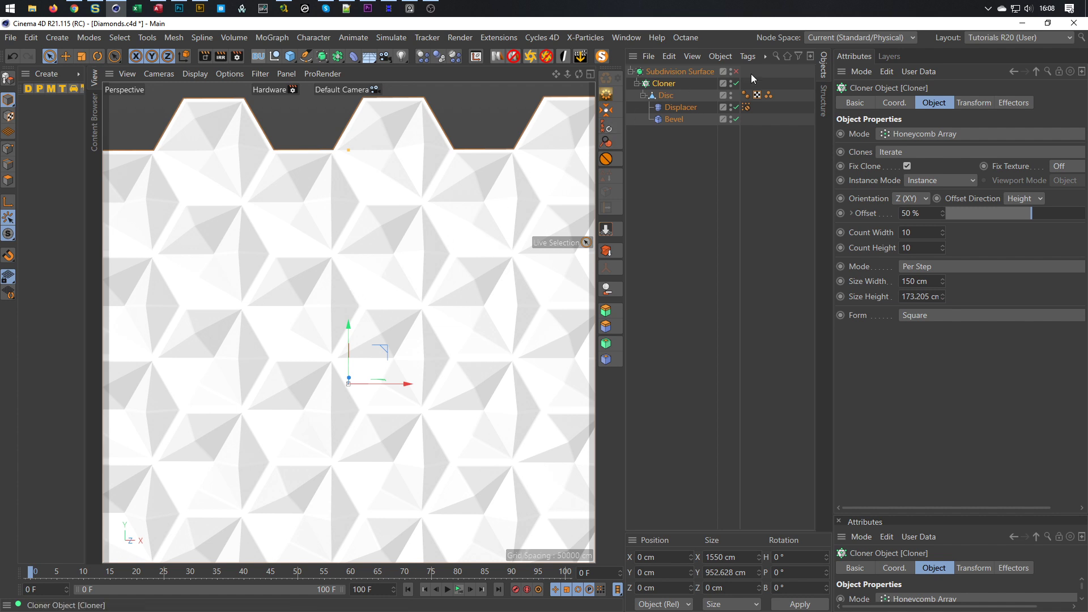
Step: Enable the Subdivision Surface and inspect the corners where three tiles meet
click(735, 71)
alt+right_drag(362, 314, 505, 265)
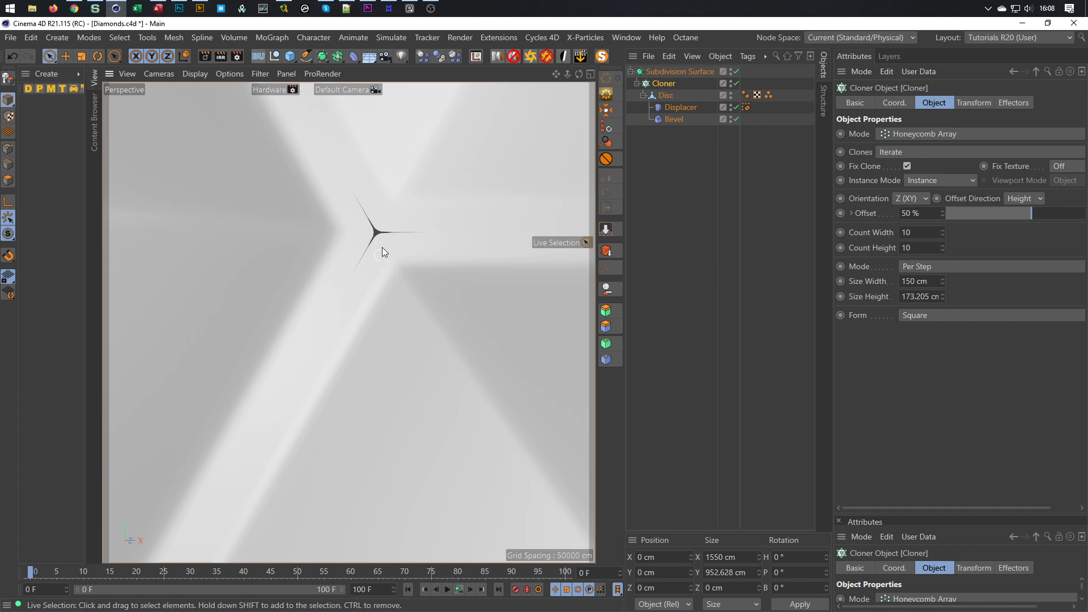
alt+right_drag(386, 206, 392, 254)
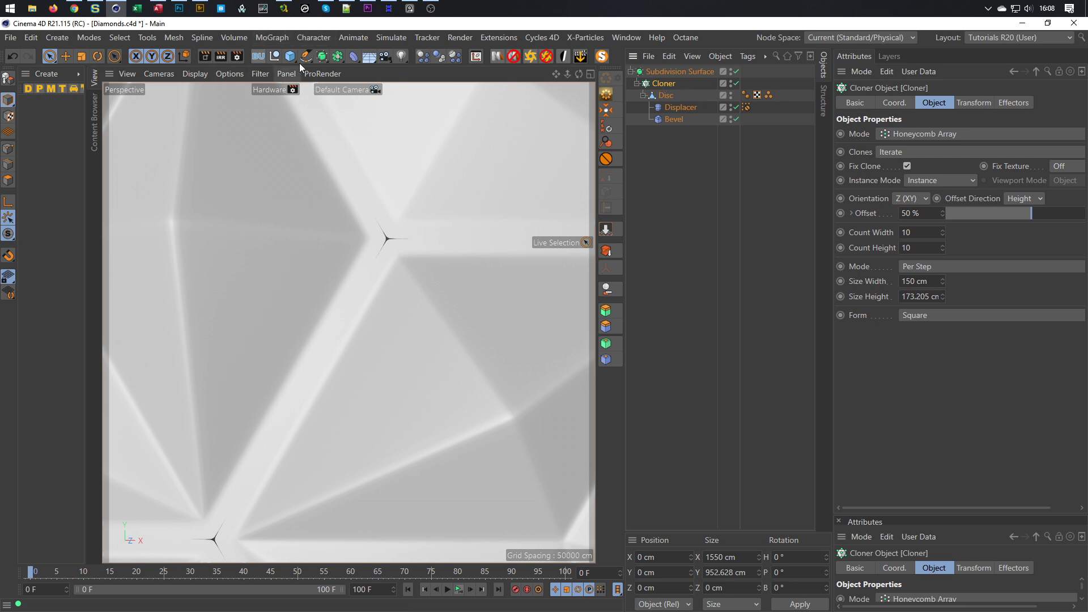
Step: Add a Connect object as the parent of the Cloner and enable Weld to join the tiles
click(339, 57)
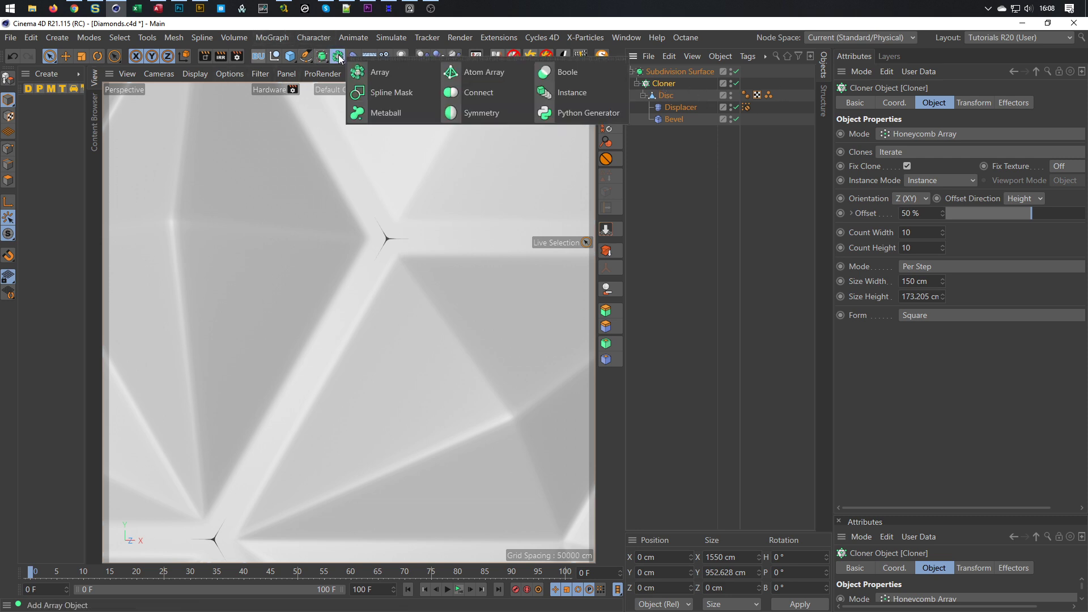
alt+click(474, 87)
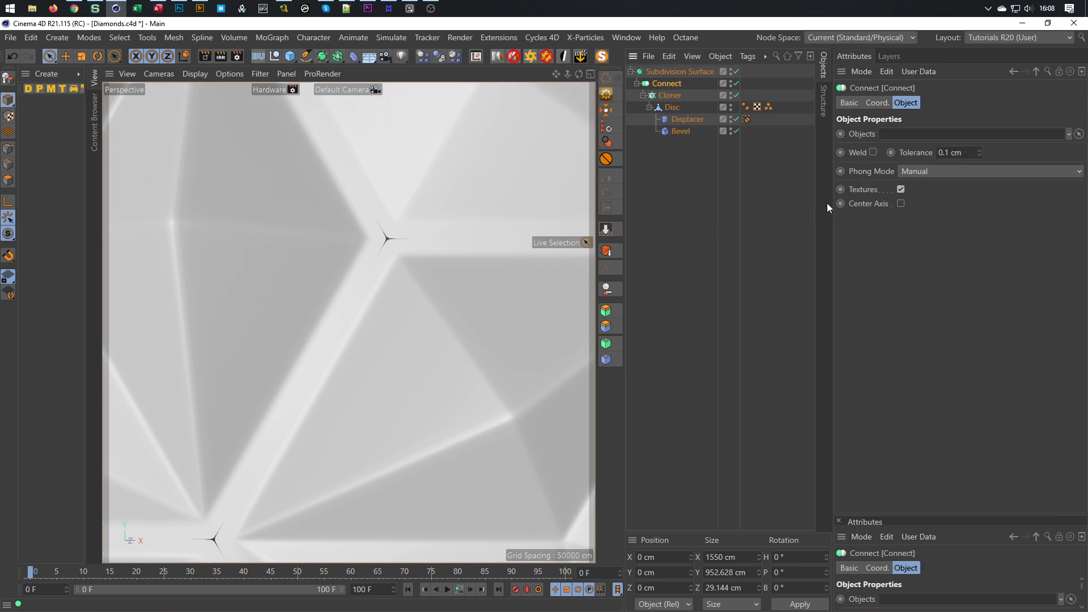
click(873, 152)
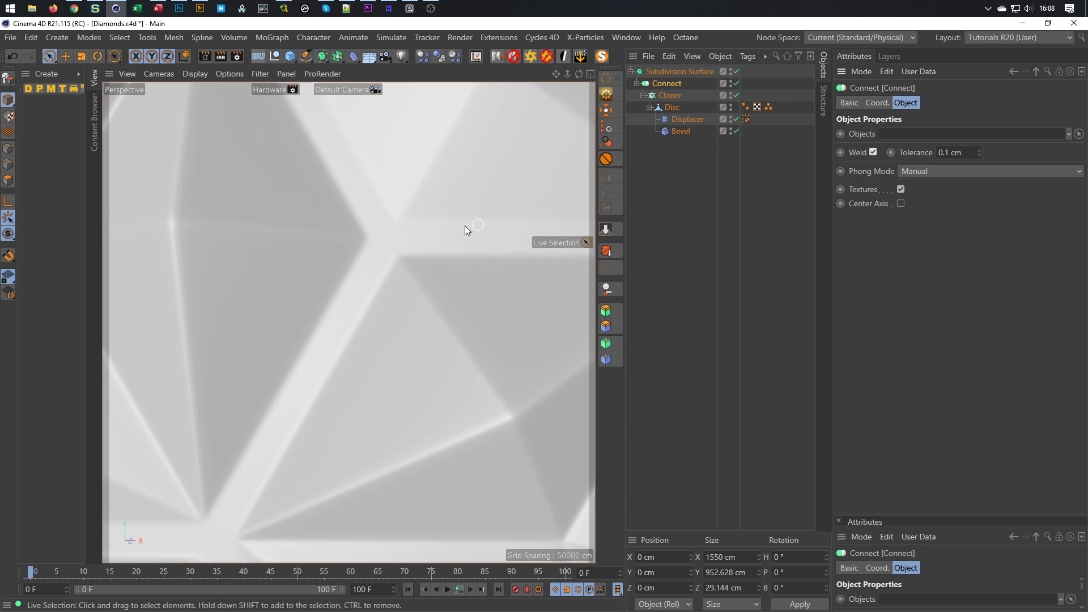
scroll(465, 226, down, 10)
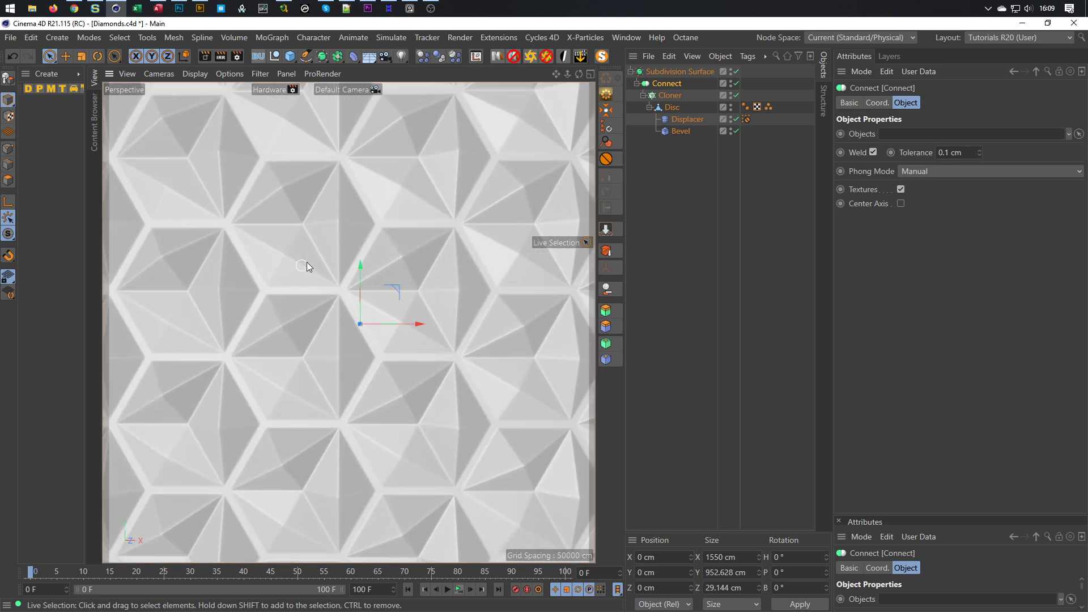
scroll(307, 267, up, 3)
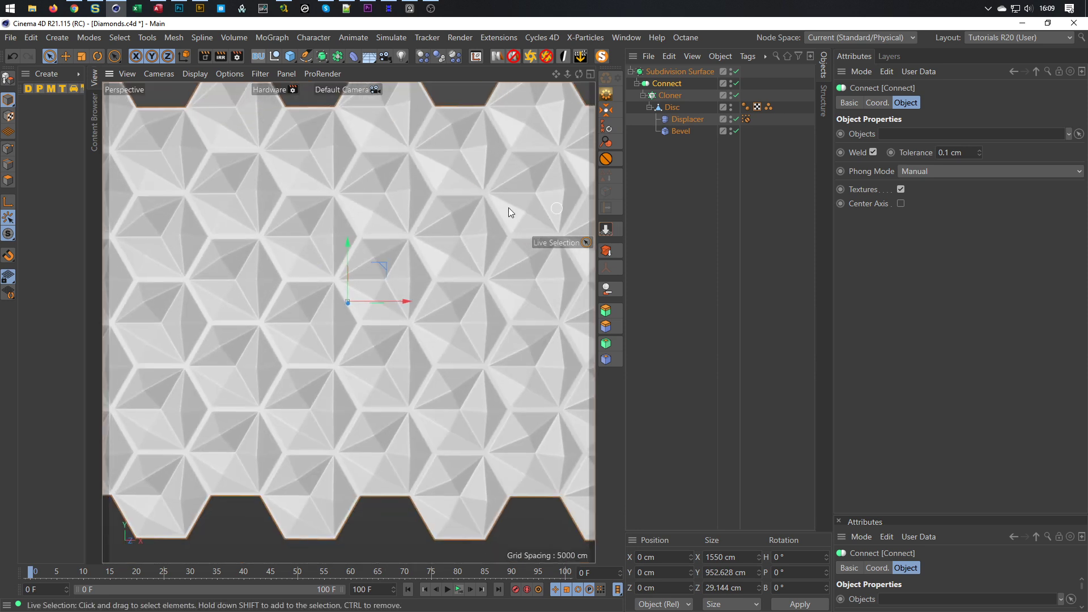
Step: Save the project, then play the animation to check the welded pattern's motion and stop it
key(ctrl+s)
scroll(425, 267, up, 3)
click(459, 590)
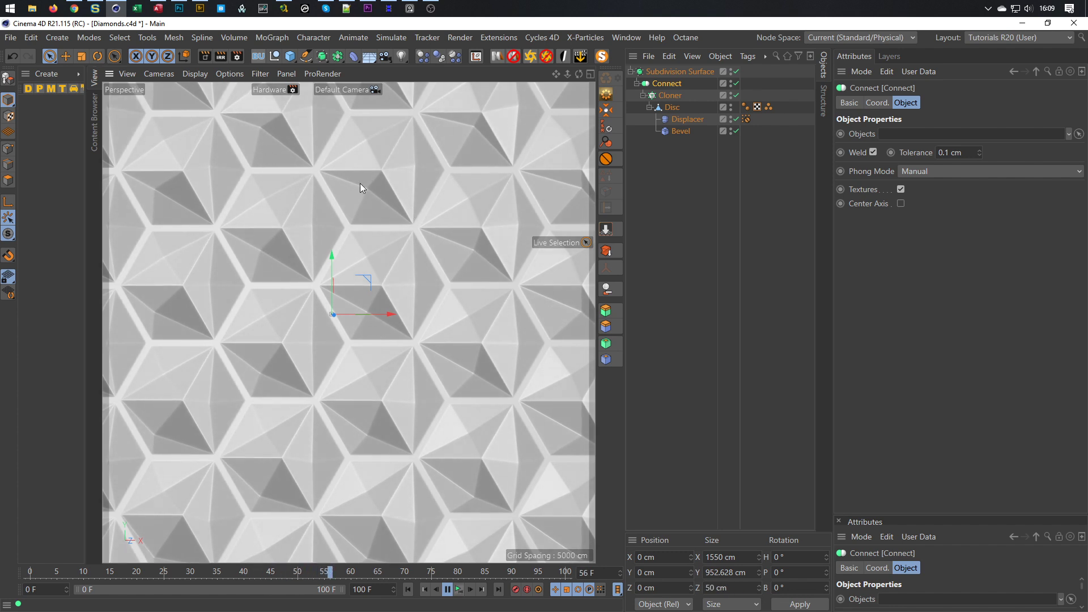
click(458, 591)
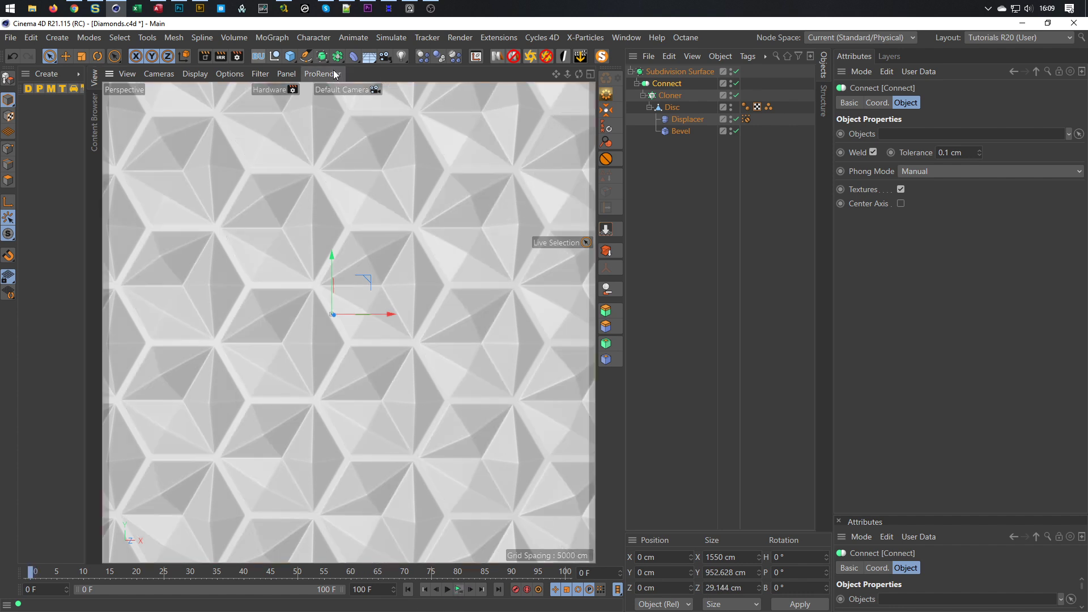
Step: Create a camera, look through it and set its focal length to 80 mm
click(385, 56)
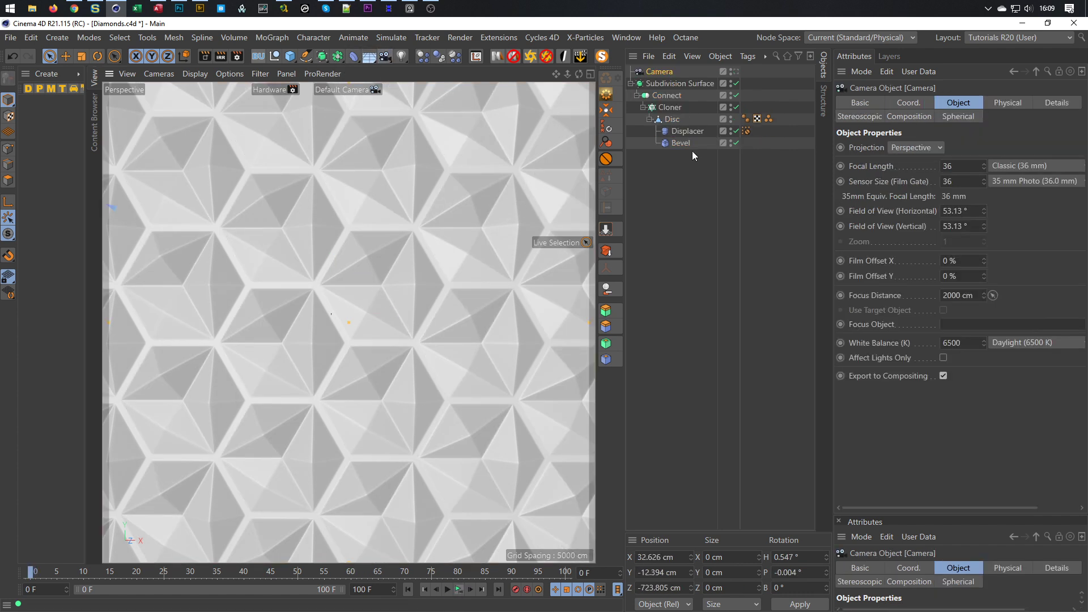
click(735, 71)
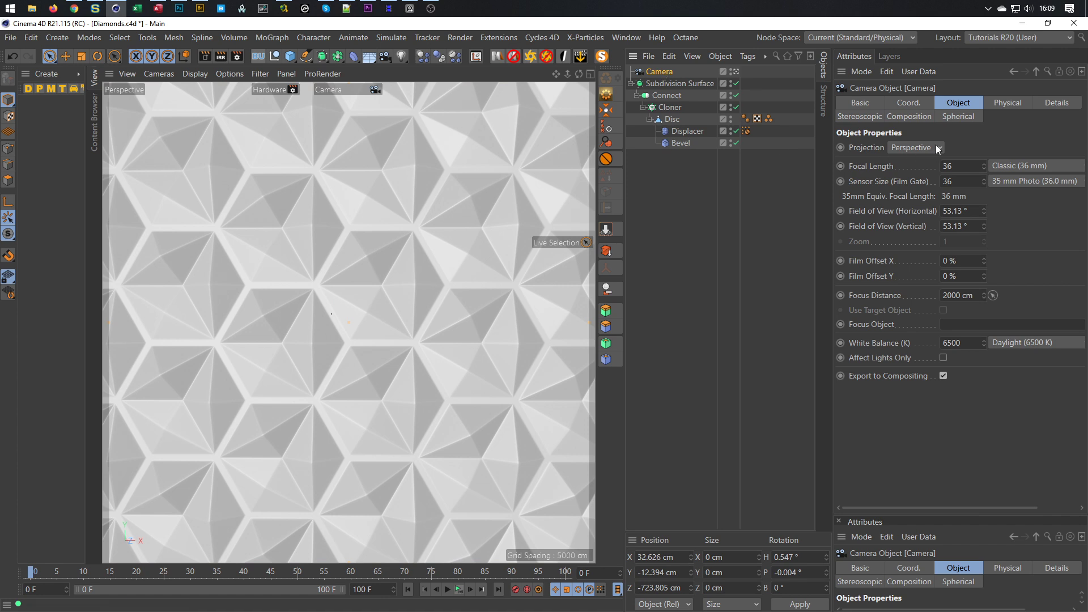
double_click(963, 166)
text(80)
key(Return)
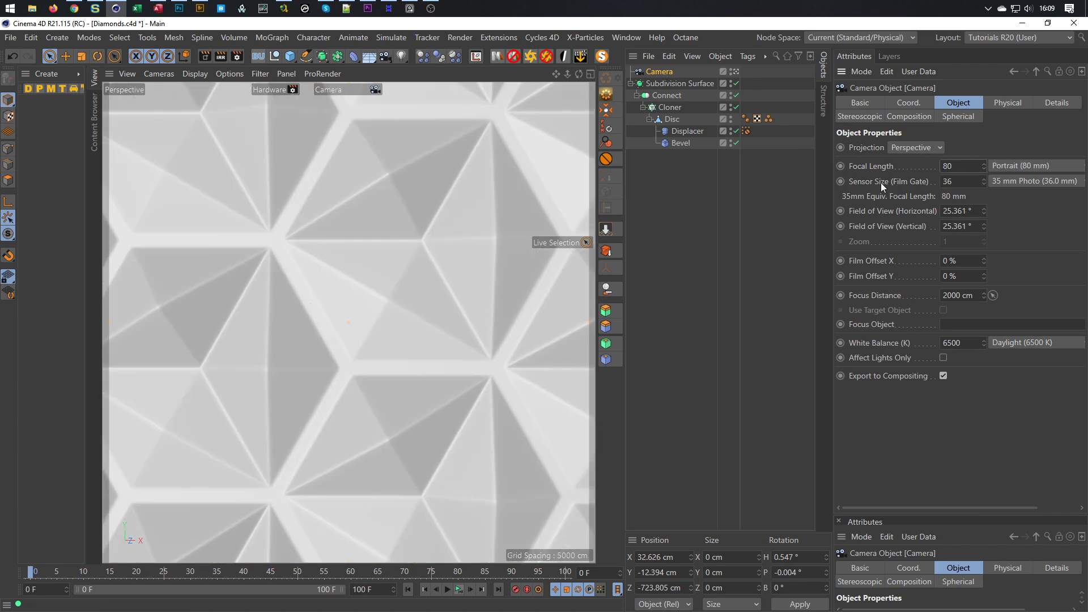
Step: Set the camera's heading and pitch rotation to 0° so it faces the pattern straight on
click(908, 103)
double_click(1043, 148)
text(0)
key(Tab)
text(0)
key(Return)
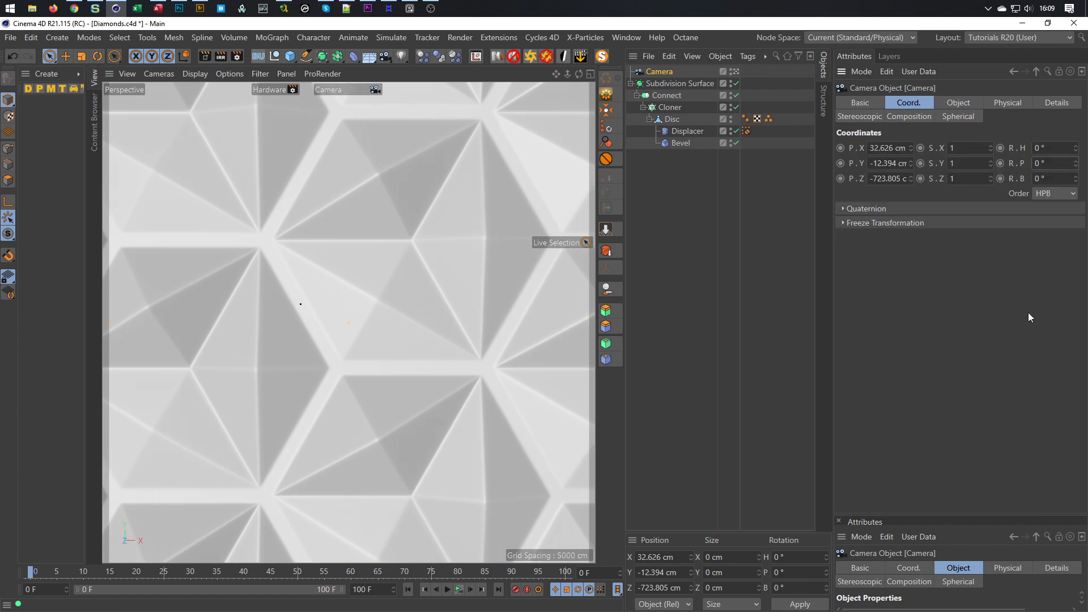
Step: Set the camera's X and Y position to 0 cm
double_click(886, 144)
text(0)
key(Tab)
text(0)
key(Return)
Step: Move the camera away from the pattern to a Z position of about -1305 cm, framing more tiles
scroll(374, 338, down, 6)
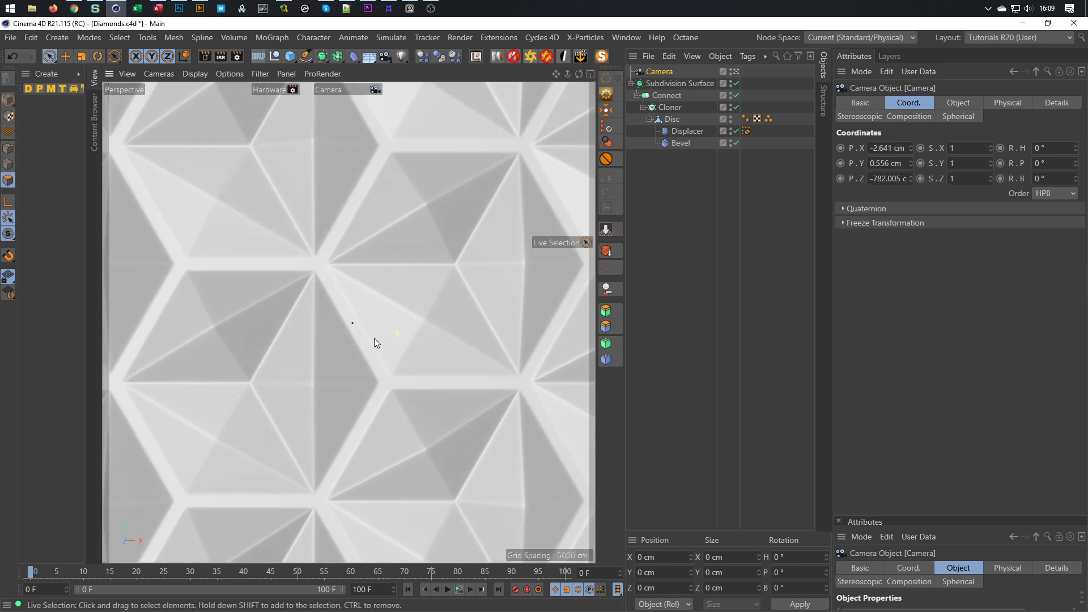
scroll(270, 361, up, 3)
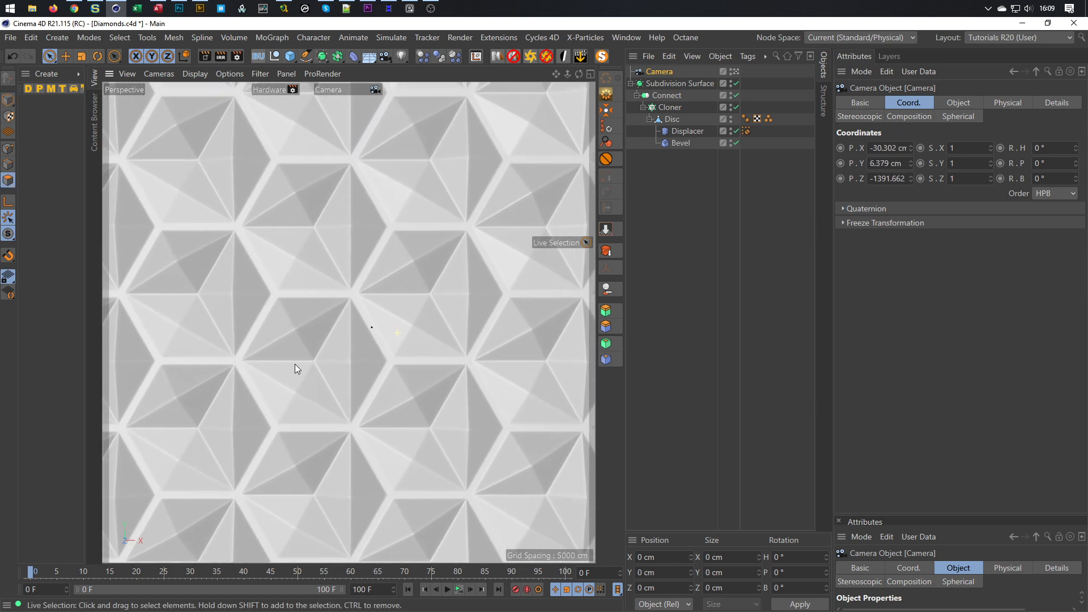
scroll(307, 365, down, 1)
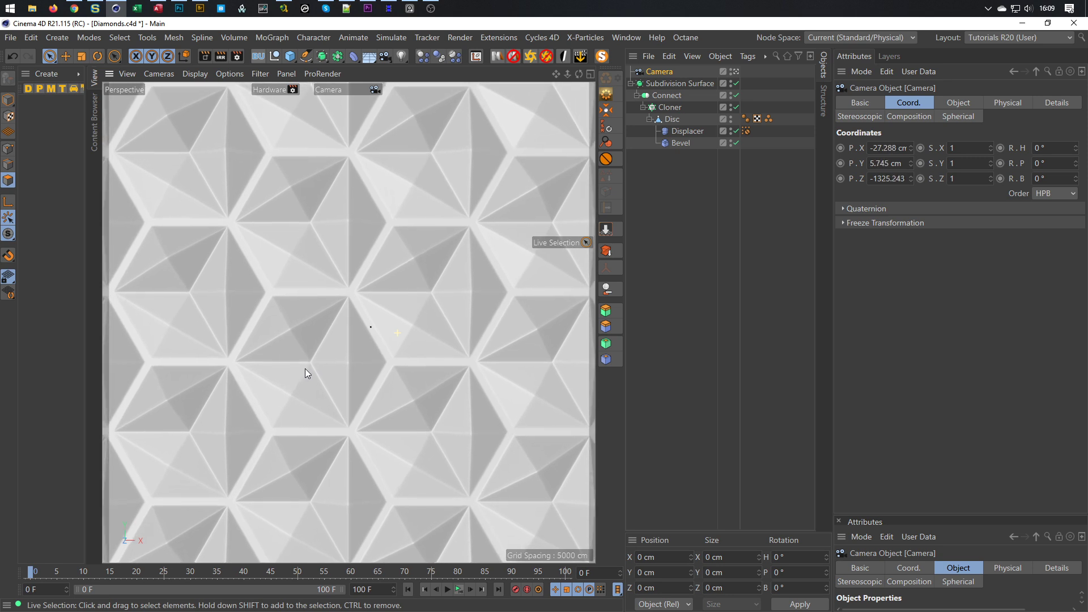
scroll(311, 372, up, 1)
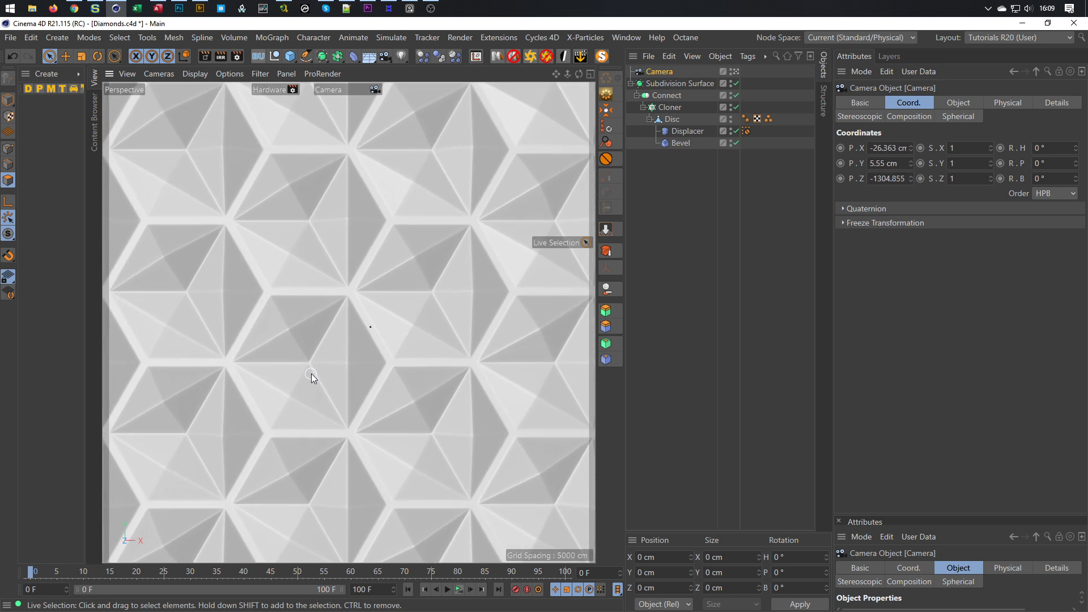
Step: Reduce the Cloner's honeycomb array to a width count of 5 and a height count of 8 while still filling the frame
click(673, 105)
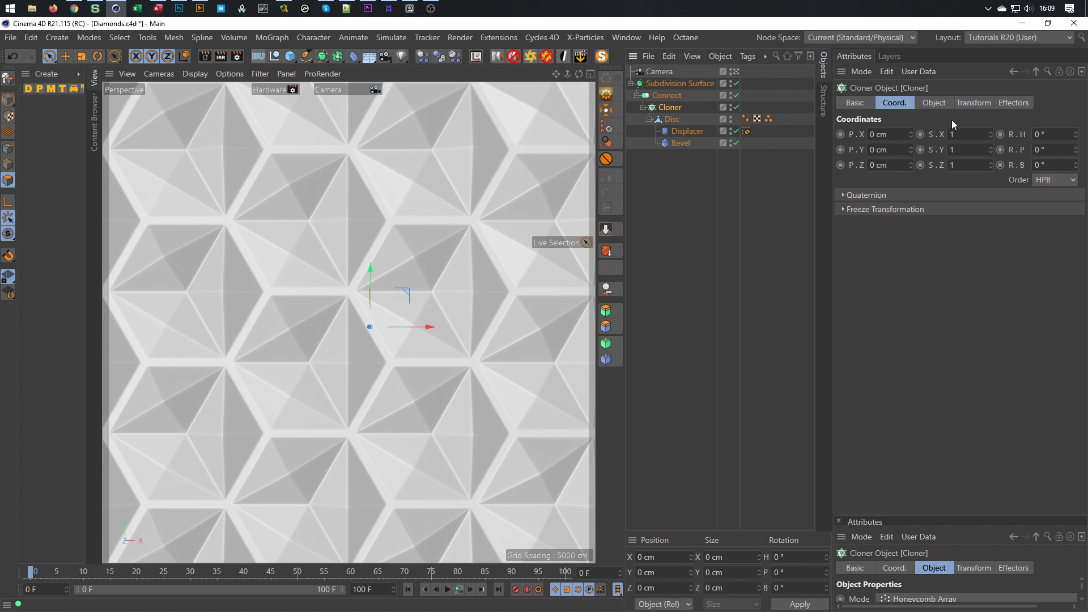
click(941, 105)
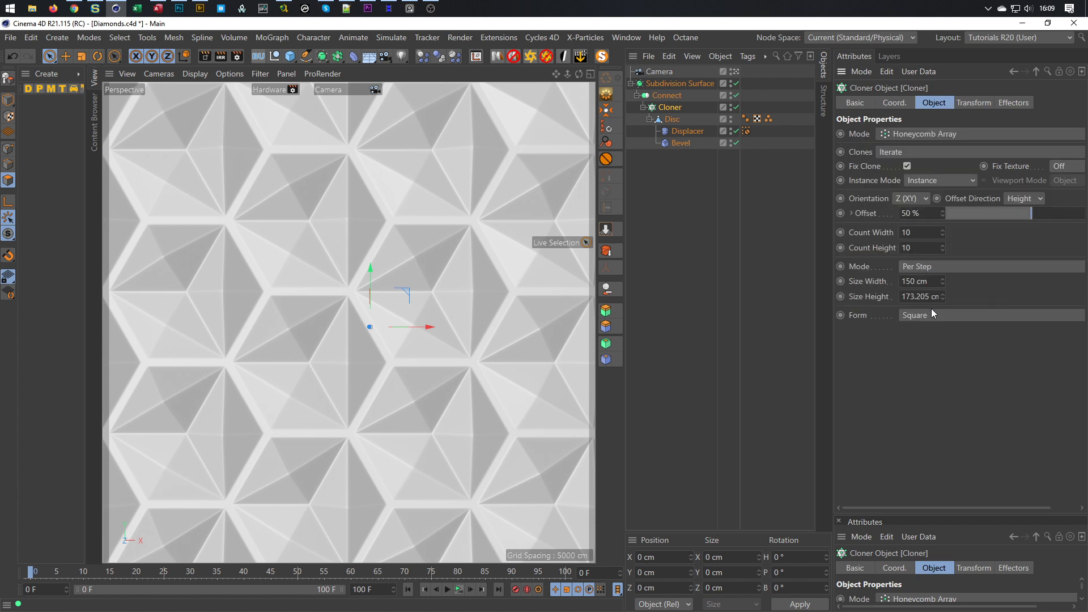
click(942, 237)
click(942, 237)
click(942, 237)
click(941, 237)
click(942, 236)
click(942, 236)
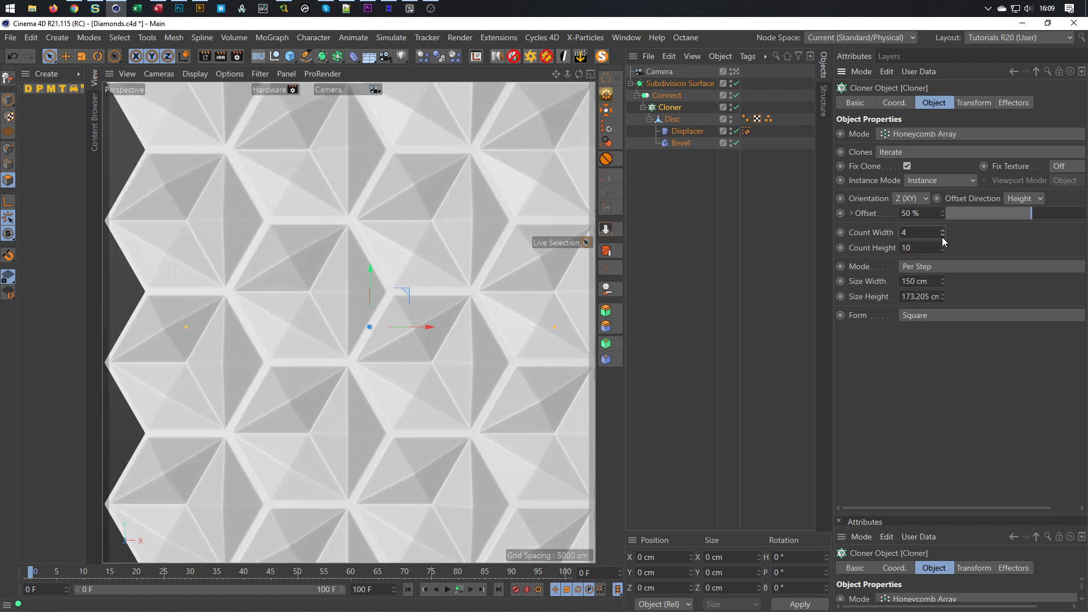
click(942, 230)
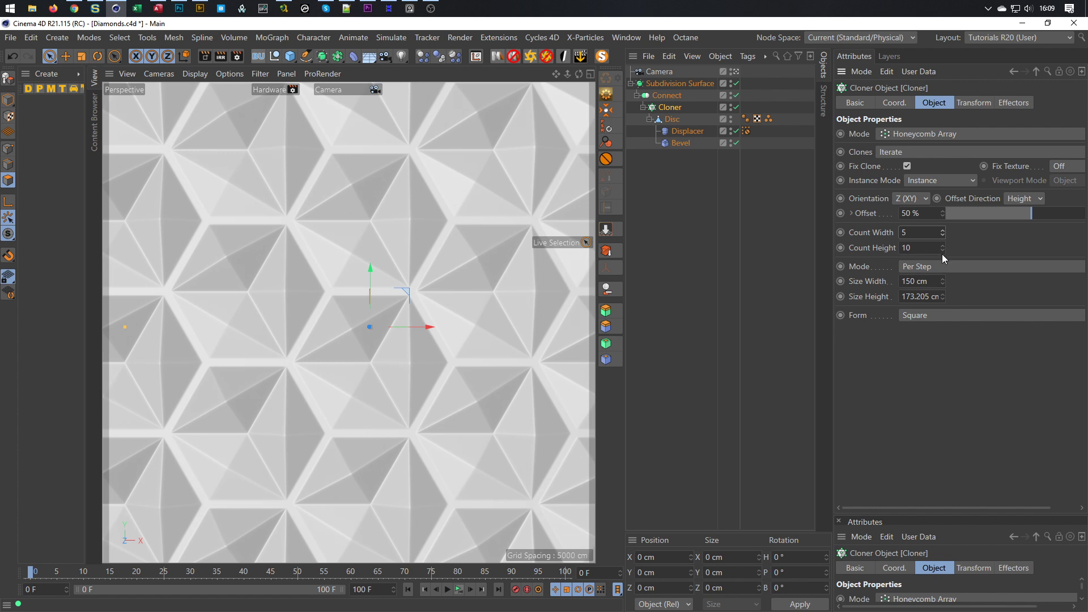
click(943, 249)
click(943, 249)
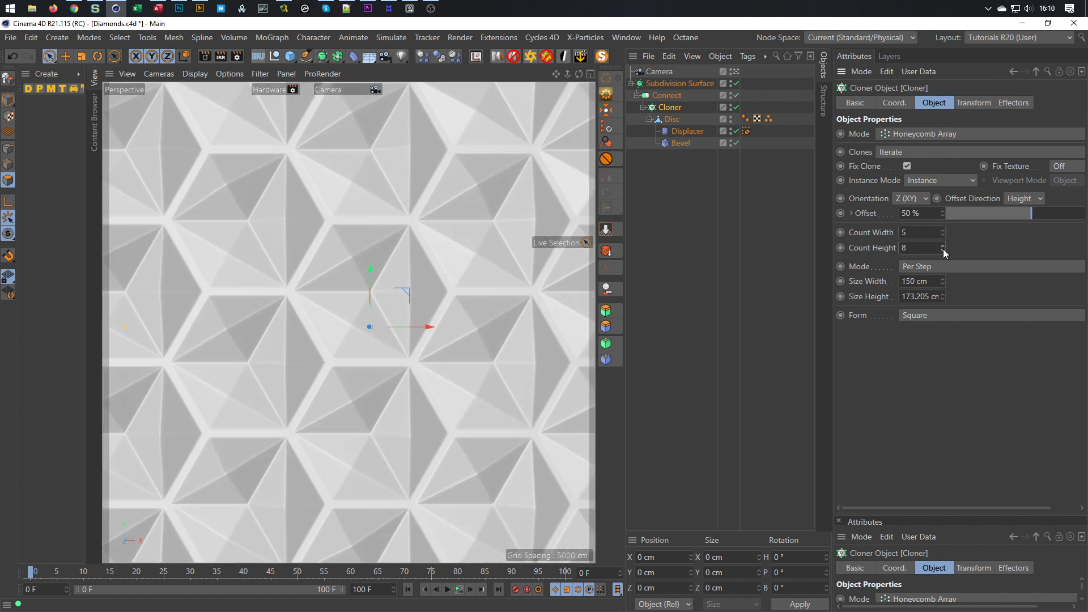
click(943, 250)
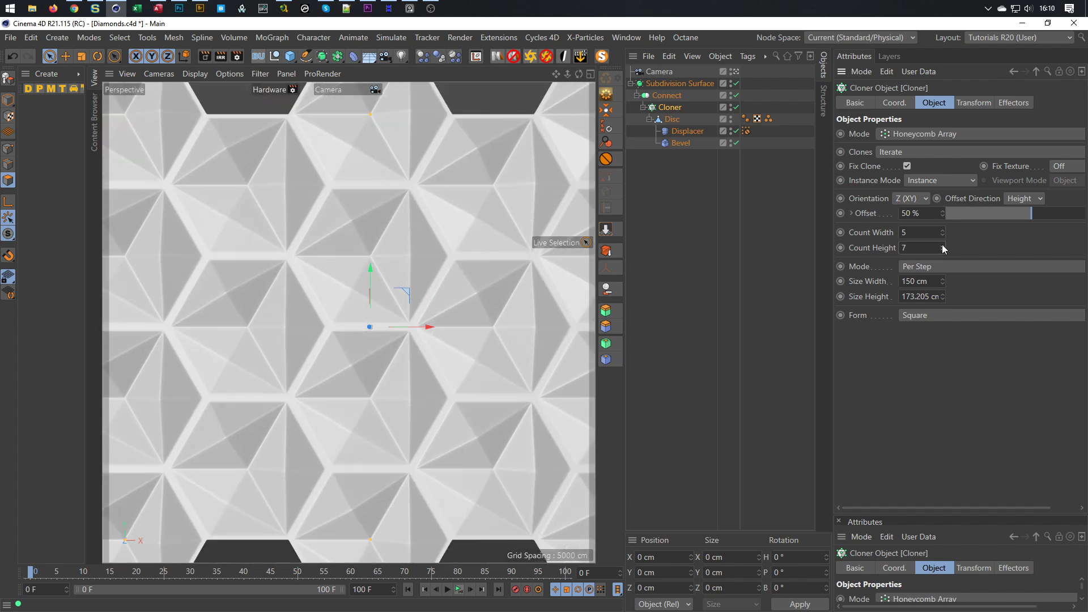
click(943, 248)
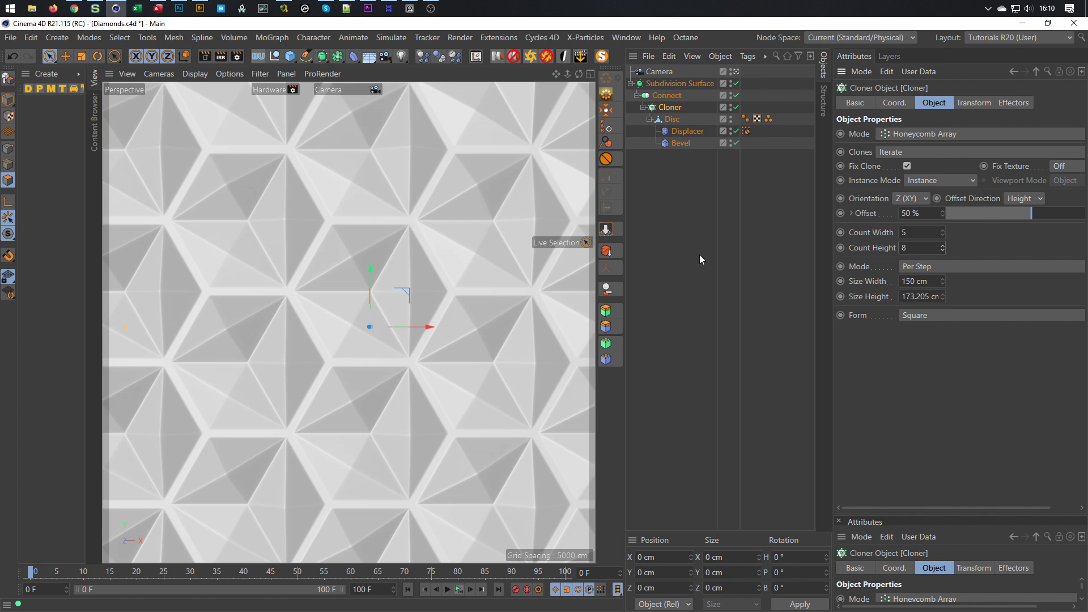
Step: Centre the camera on the pattern again by resetting its X and Y position to 0 cm
click(659, 72)
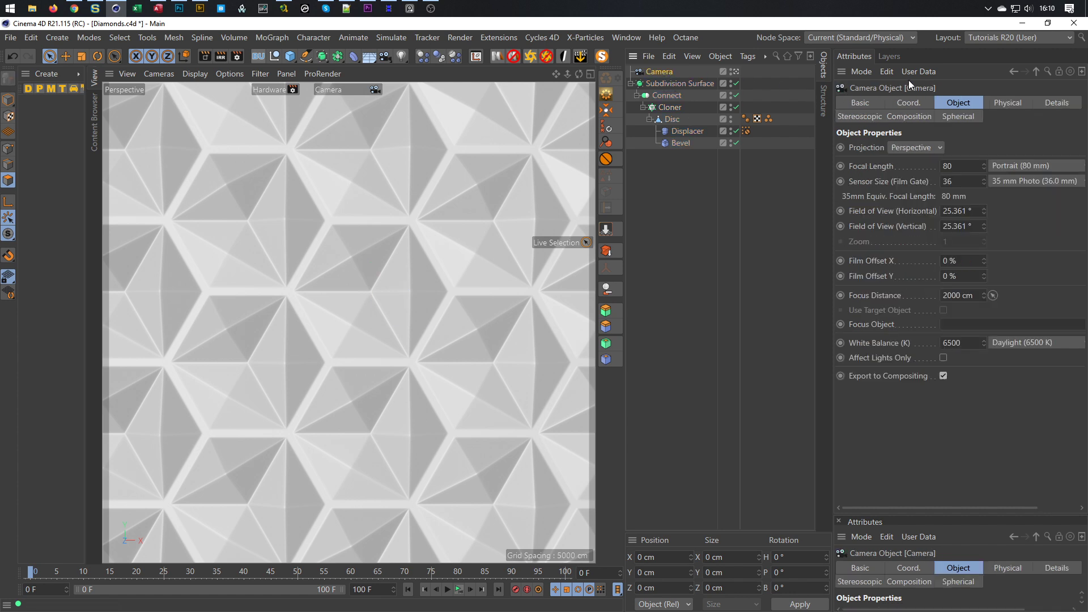
click(896, 105)
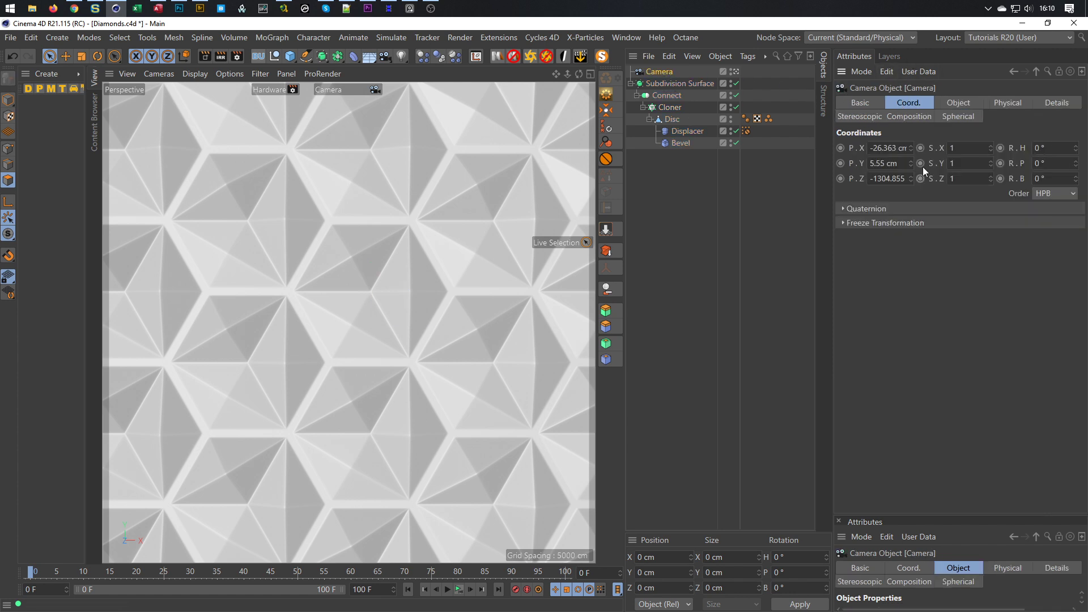
double_click(882, 147)
text(0)
key(Tab)
text(0)
key(Return)
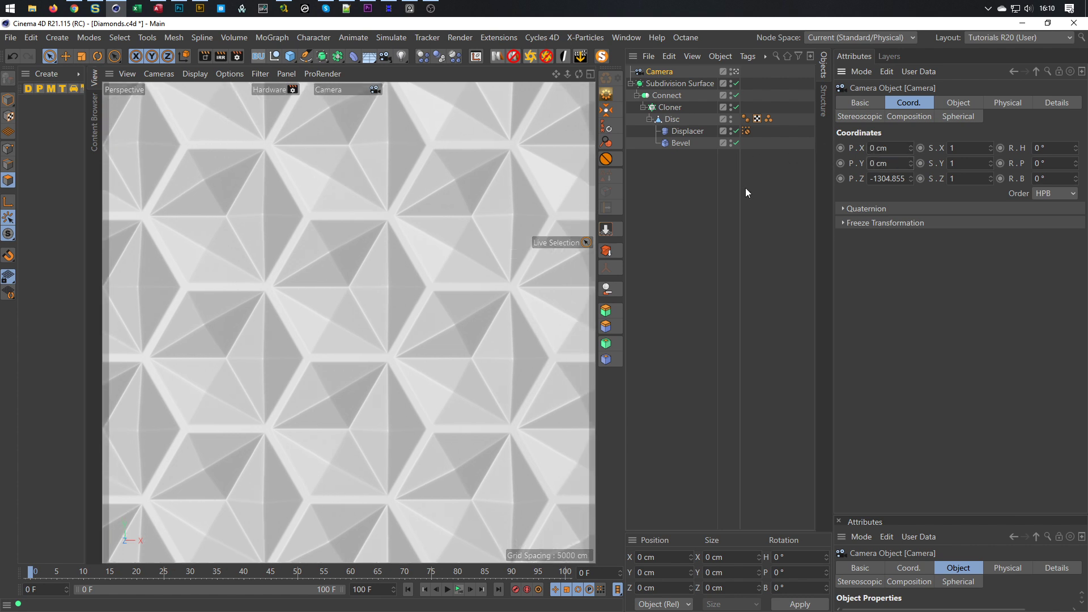
Step: Lock the camera with a Protection tag, fine-tuning its distance before locking Z, and play the animation to check the framing
click(606, 158)
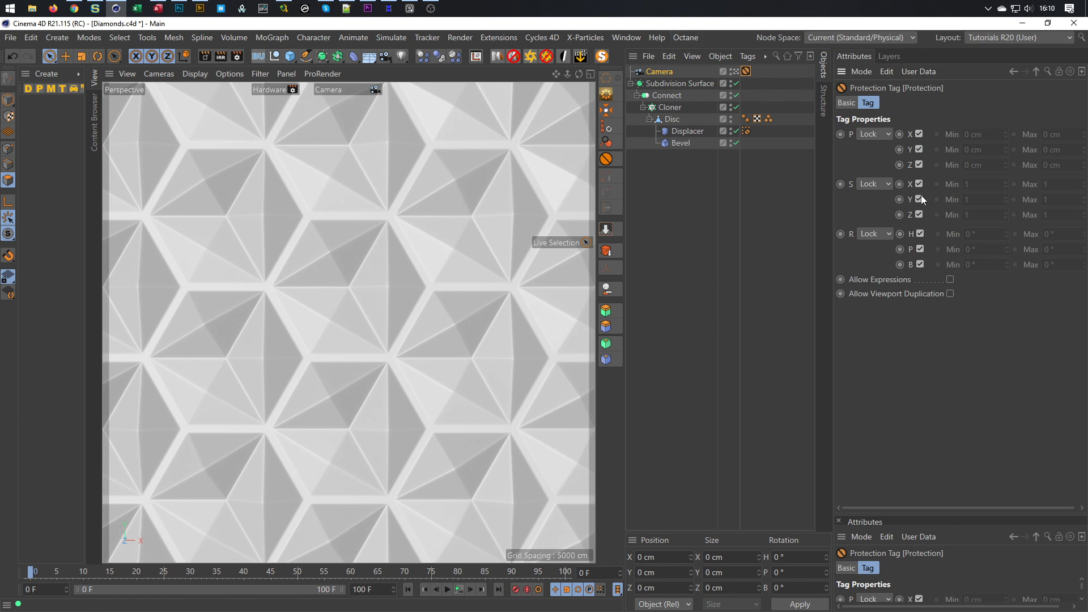
mouse_move(464, 365)
alt+right_down()
mouse_move(436, 363)
mouse_move(460, 366)
alt+right_up()
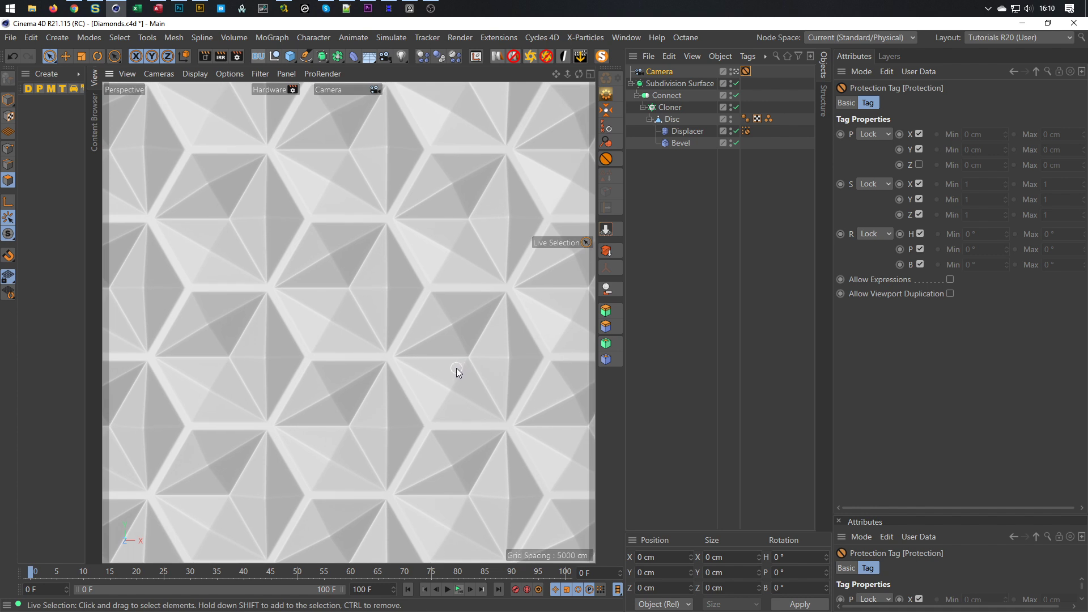
click(919, 164)
click(458, 590)
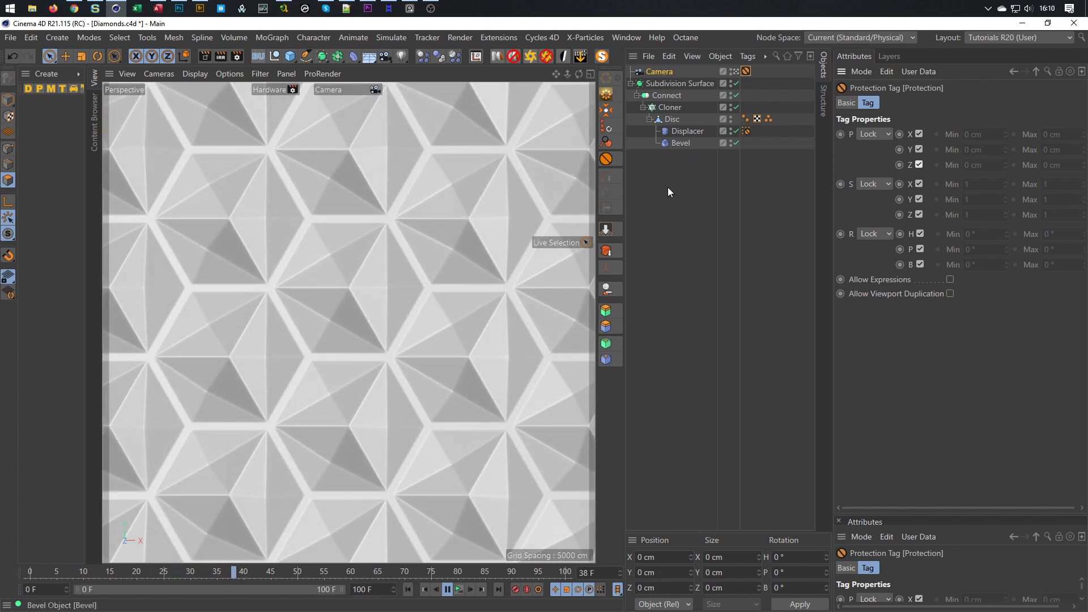
click(461, 591)
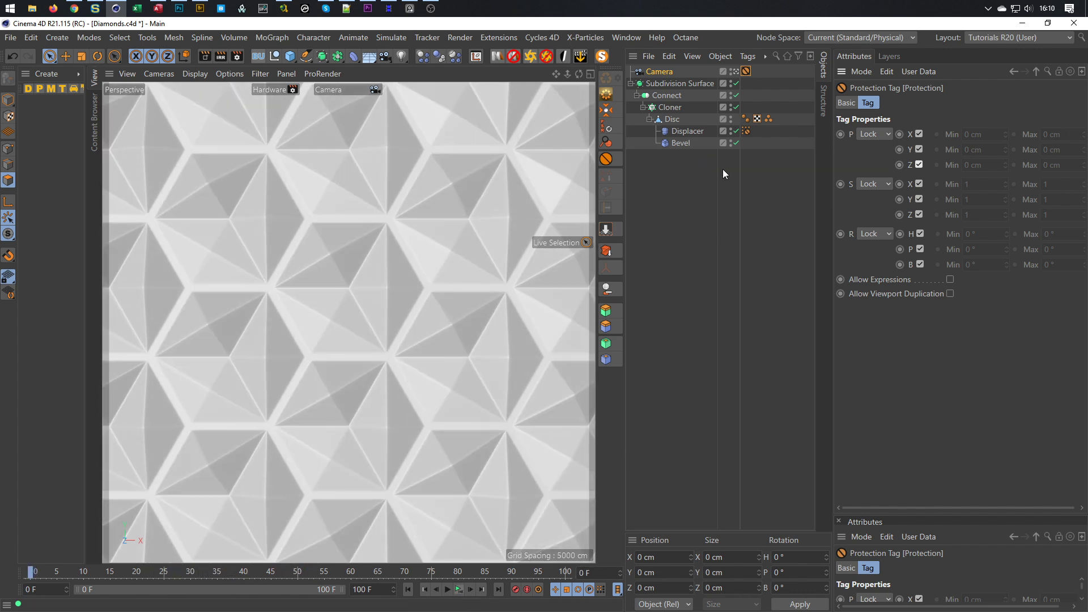
Step: Set the space of the Displacer's Noise shader to World so the tiles vary individually
click(687, 131)
click(979, 102)
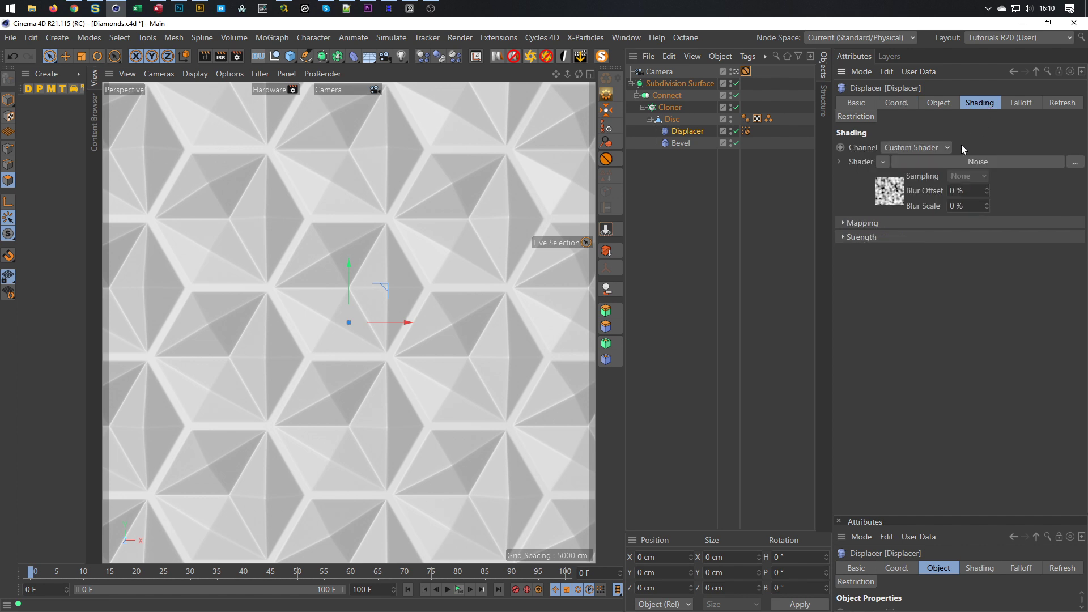
click(888, 192)
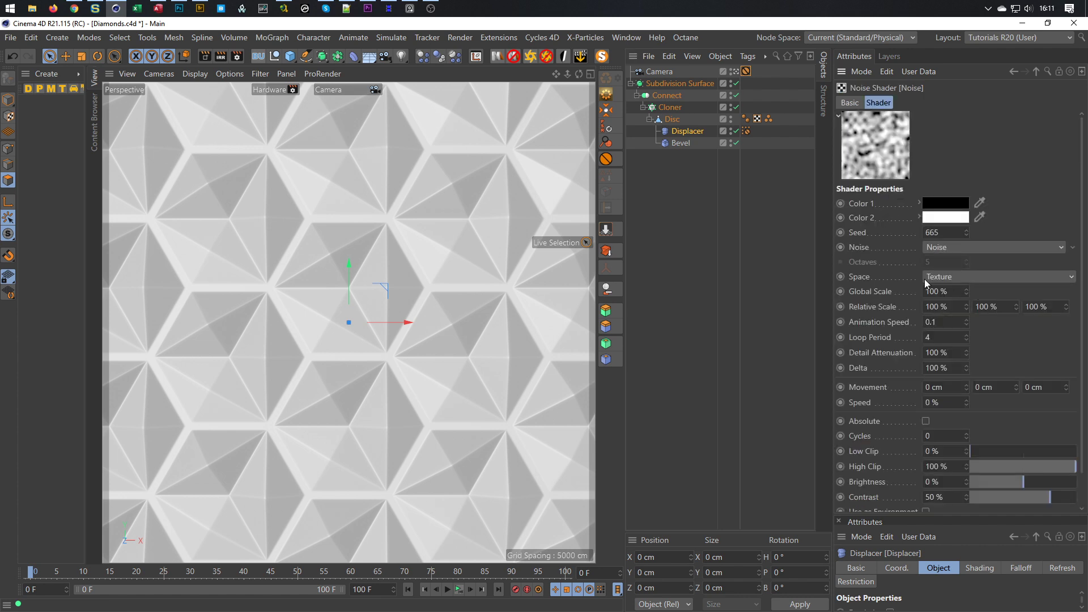
click(947, 274)
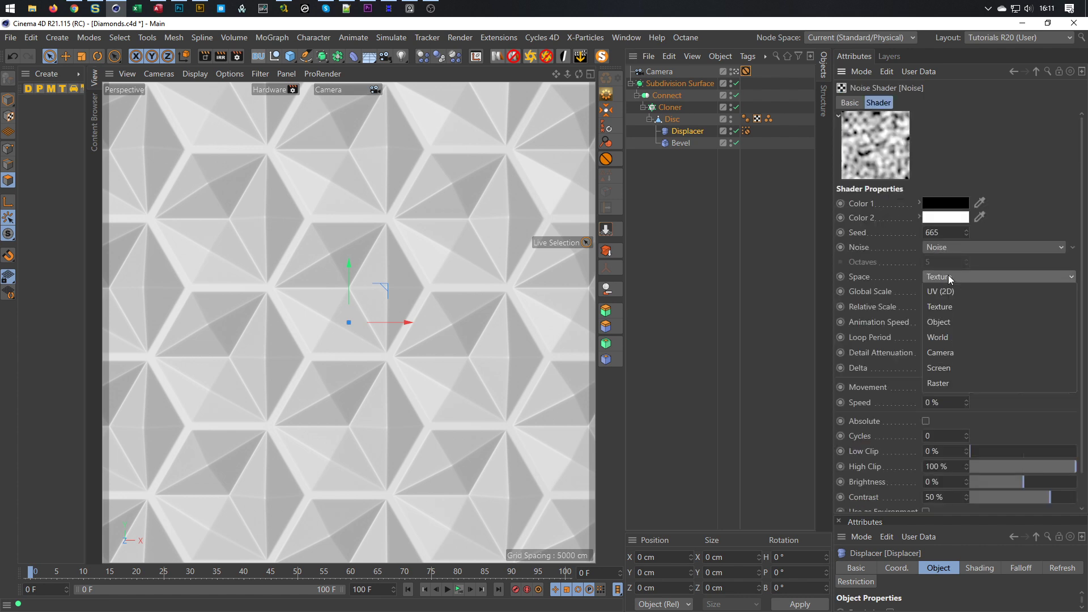
click(942, 338)
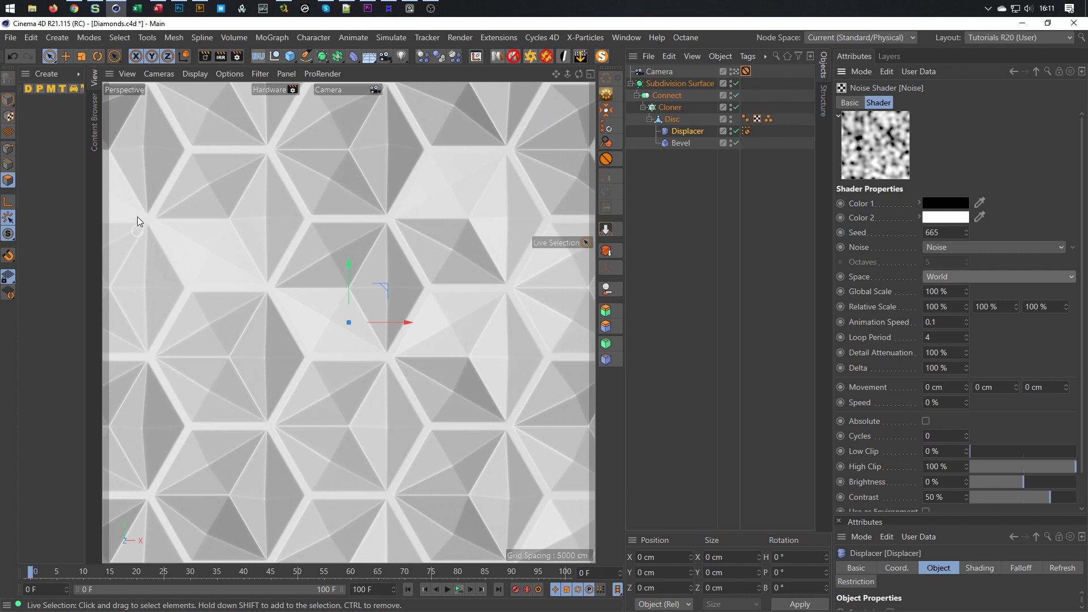
Step: Play the animation to check the varied displacement, stop it and save the project
click(459, 589)
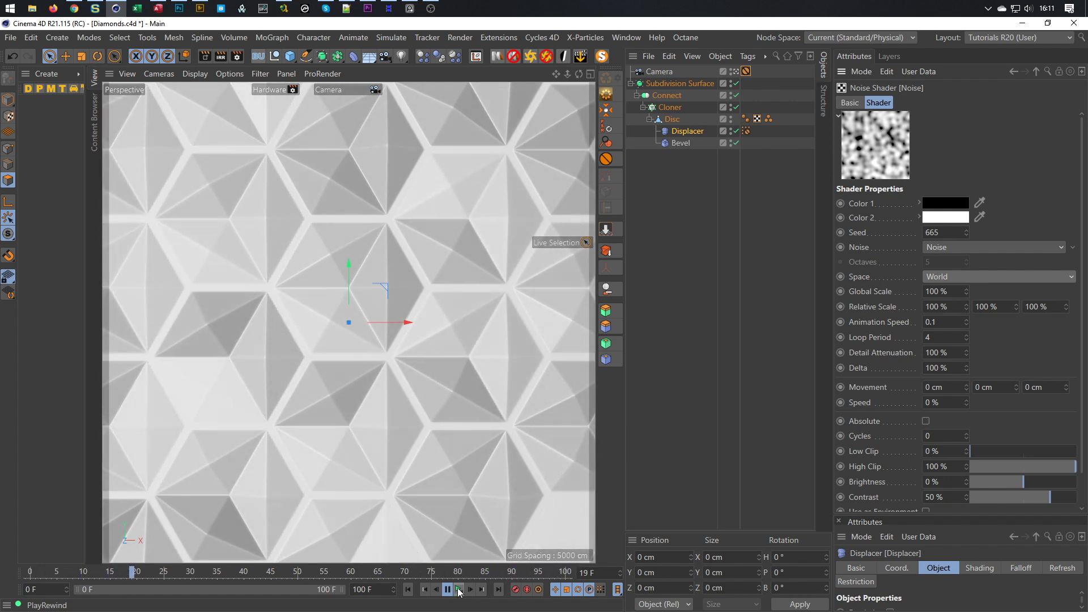
click(458, 592)
key(ctrl+s)
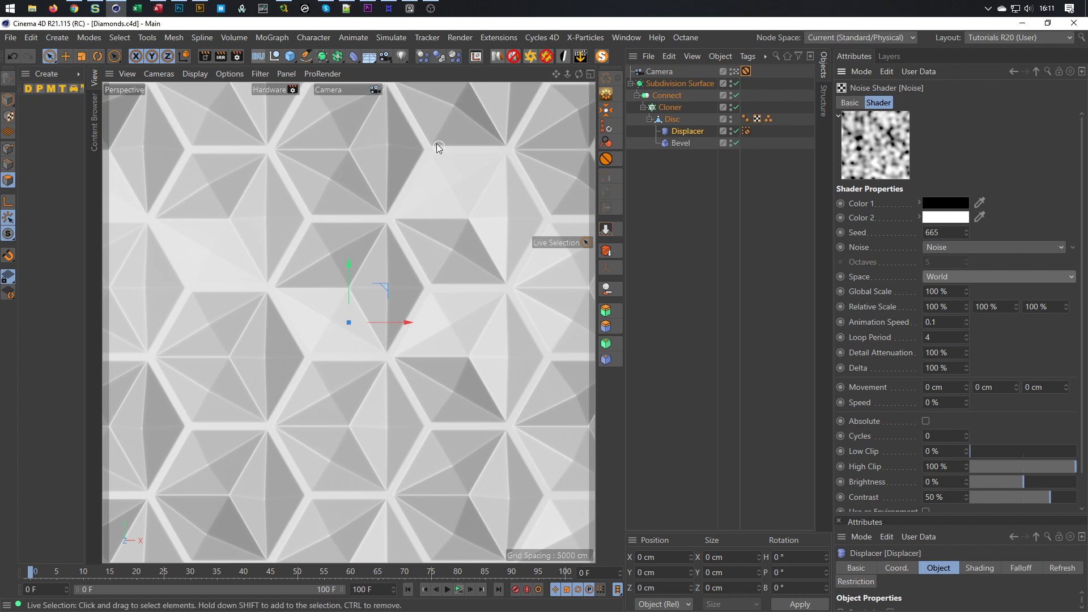
Step: Create a new material, open it in the Material Editor and name it Diamonds
double_click(54, 134)
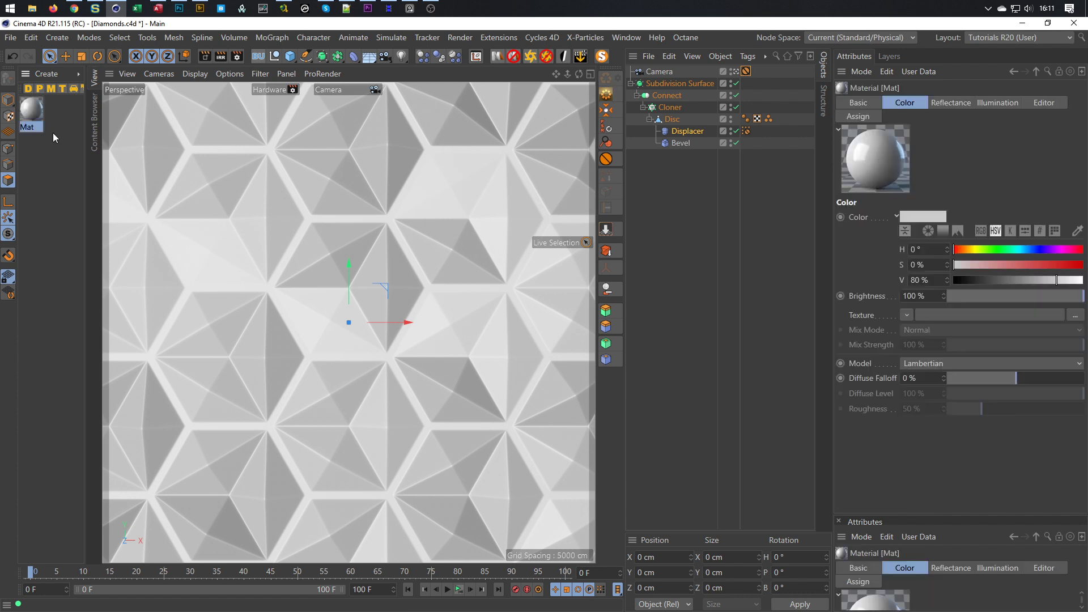
double_click(32, 107)
click(190, 310)
drag(294, 83, 538, 118)
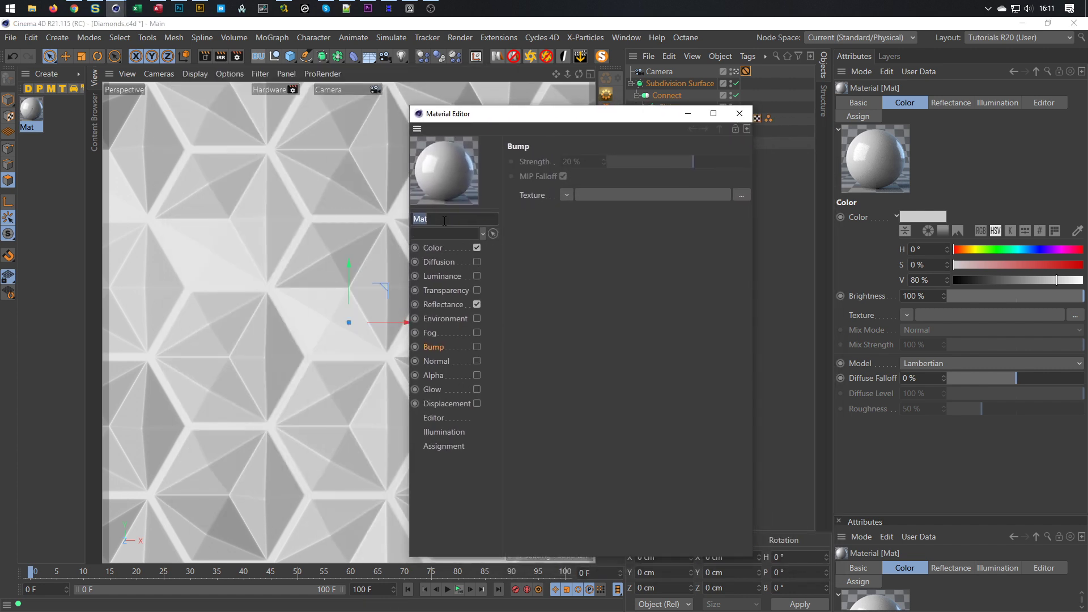
text(Clones)
key(Return)
double_click(480, 223)
text(Diam)
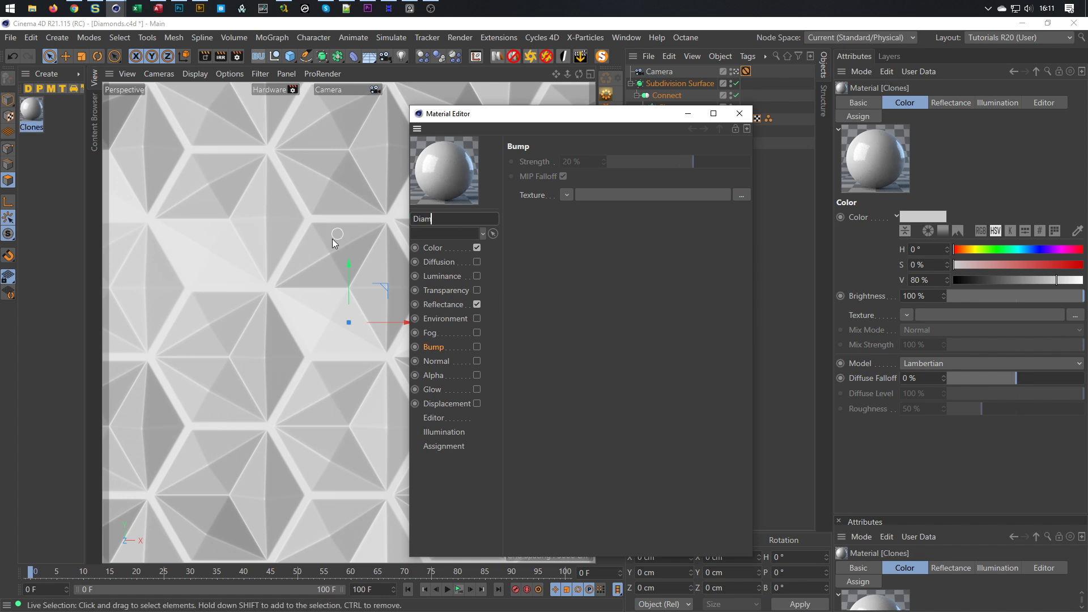
text(onds)
key(Return)
Step: Add a Gradient to the material's colour texture and make its white knot dark red, about 97% saturation and 63% value
click(445, 246)
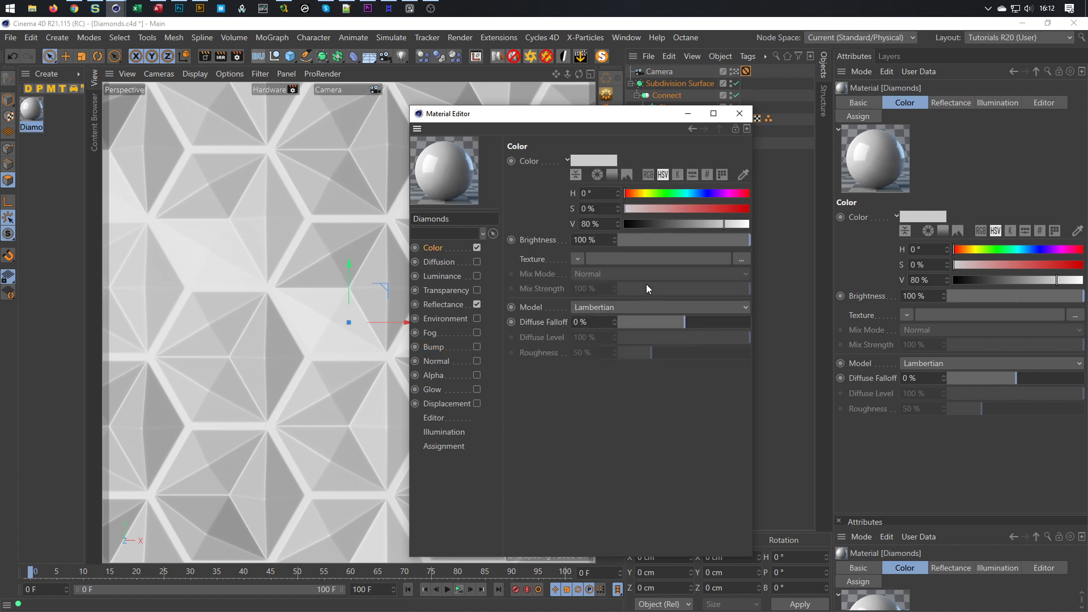
click(578, 259)
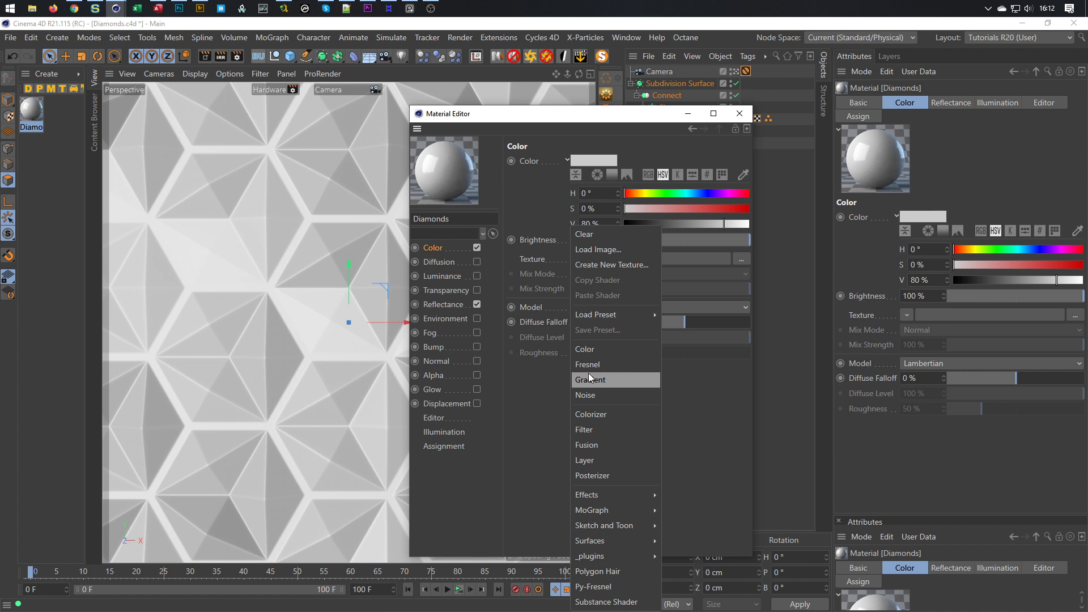
click(589, 375)
click(580, 280)
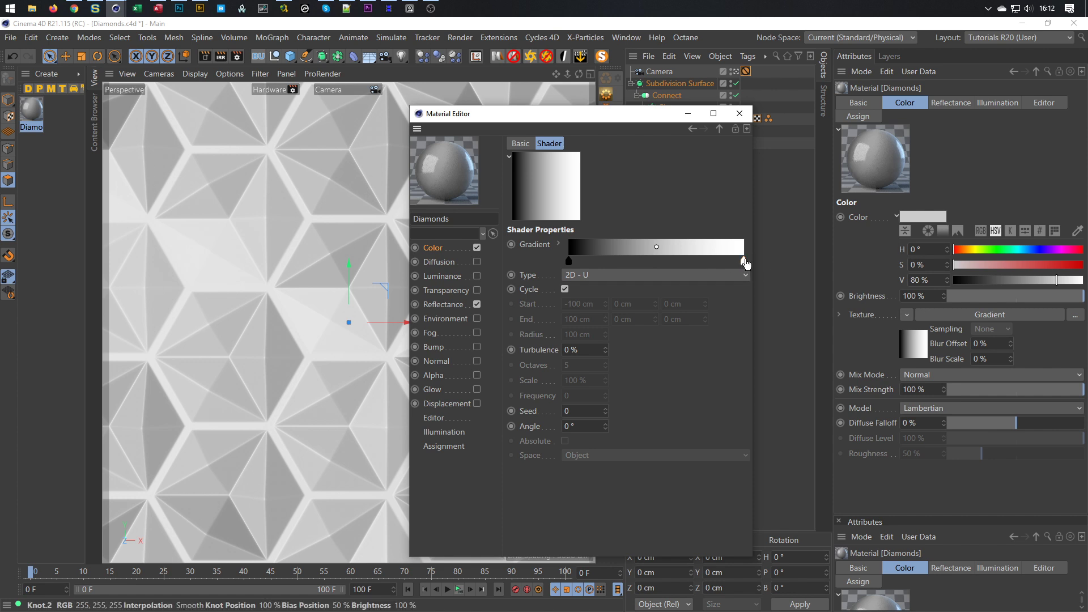
click(558, 244)
mouse_move(640, 354)
mouse_down()
mouse_move(737, 357)
mouse_move(736, 398)
mouse_move(712, 372)
mouse_move(721, 373)
mouse_up()
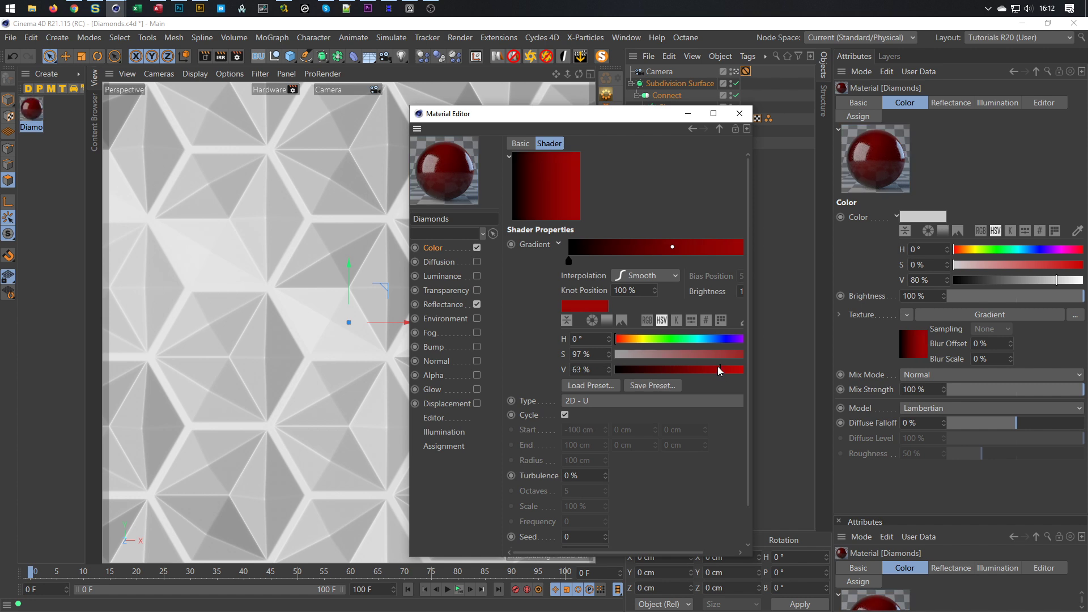
Step: Set the reflection strength of the material's Glossy reflectance layer to 100% and expand its Layer Fresnel settings
click(458, 307)
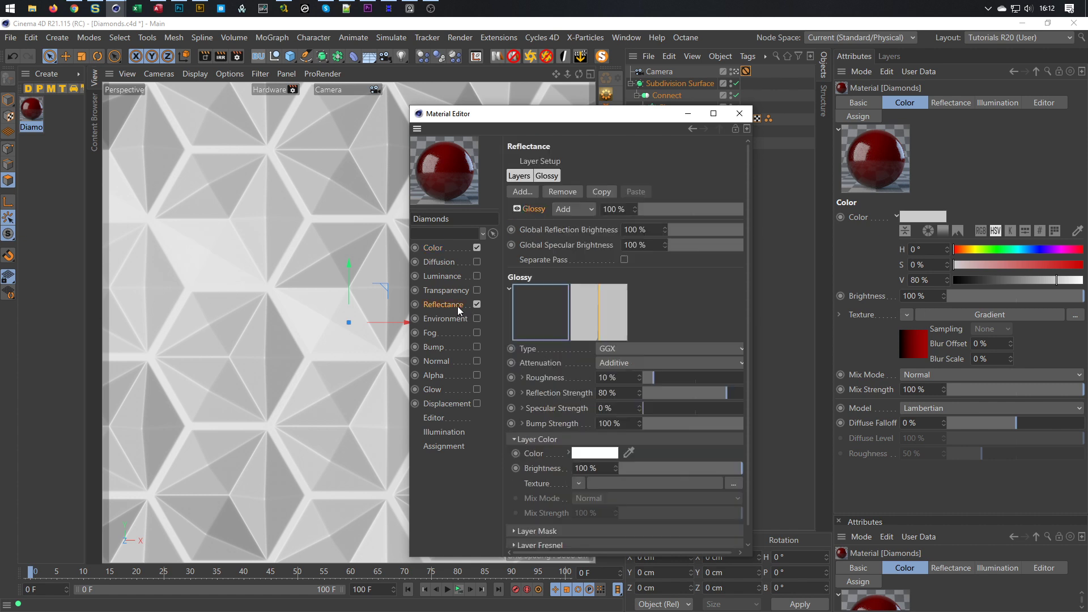
double_click(616, 393)
text(100)
key(Return)
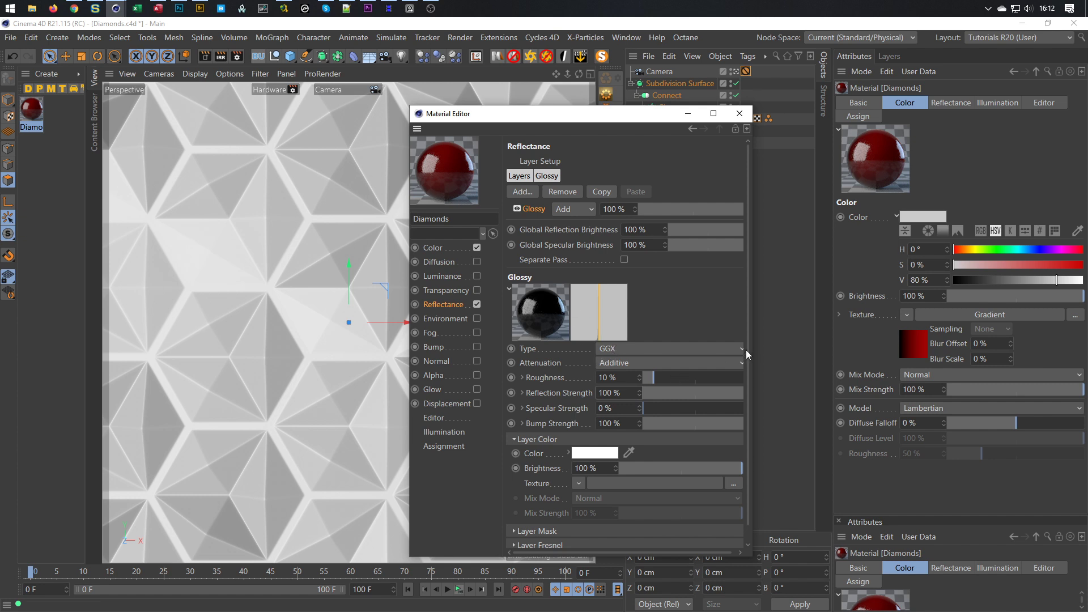
scroll(749, 332, down, 1)
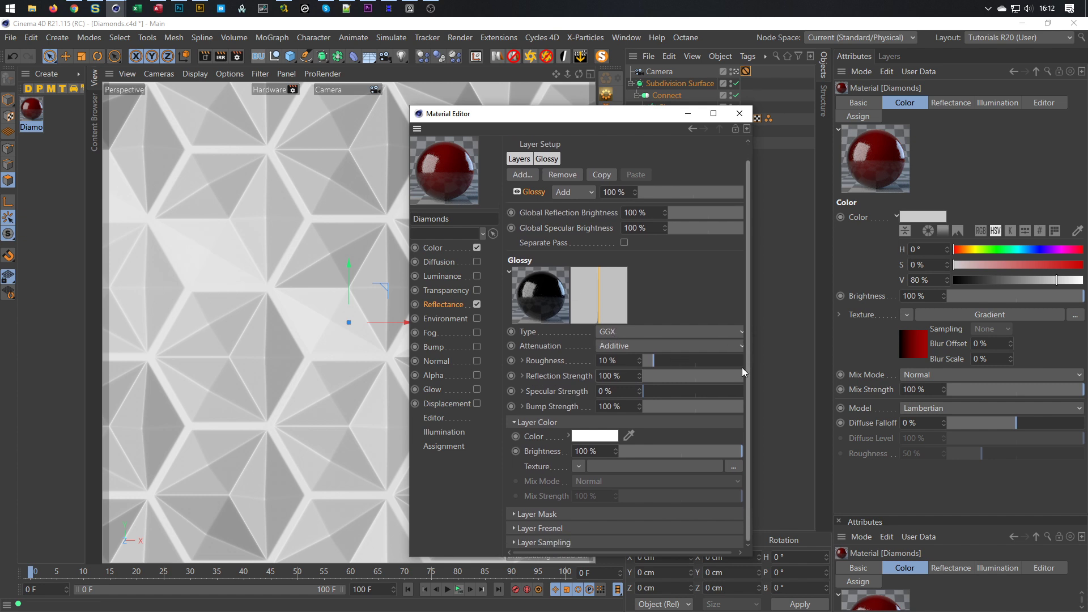
click(558, 525)
scroll(559, 525, down, 4)
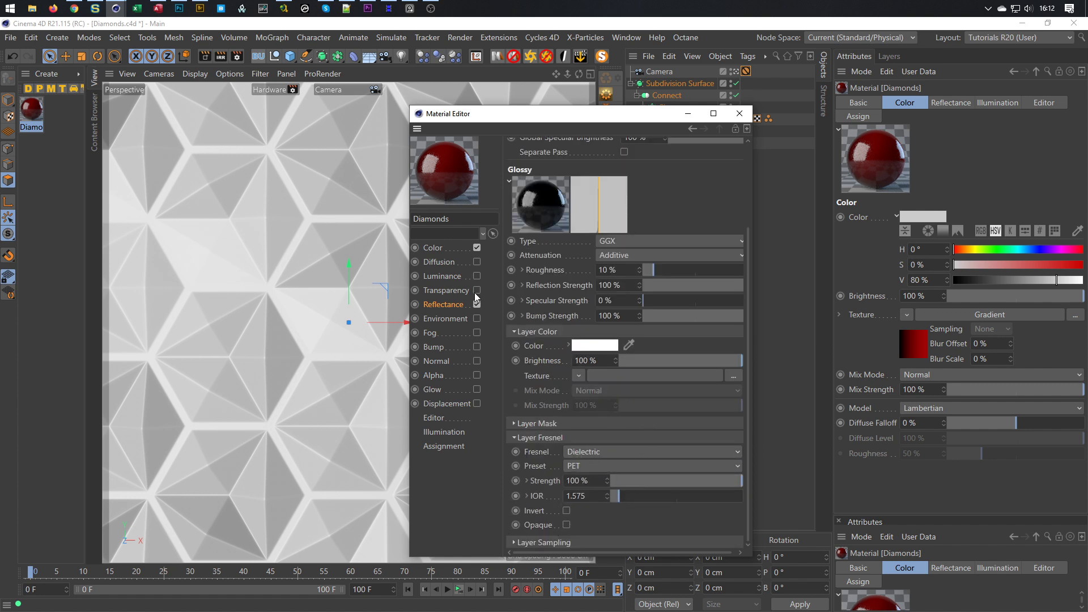
Step: Return the Diamonds material to its Color channel, close the Material Editor and apply the material to the Cloner
click(448, 250)
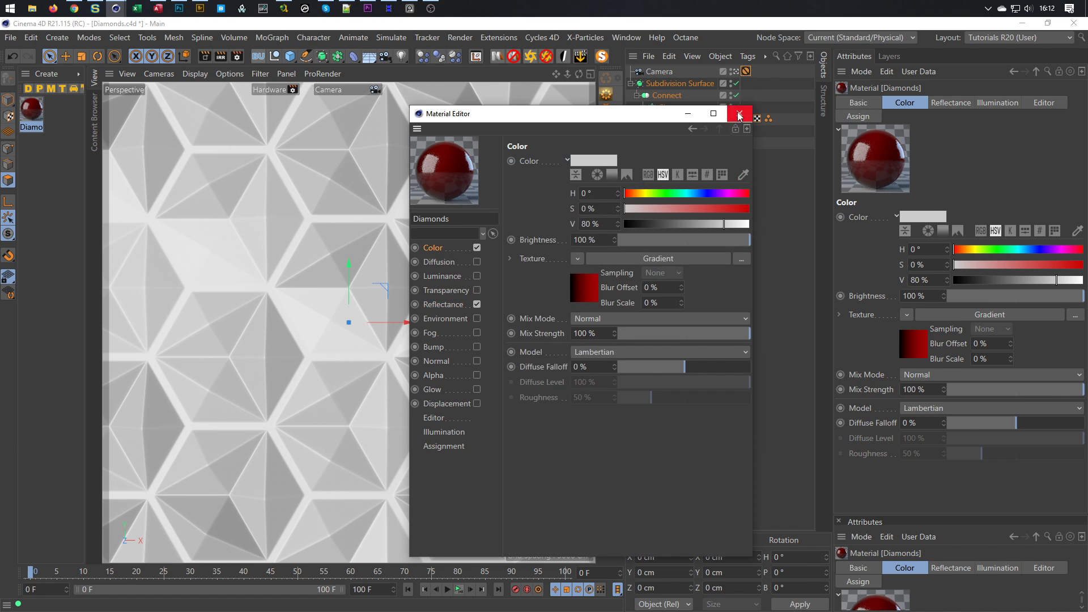
click(739, 115)
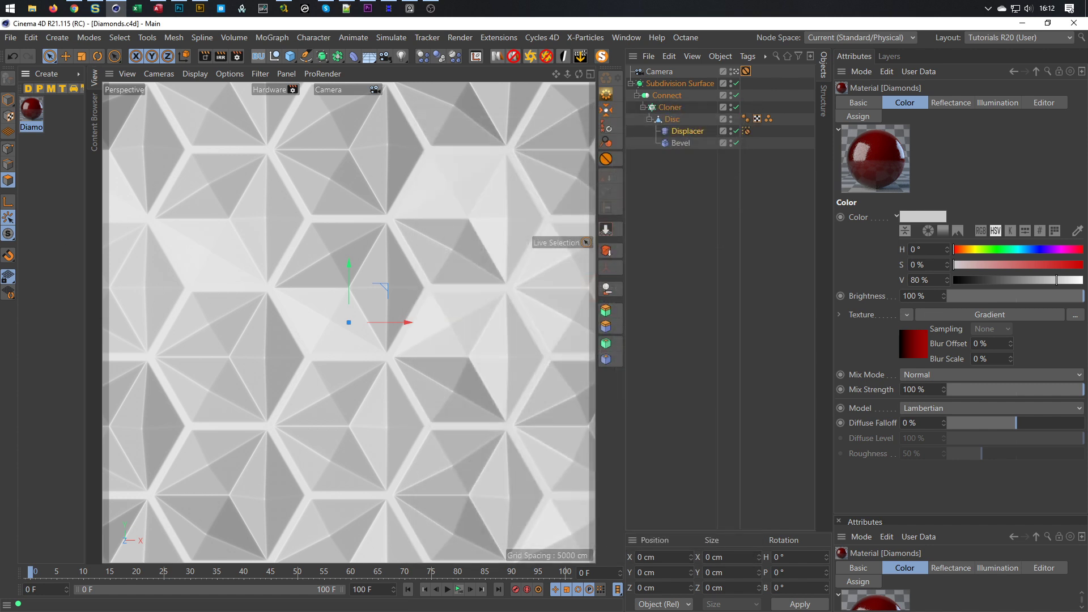
drag(691, 111, 676, 108)
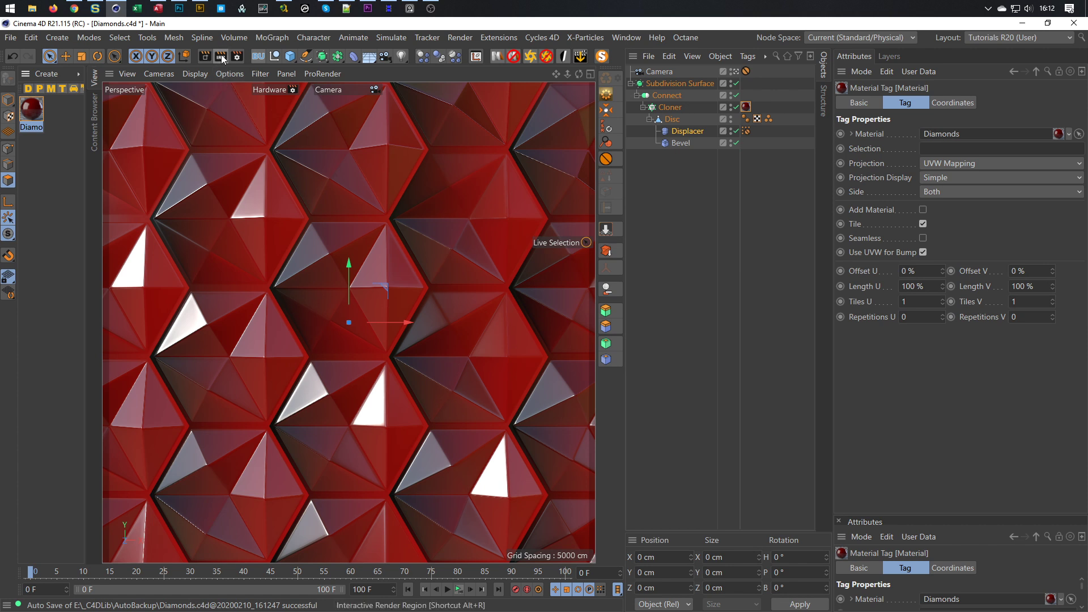
Step: Switch to the Low render settings and start an interactive render region enlarged to cover nearly the whole viewport
click(270, 89)
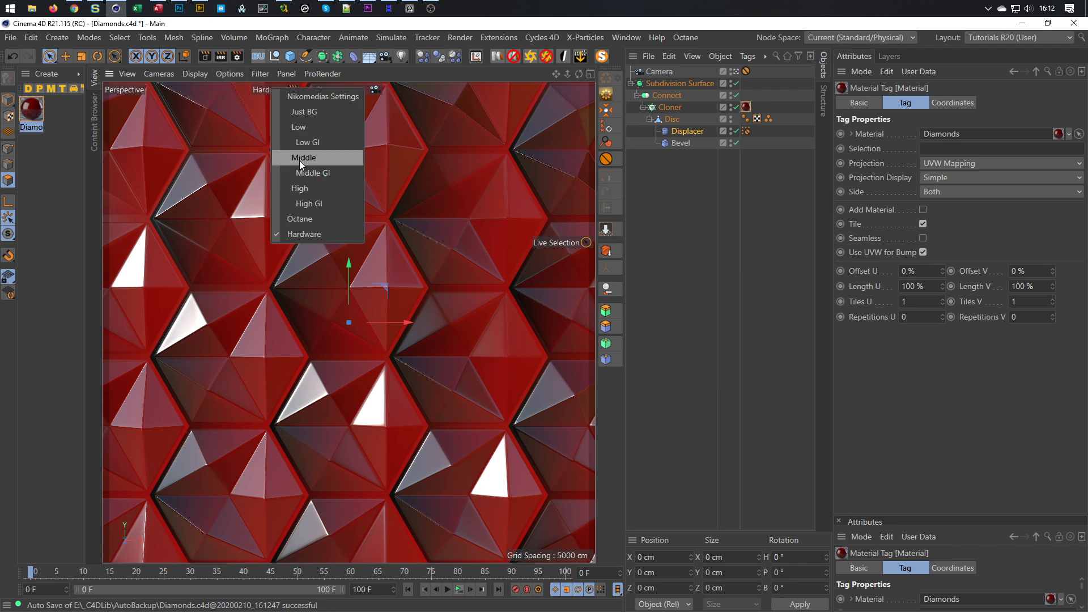
click(303, 127)
click(221, 57)
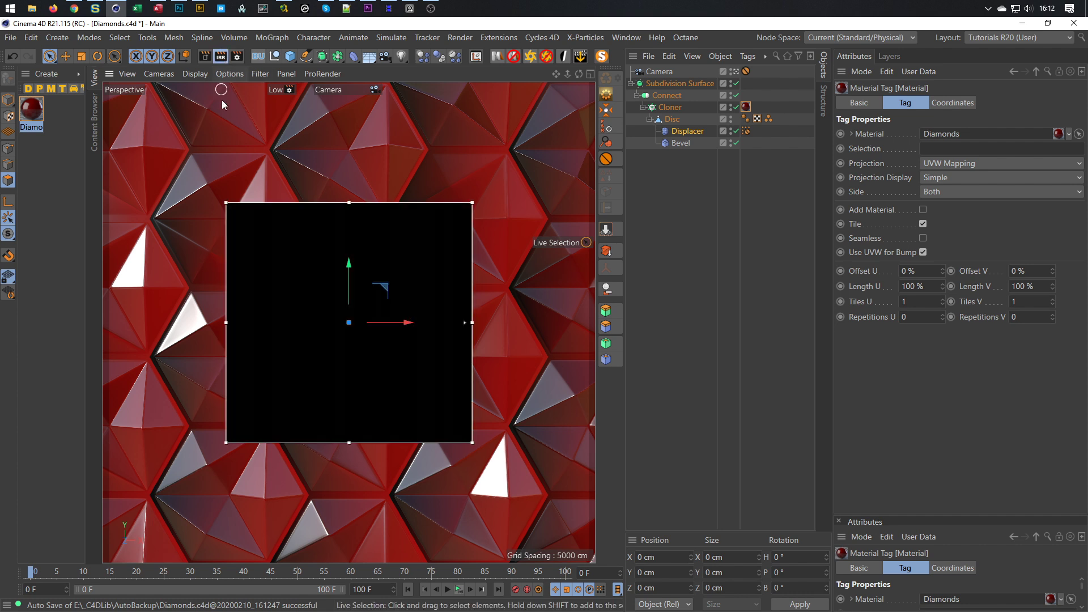
drag(226, 203, 119, 82)
drag(473, 444, 589, 561)
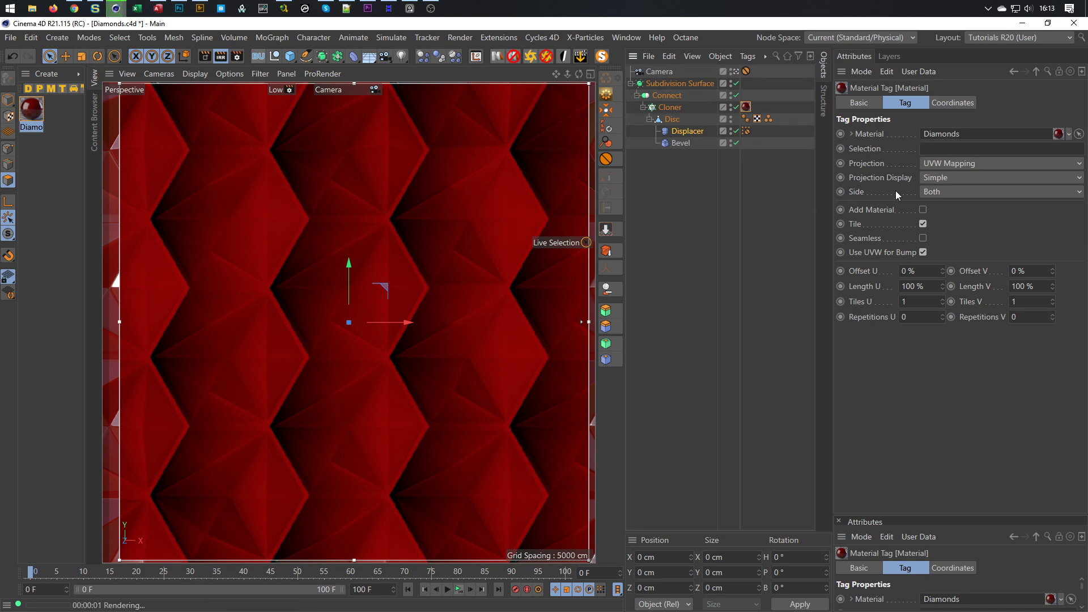
Step: Set the Diamonds material tag's projection to Flat and fit the texture to the Cloner with sub-objects included
click(948, 163)
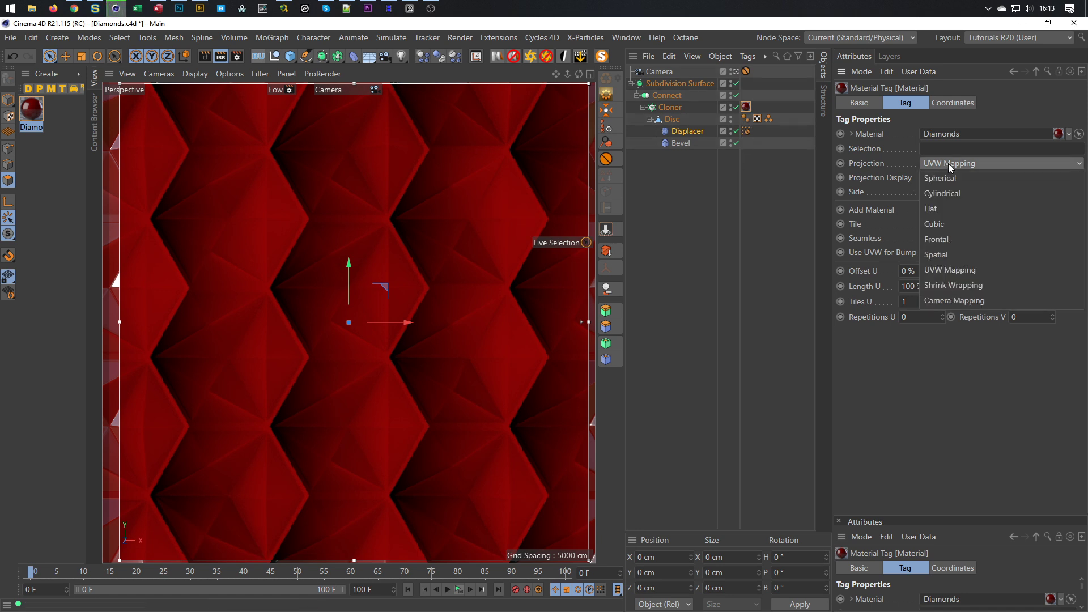
click(943, 206)
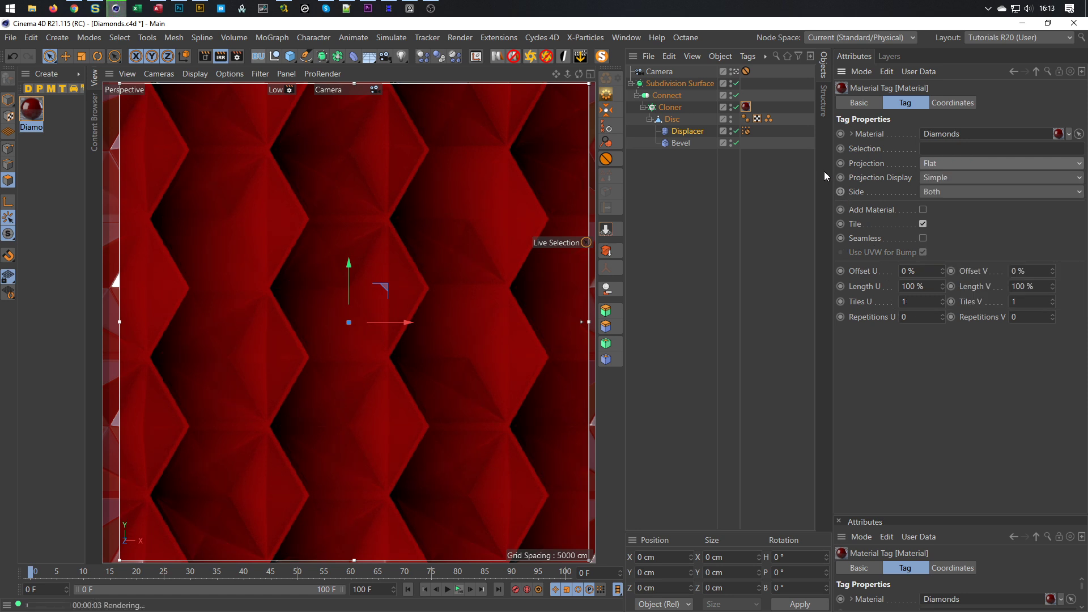
right_click(746, 107)
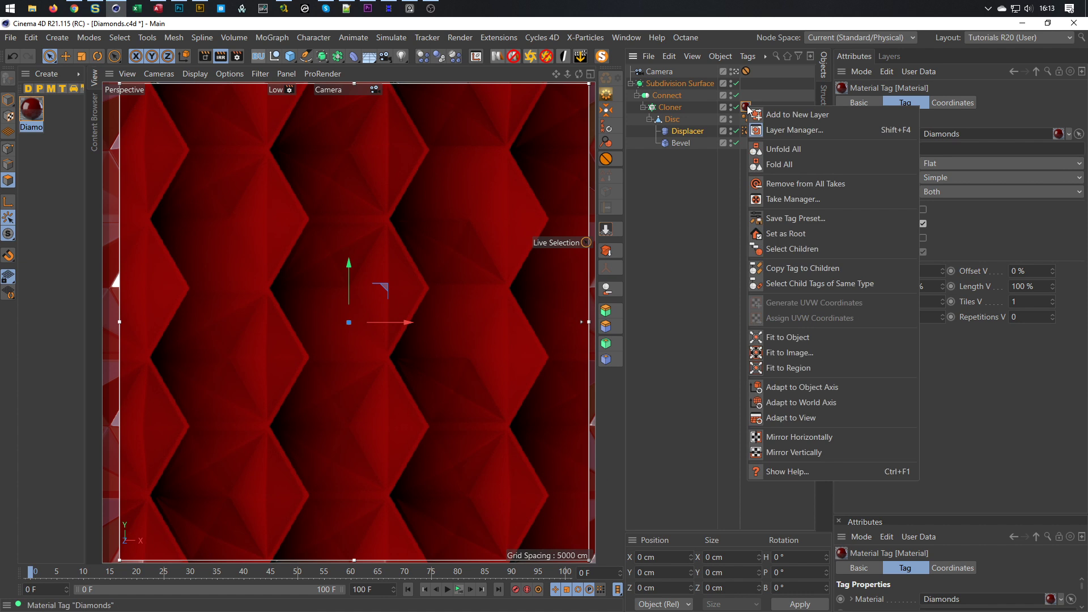
click(784, 337)
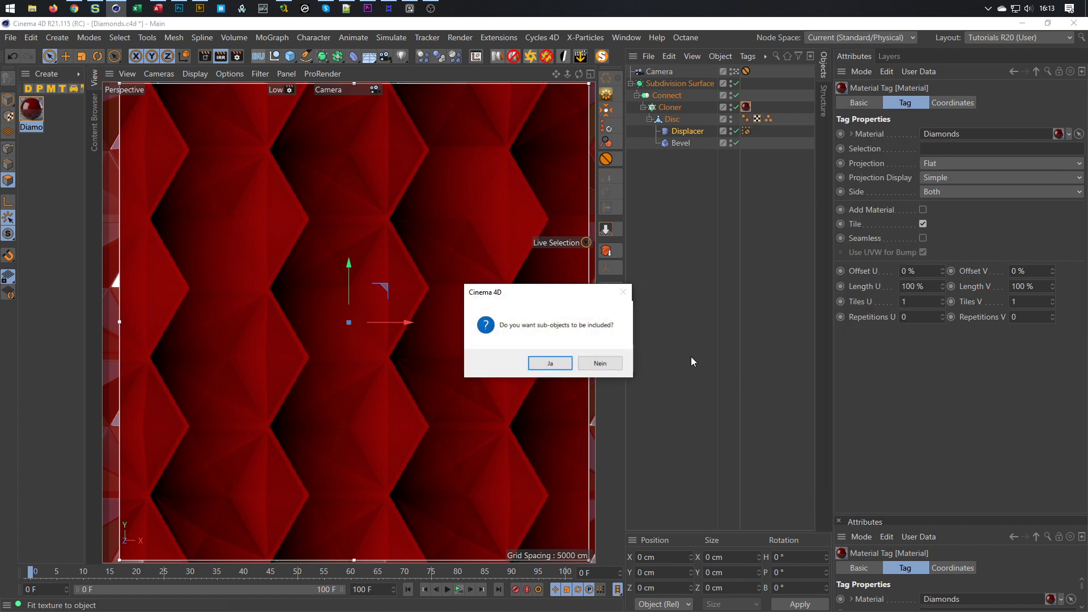
click(550, 363)
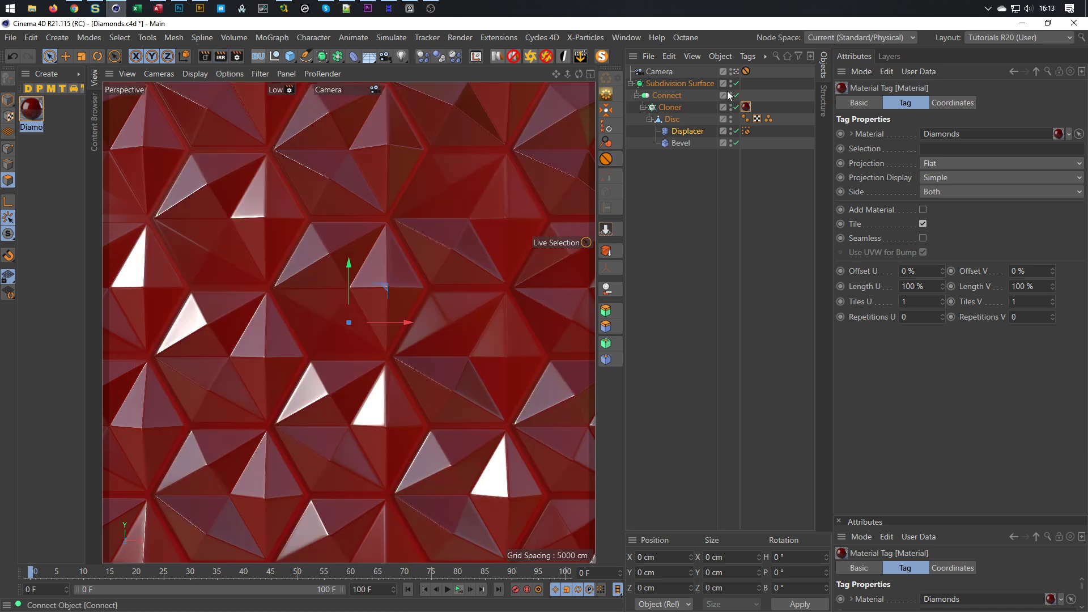
Step: Leave the scene camera's view and hide the Camera object in the viewport to see the whole tile field at an angle
click(736, 71)
scroll(386, 294, down, 3)
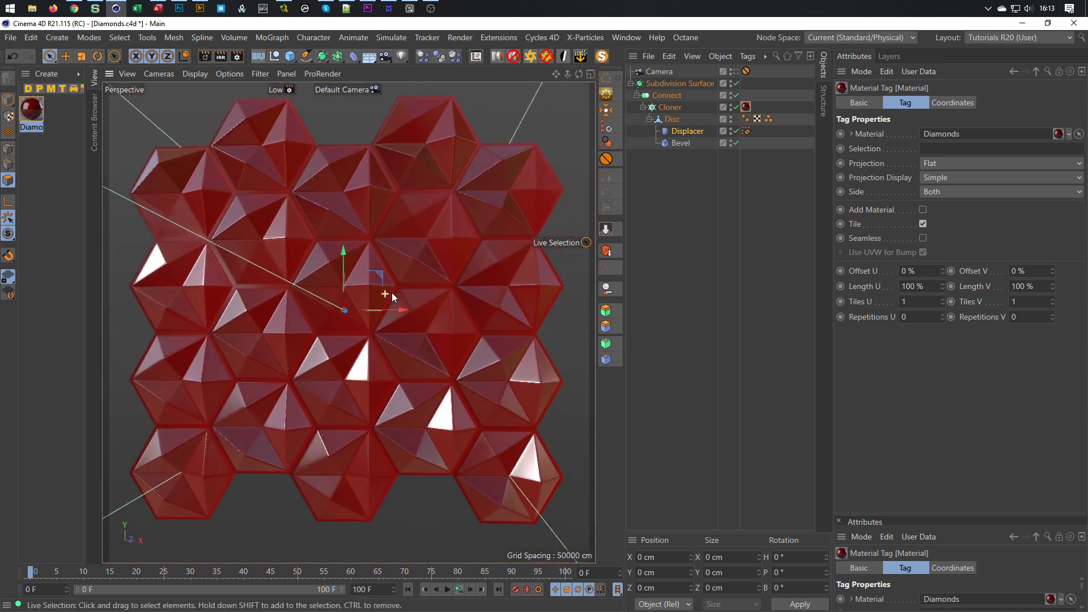
alt+drag(392, 292, 424, 282)
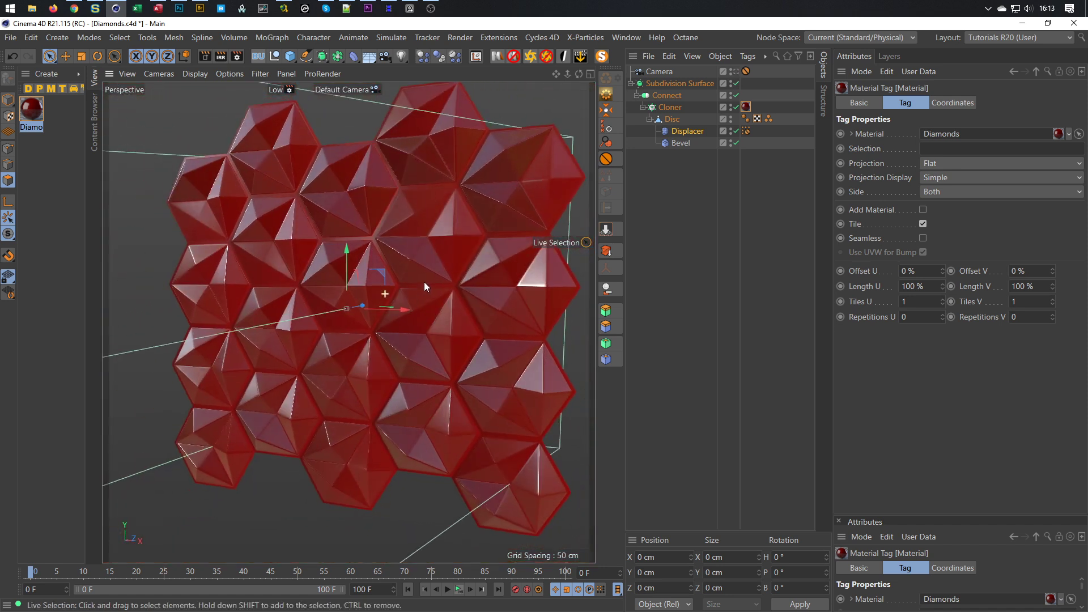
click(732, 70)
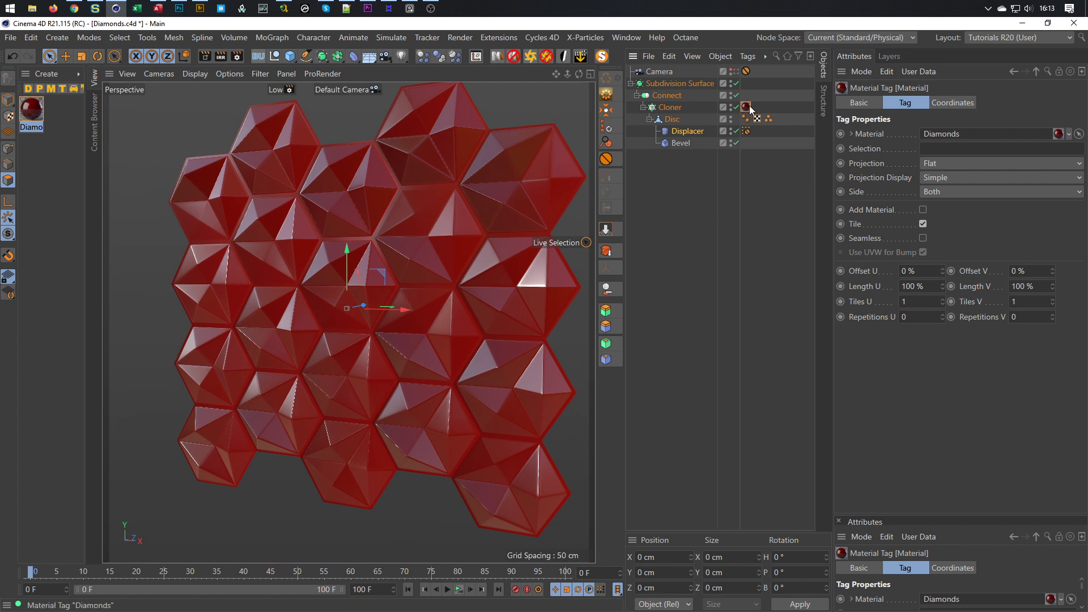
Step: In Texture mode, rotate the Cloner's Diamonds texture projection to a heading of -90°
click(679, 108)
click(744, 107)
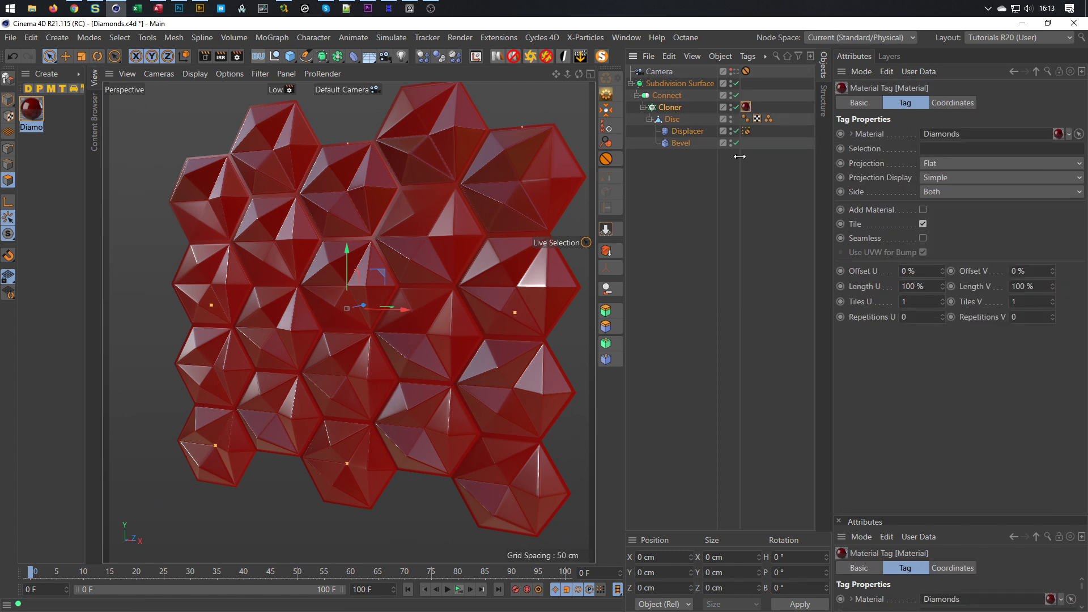
click(8, 115)
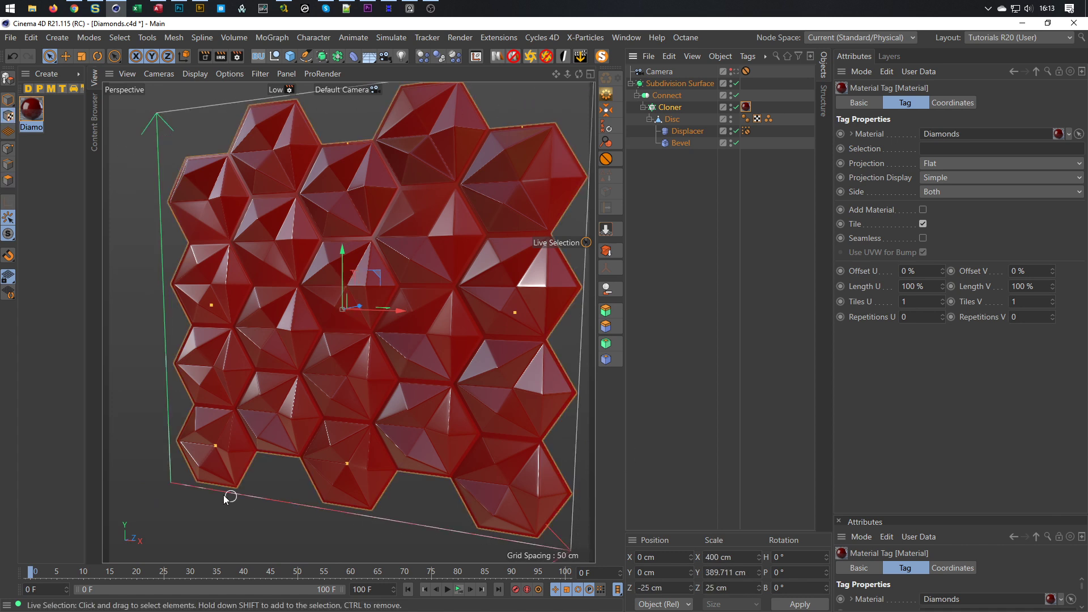
scroll(362, 277, down, 5)
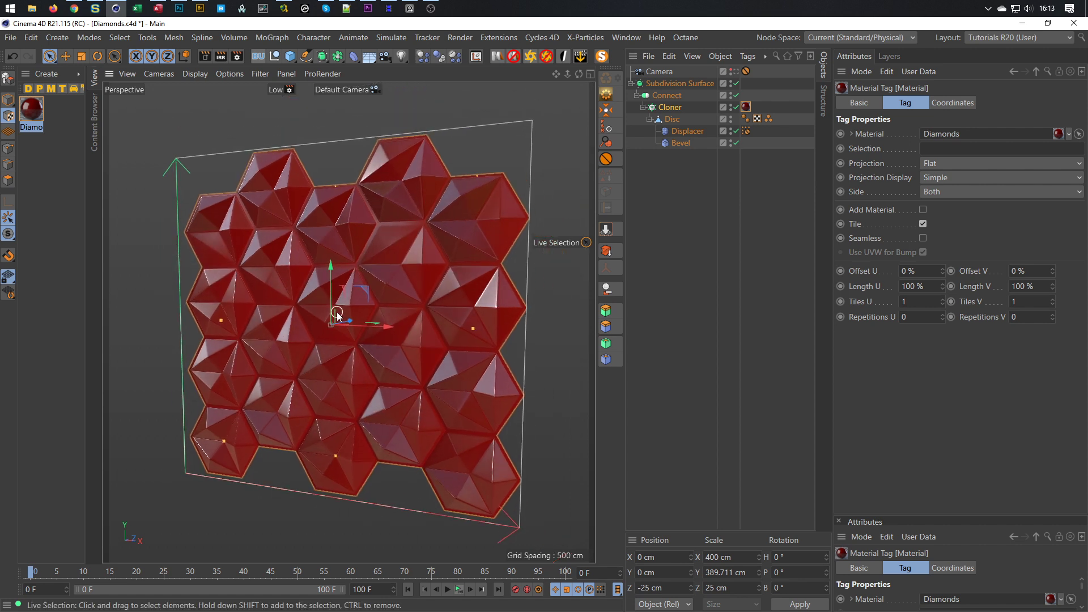
key(r)
drag(339, 325, 213, 307)
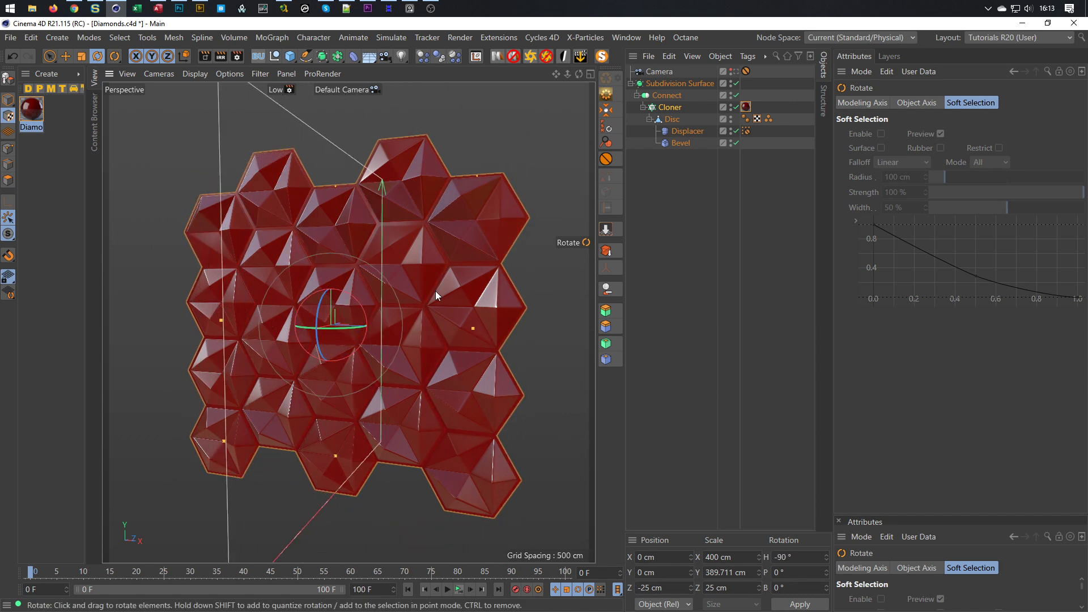
Step: Fit the rotated Diamonds texture to the Cloner again with sub-objects included
right_click(746, 108)
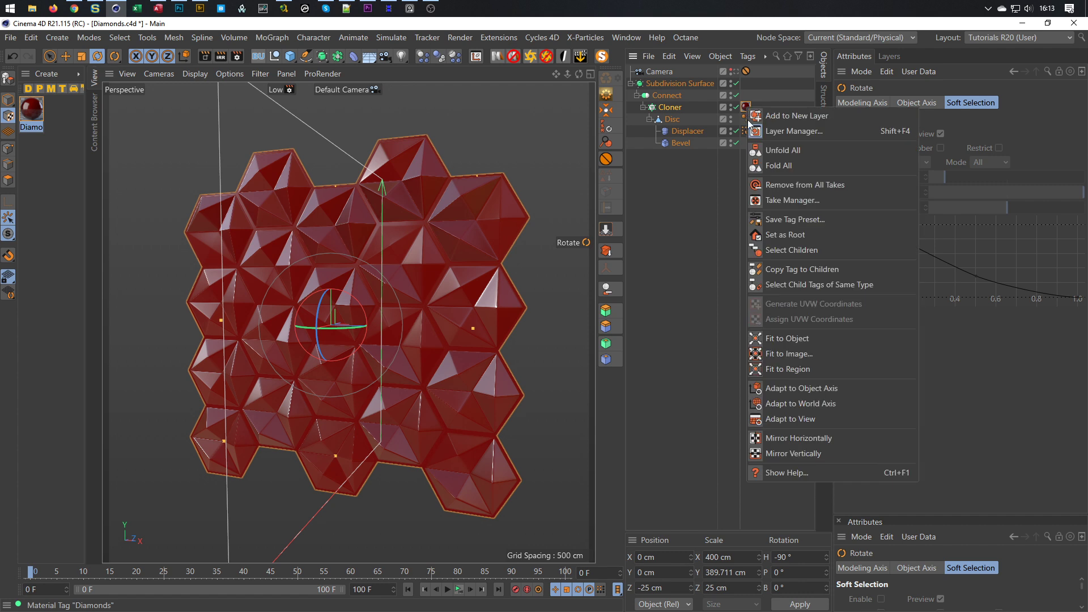
click(801, 338)
click(553, 365)
Step: Examine the gradient across the tiles' depth from the side and the front, and return to the scene camera's view
alt+drag(460, 374, 428, 349)
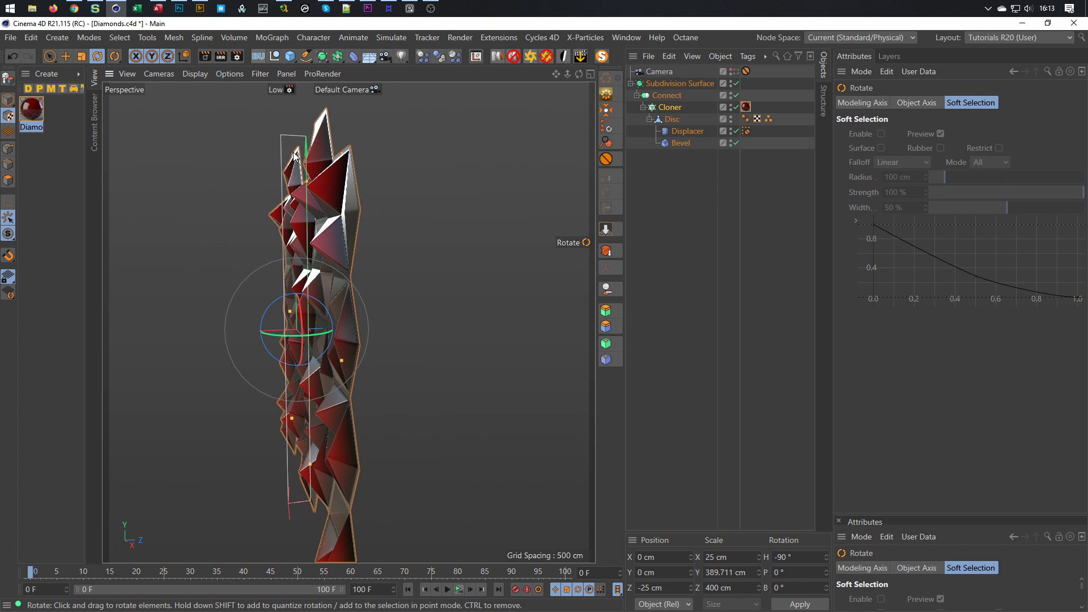
alt+drag(342, 365, 332, 339)
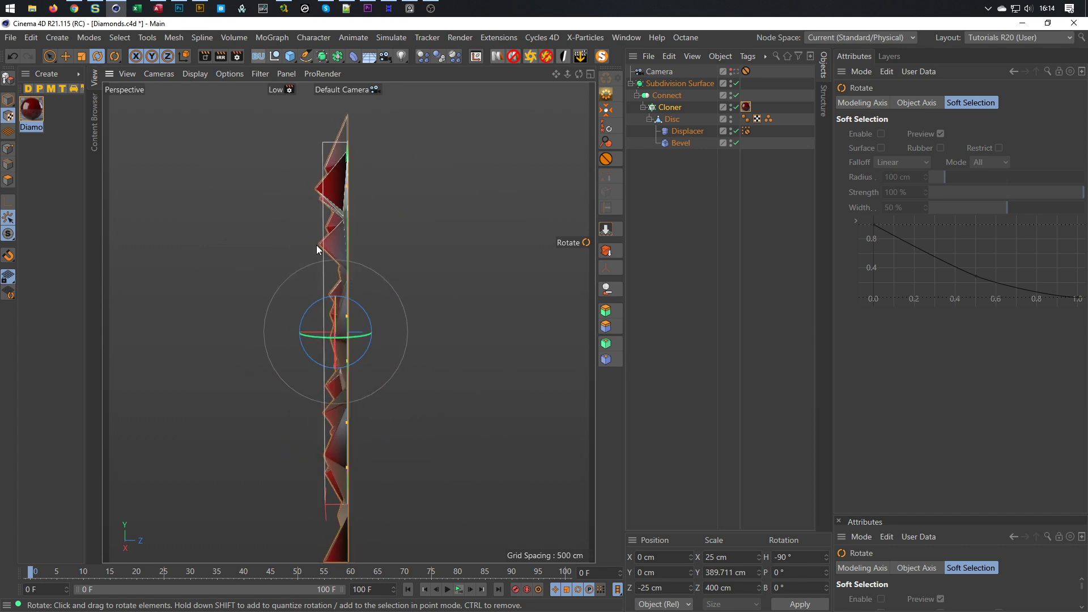
alt+drag(315, 243, 273, 260)
alt+right_drag(316, 235, 345, 193)
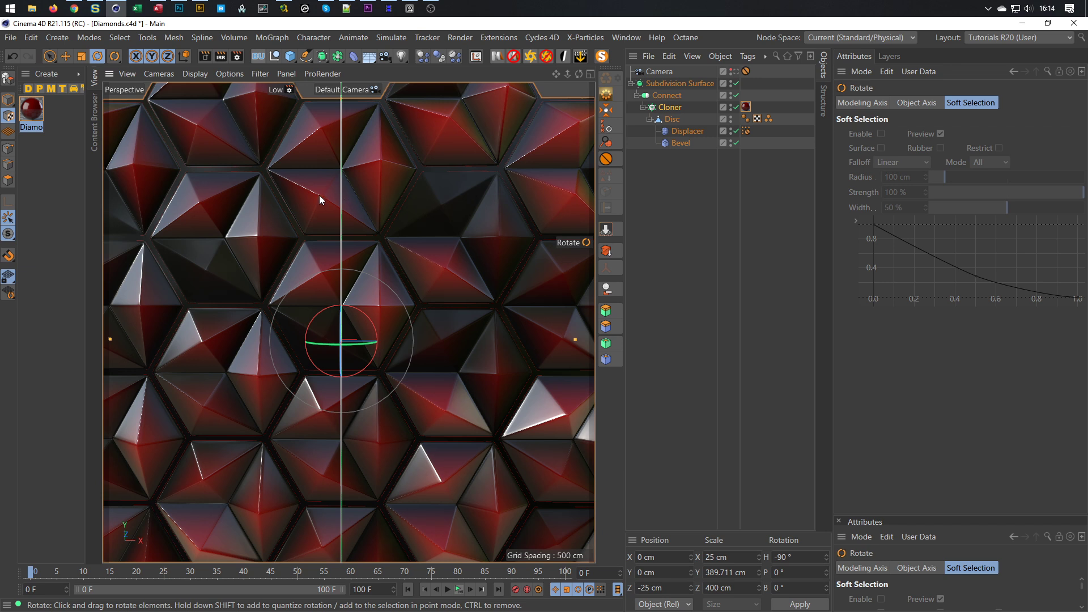
alt+right_drag(338, 227, 305, 246)
alt+drag(304, 246, 309, 224)
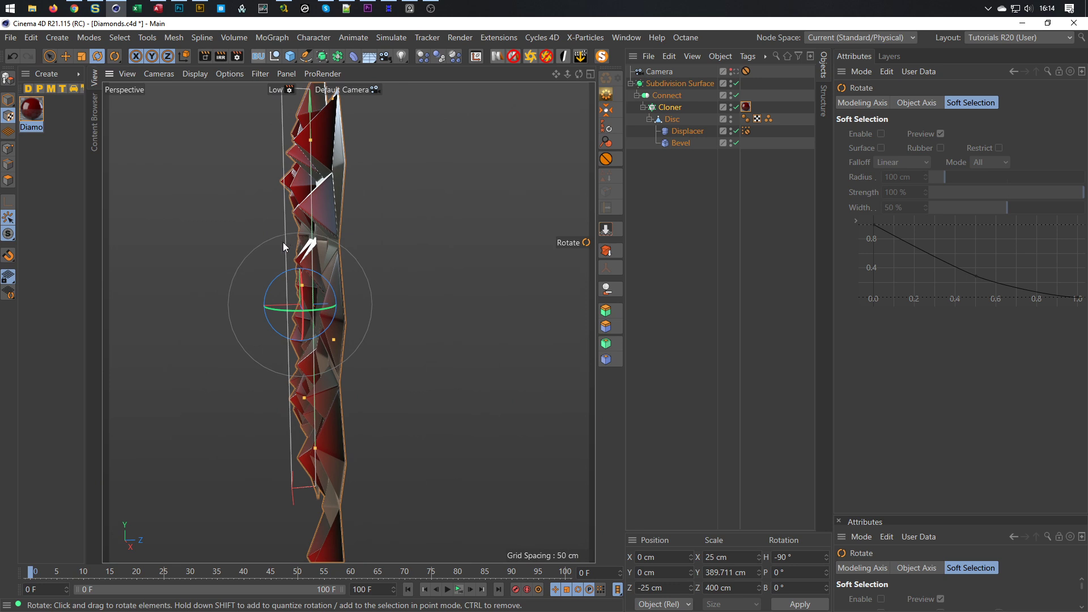
alt+drag(290, 238, 288, 264)
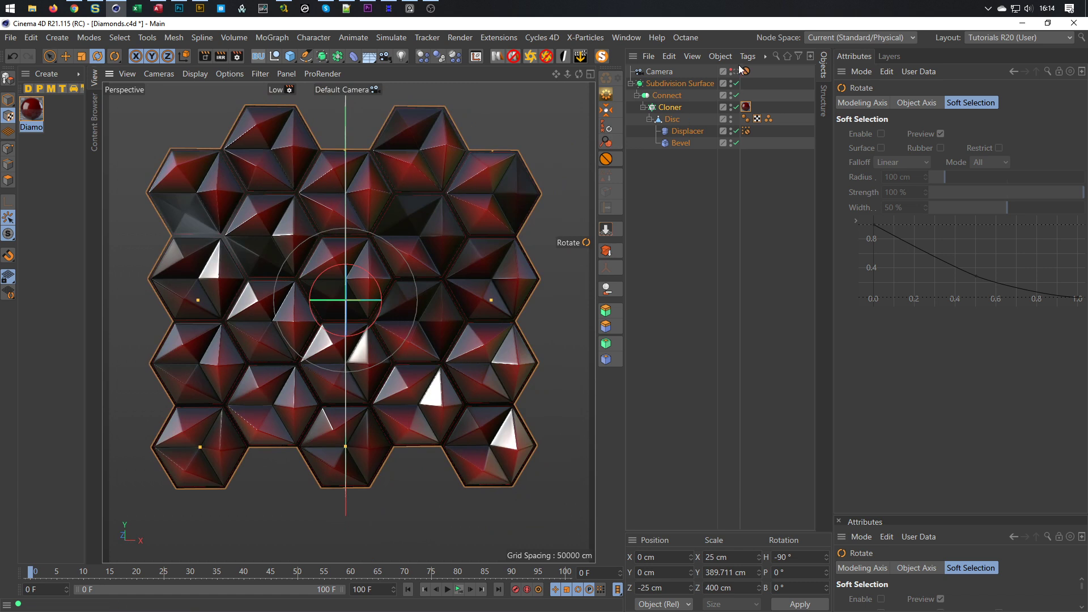
click(736, 72)
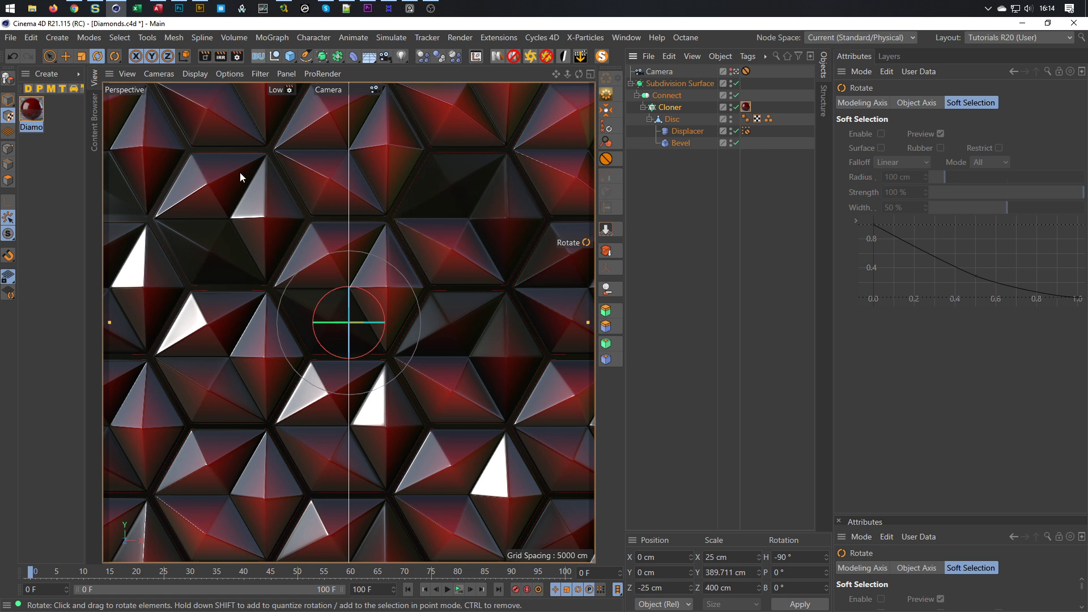
Step: Open the Diamonds material's colour Gradient shader in the Material Editor to review its settings
double_click(36, 108)
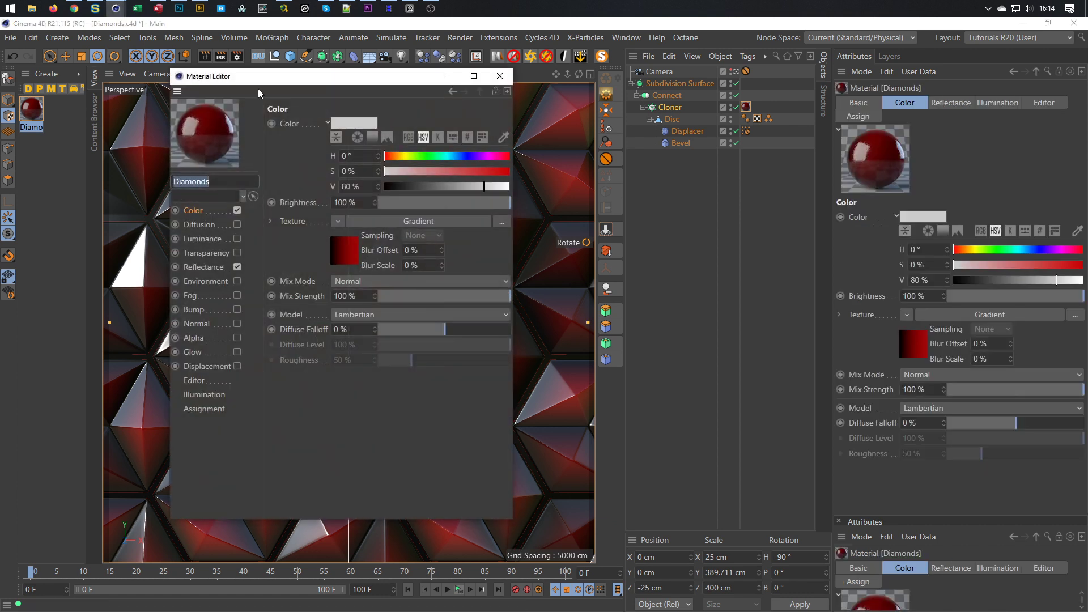
drag(277, 79, 653, 108)
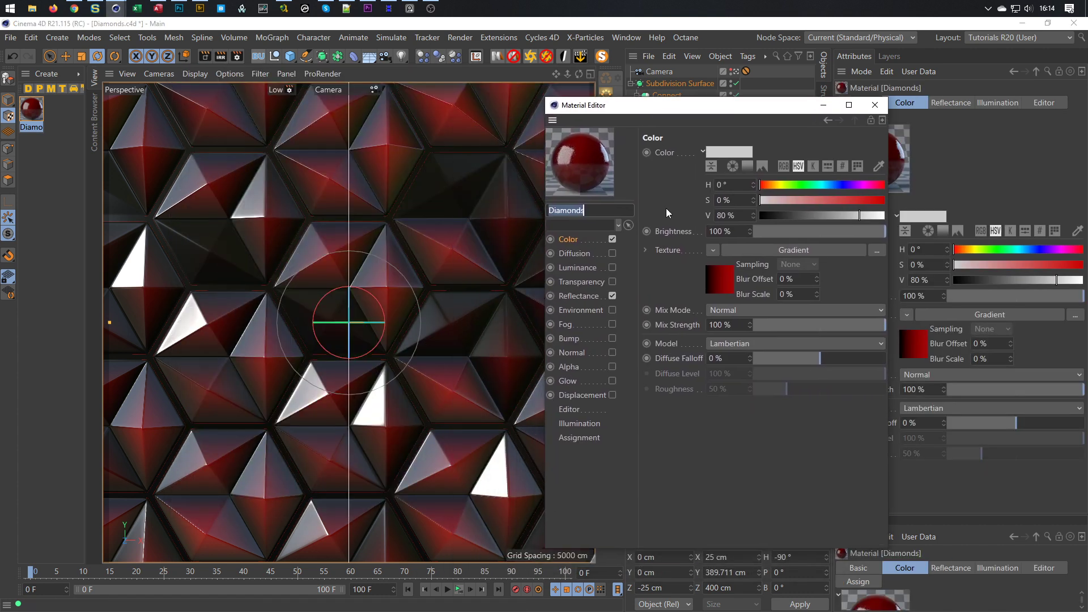
click(708, 269)
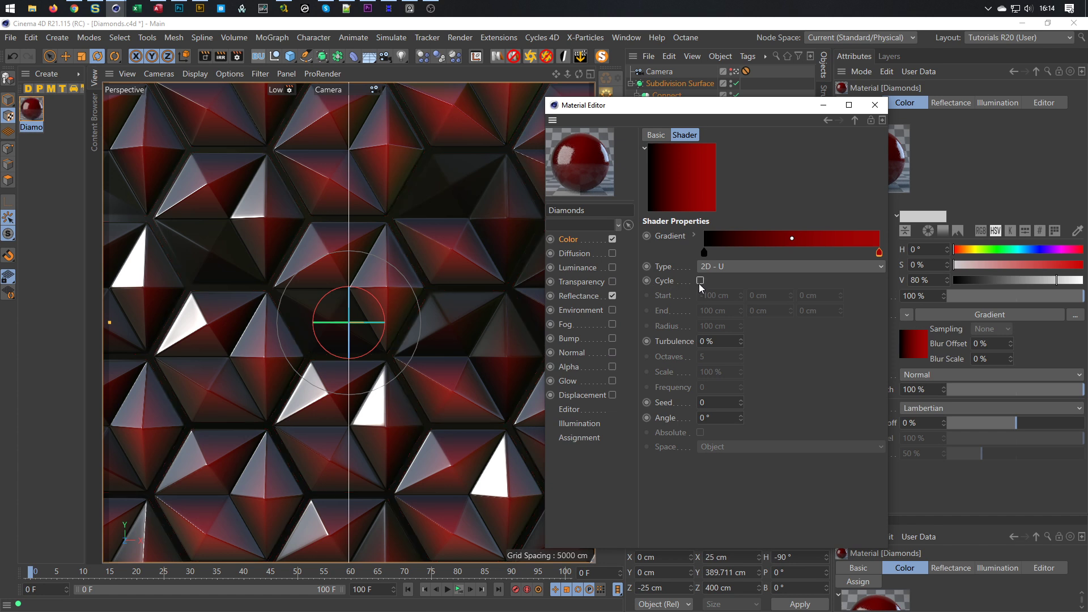
Step: Save the project, close the Material Editor and play the animation to check the shaded tiles before stopping it
key(ctrl+s)
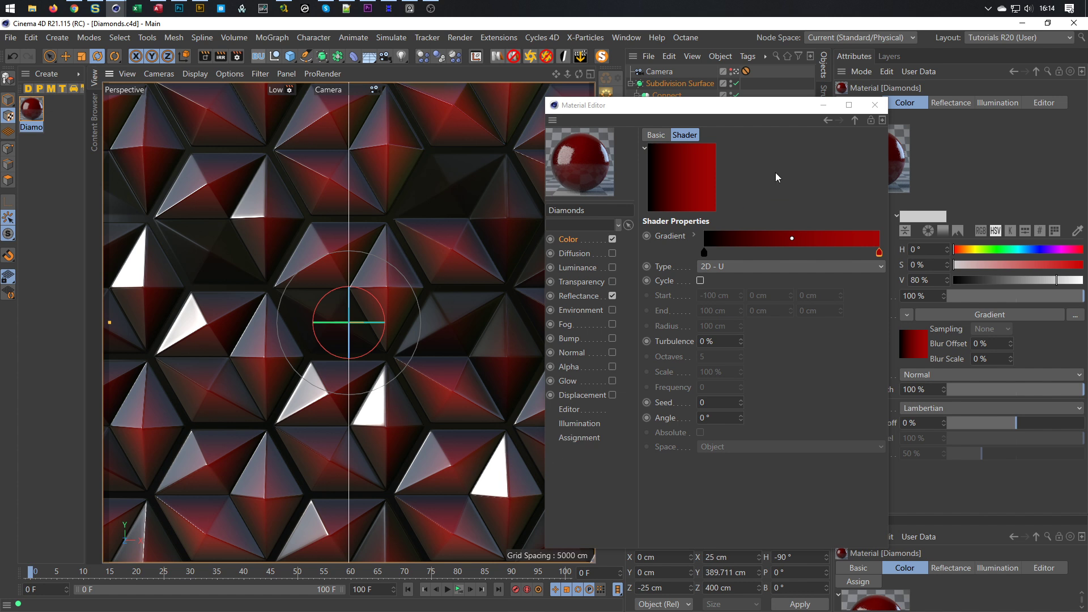
click(873, 107)
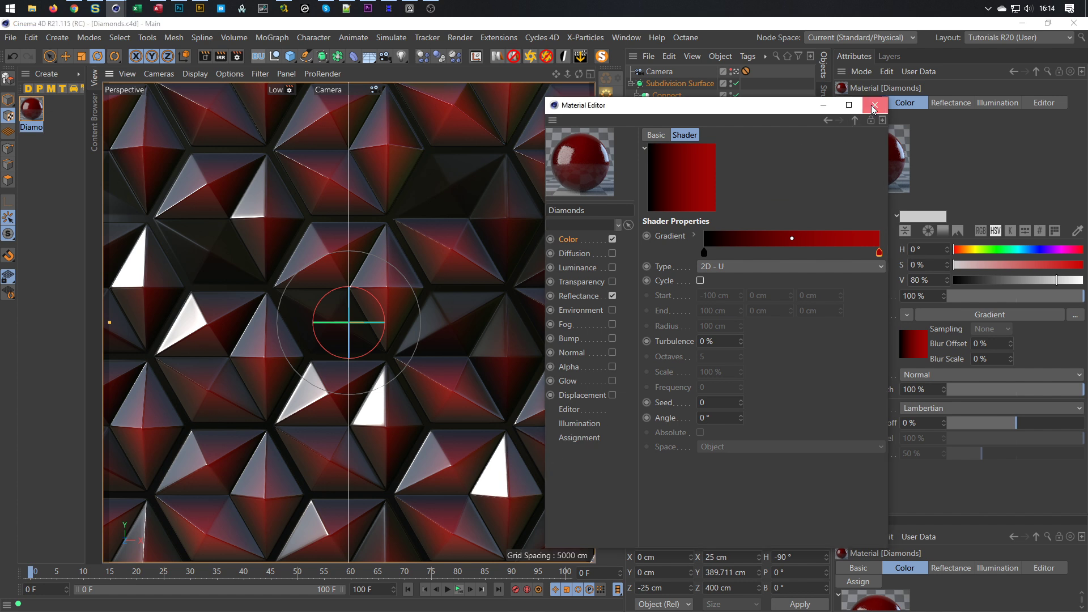
key(F8)
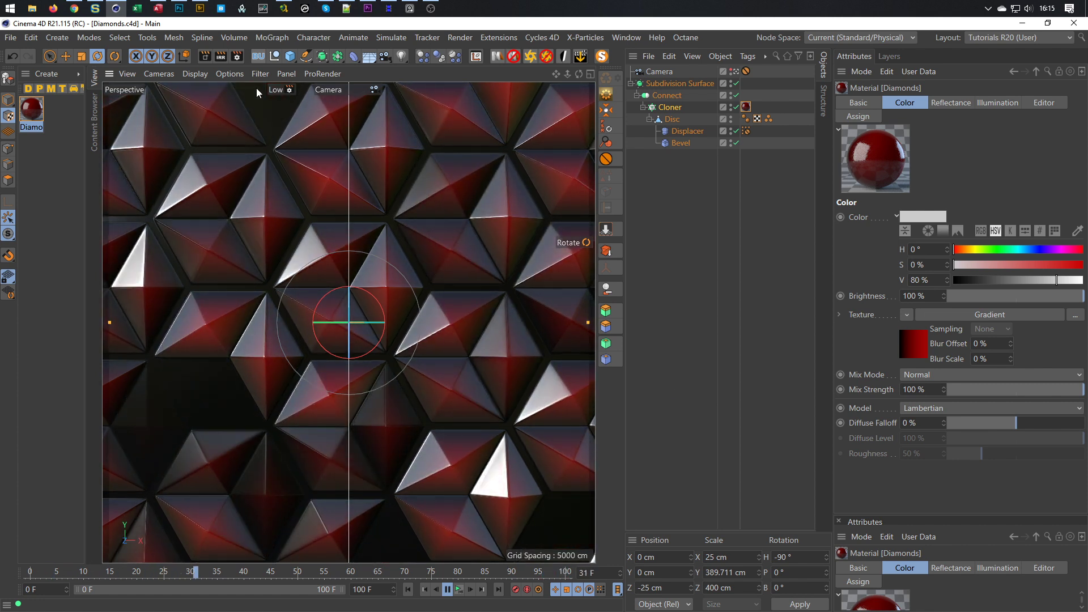
click(447, 589)
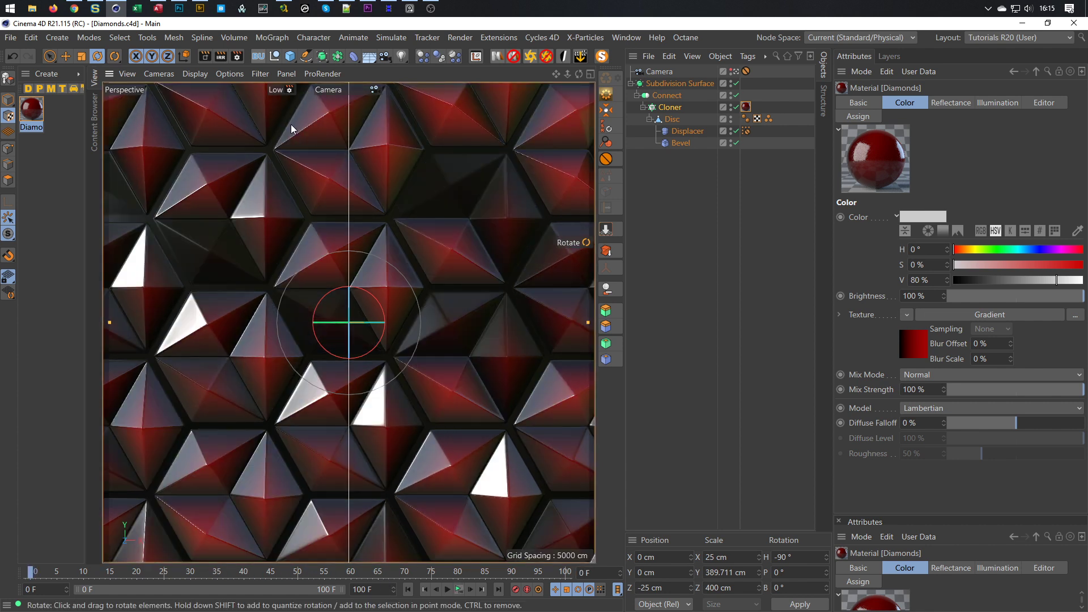
Step: Render the view interactively with the Low GI settings and add the Nikomedias Scene Rig Ultimate to the scene
click(291, 89)
click(340, 140)
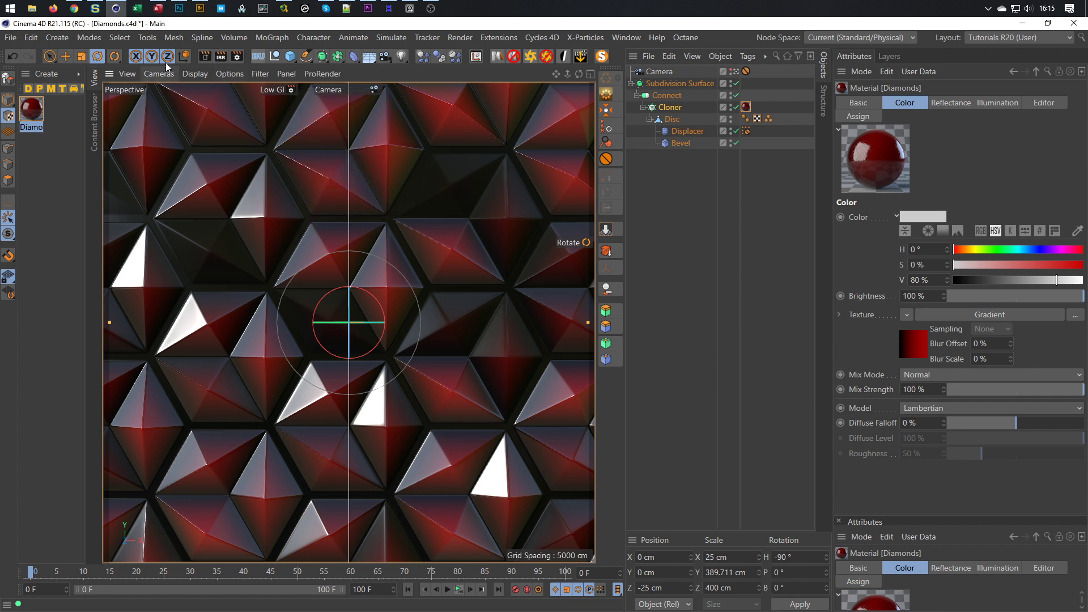
click(217, 56)
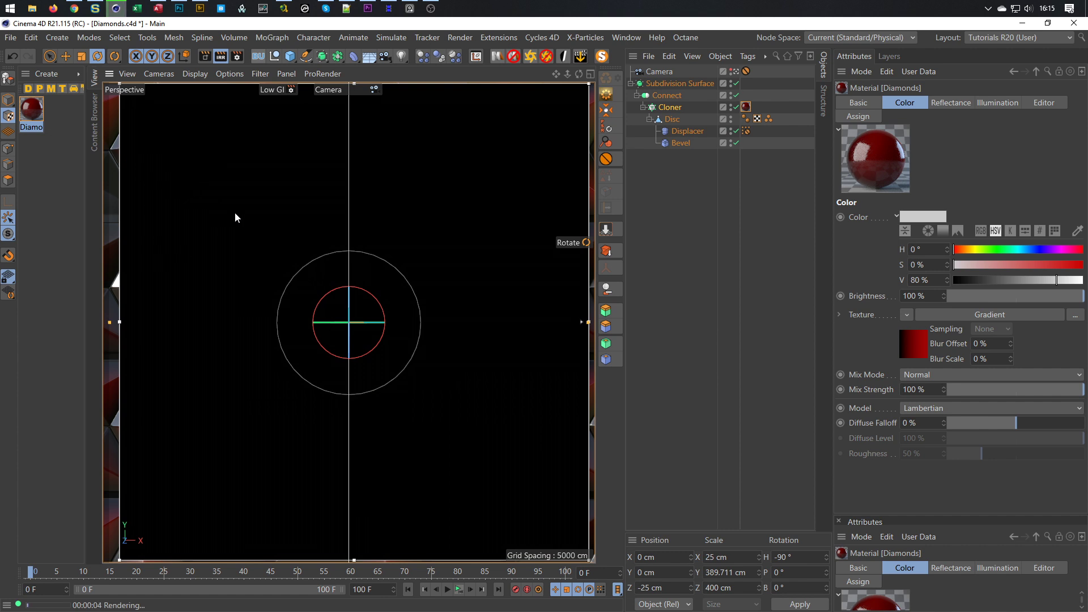
click(497, 56)
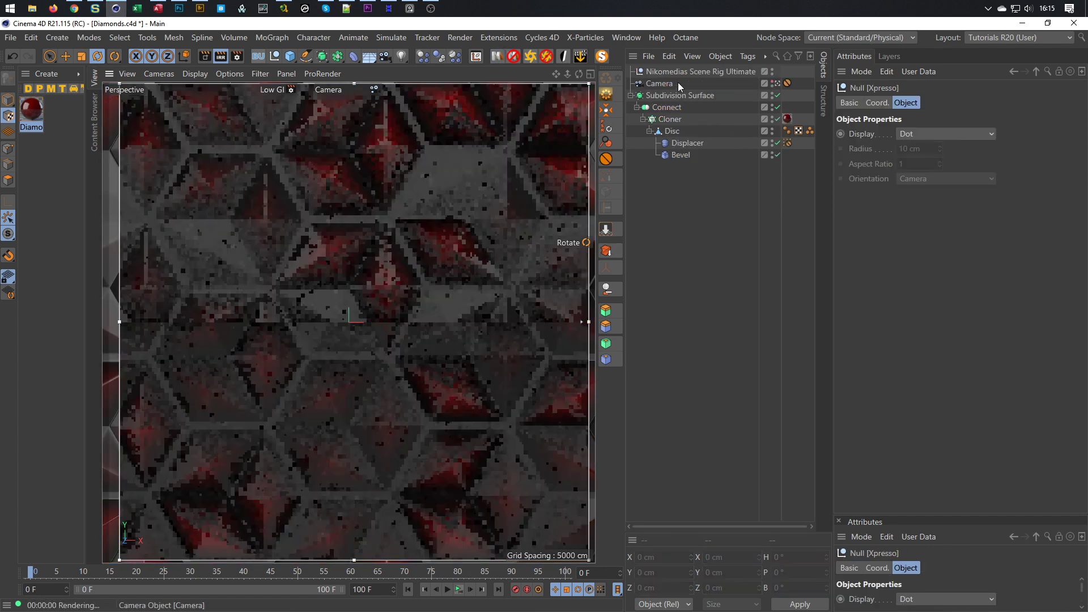
Step: Switch off the floor, its editor and reflection visibility, and the background in the Nikomedias Scene Rig Ultimate
click(688, 71)
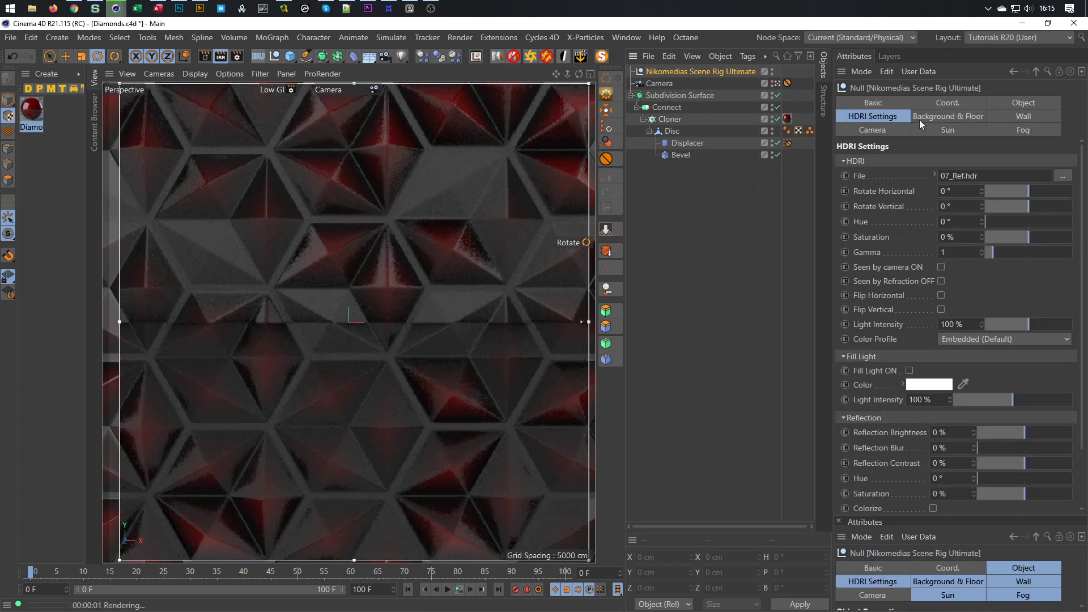
click(937, 116)
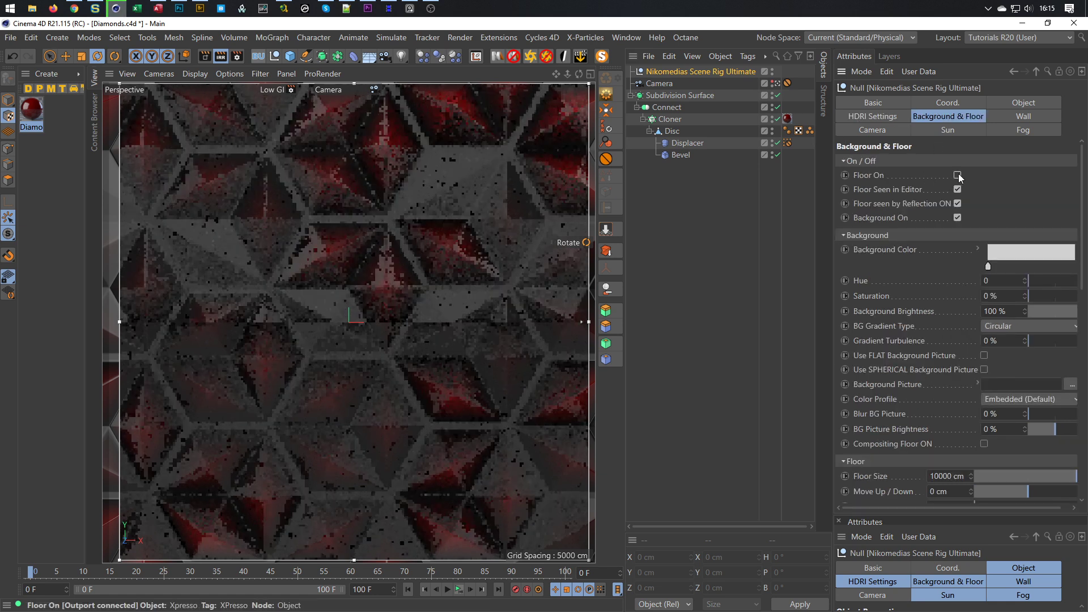
click(958, 218)
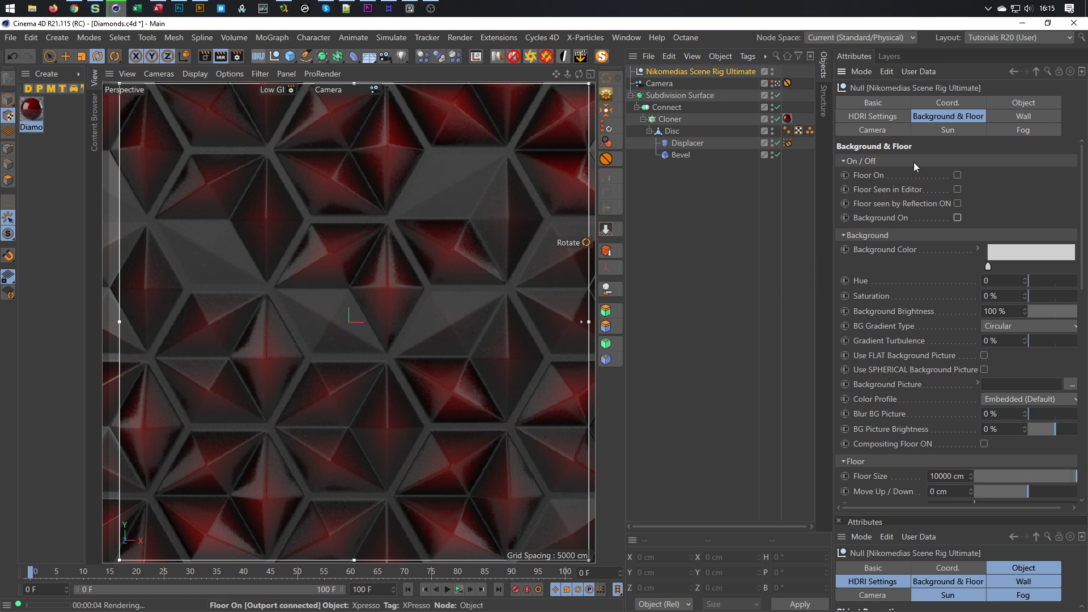
Step: Find vanKleef_03_Ref.hdr among the Indoor HDRIs in the Content Browser and assign it as the scene rig's HDRI file
click(875, 117)
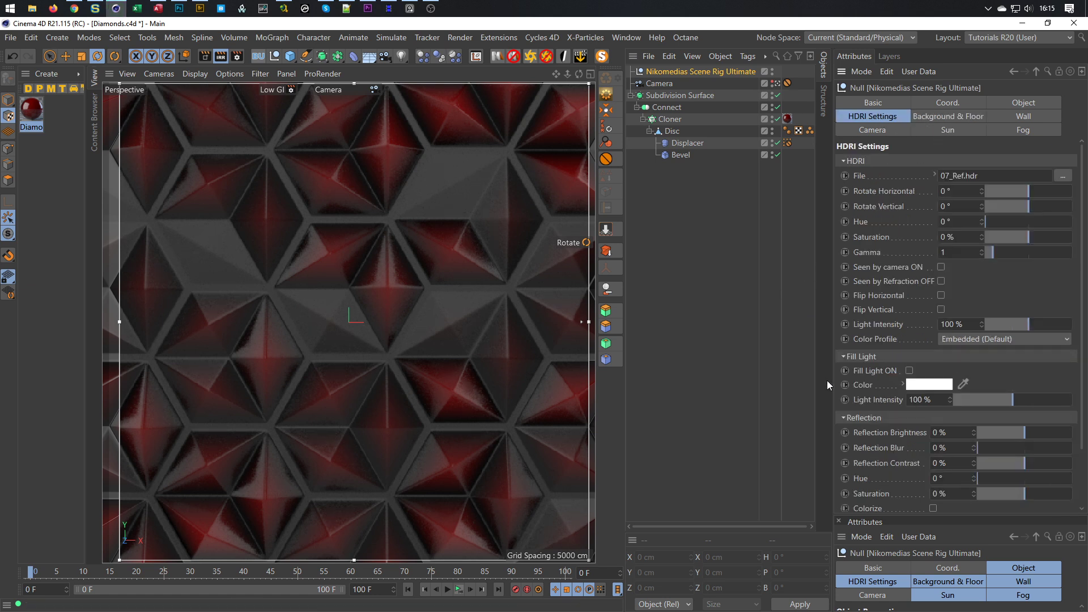
key(shift+F8)
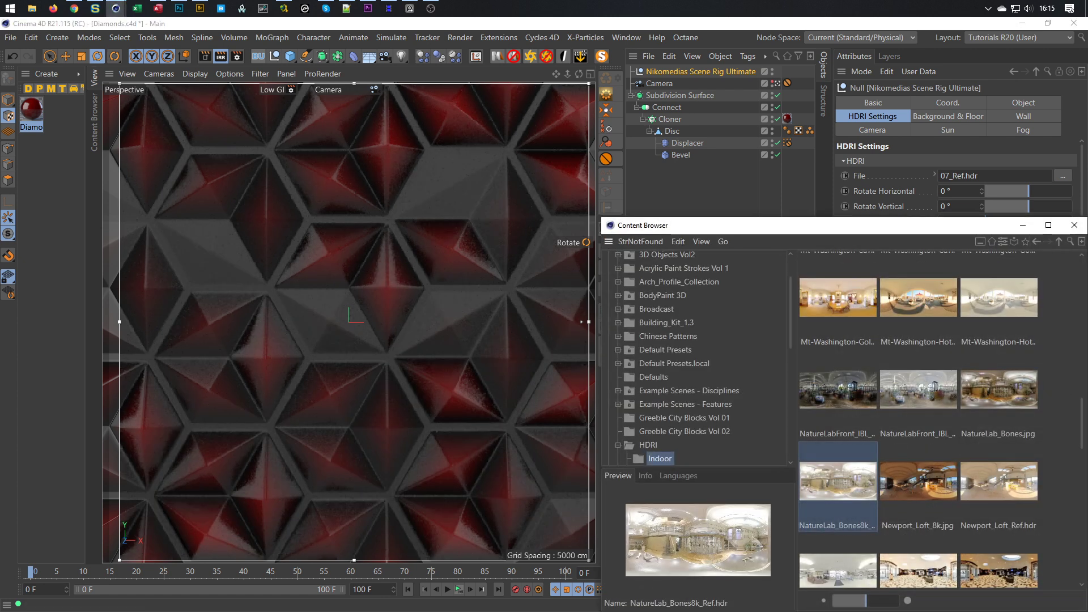
drag(753, 226, 519, 175)
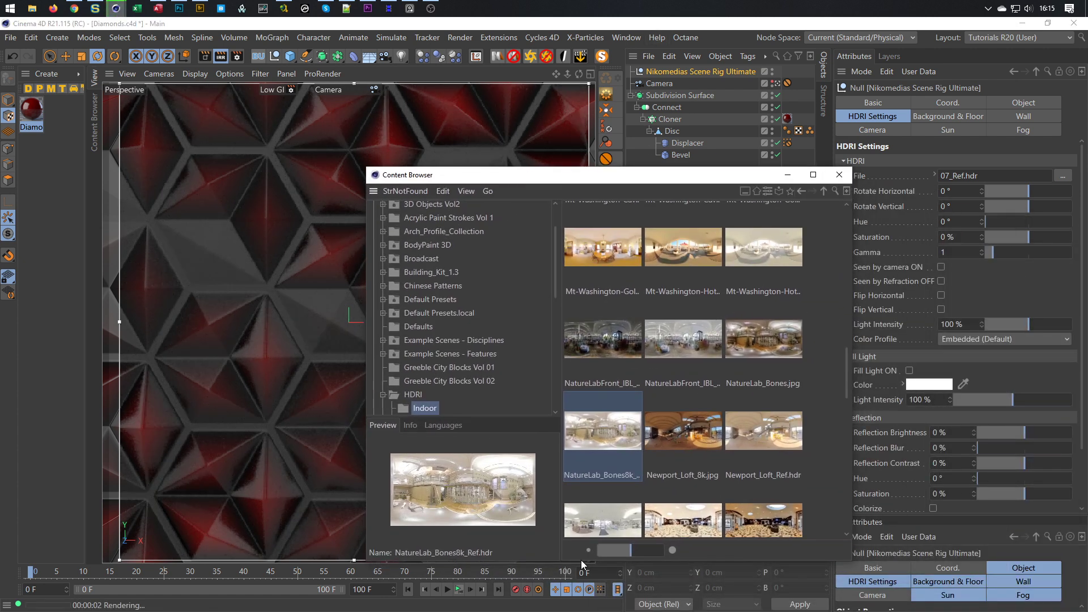
drag(845, 380, 828, 416)
scroll(828, 419, down, 6)
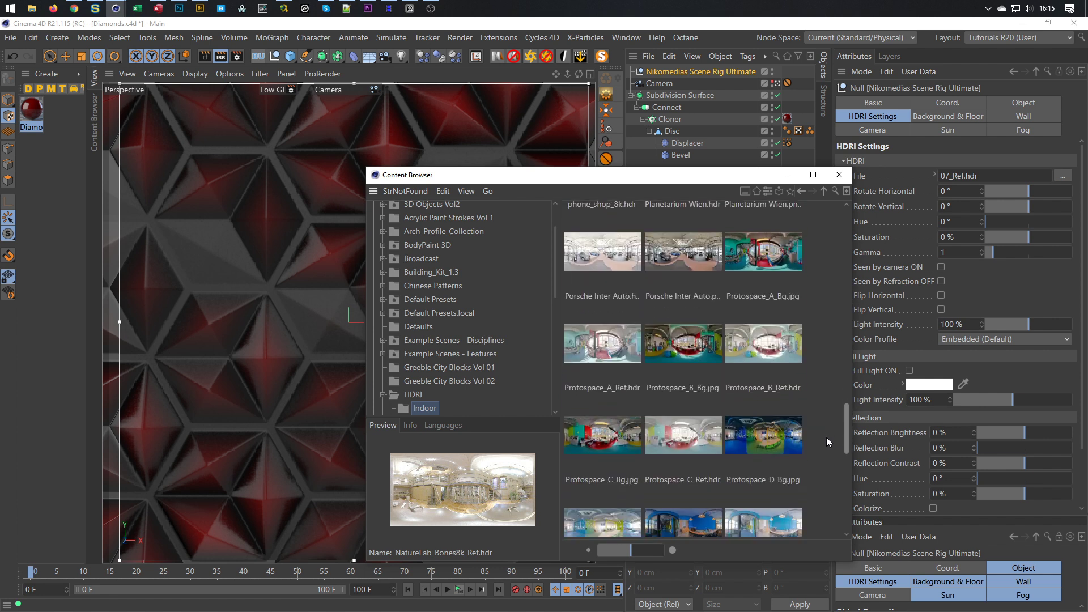
scroll(828, 499, down, 2)
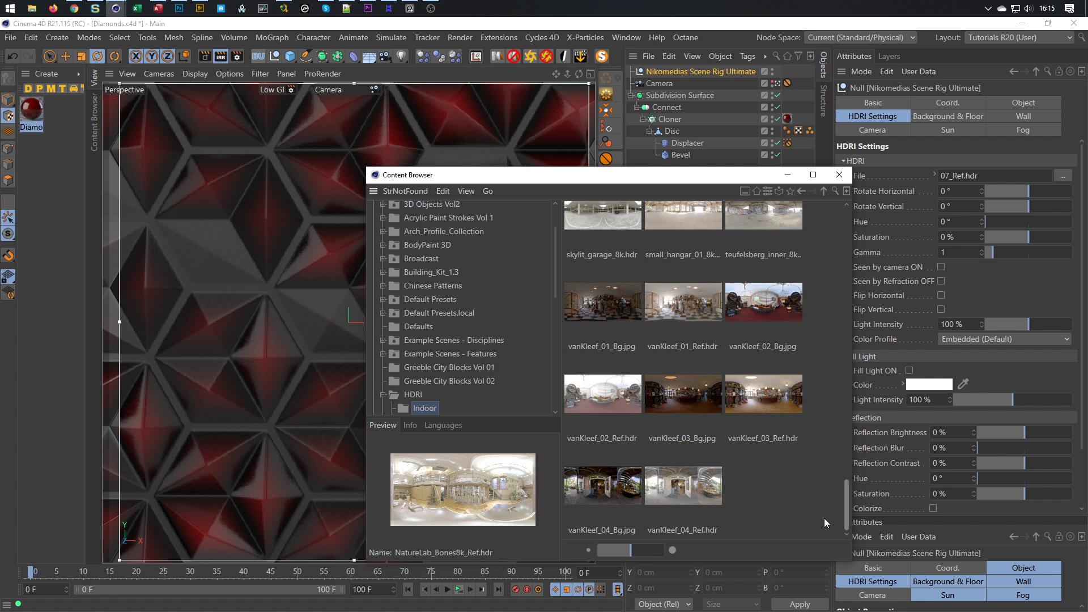
click(758, 399)
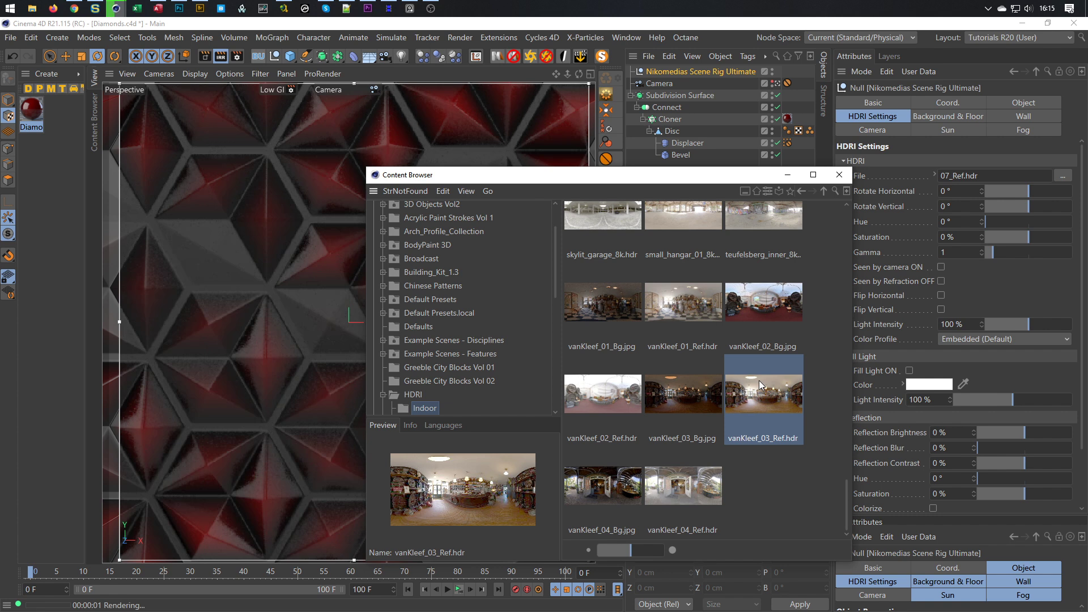
drag(761, 397, 885, 346)
drag(998, 180, 998, 180)
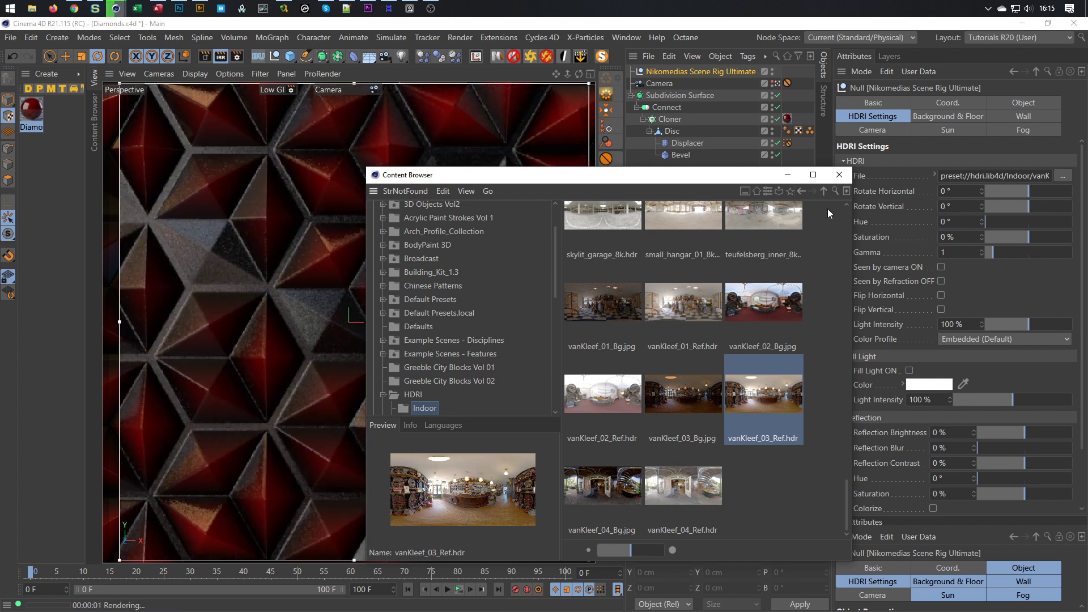
drag(685, 181, 596, 487)
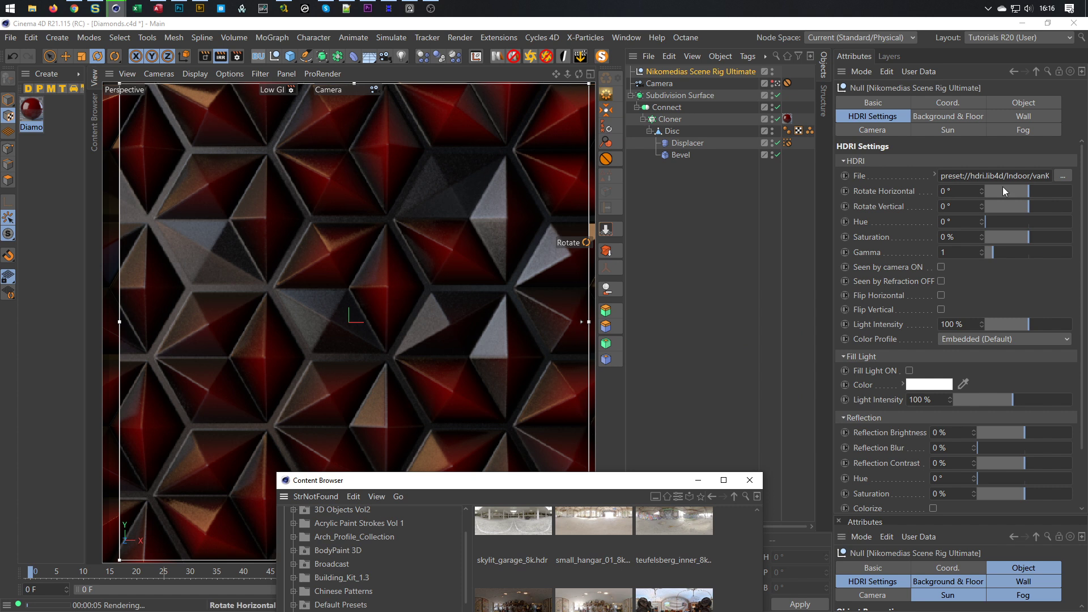
Step: Try different HDRI rotations, settling on 97° for Rotate Horizontal and 0° for Rotate Vertical
drag(1031, 191, 1052, 193)
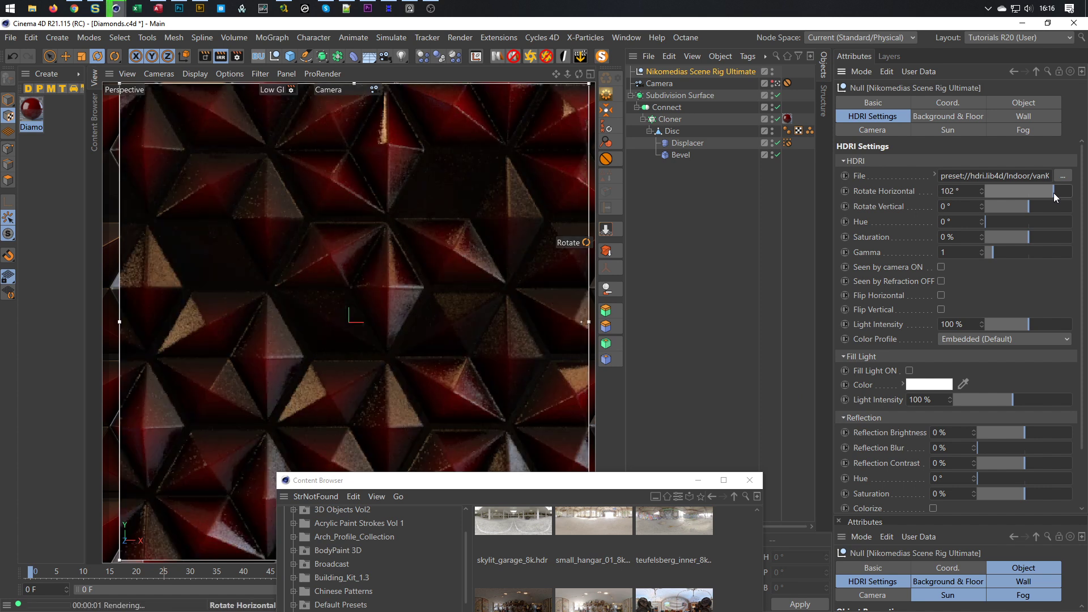
drag(1053, 193, 995, 202)
click(995, 202)
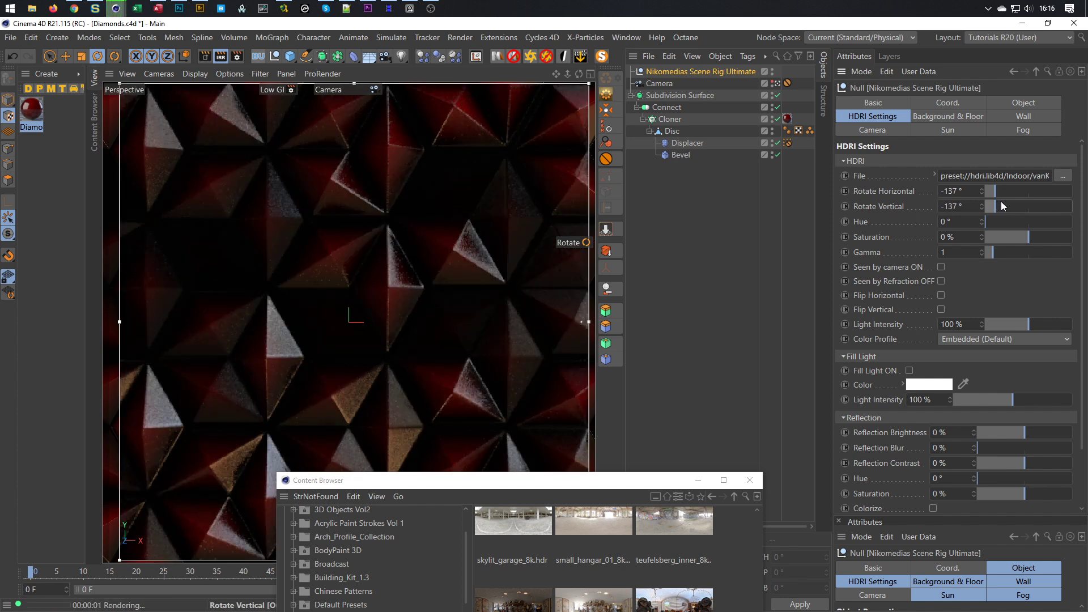
drag(965, 209, 886, 234)
text(0)
key(Return)
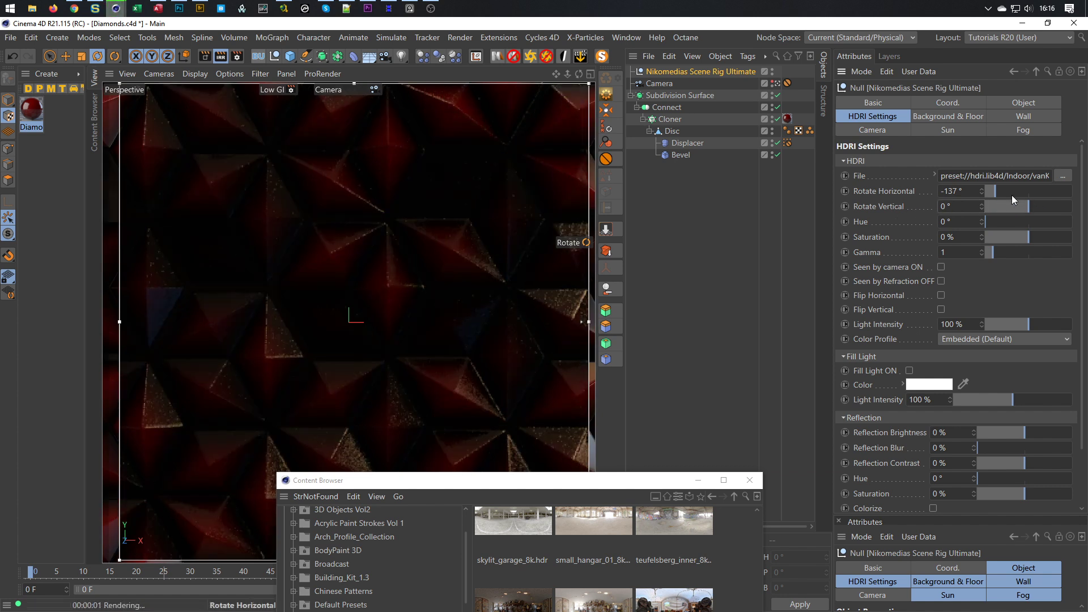
drag(995, 192, 1053, 192)
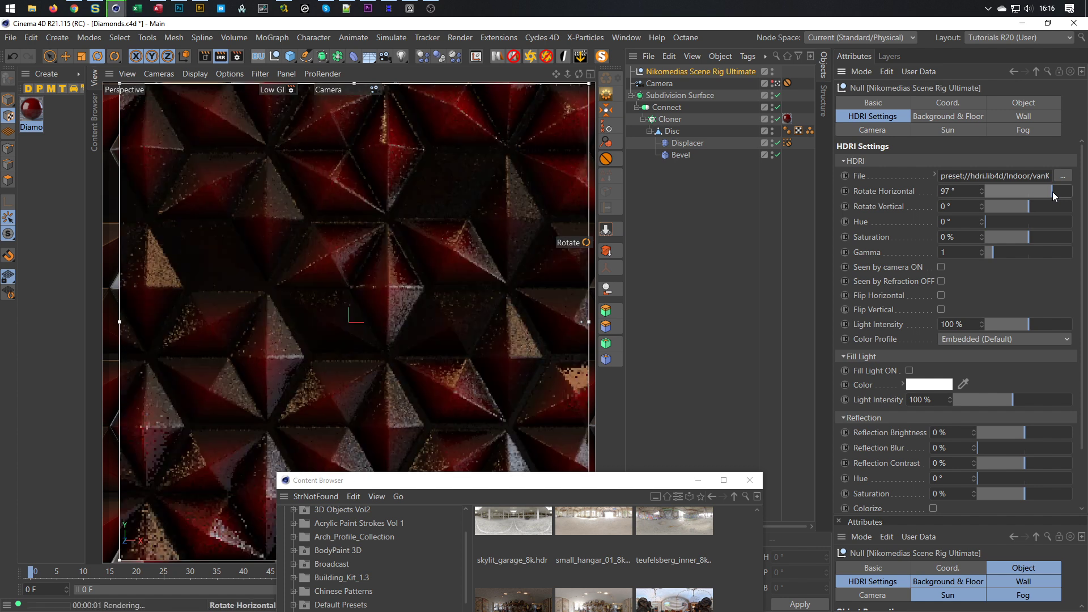
Step: Raise the HDRI's Light Intensity first to 120 %, finally to 150 %
drag(968, 325, 888, 353)
text(120)
key(Return)
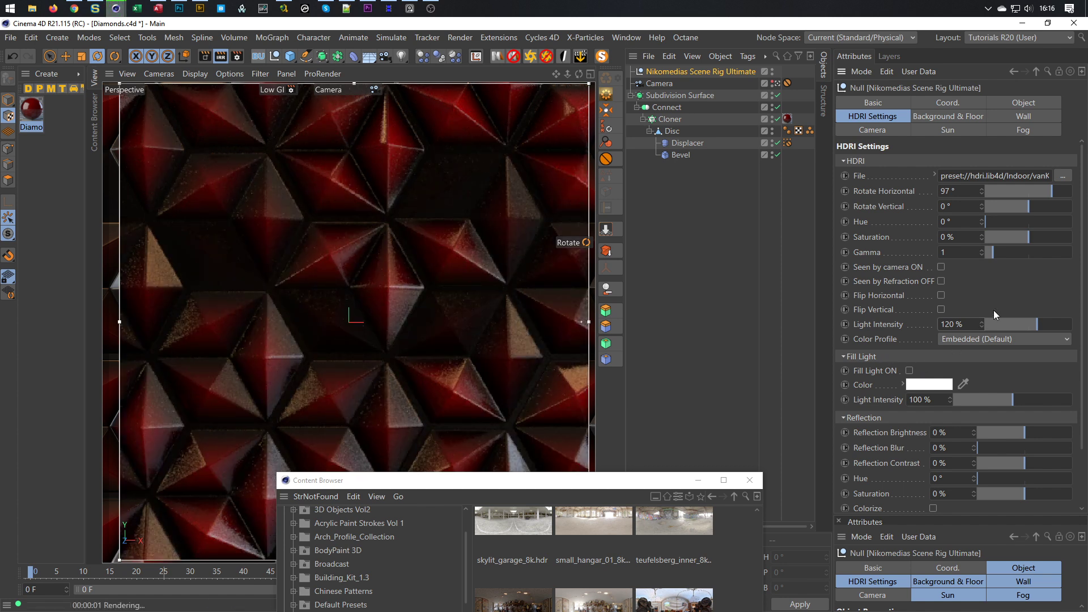
drag(965, 326, 876, 350)
text(150)
key(Return)
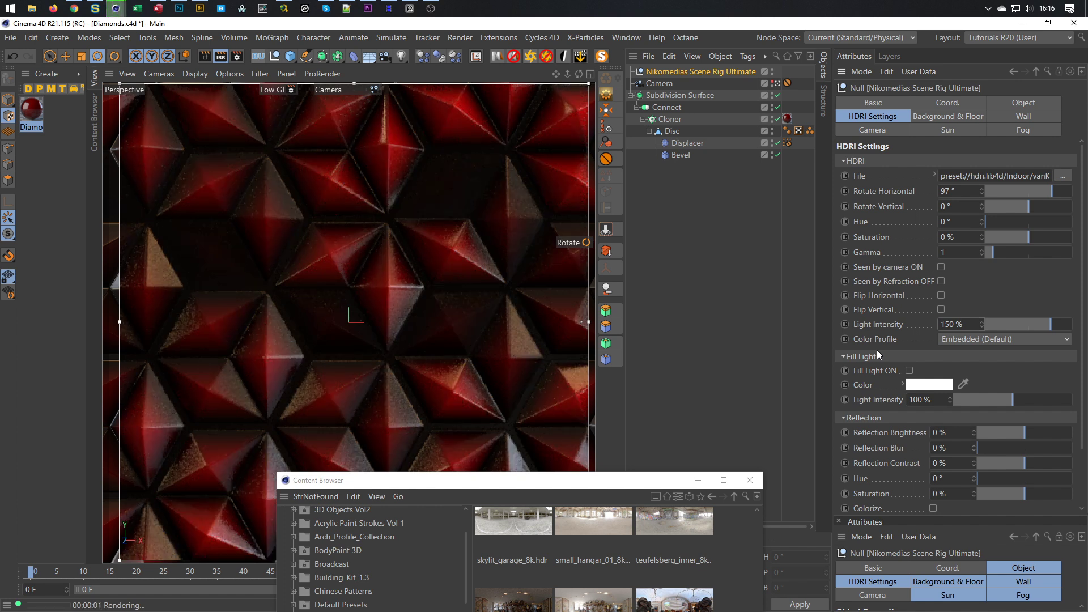
Step: Turn on the rig's fill light and set its Light Intensity to 50 %
click(909, 371)
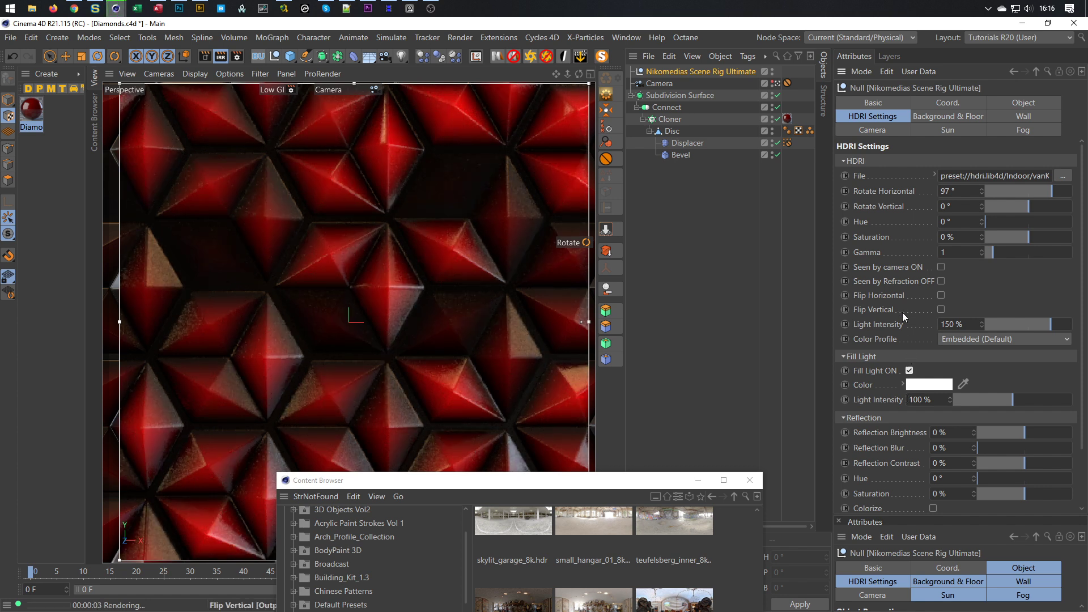
drag(936, 401, 849, 413)
text(50)
key(Return)
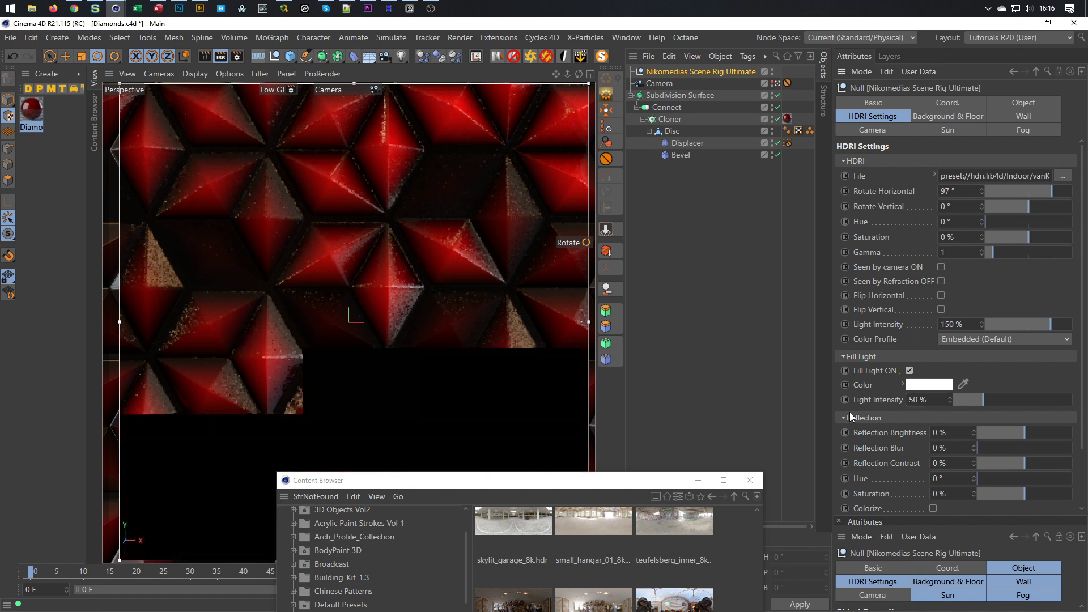
drag(587, 486, 569, 416)
Step: Try a Reflection Brightness of 10 %, settle on 5 %, and clear the Content Browser window out of the way
click(960, 433)
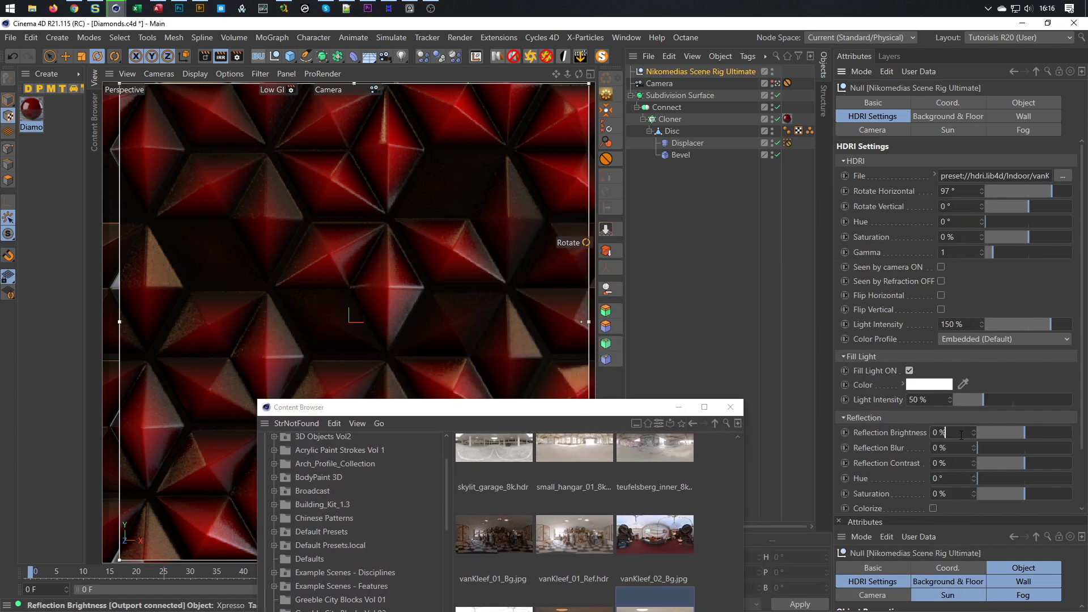
text(10)
key(Return)
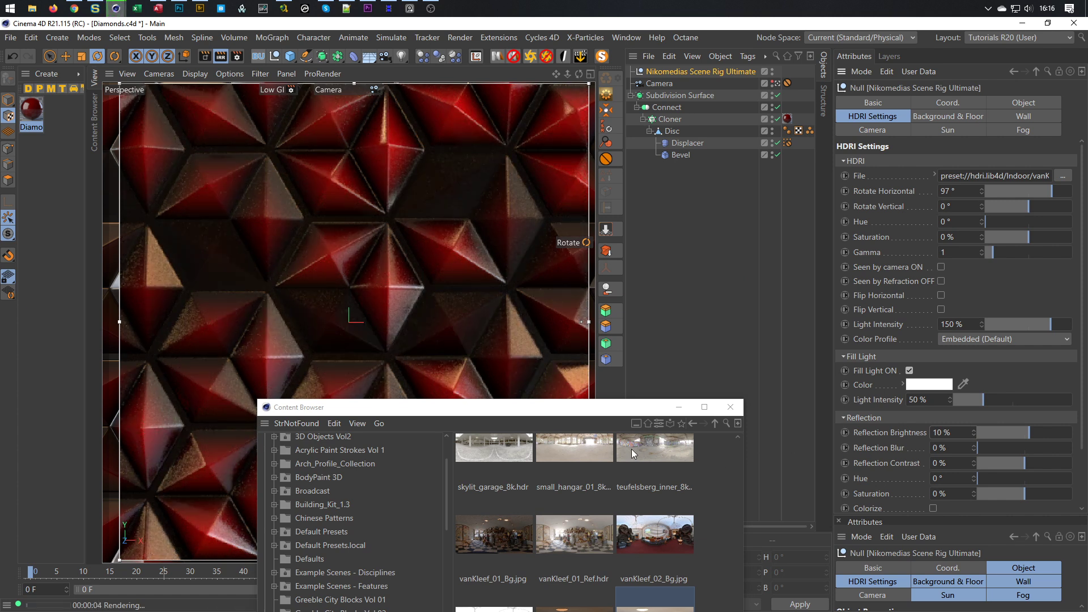
drag(956, 433, 872, 460)
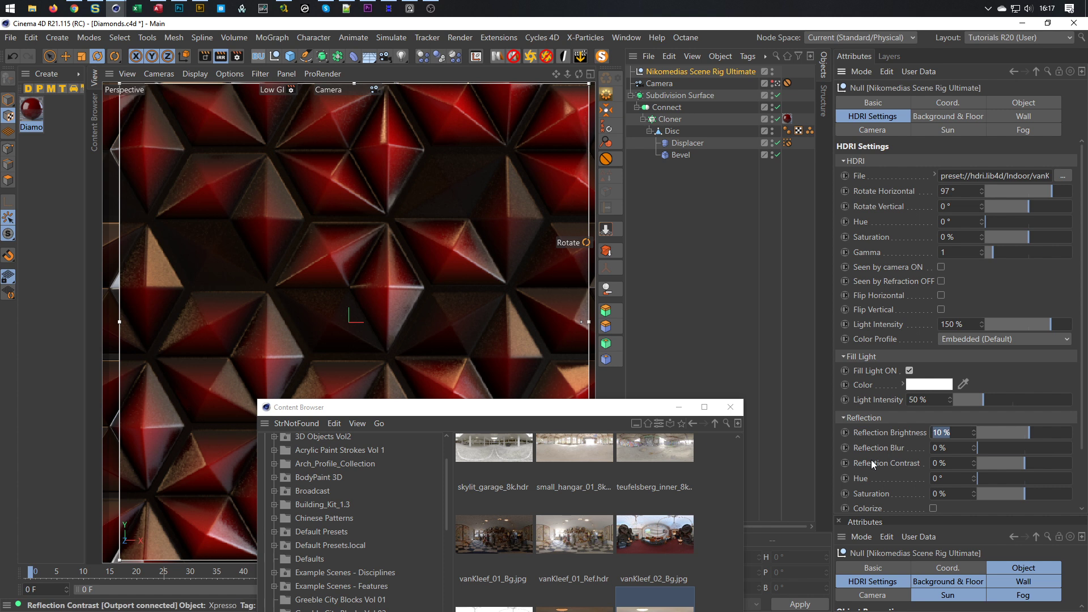
text(5)
key(Return)
drag(602, 408, 847, 118)
click(973, 115)
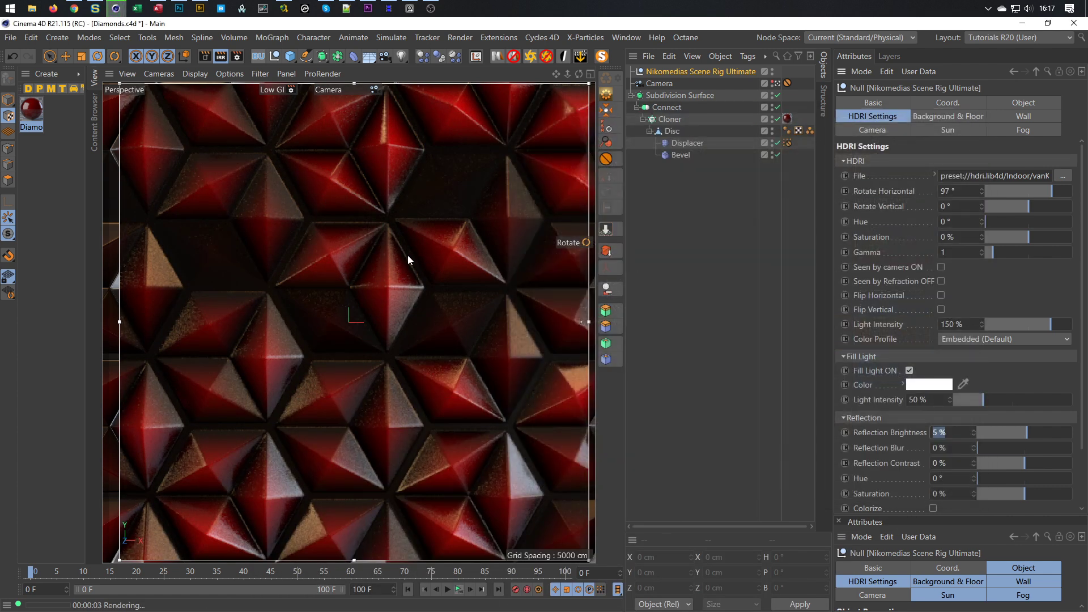
Step: Open the Diamonds material in the Material Editor, enable its Bump channel and load a Noise shader as the bump texture
click(35, 111)
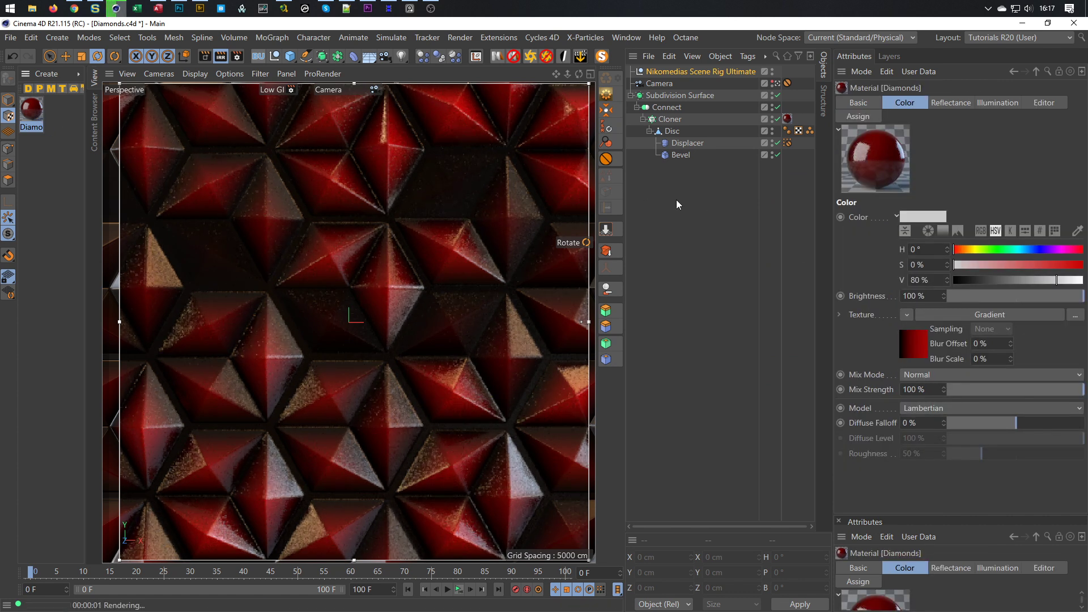
double_click(32, 110)
drag(283, 76, 697, 142)
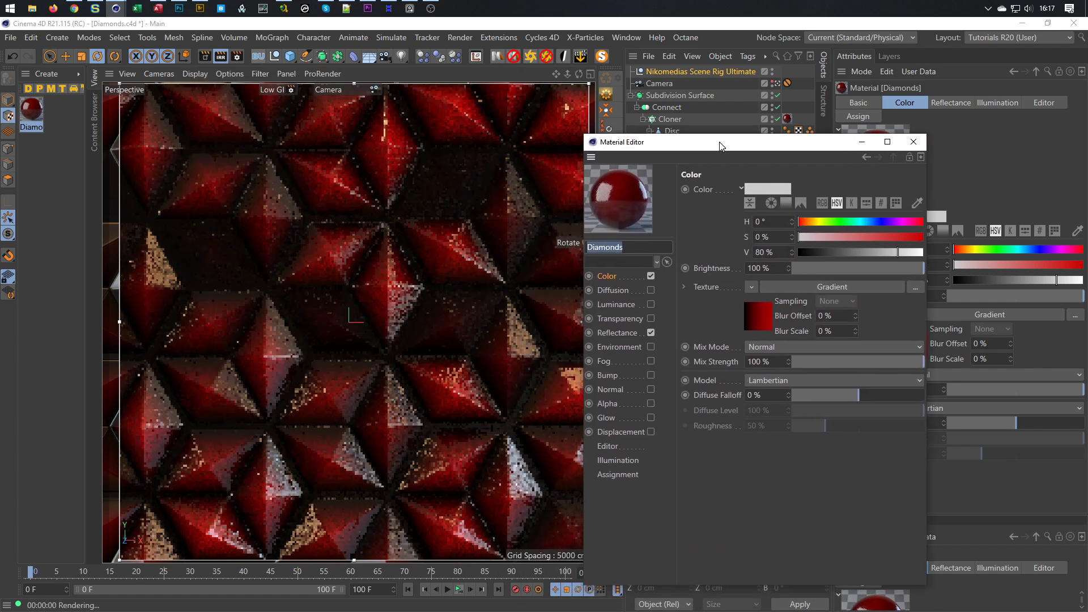
click(651, 375)
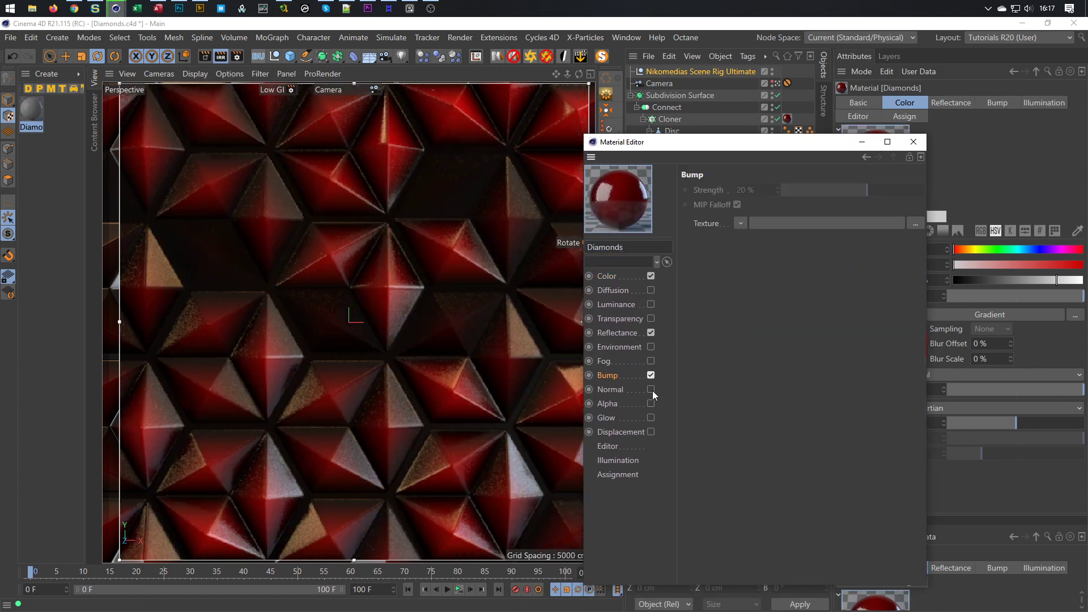
click(745, 223)
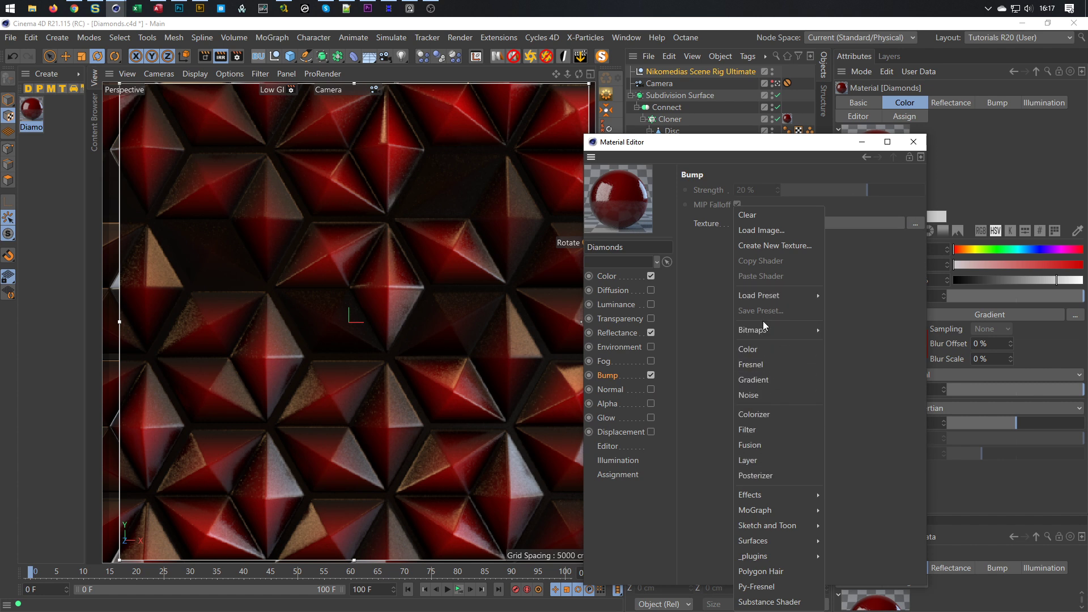
click(766, 395)
Step: Set the bump Noise shader's Global Scale to 5 % and its noise type to Dents
click(736, 238)
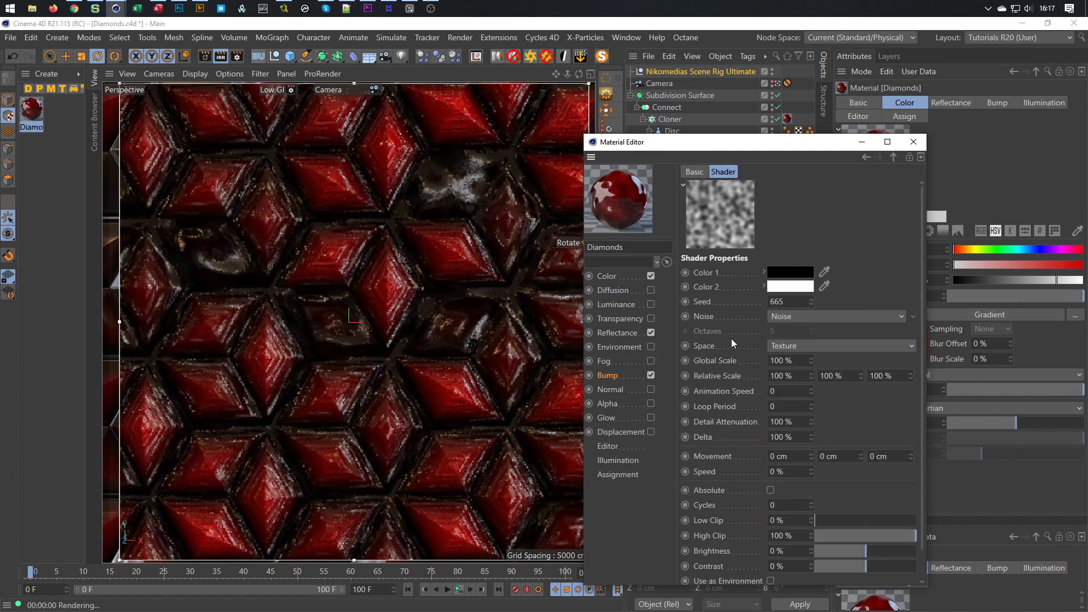
click(790, 361)
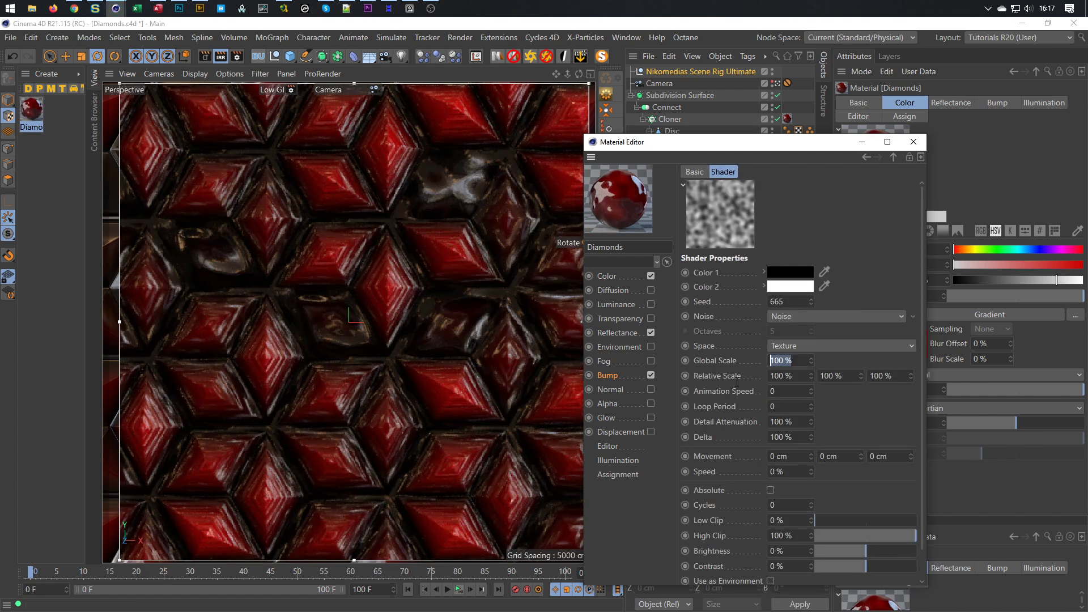
text(5)
key(Return)
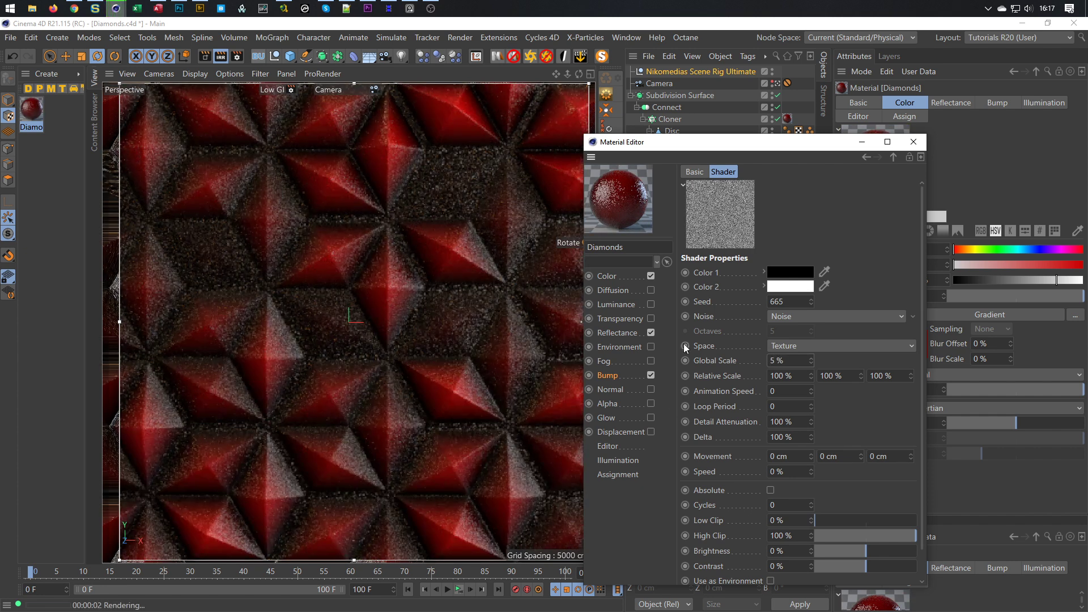
click(789, 317)
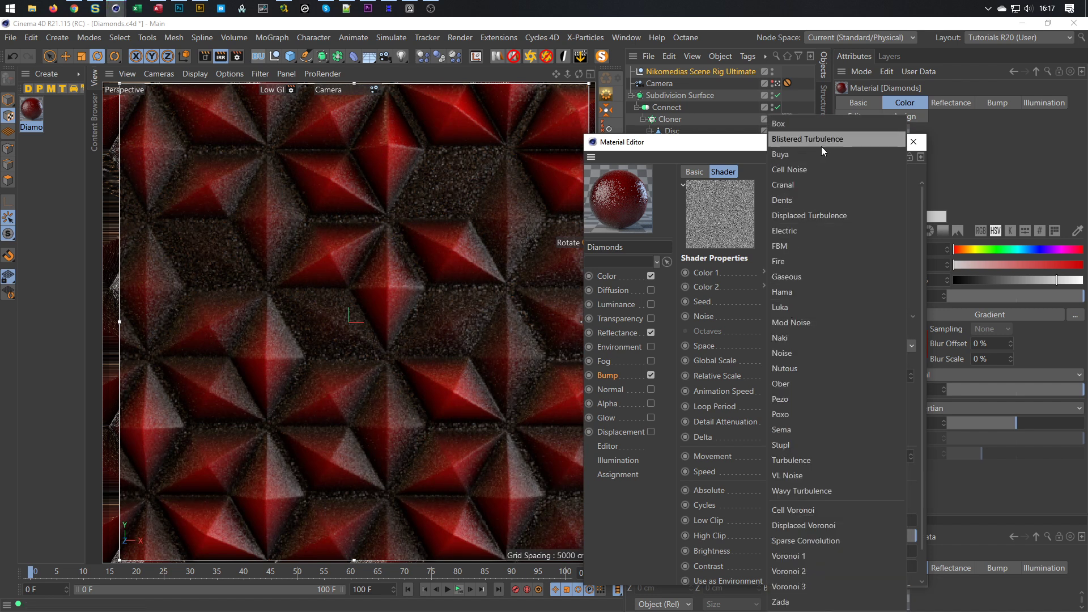
click(814, 201)
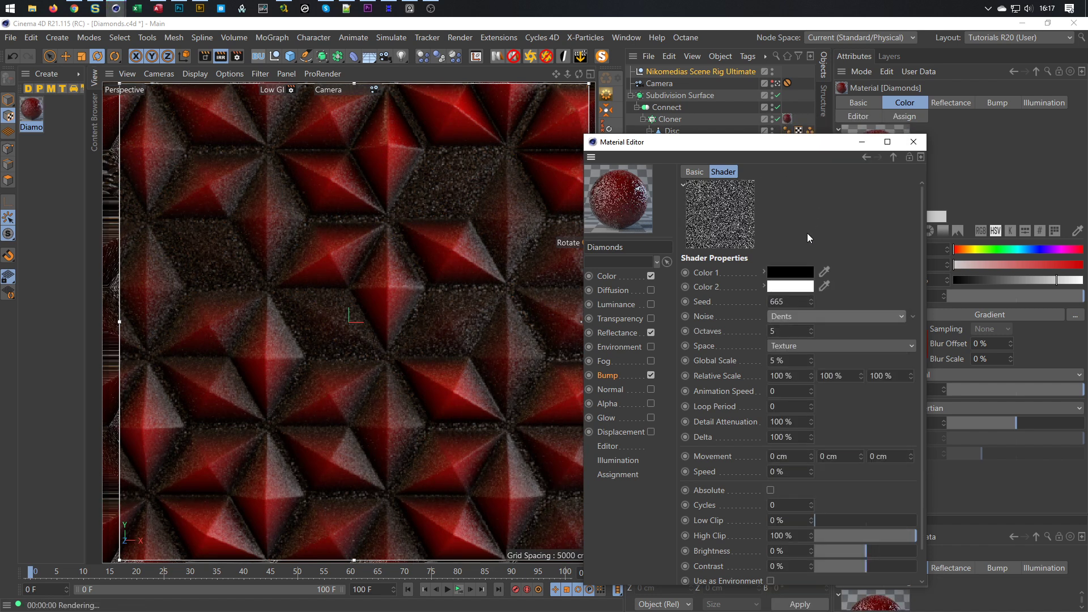
Step: Set the Diamonds material's bump Strength to 5 %
click(626, 375)
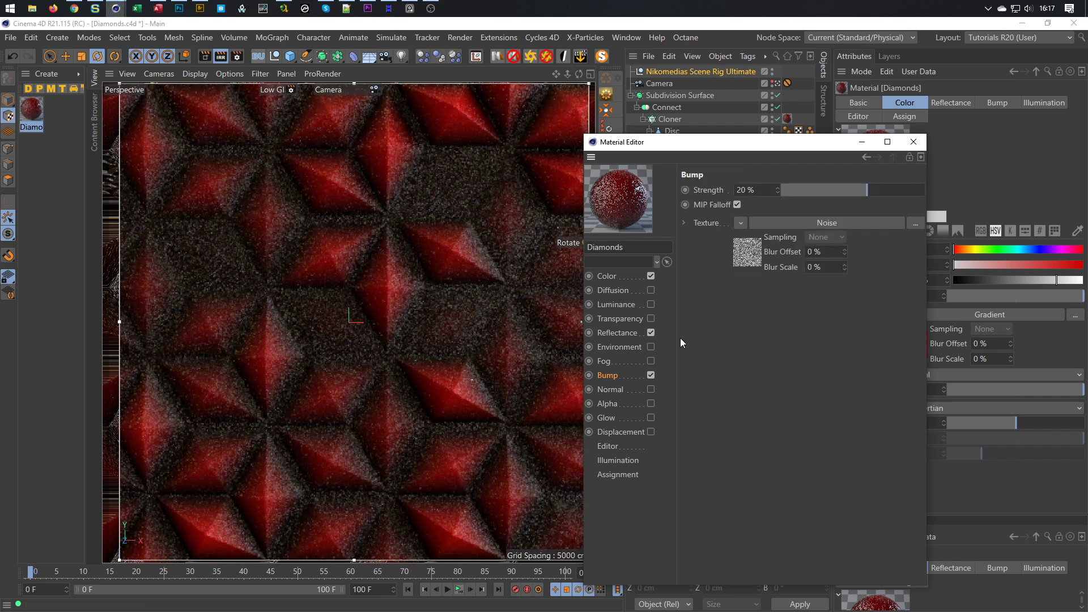
drag(757, 191, 688, 219)
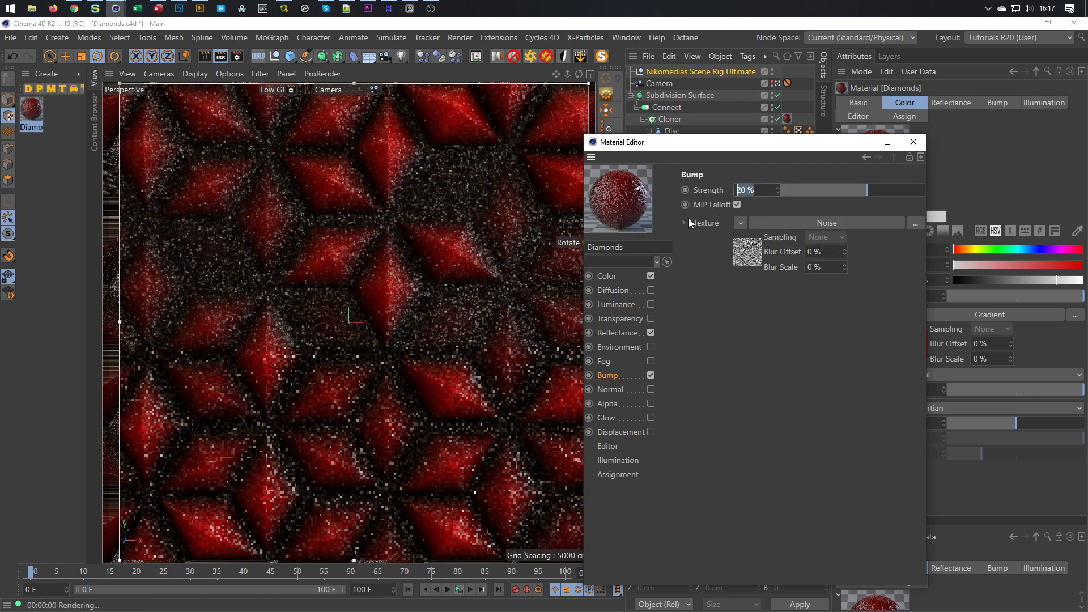
text(5)
key(Return)
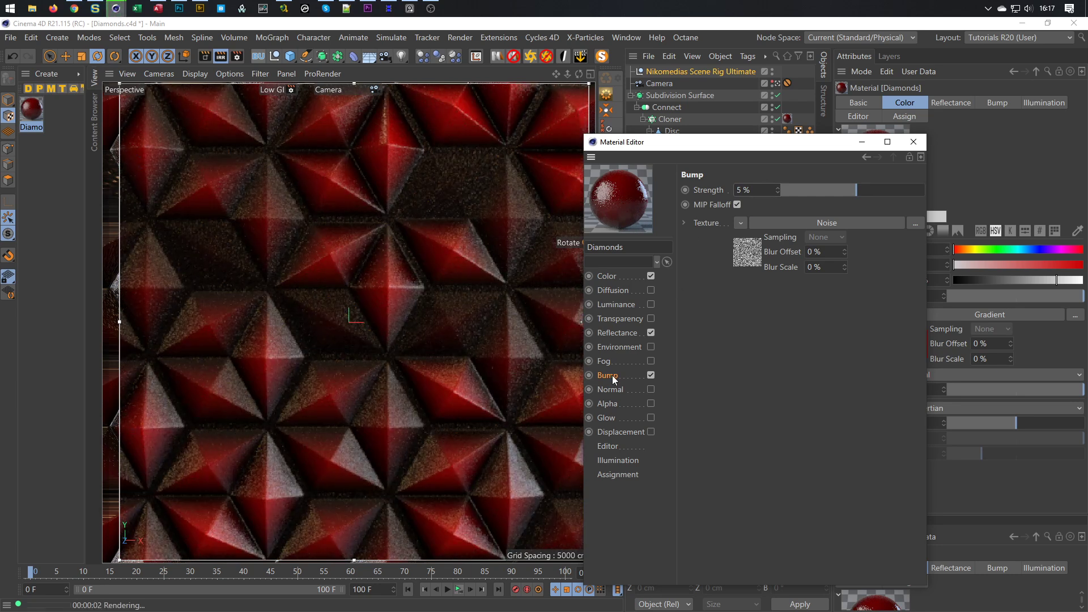
Step: Darken the bump Noise shader's Color 2 to a V of 39 % and turn off the interactive render region
click(747, 253)
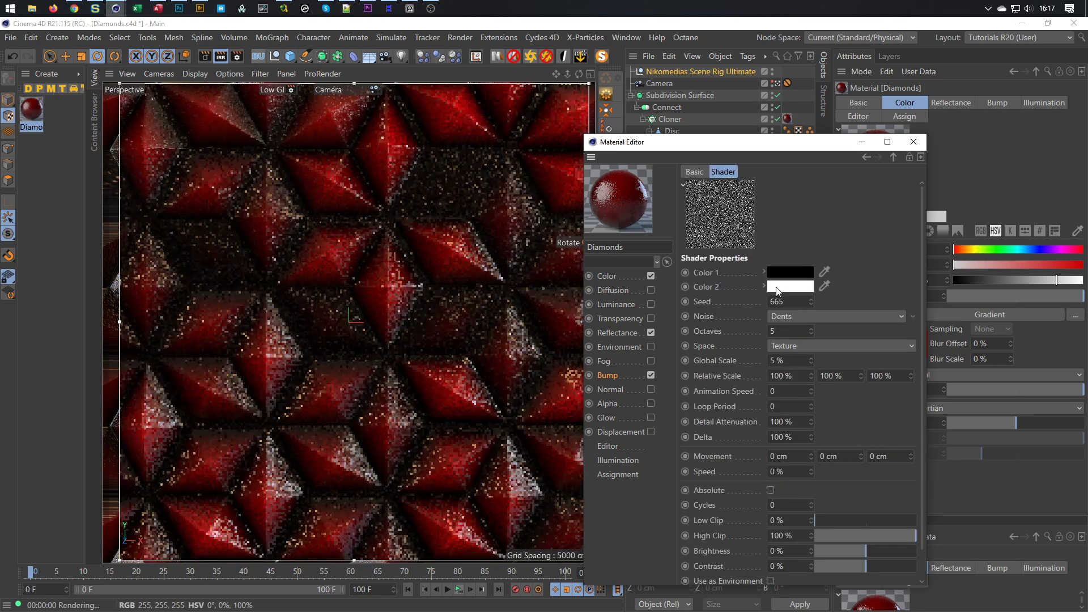
click(764, 287)
click(866, 349)
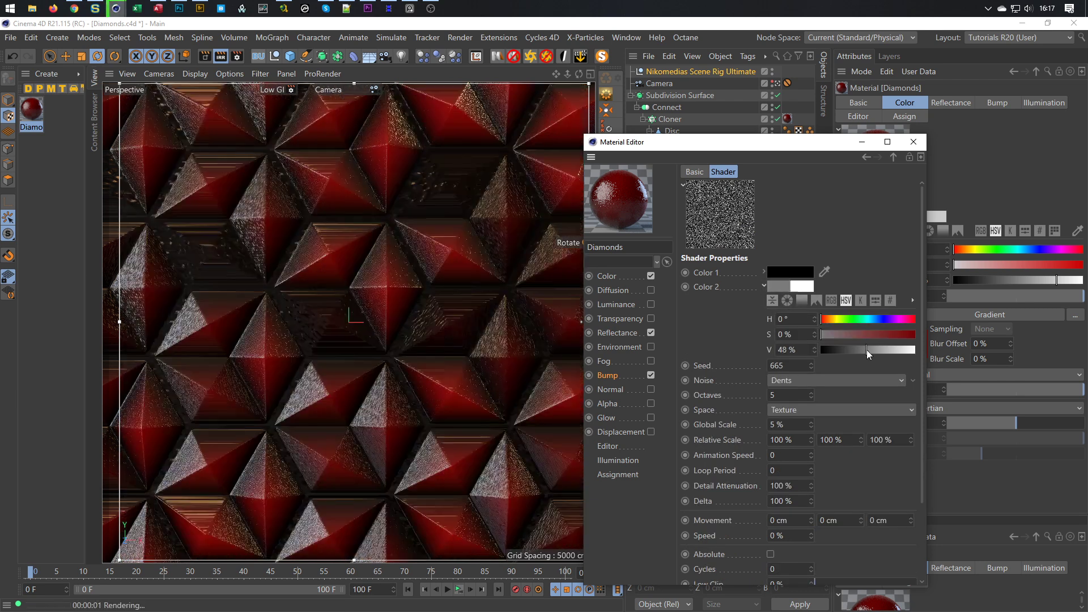
drag(865, 351, 844, 351)
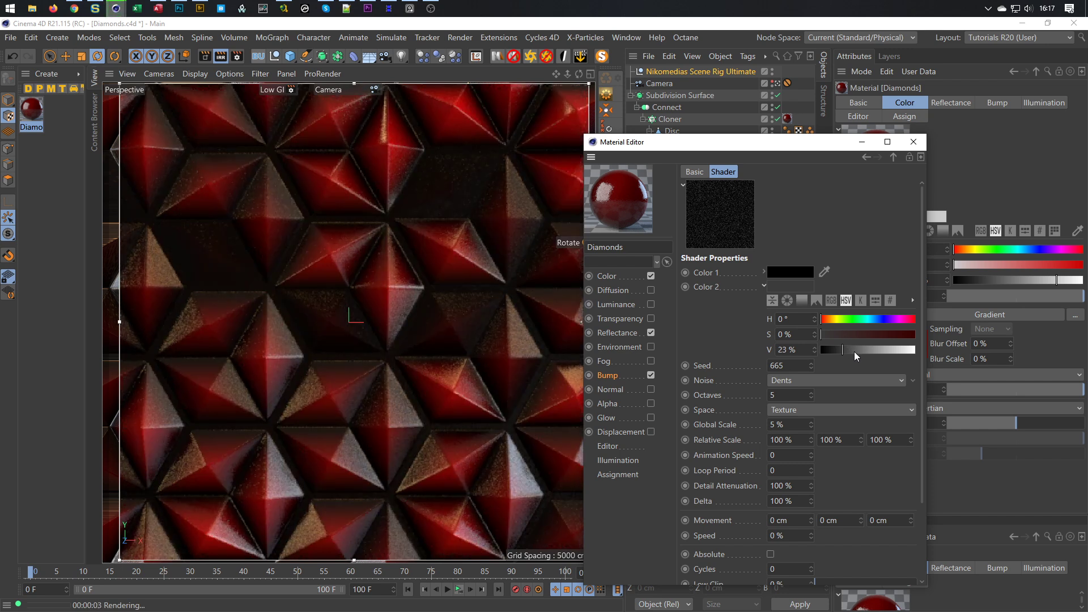
click(855, 351)
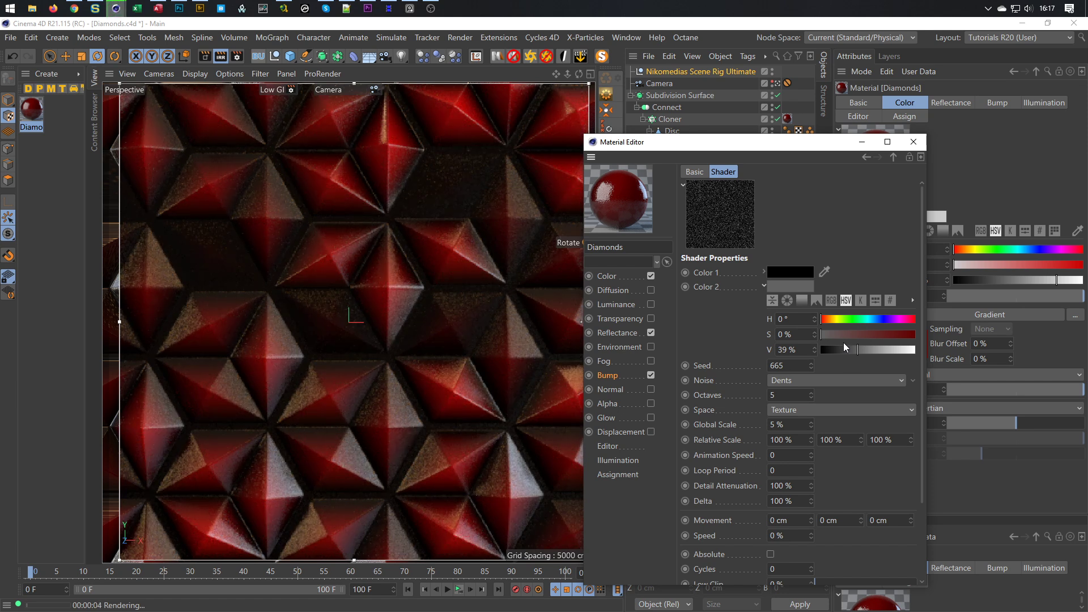
click(913, 142)
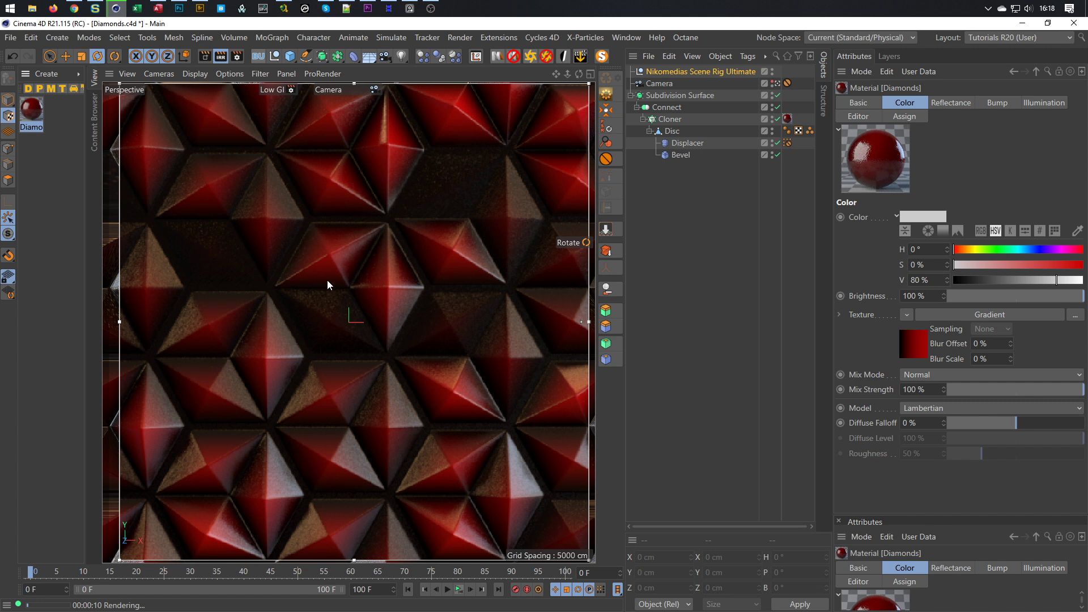
click(220, 57)
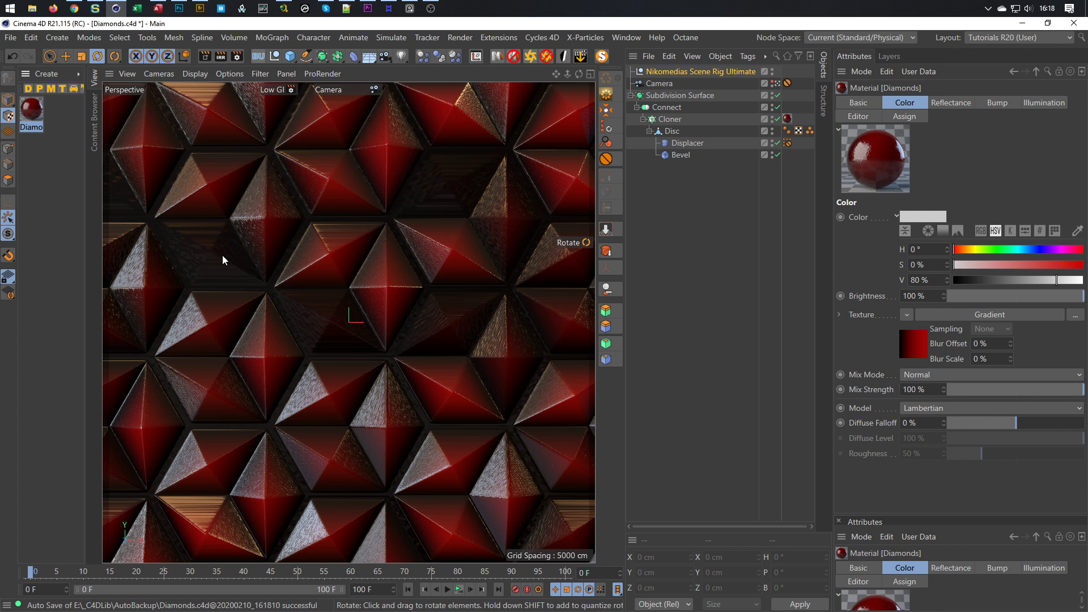
Step: Give the Connect object a Collider Body tag
click(667, 107)
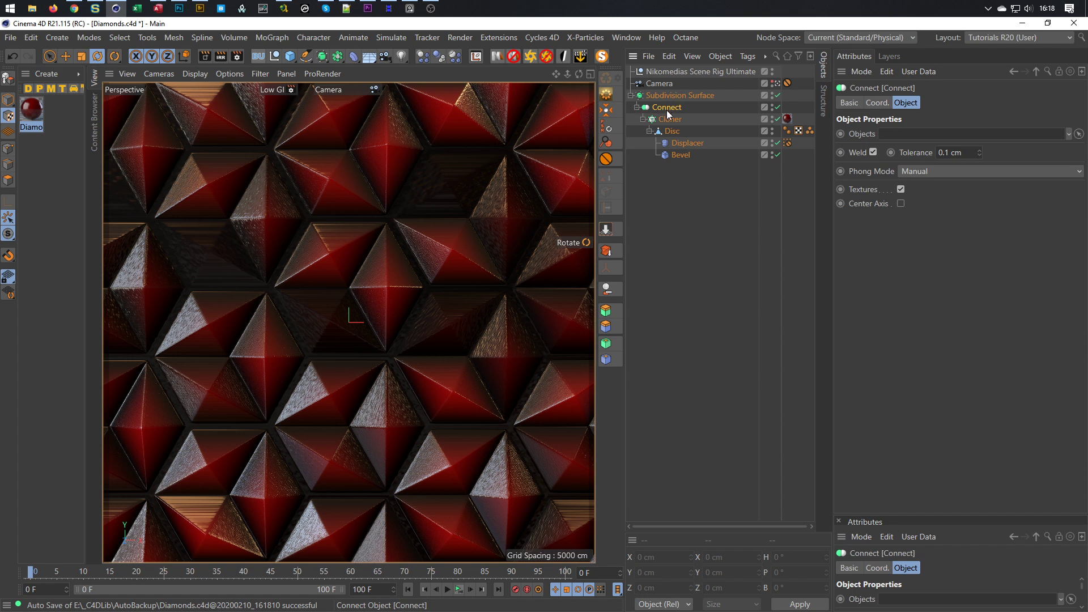
click(440, 57)
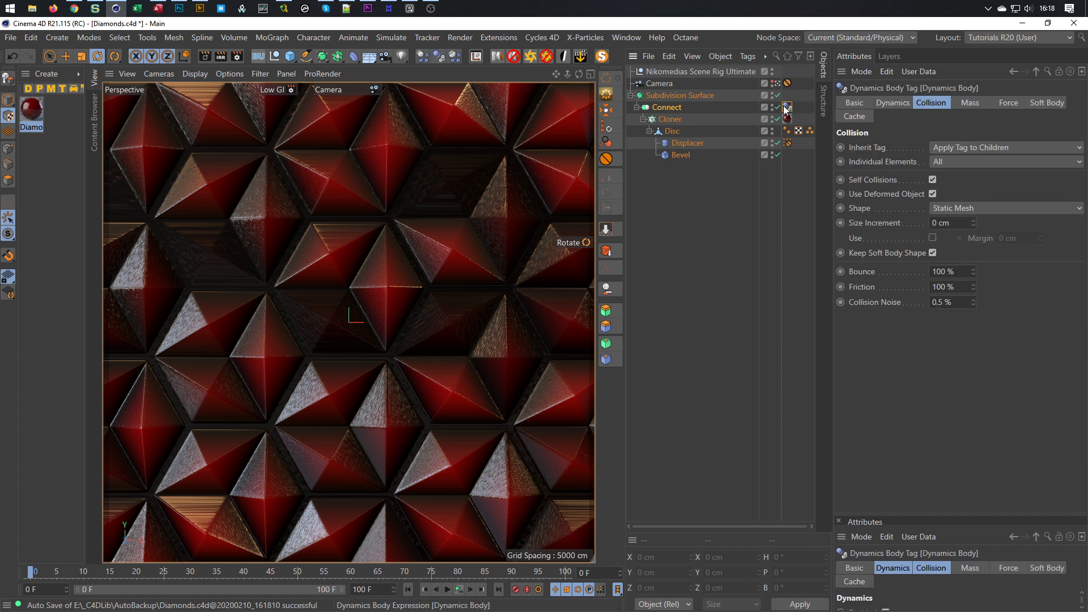
right_click(669, 111)
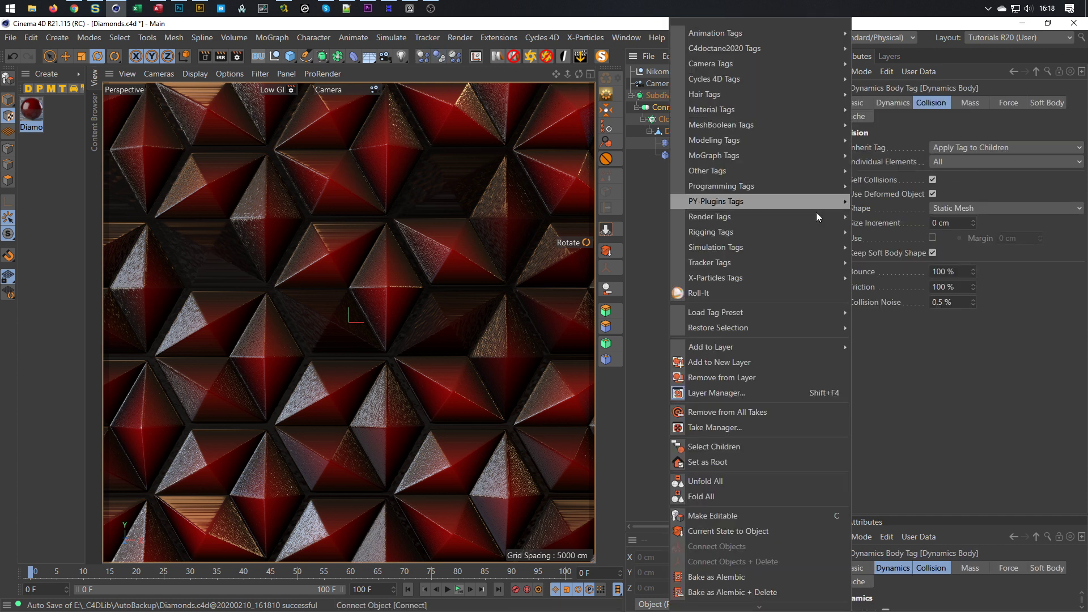
mouse_move(800, 251)
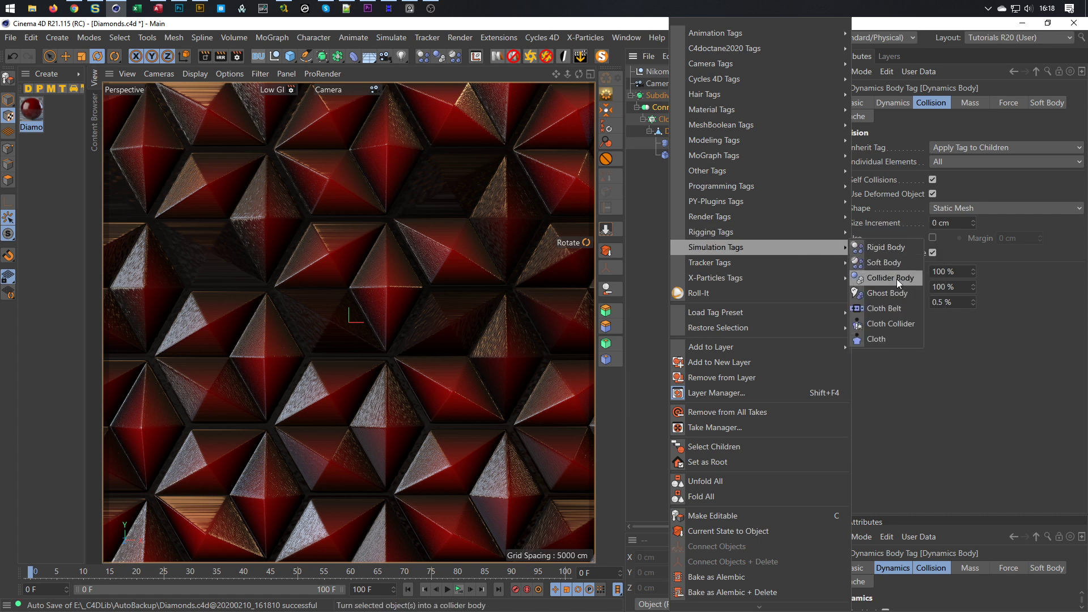
click(629, 198)
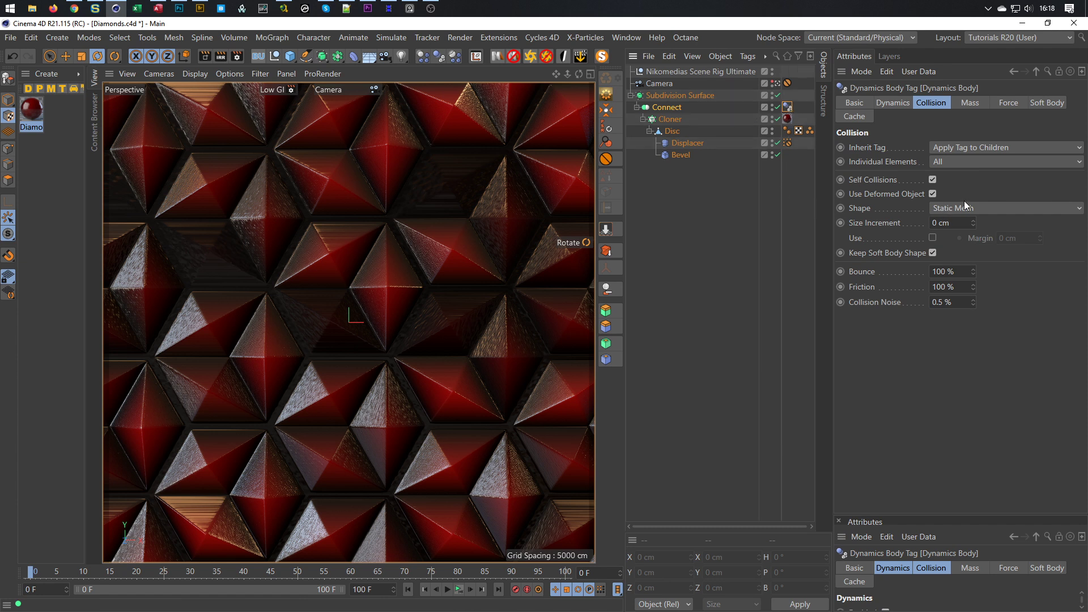
Step: Set the collider tag's Inherit Tag to None and its Individual Elements to Off
click(953, 147)
click(985, 156)
click(980, 162)
click(980, 177)
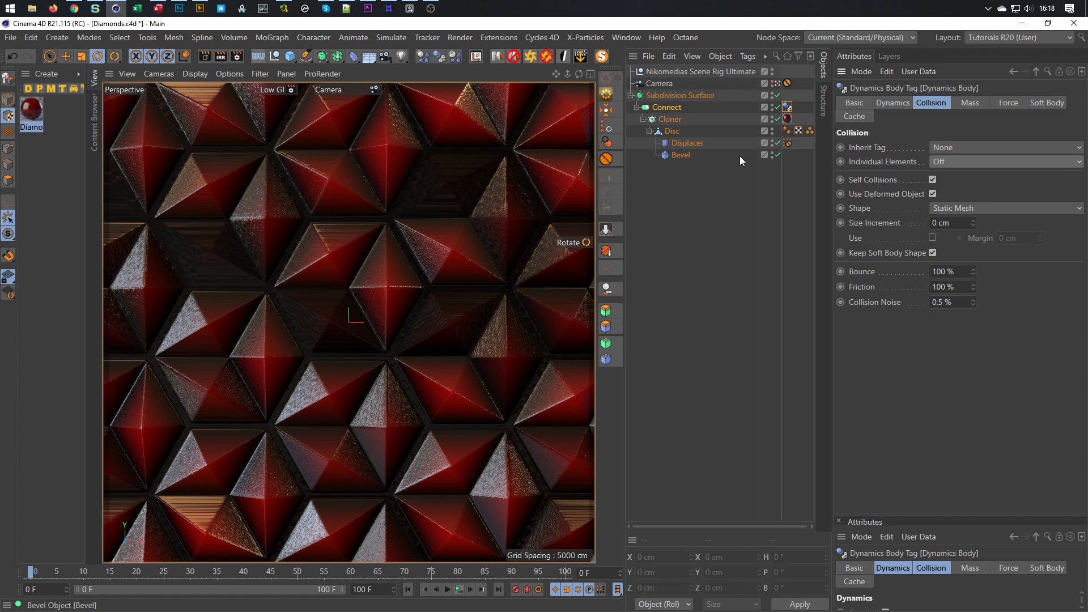
Step: Add a Sphere with a 10 cm radius and place it last in the object hierarchy, below the Subdivision Surface group
drag(290, 56, 566, 111)
double_click(936, 141)
text(100)
key(Return)
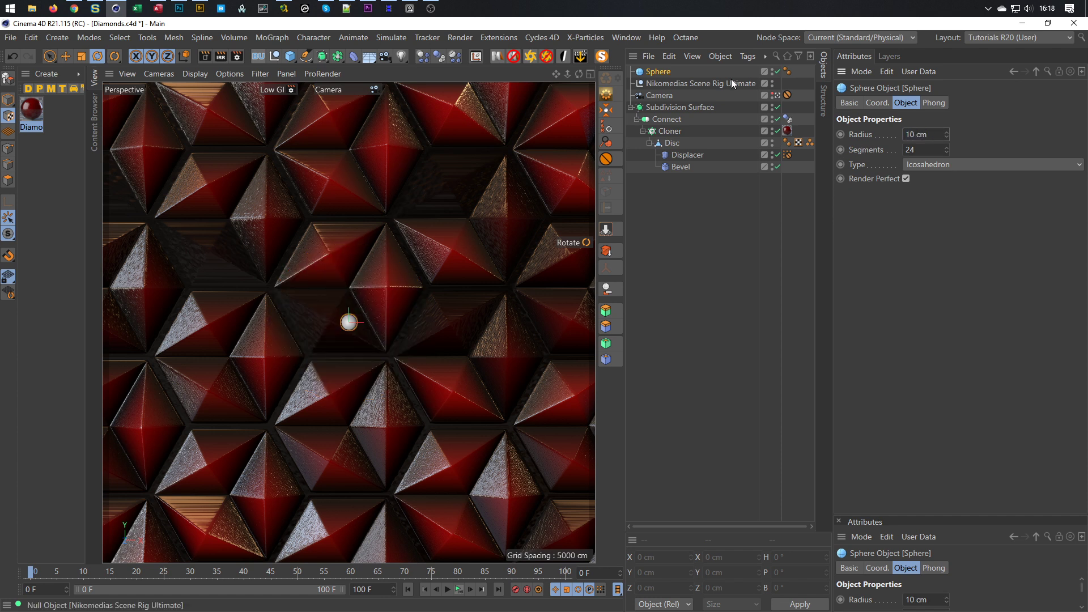
drag(664, 73, 647, 173)
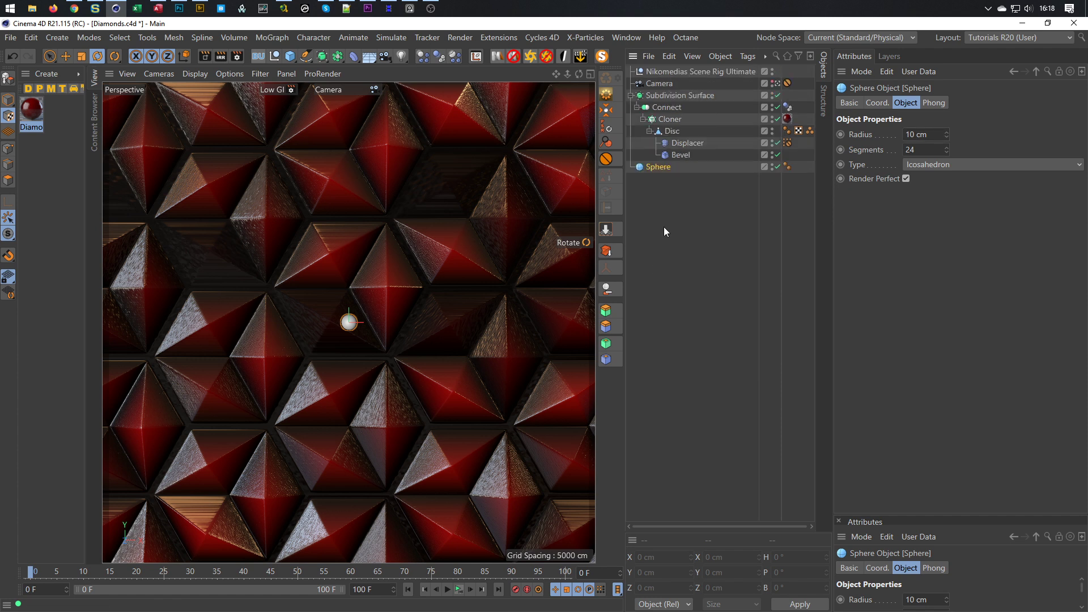
Step: Put the Sphere into a new Cloner and set the Cloner's mode to Grid Array
click(276, 35)
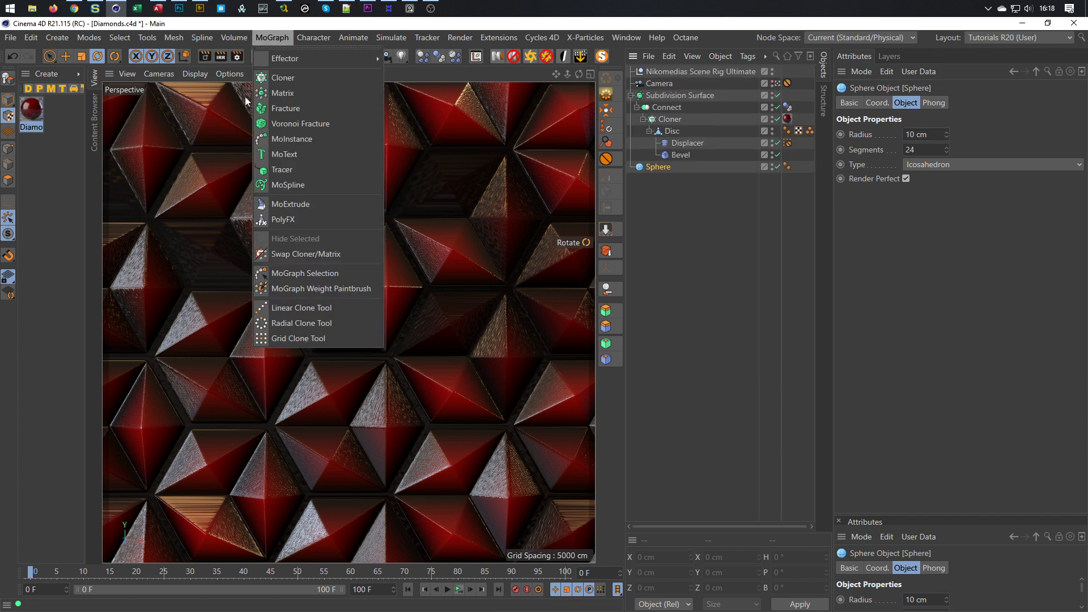
alt+click(288, 84)
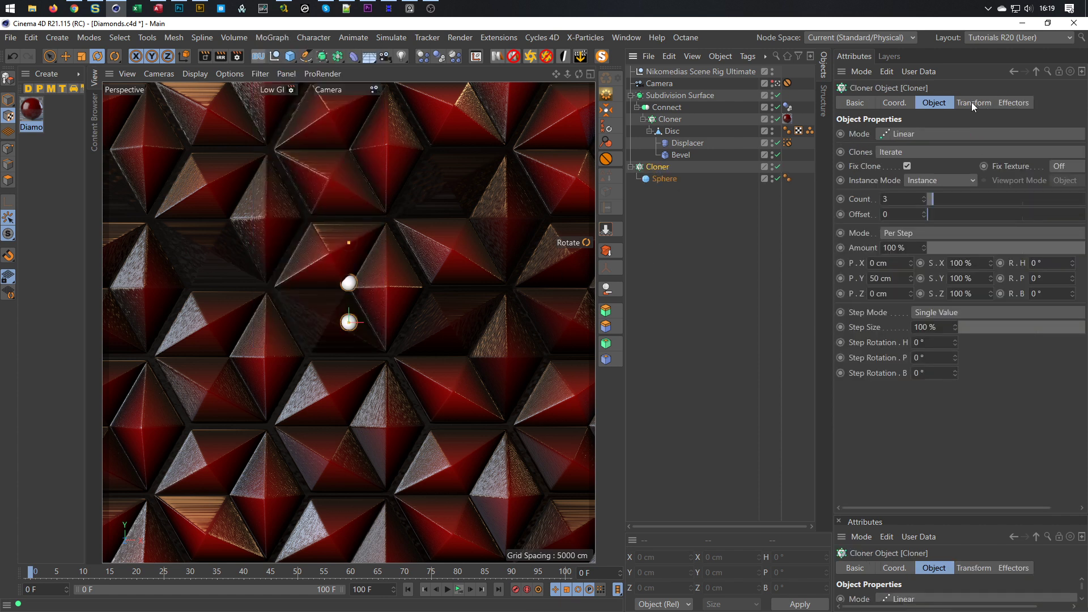
click(979, 134)
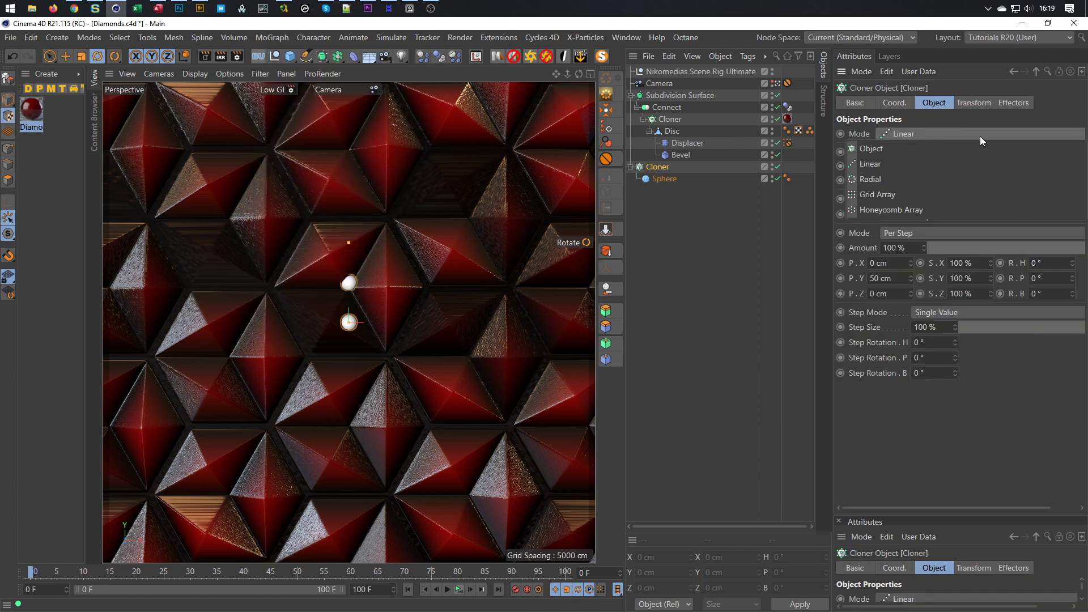
click(942, 195)
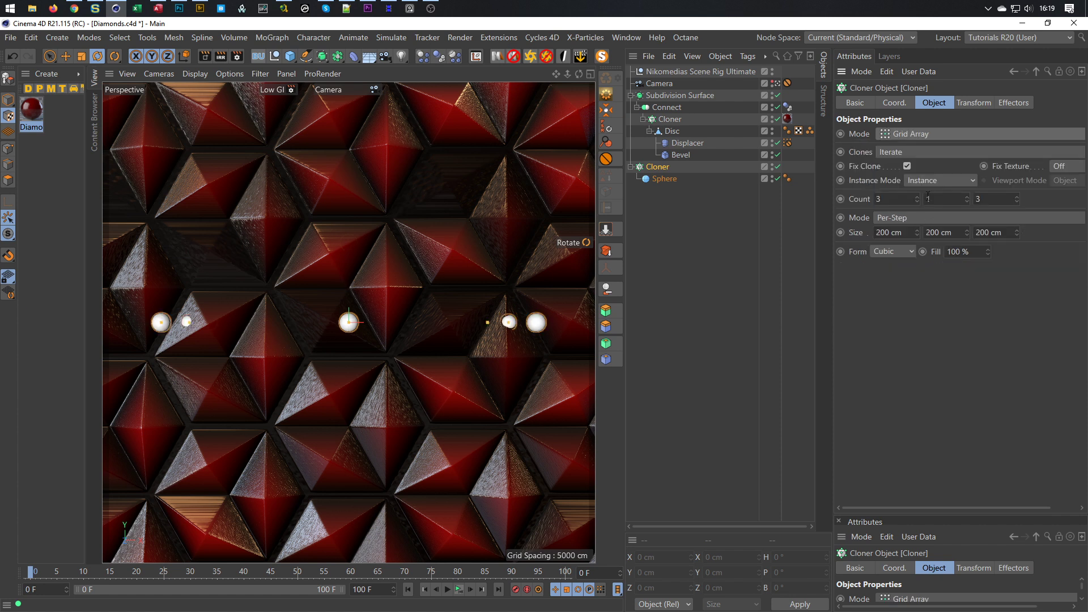
Step: Set the sphere Cloner's grid count to 3, 3 and 1
double_click(928, 196)
text(3)
key(Tab)
text(1)
key(Return)
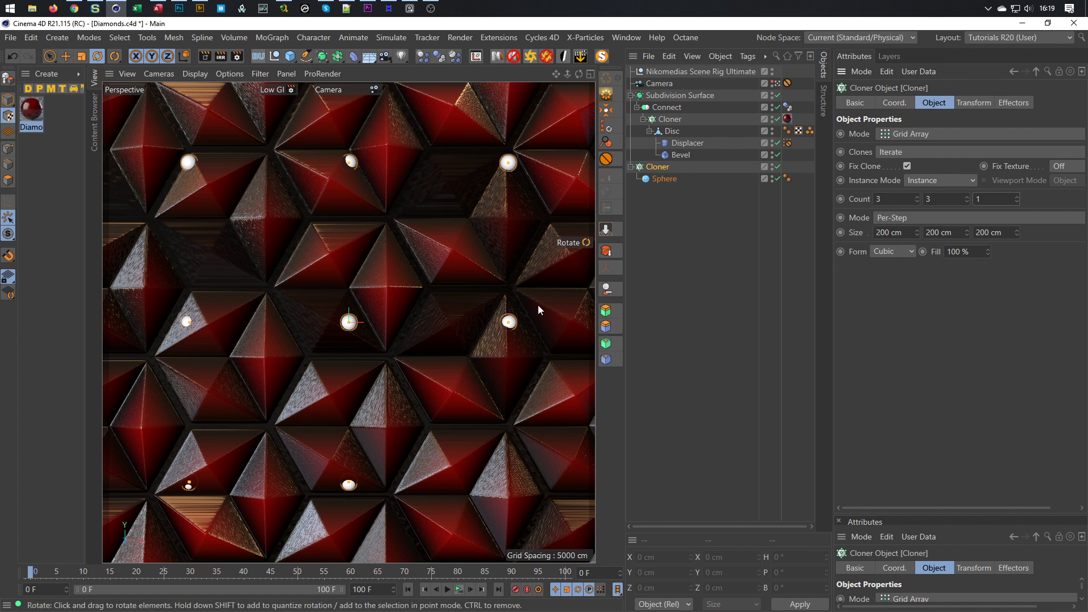
Step: Set the sphere Cloner's per-step size to 280, 280 and 0 cm, then switch its size mode to Endpoint
drag(916, 231, 916, 211)
click(894, 236)
key(Tab)
text(280)
key(Tab)
text(0)
key(Return)
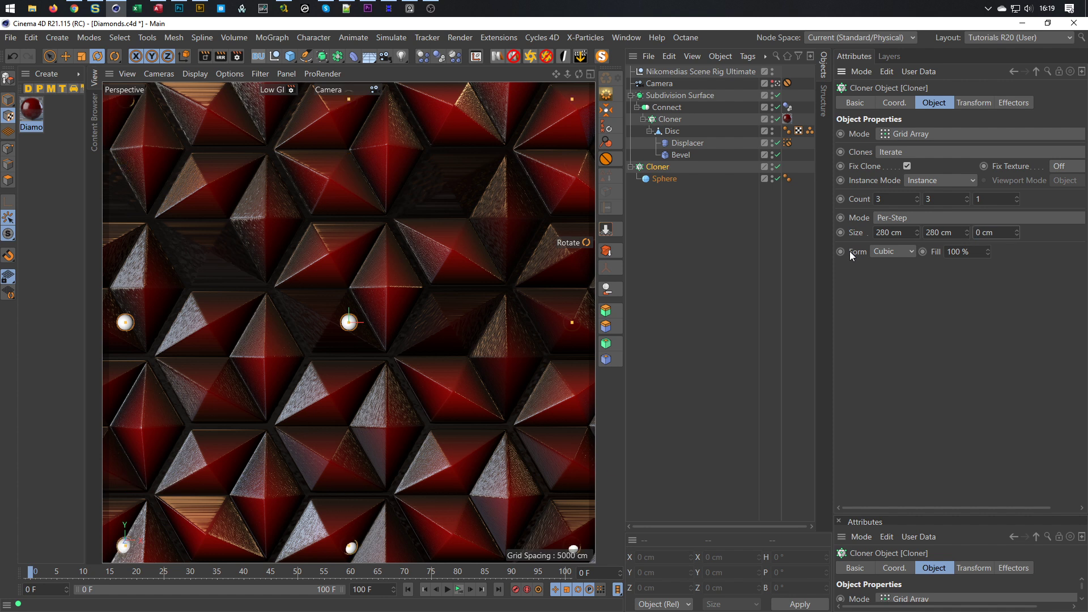
click(903, 219)
click(894, 244)
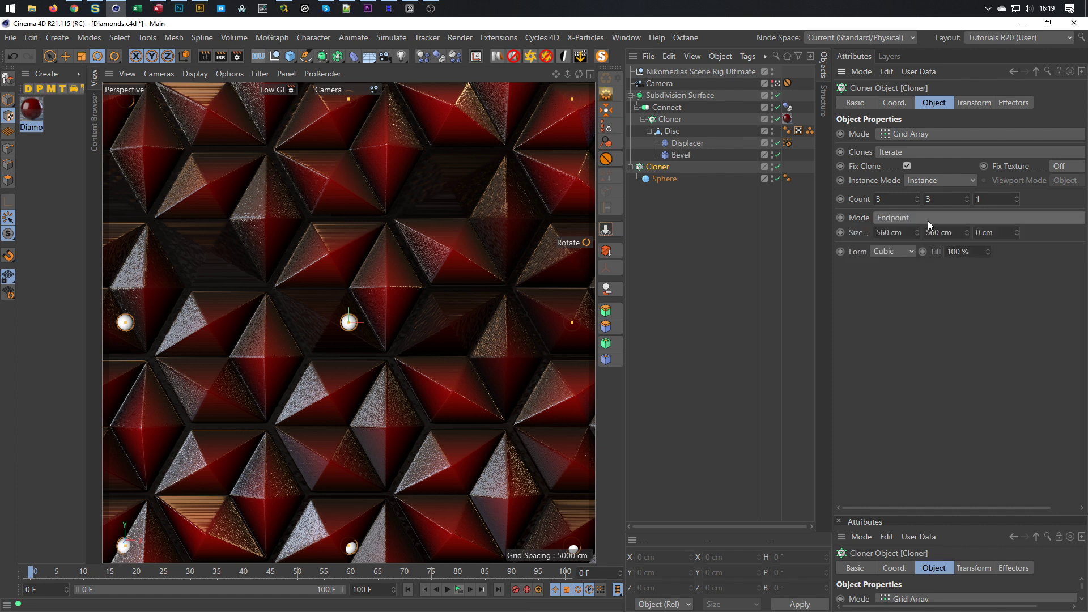
Step: Raise the sphere Cloner's grid count to 20 in X and 20 in Y
drag(917, 196, 858, 209)
text(20)
key(Tab)
text(20)
key(Return)
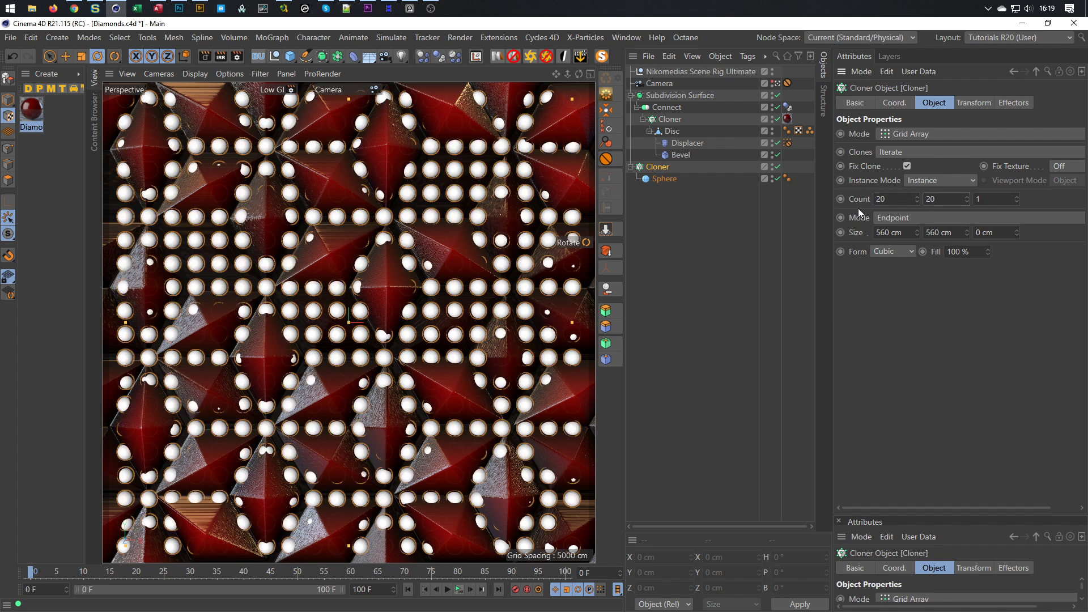
Step: Move the sphere Cloner along Z to about -62 cm, clear of the diamond tips, and return to the perspective view
middle_click(451, 260)
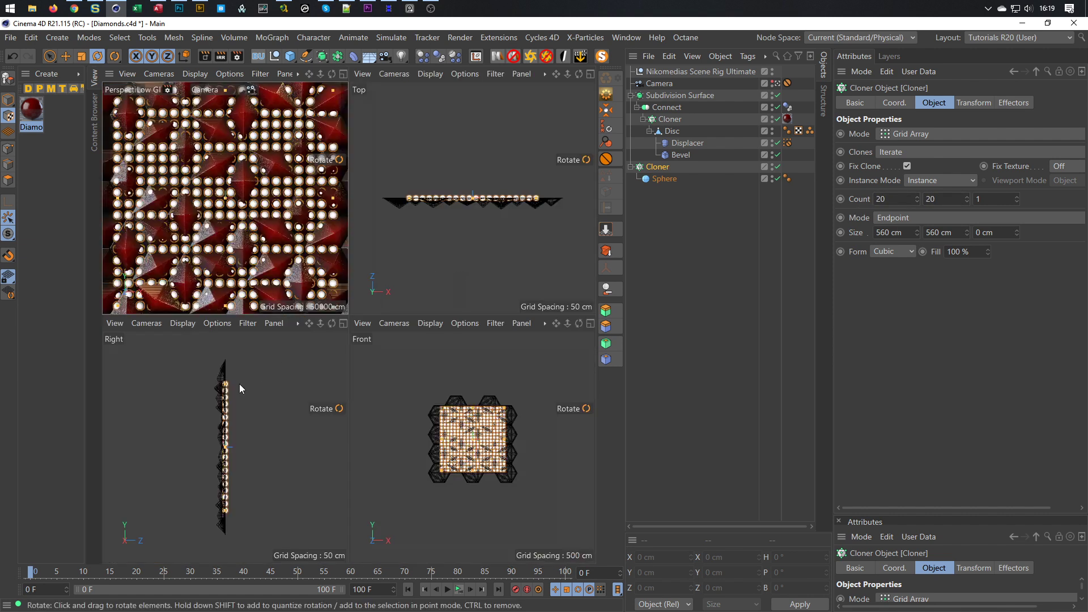
middle_click(267, 375)
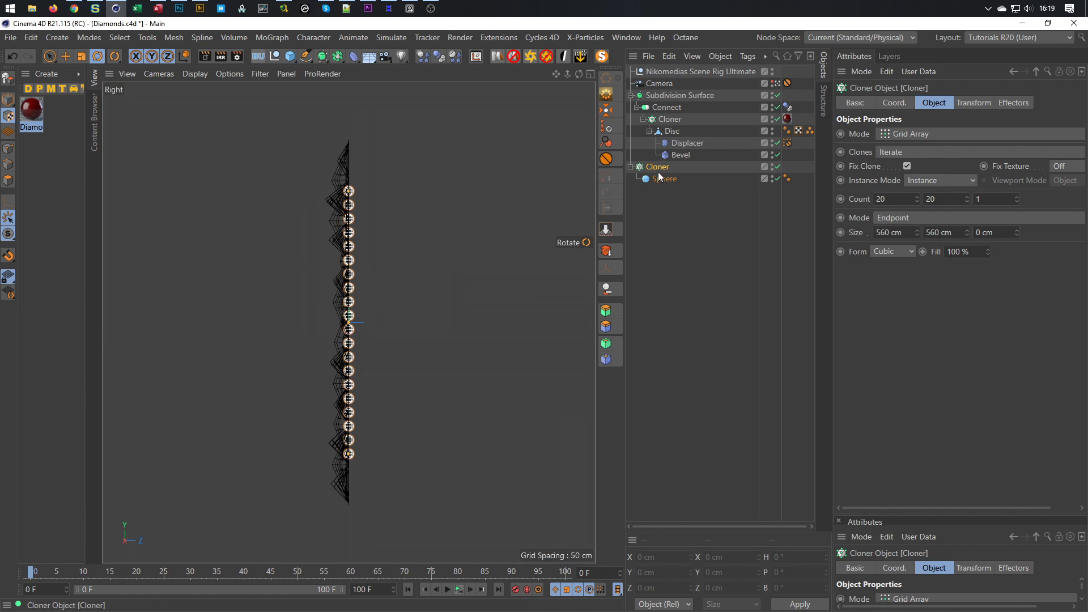
key(e)
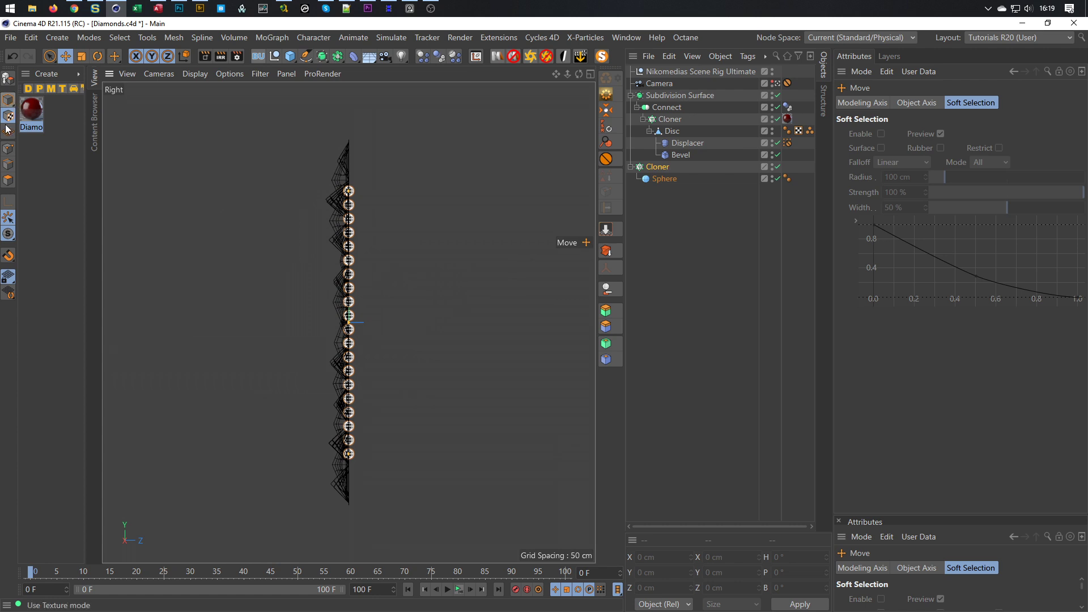
click(11, 104)
drag(406, 320, 380, 323)
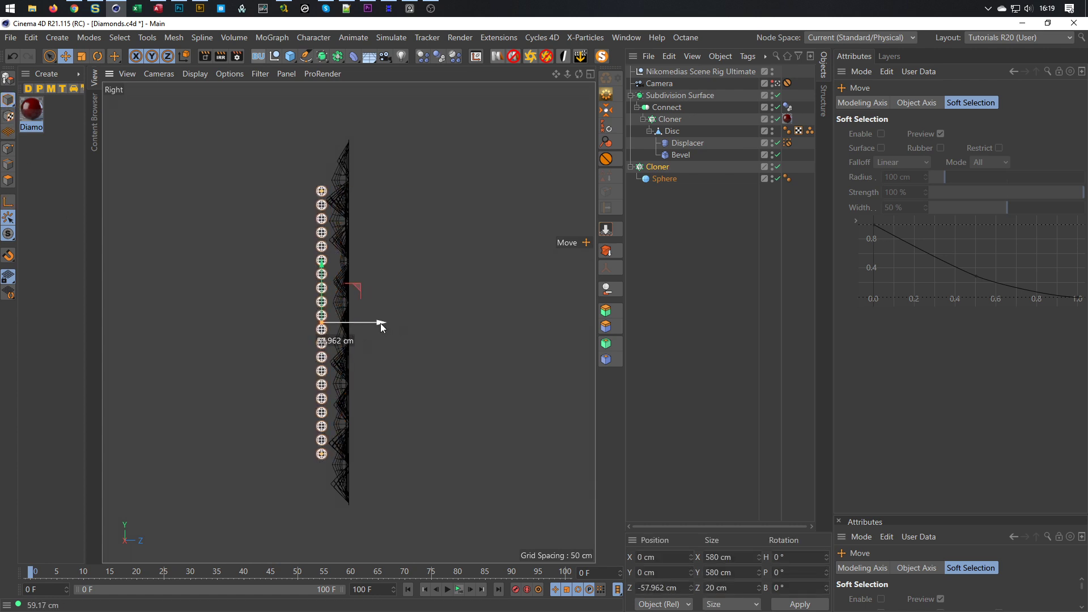
scroll(362, 189, up, 5)
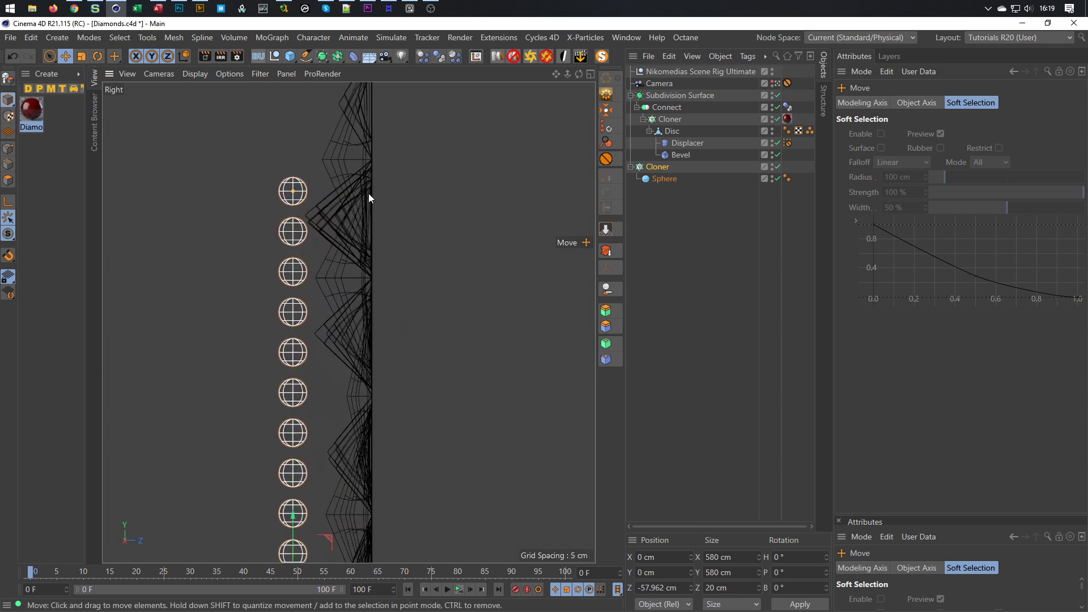
alt+middle_drag(366, 430, 414, 369)
drag(383, 449, 375, 444)
middle_click(351, 267)
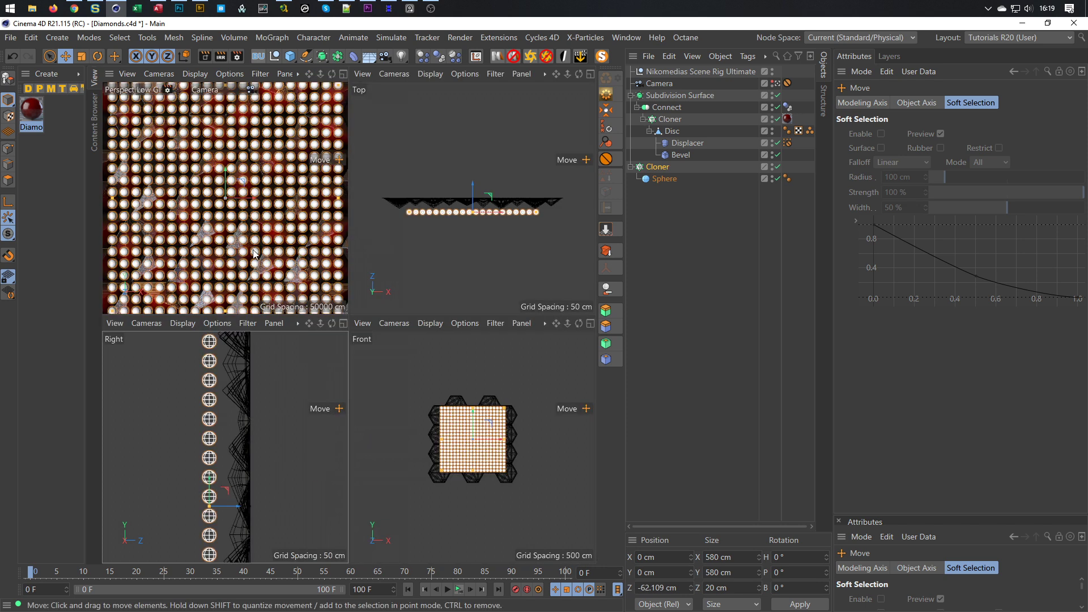
middle_click(255, 251)
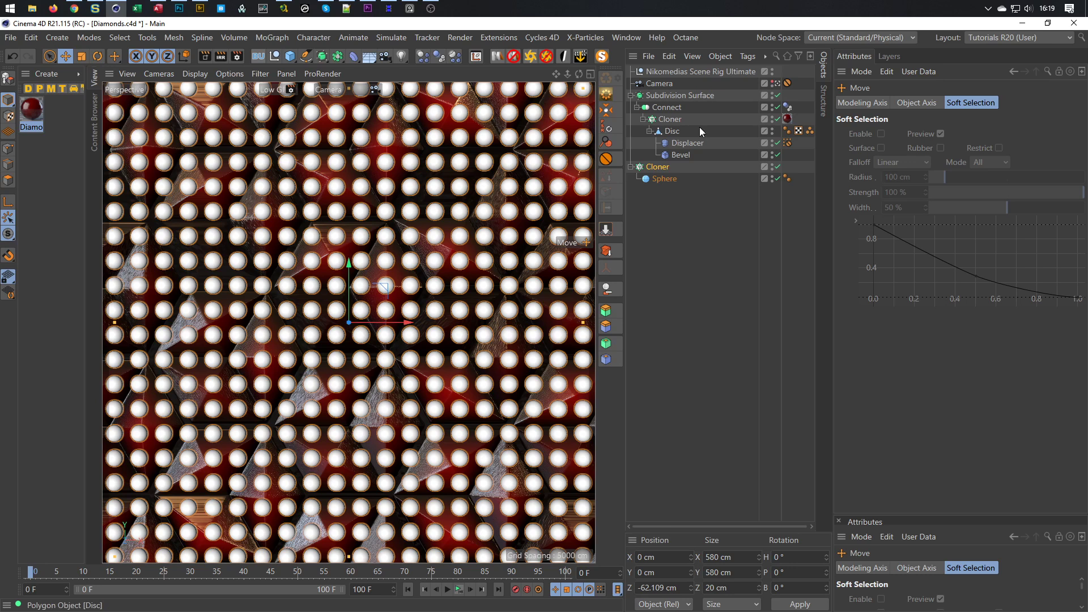
Step: Add a Random effector to the sphere Cloner, place it just above the Cloner in the hierarchy, and check the Cloner's effector list
click(664, 169)
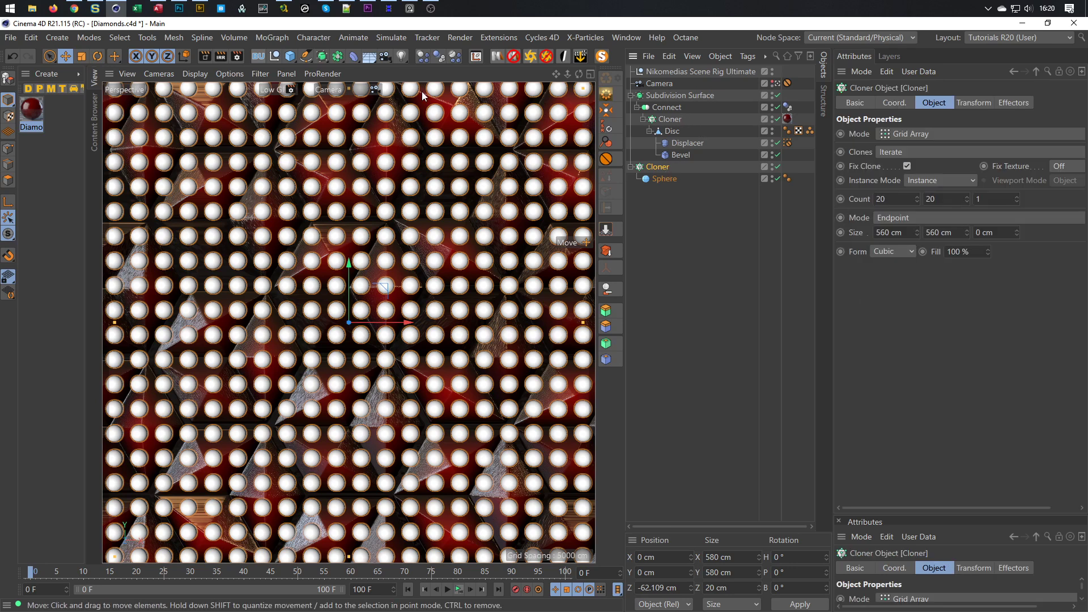
click(267, 36)
mouse_move(311, 59)
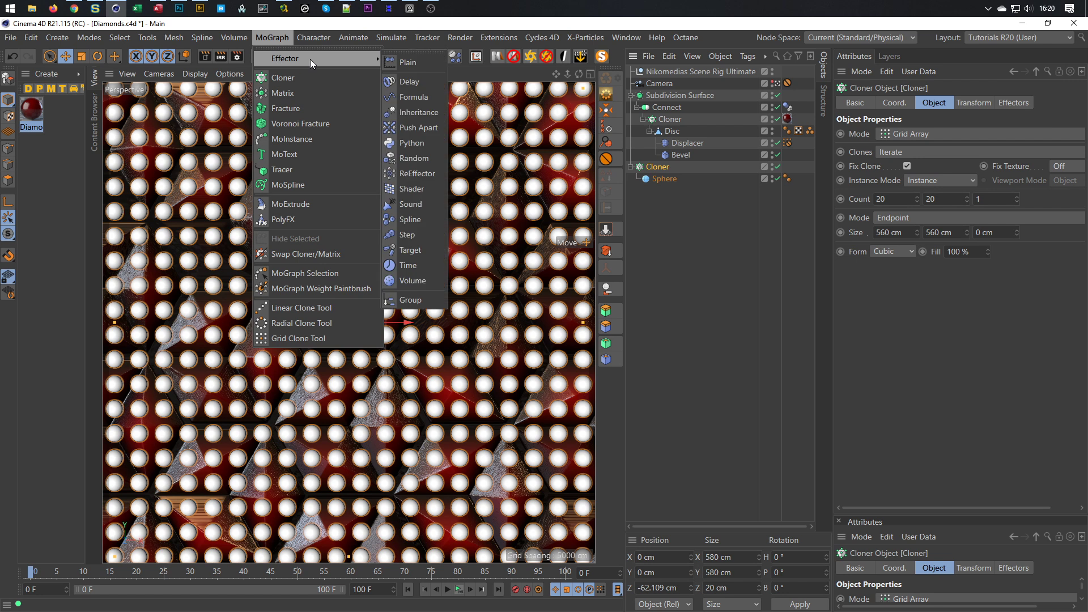
click(413, 158)
drag(657, 69, 652, 176)
click(656, 179)
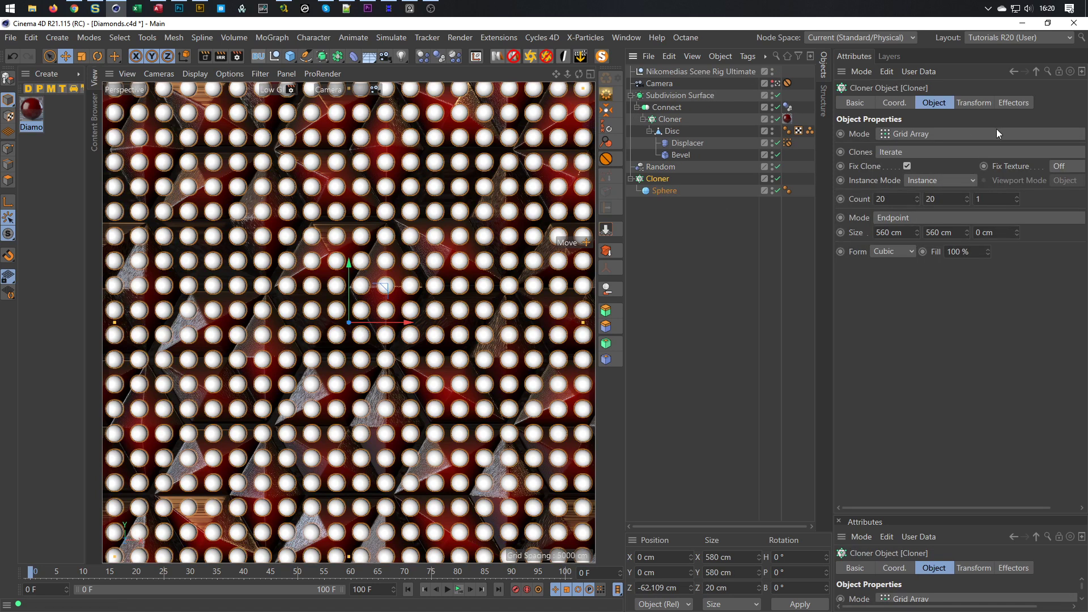
click(1013, 103)
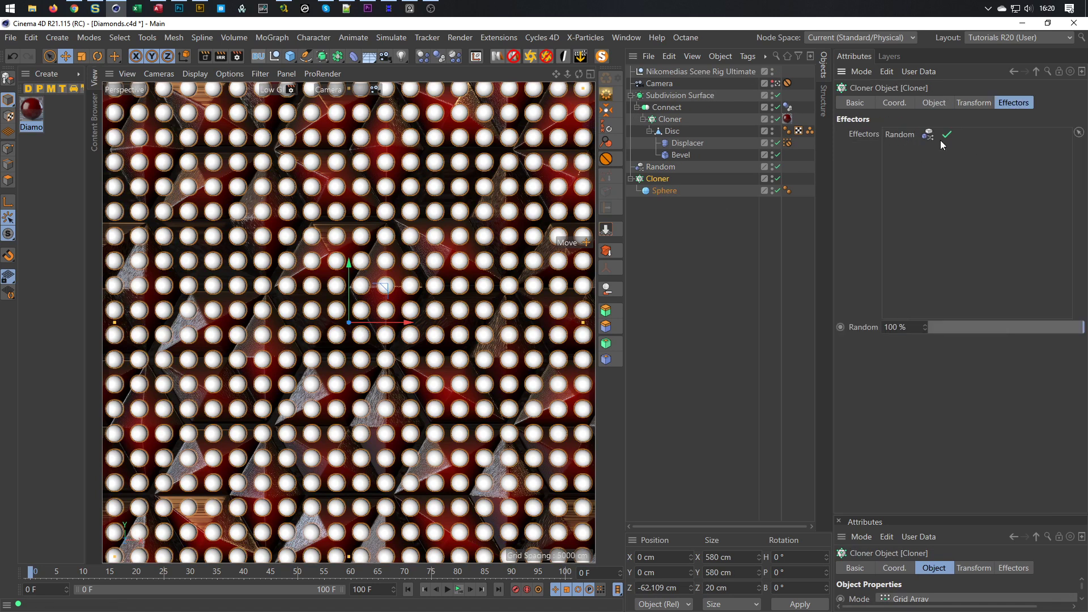
Step: Enable uniform Scale variation on the Random effector and set its Scale value to -0.6
click(660, 166)
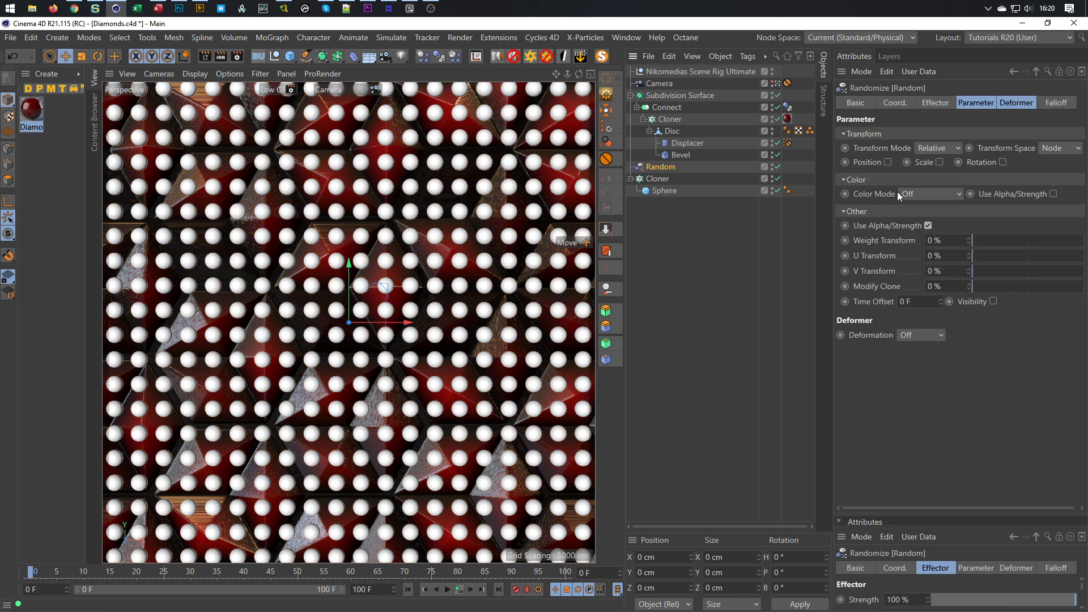
click(938, 163)
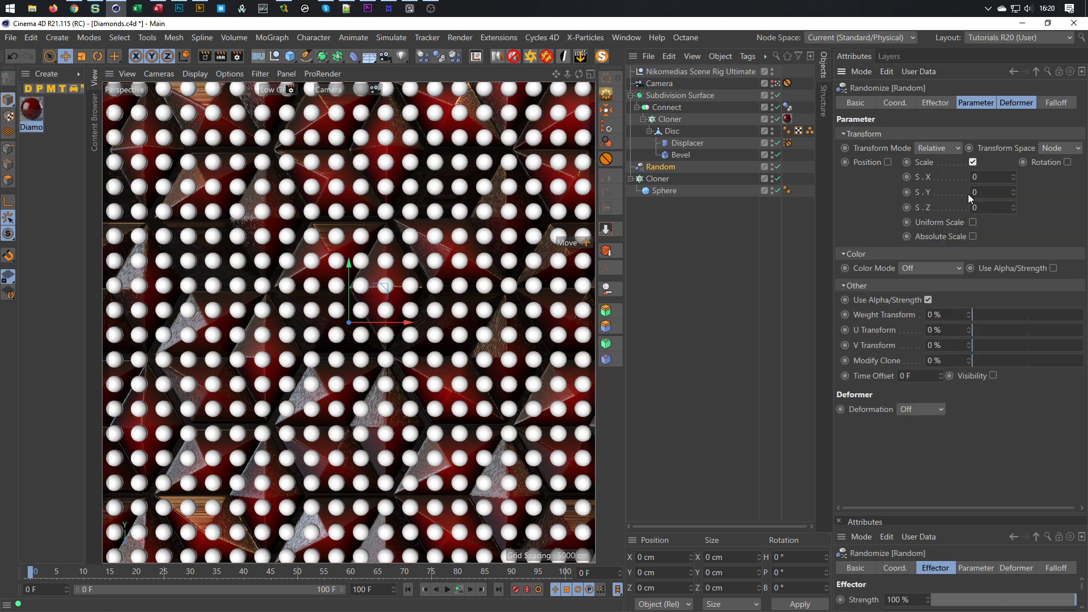
click(973, 222)
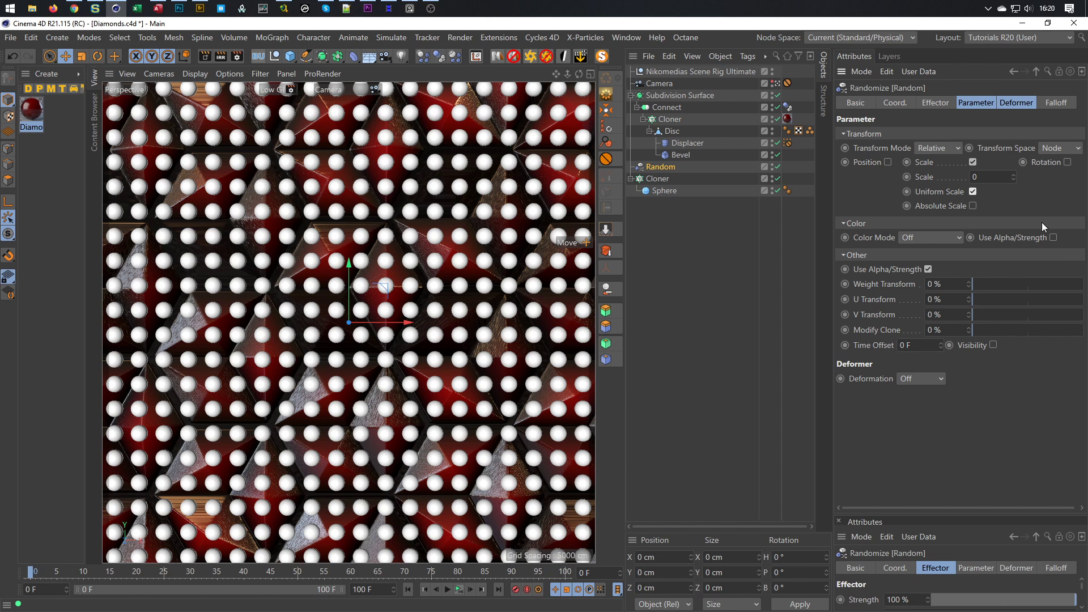
key(BackSpace)
text(-0.6)
key(Return)
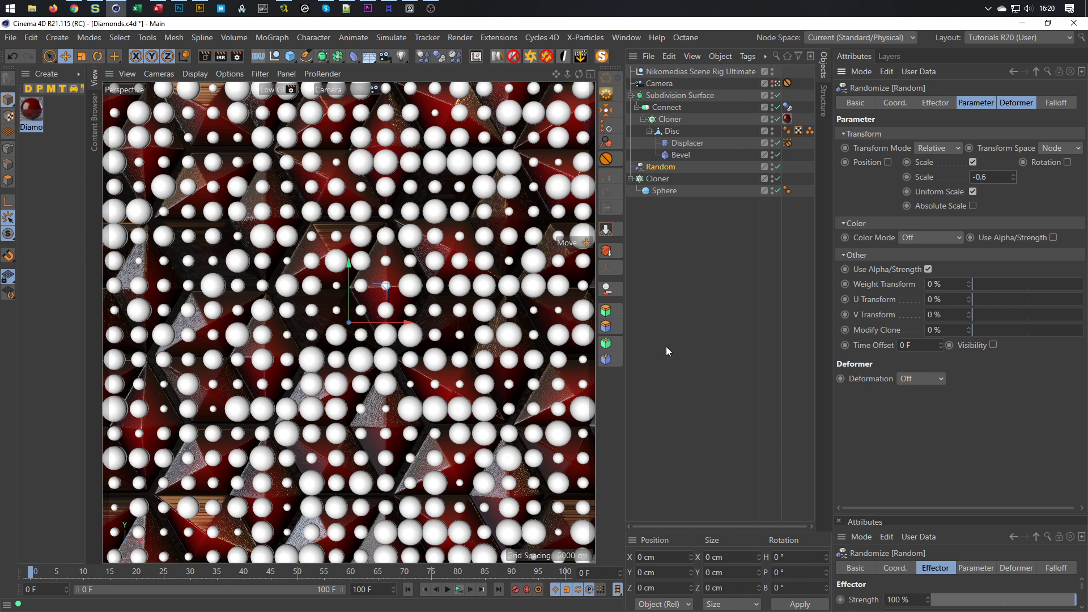
Step: Add a Rigid Body tag to the sphere Cloner and play back the simulation to test it
click(459, 590)
click(459, 594)
click(709, 182)
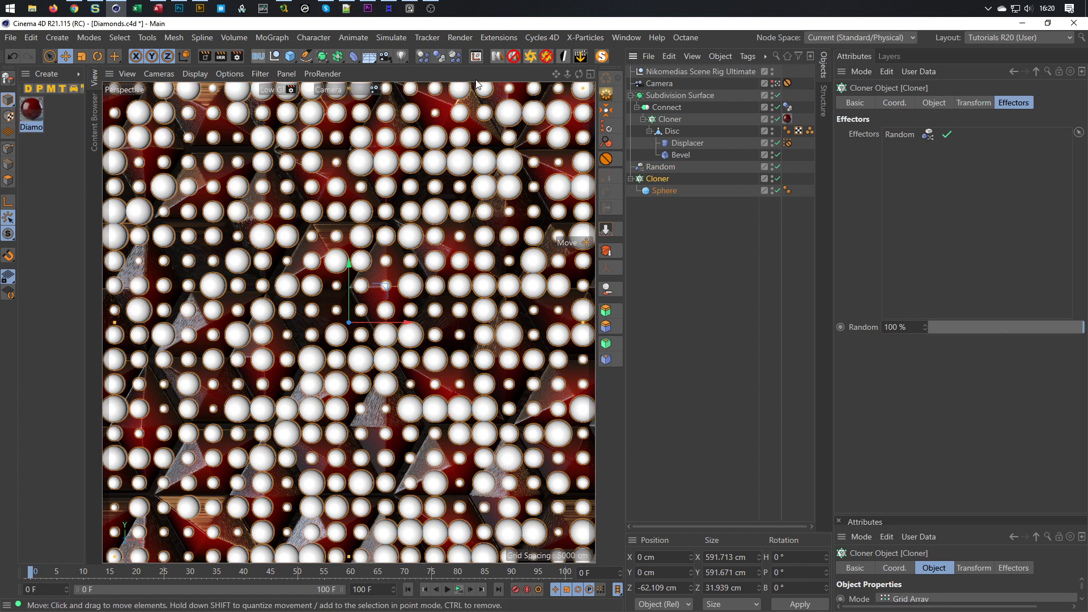
right_click(653, 182)
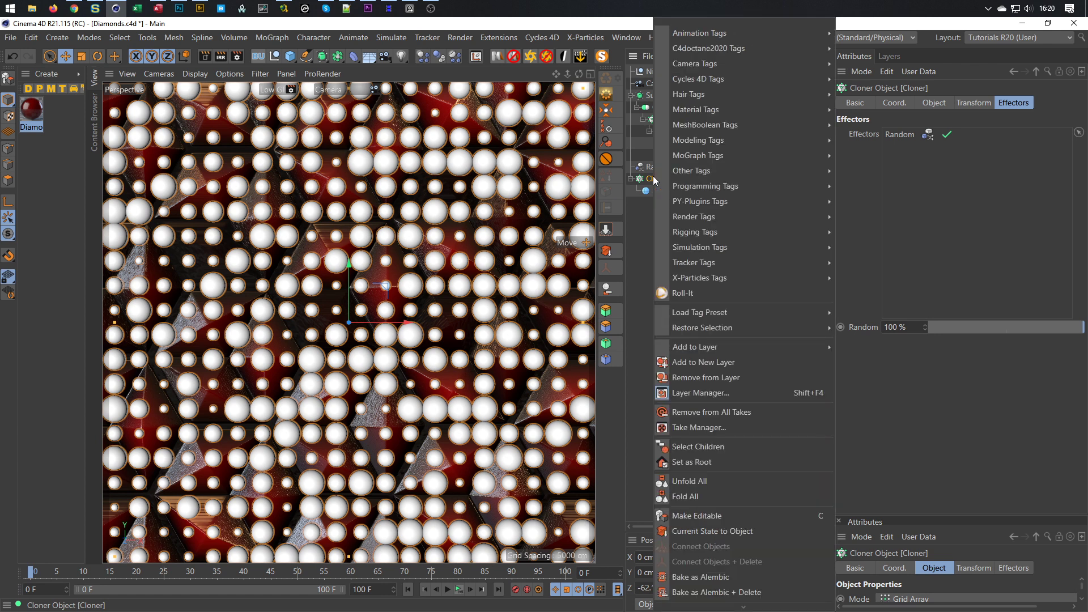
mouse_move(775, 247)
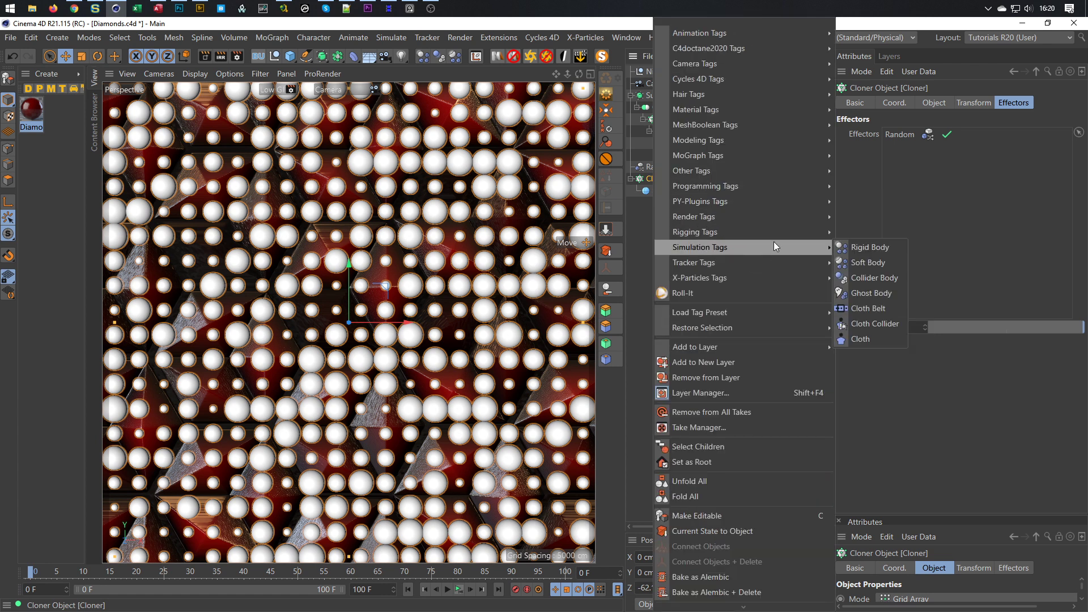
click(873, 247)
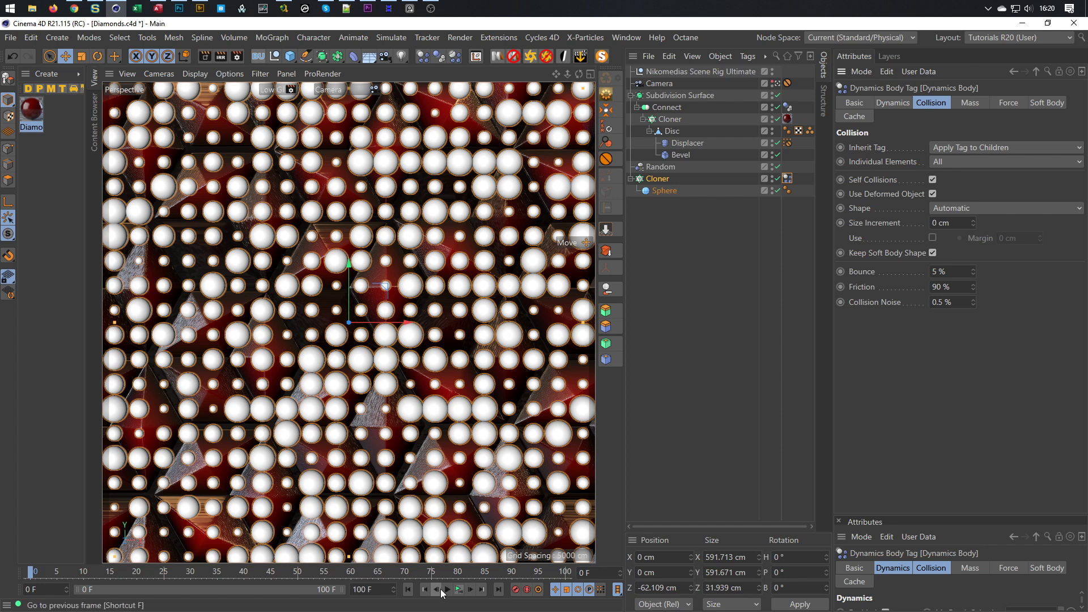
click(458, 591)
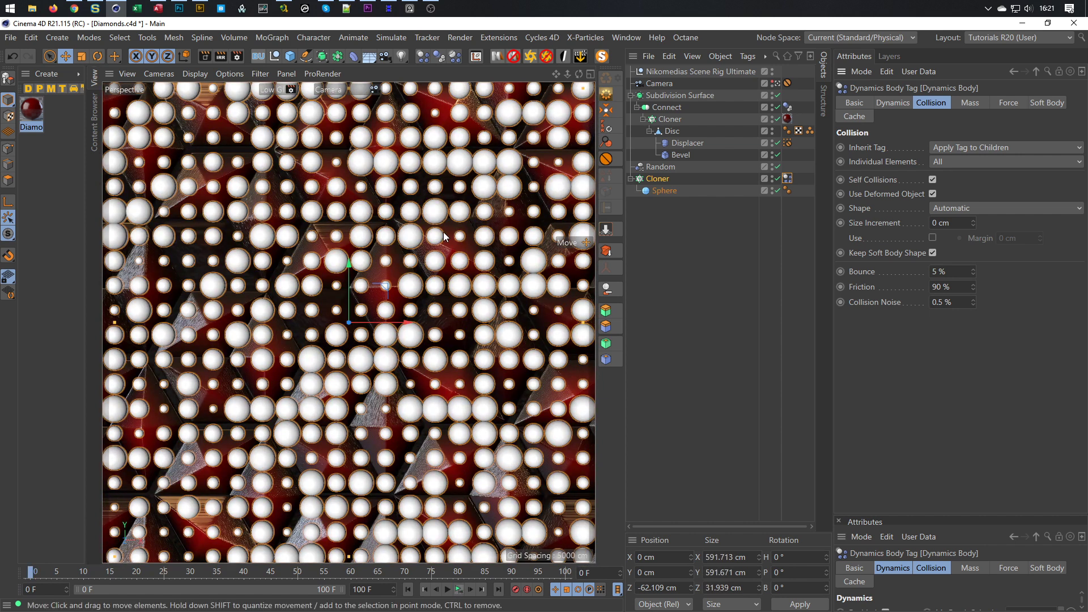
Step: Try the Absolute Scale option on the Random effector
click(664, 179)
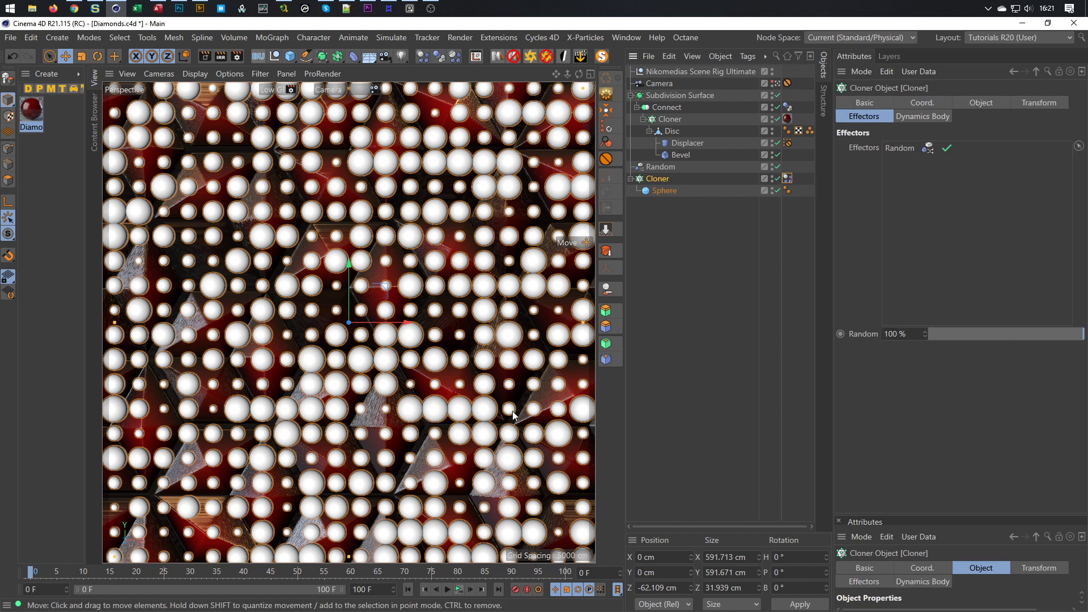
click(663, 166)
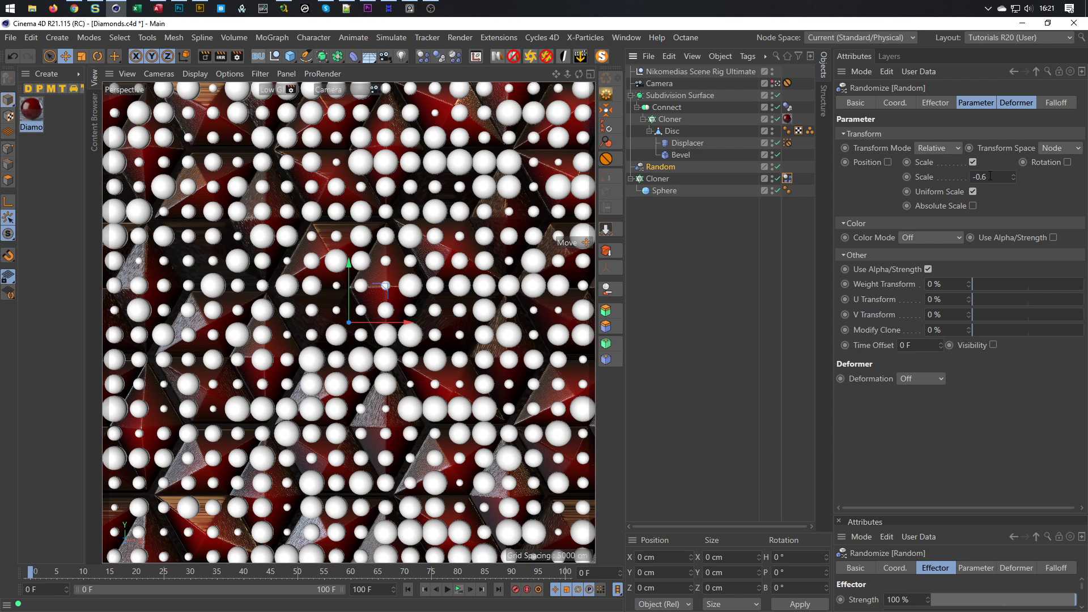
click(973, 205)
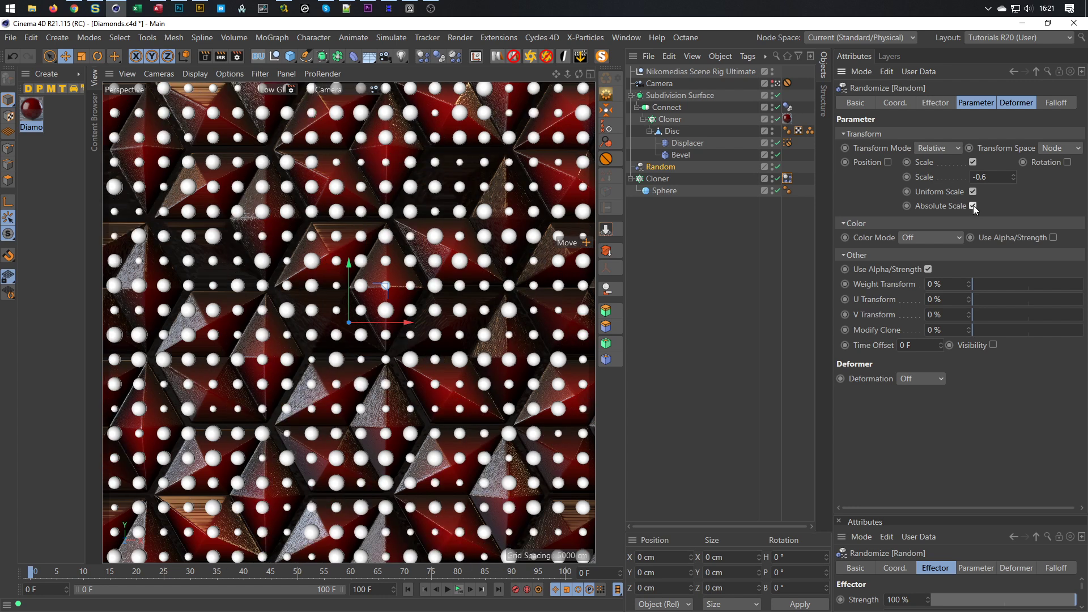
click(973, 205)
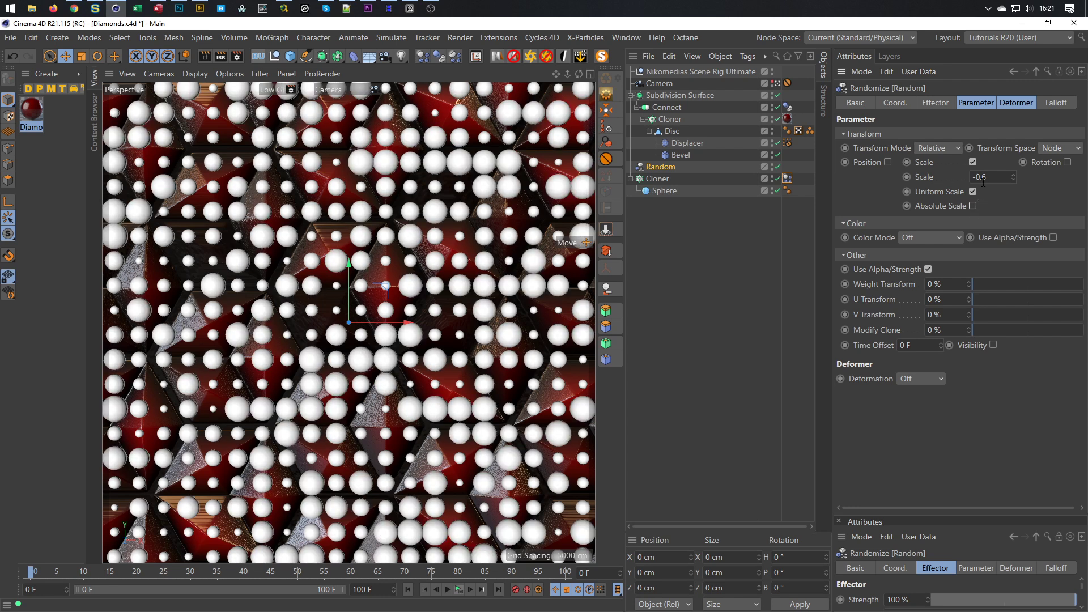
Step: Set the sphere Cloner's grid count to 19 in X and 19 in Y
click(657, 178)
click(957, 103)
drag(896, 215, 768, 225)
text(19)
key(Tab)
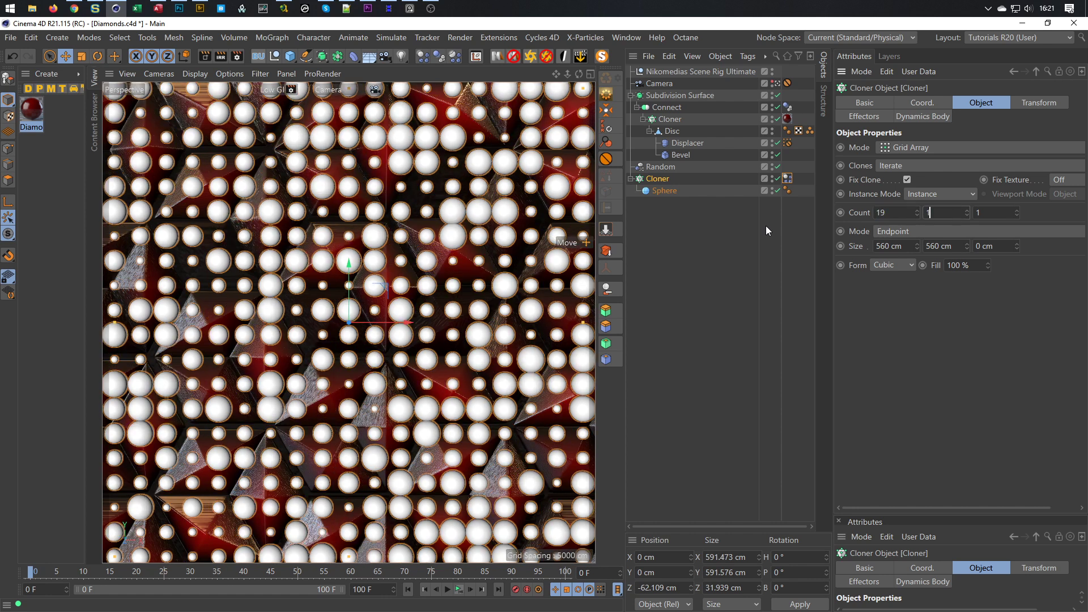
text(19)
key(Return)
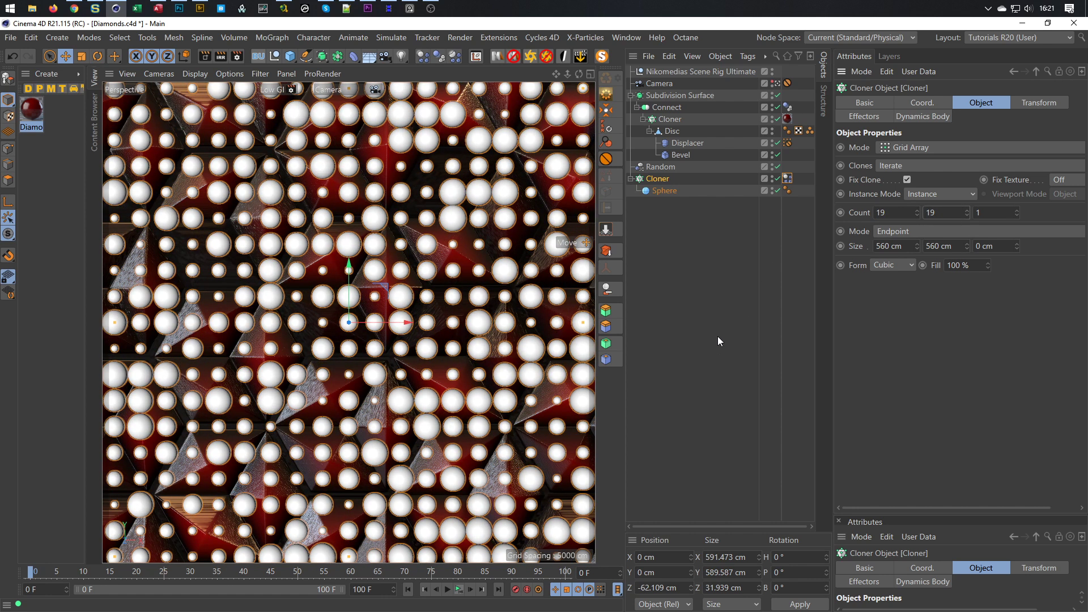
Step: Set the project's dynamics Gravity to 0 cm and play back the simulation from the start
key(ctrl+d)
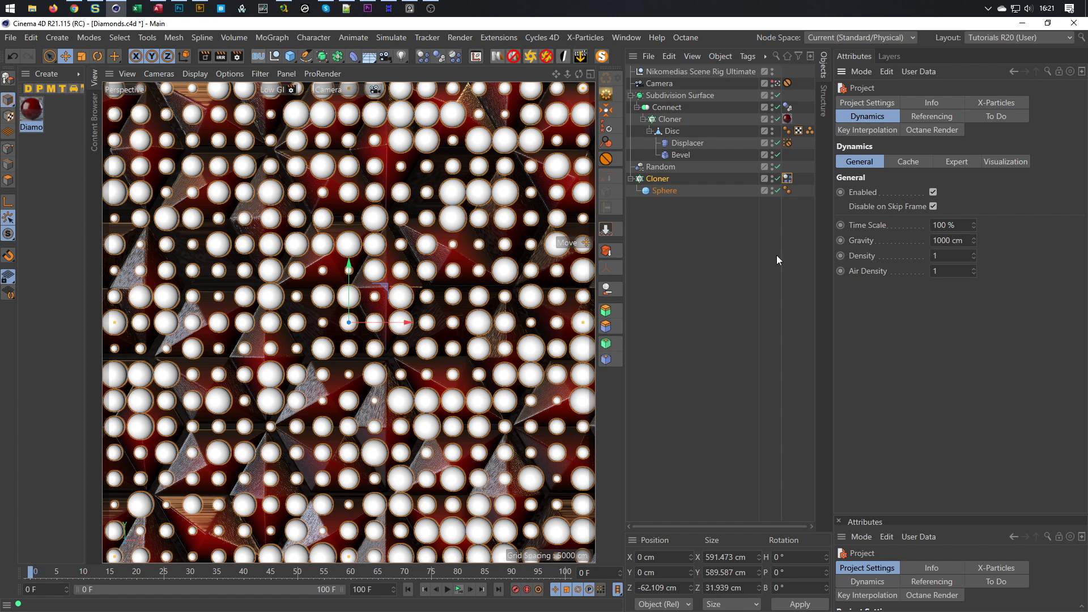
double_click(952, 241)
text(0)
key(Return)
click(459, 593)
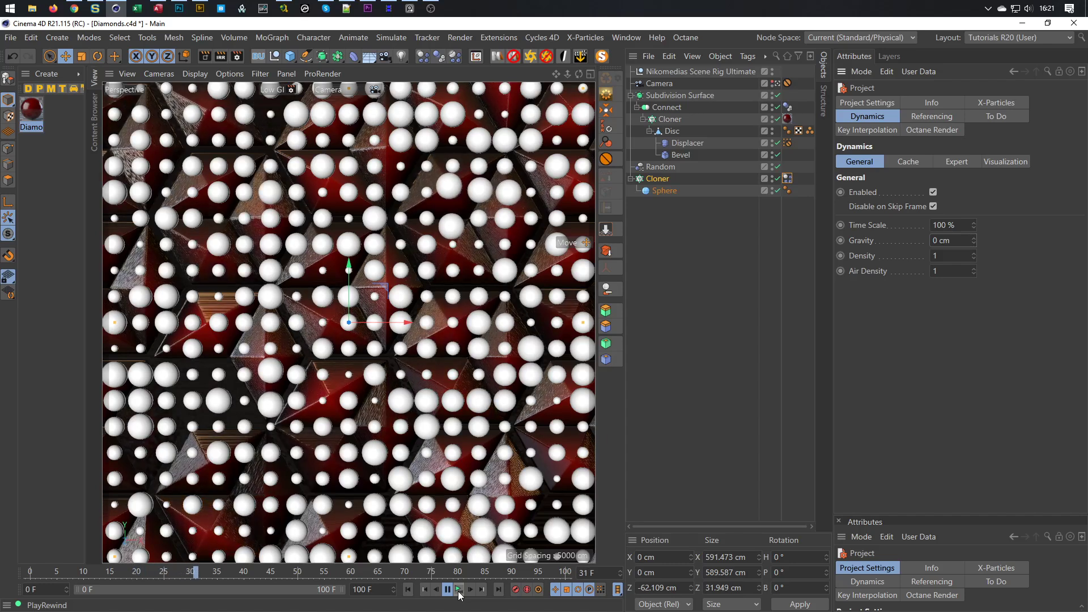
click(459, 594)
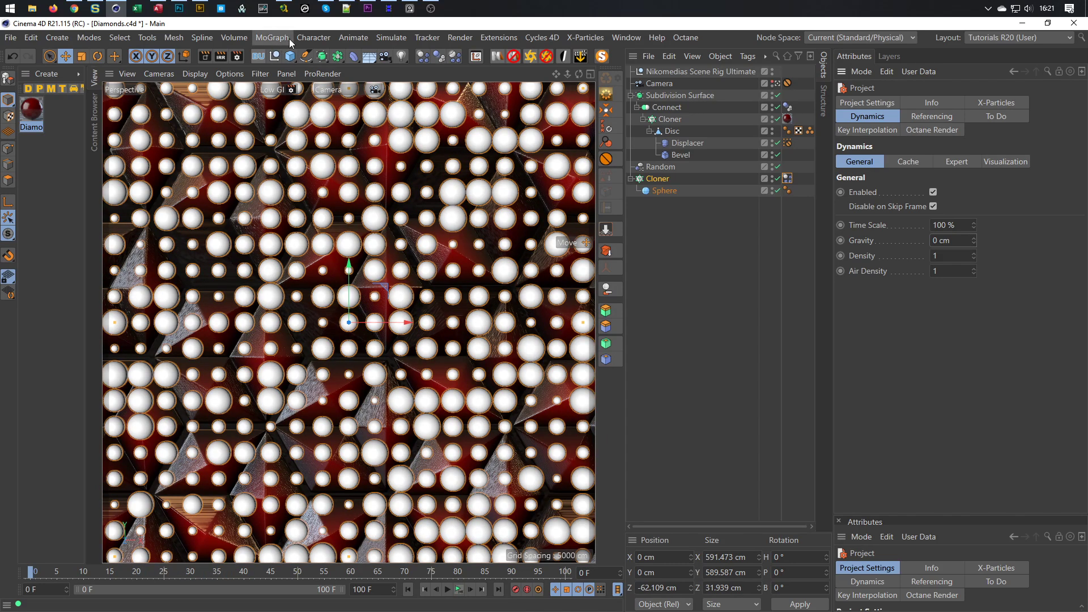
Step: Add a Gravity force object to the scene
click(388, 36)
mouse_move(394, 130)
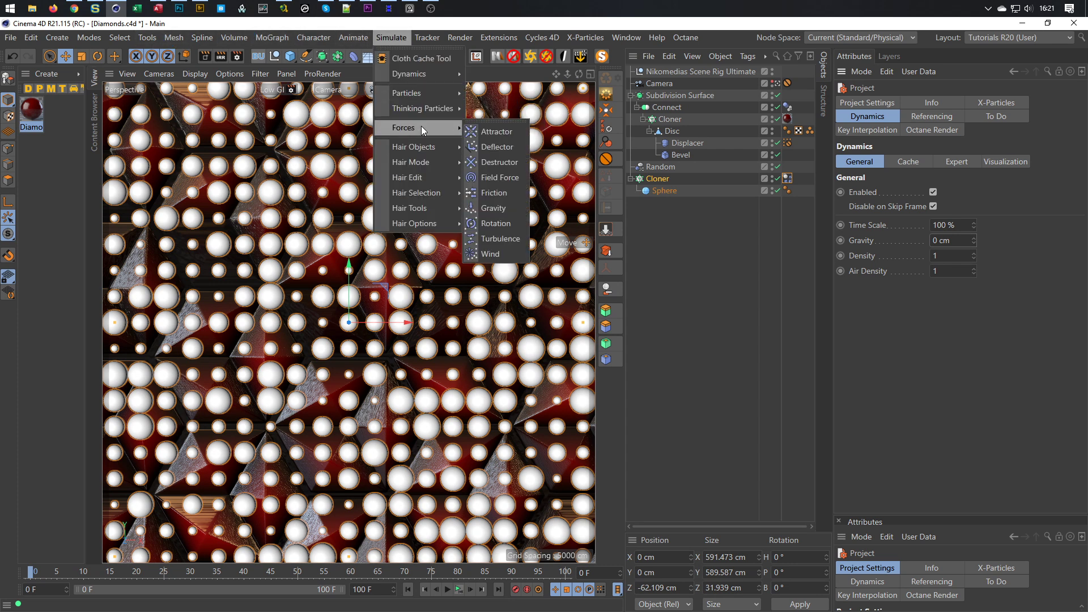
click(493, 207)
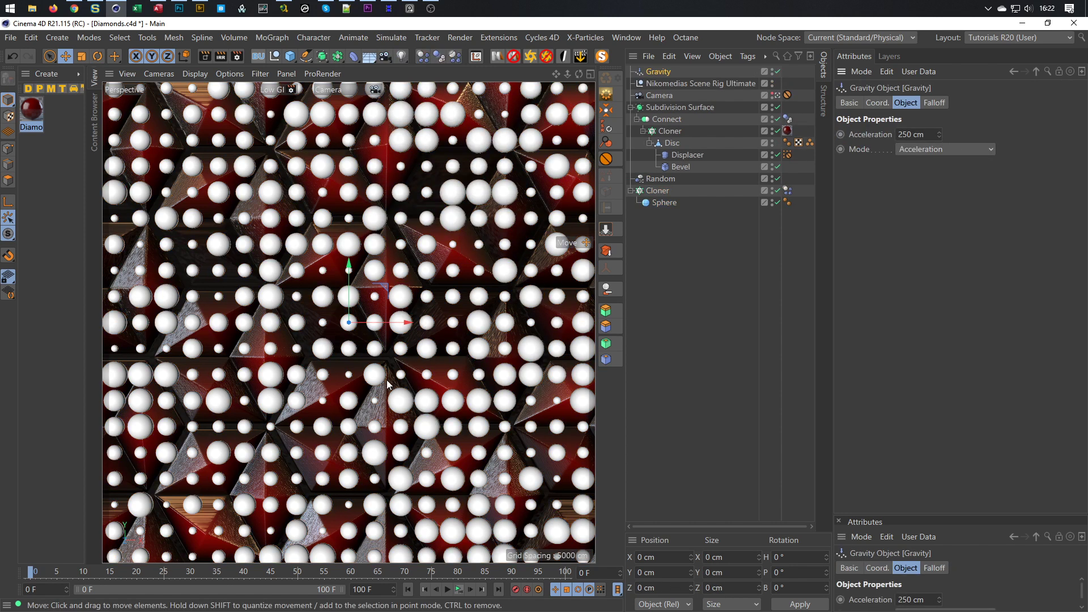
Step: Leave the scene camera's view and hide the sphere Cloner in the viewport while keeping it enabled
click(775, 96)
alt+drag(363, 294, 455, 284)
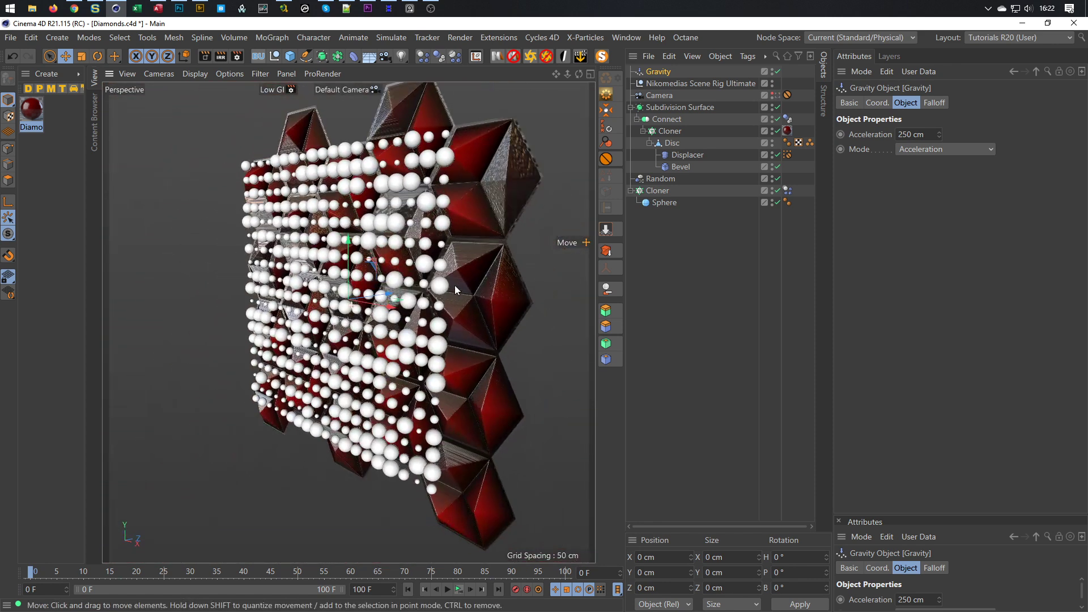
click(776, 192)
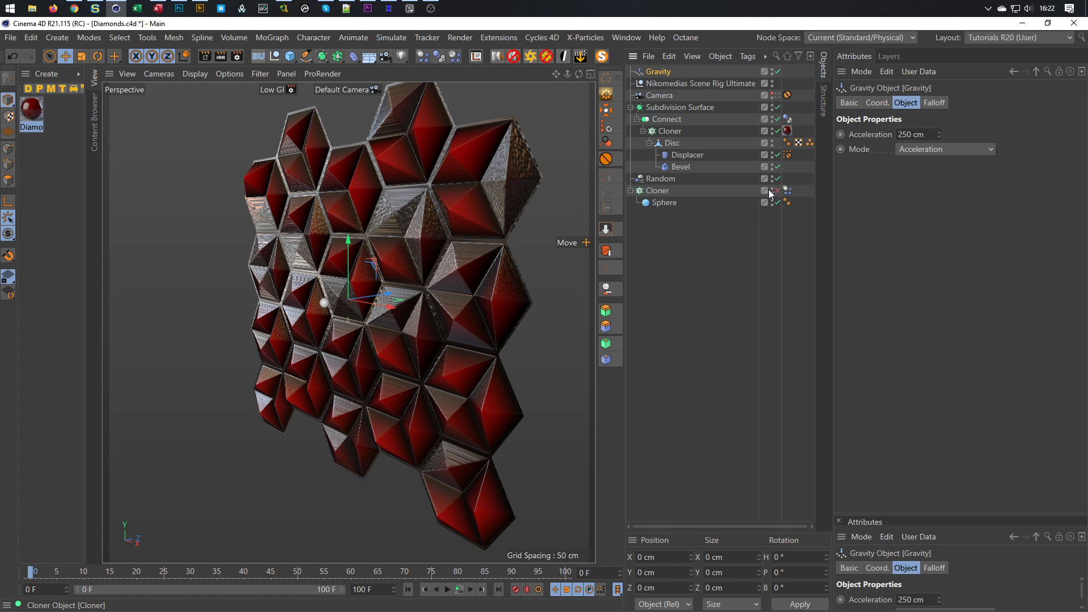
click(776, 193)
click(772, 189)
scroll(383, 289, up, 3)
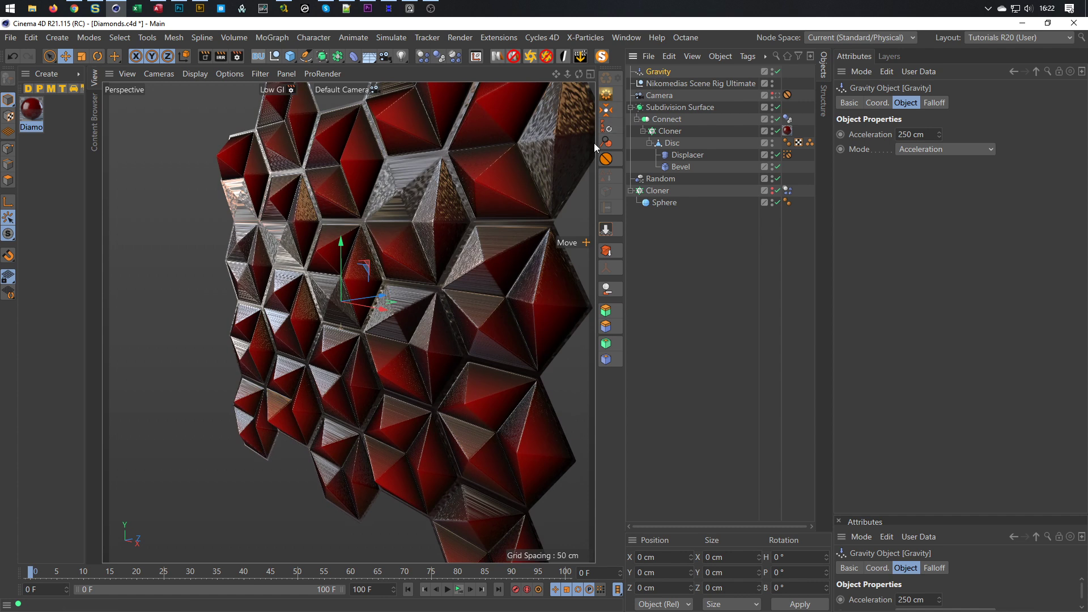
Step: Rotate the Gravity force to a pitch of exactly 90° and check its direction from the side
key(r)
scroll(431, 274, up, 5)
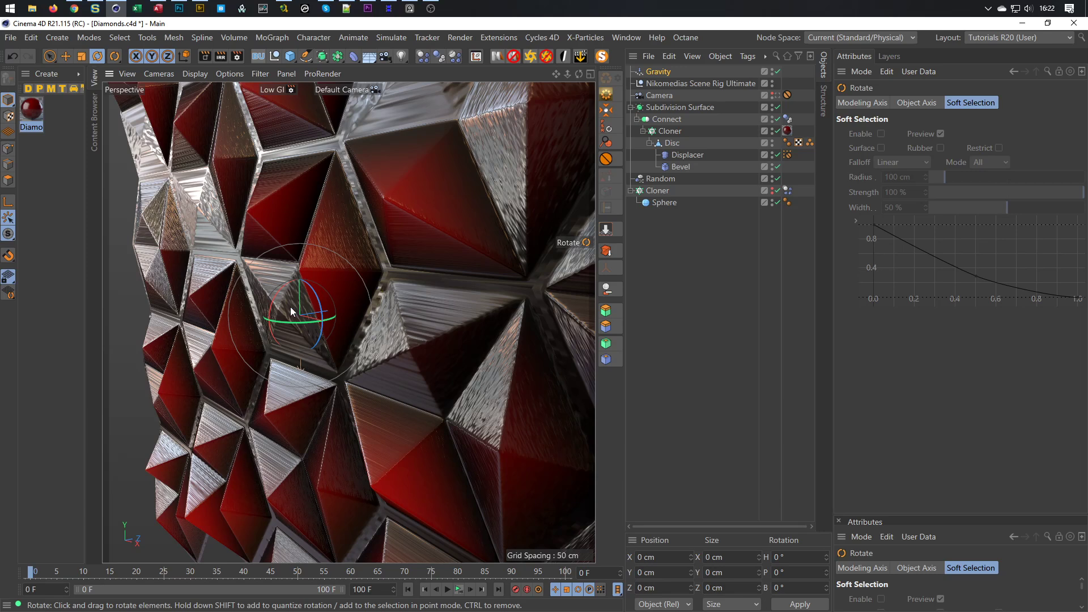
drag(274, 305, 312, 243)
drag(290, 281, 294, 329)
double_click(786, 572)
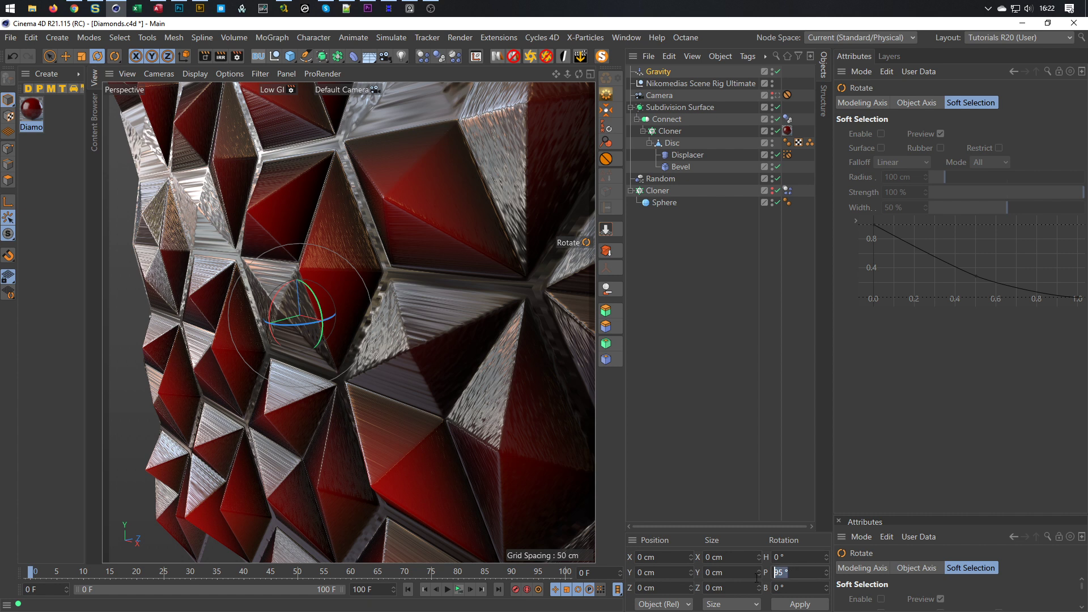
text(90)
key(Return)
alt+drag(264, 326, 403, 331)
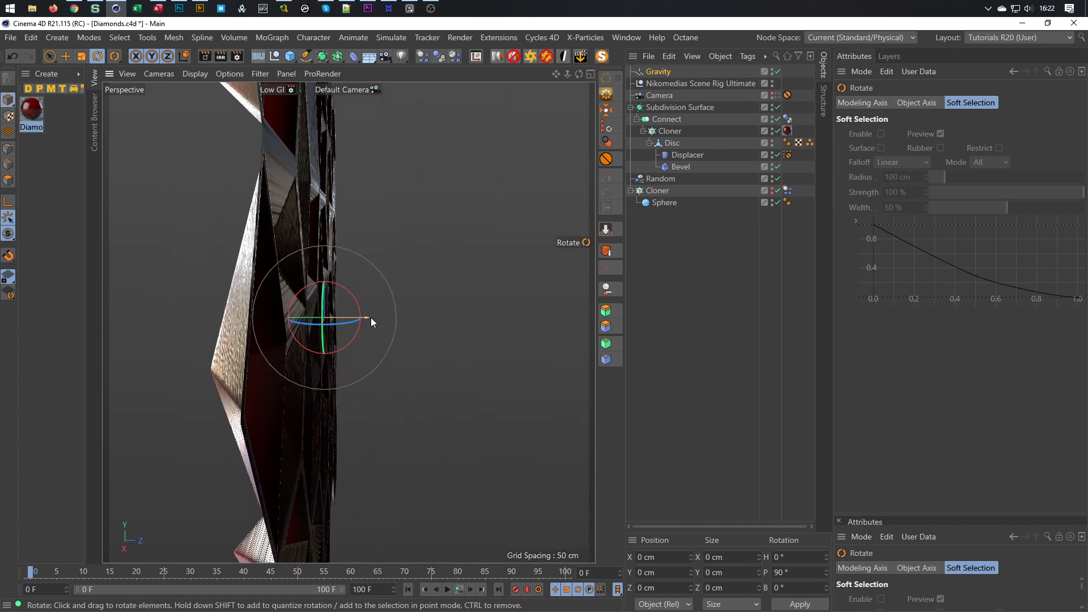
Step: Show the sphere Cloner in the Camera view and play the dynamics simulation
alt+drag(372, 319, 199, 318)
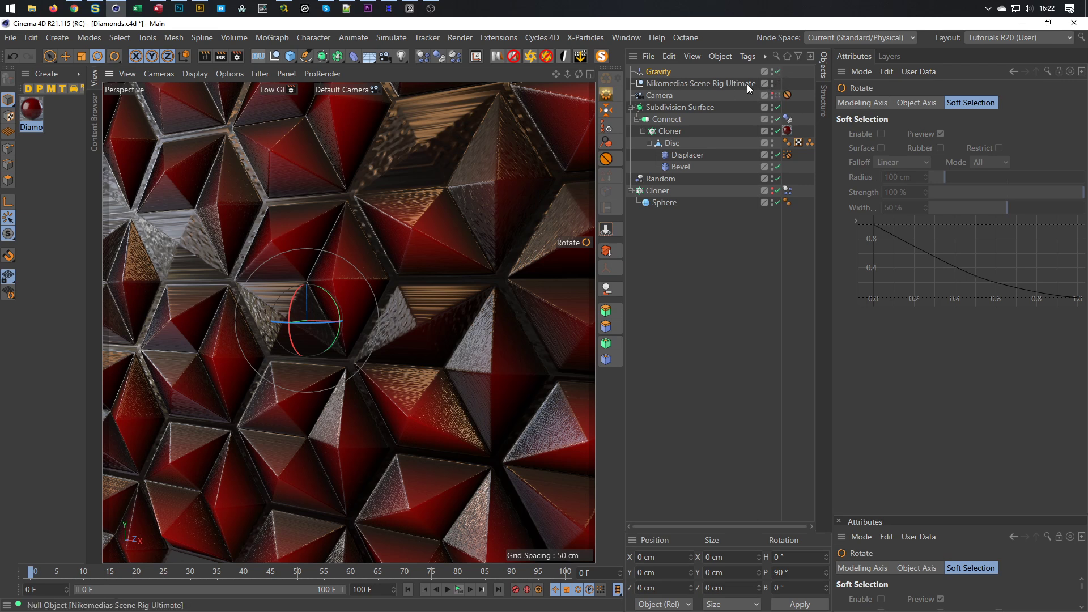
click(777, 95)
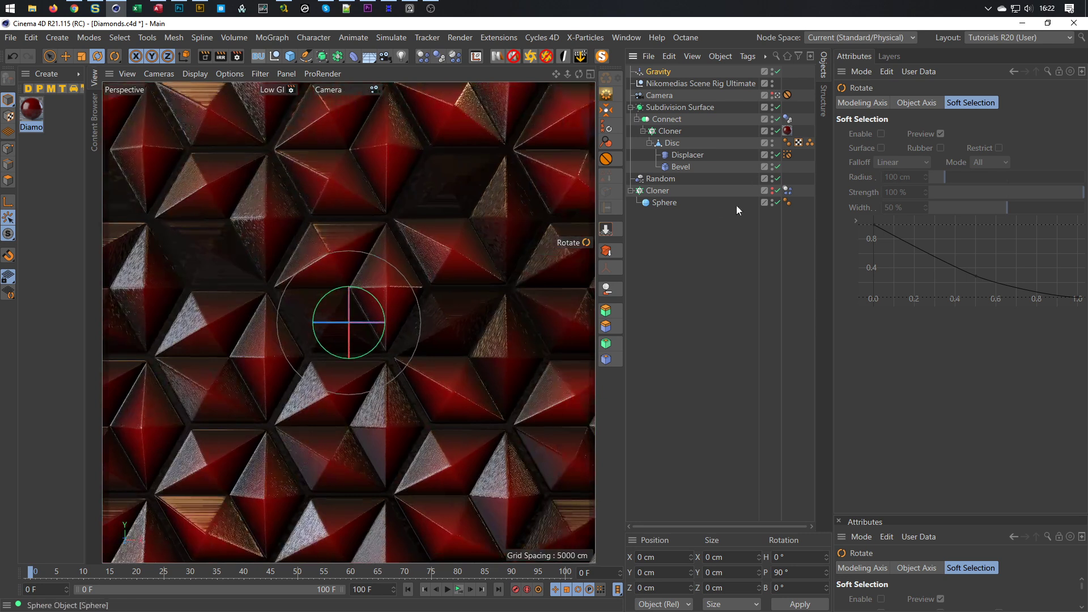
click(771, 190)
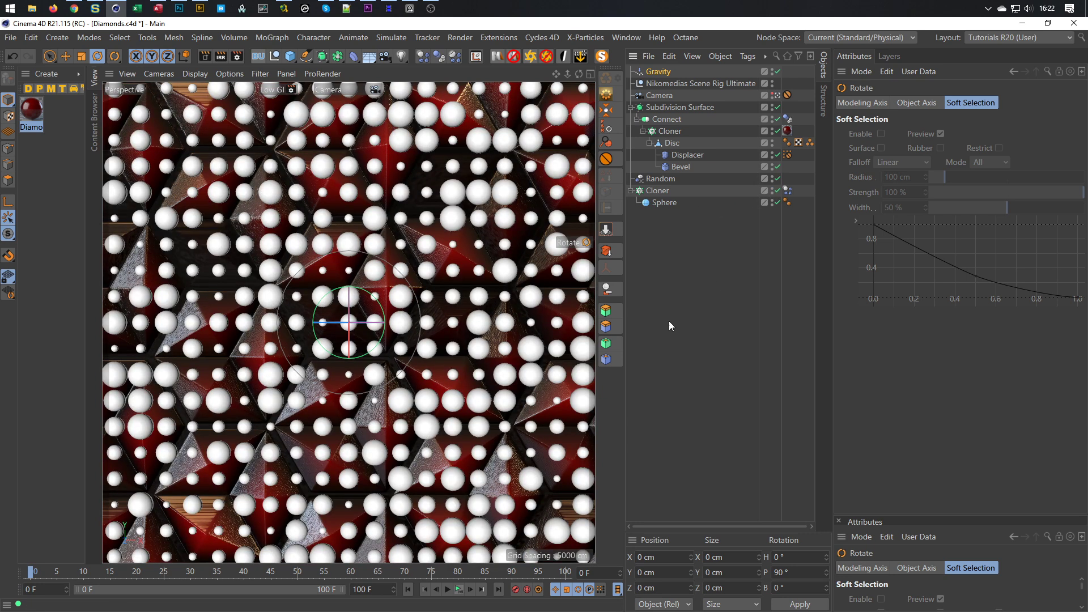
click(459, 590)
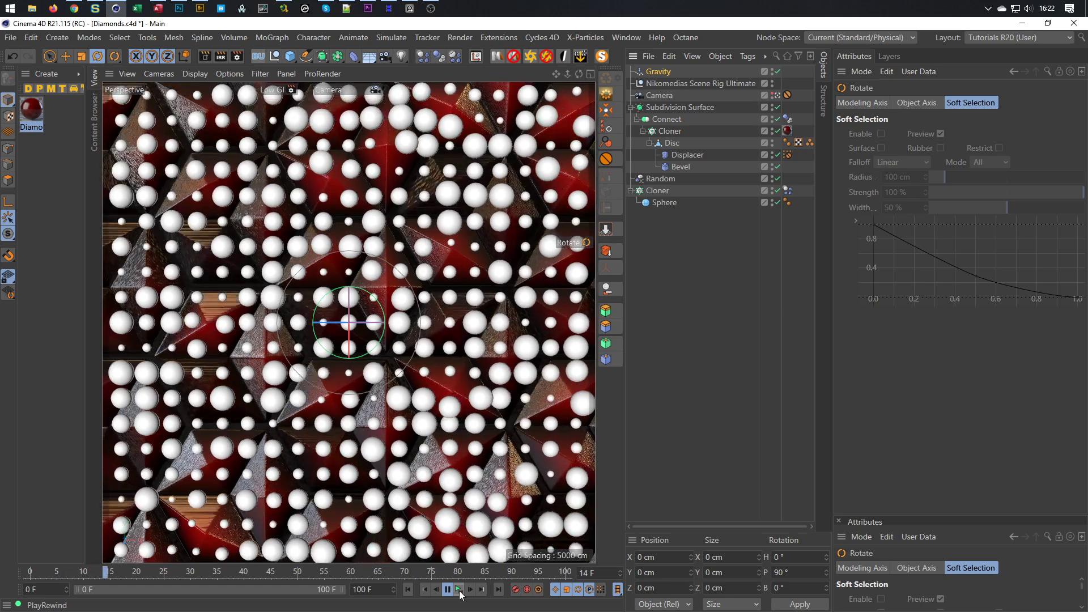
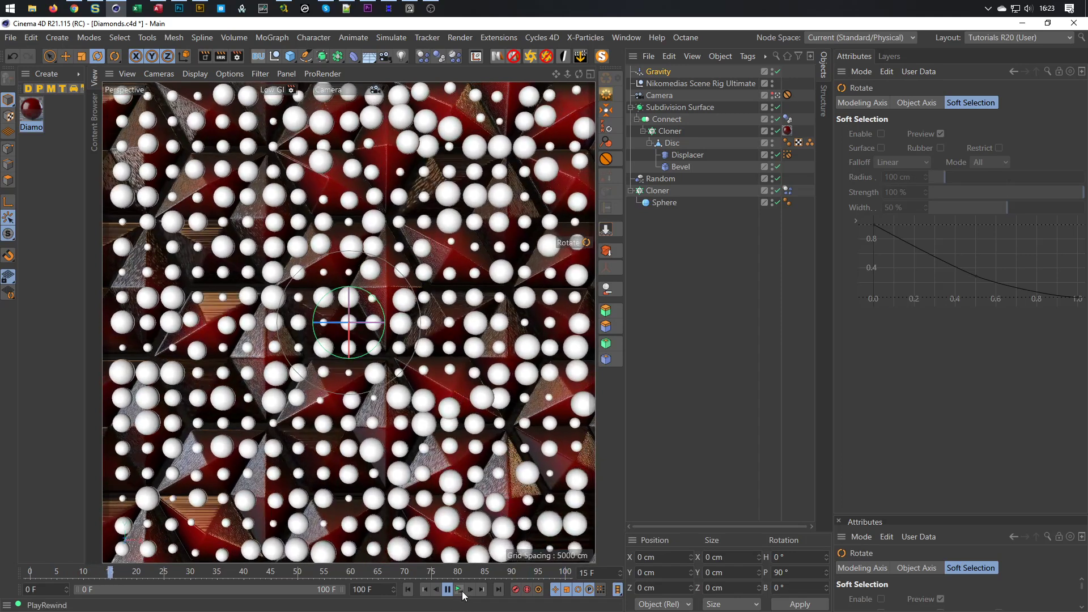
click(460, 591)
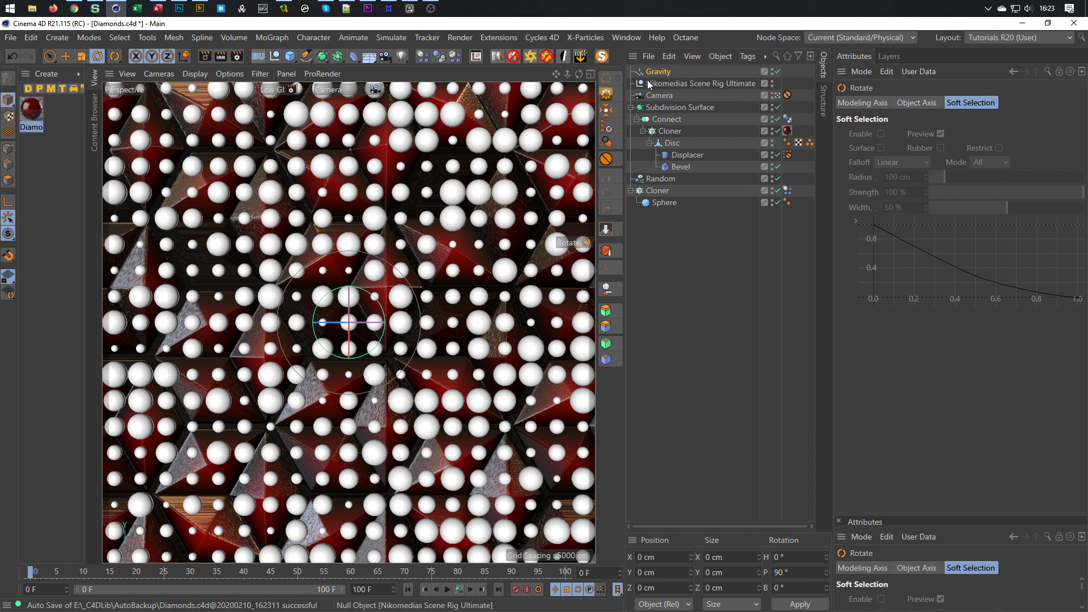
Step: Leave the camera view and move the Camera object to the top of the object hierarchy
click(776, 95)
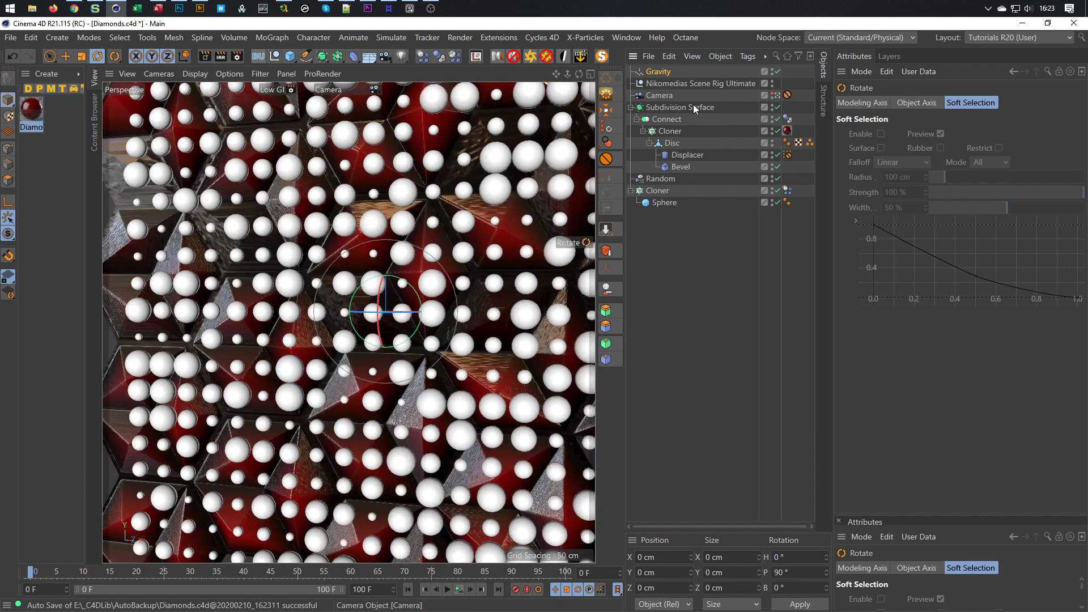
drag(667, 71, 667, 68)
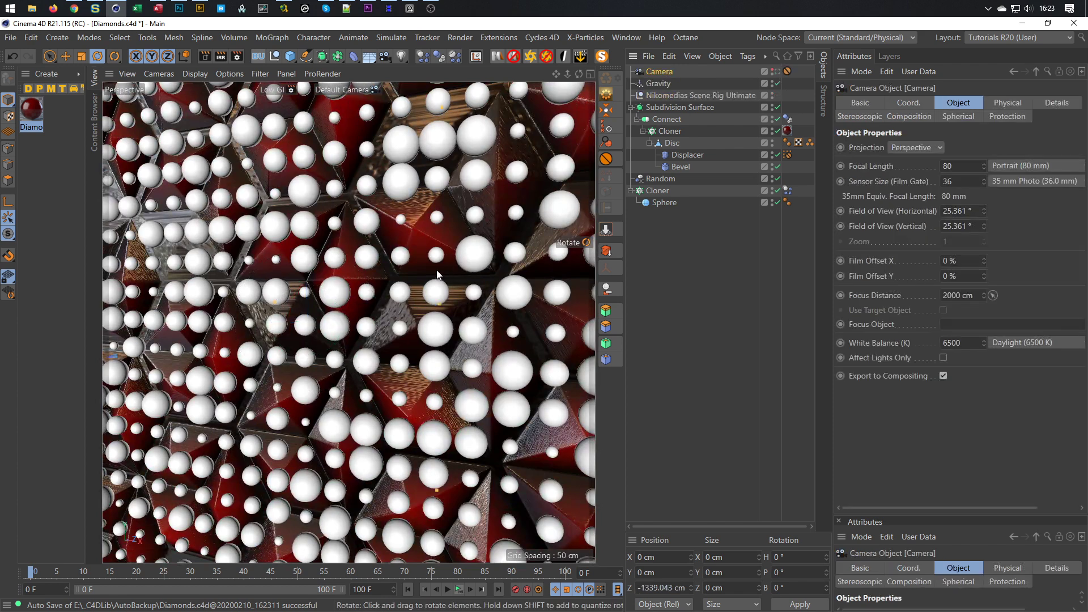
Step: Add a cube at the scene center and scale it uniformly to about 598 cm so it encloses the sphere grid
scroll(344, 294, down, 5)
alt+drag(343, 294, 351, 254)
alt+drag(425, 258, 415, 205)
click(290, 57)
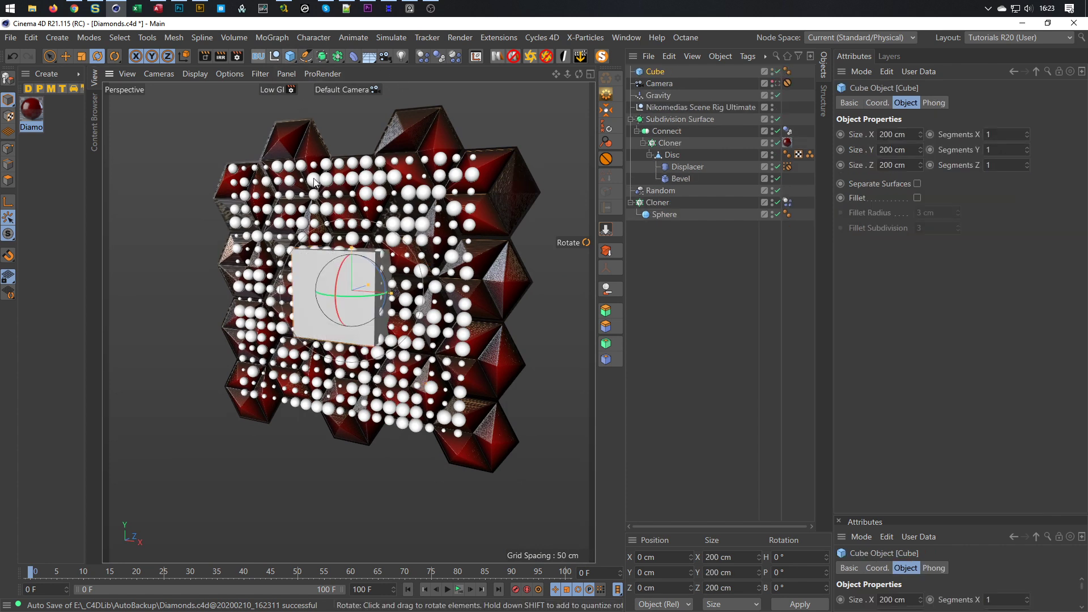
key(t)
drag(320, 506, 584, 462)
alt+middle_drag(325, 418, 362, 500)
alt+drag(363, 503, 318, 343)
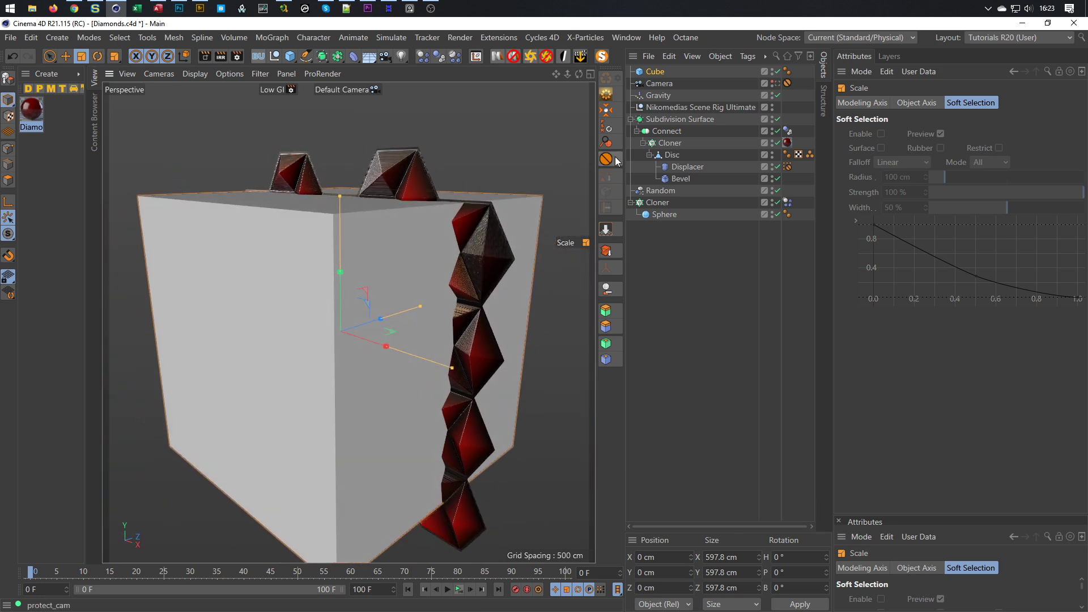
Step: Make the cube editable and delete its front polygon, which faces away from the diamond wall
click(654, 72)
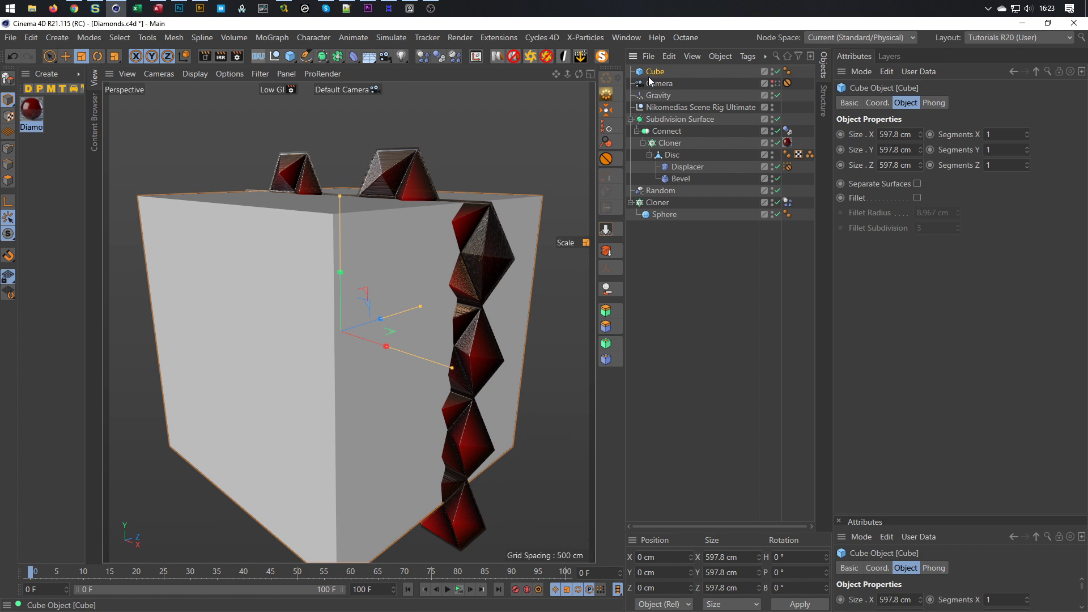
key(c)
click(8, 180)
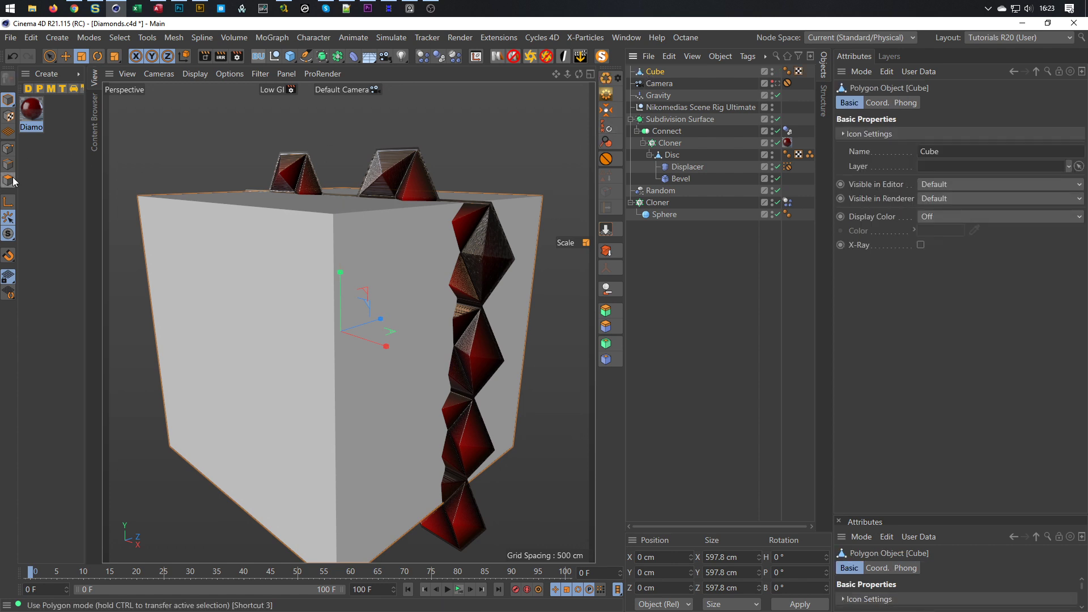
click(229, 293)
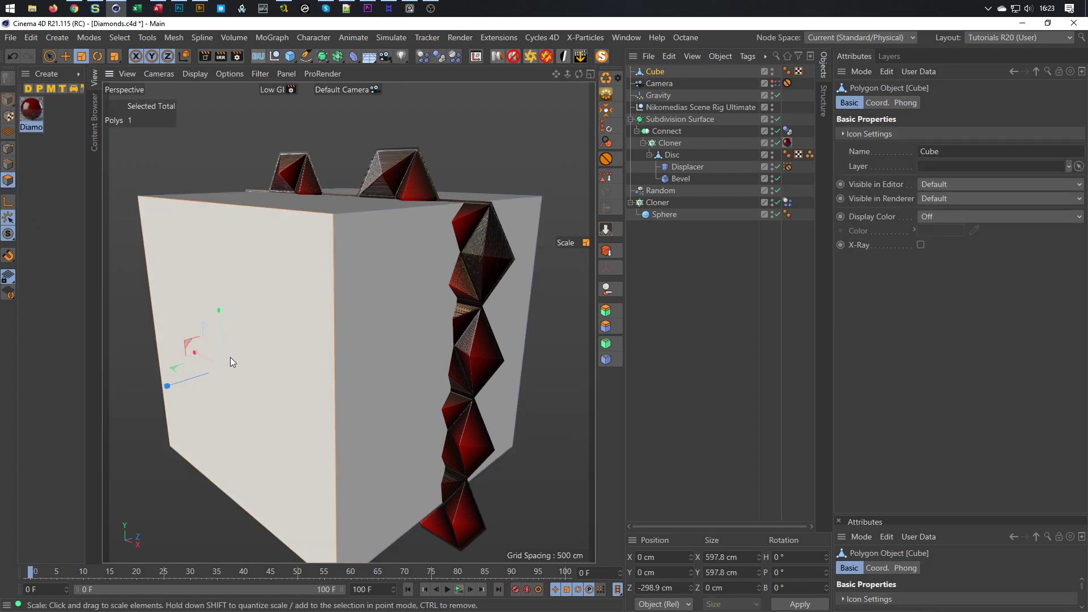
key(Delete)
alt+drag(335, 308, 289, 278)
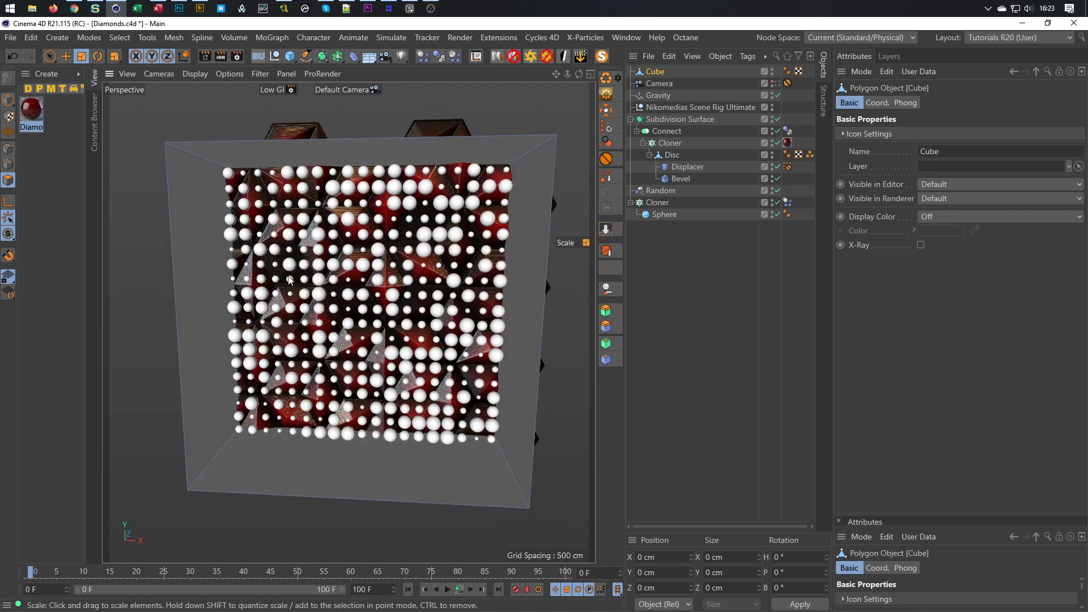
Step: Return to the Camera view and scale the whole cube in Model mode to about 607 cm
click(778, 83)
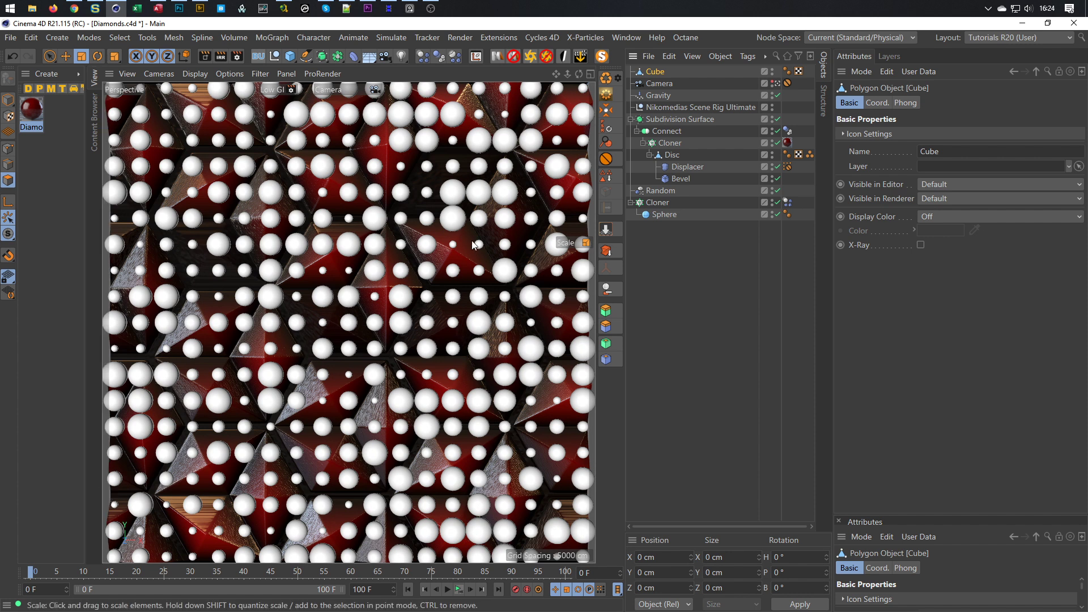
click(9, 101)
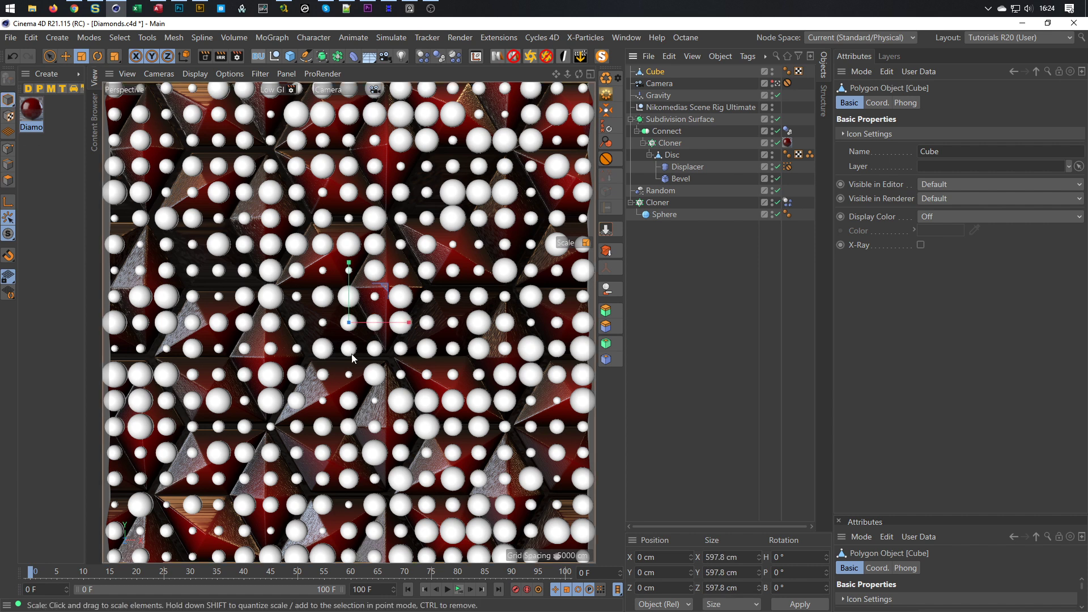
drag(342, 470, 308, 479)
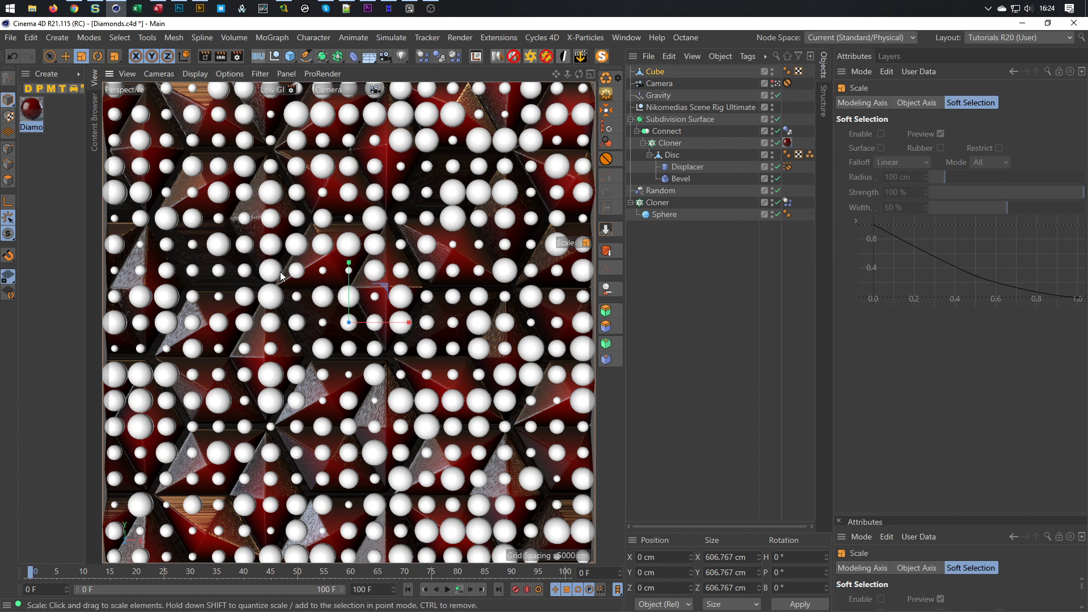
Step: Copy the Dynamics Body tag from the Connect object onto the Cube
click(661, 70)
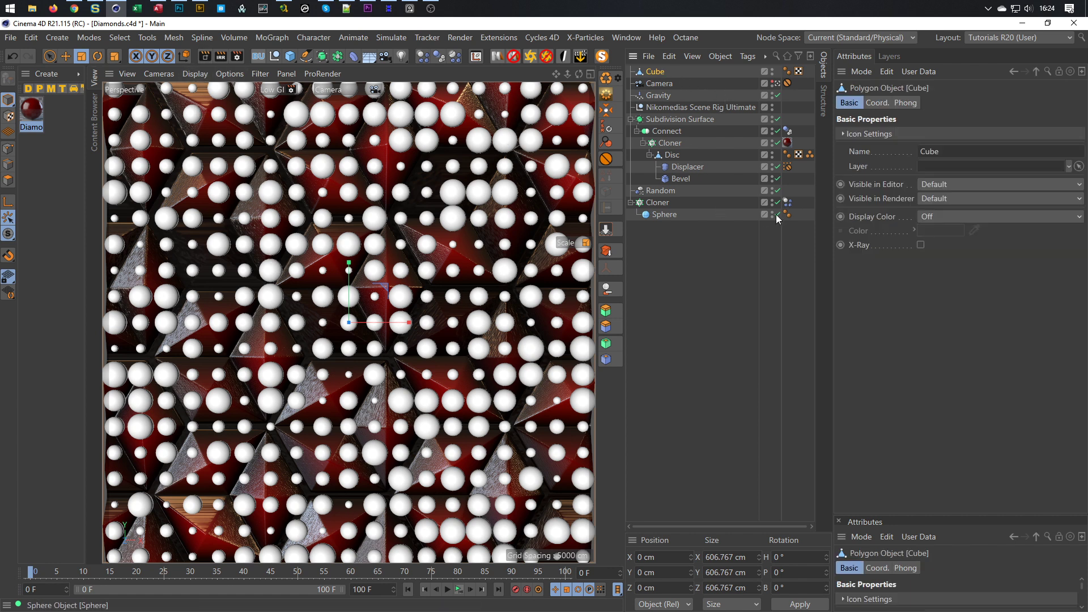
click(787, 132)
ctrl+drag(813, 101, 807, 69)
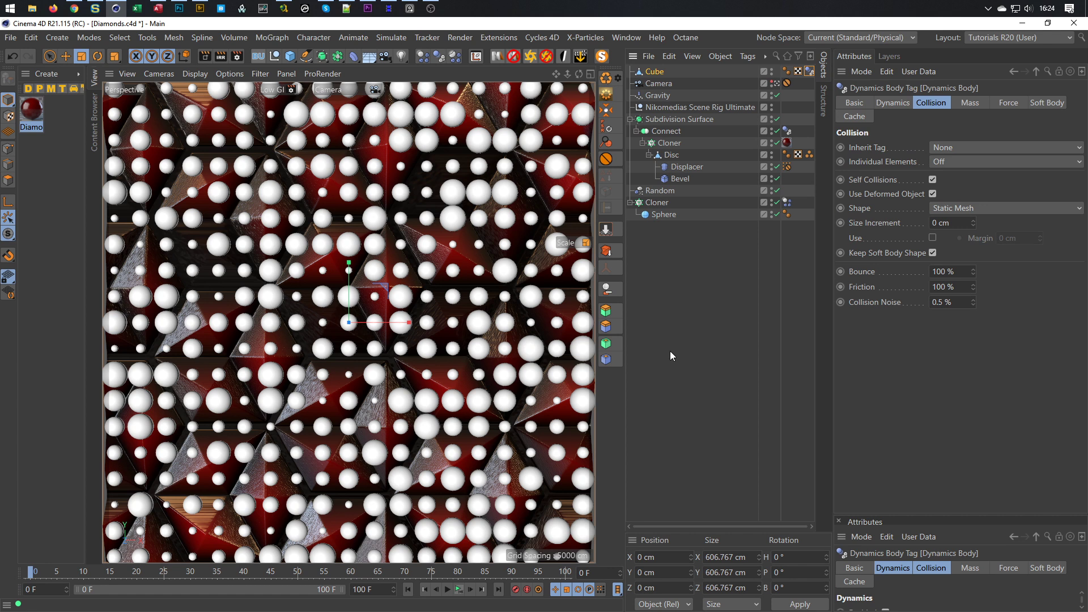
Step: Play the simulation to check the spheres inside the open cube, stop it and rewind to frame 0
click(459, 590)
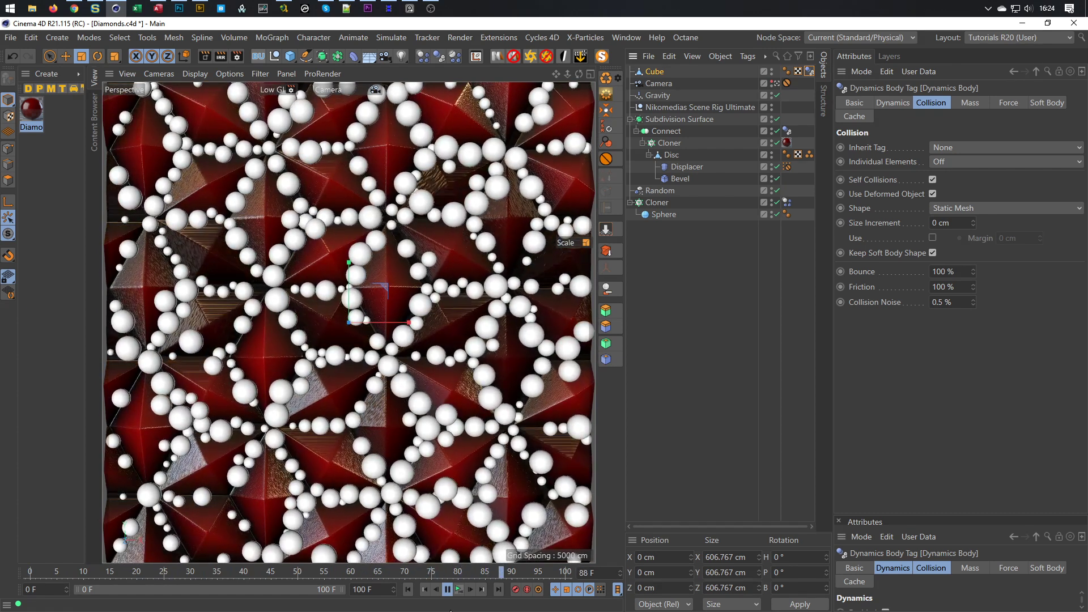
click(450, 589)
click(408, 589)
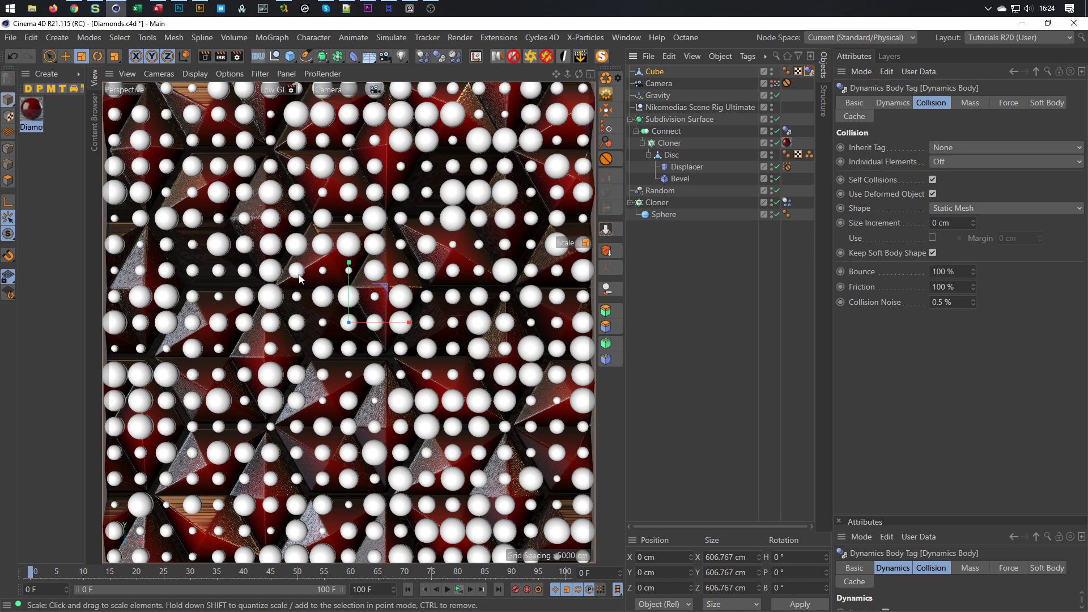
key(shift+v)
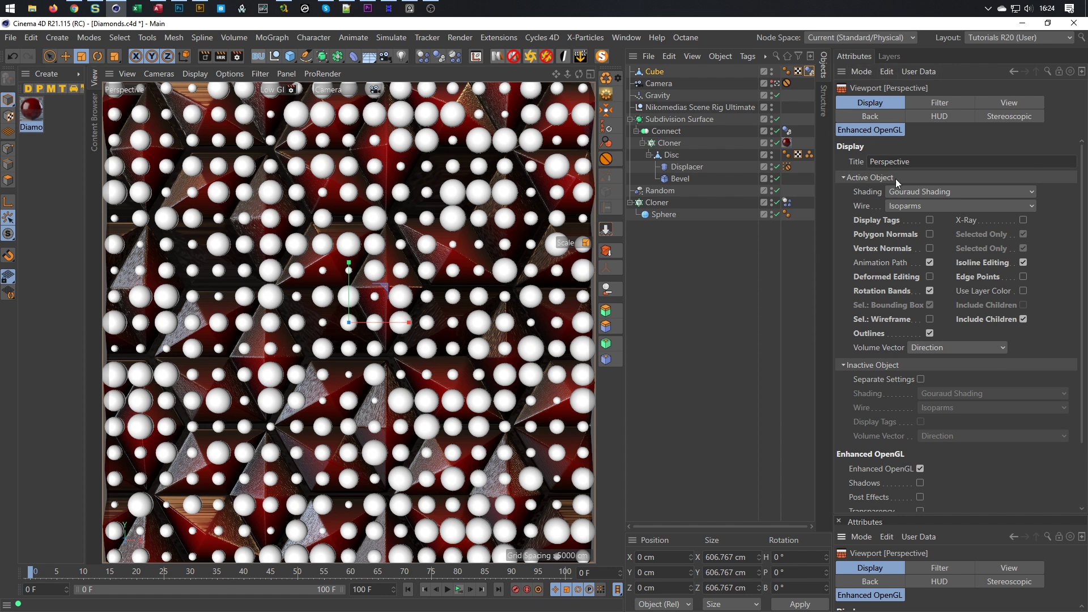
click(1008, 103)
click(966, 101)
click(889, 103)
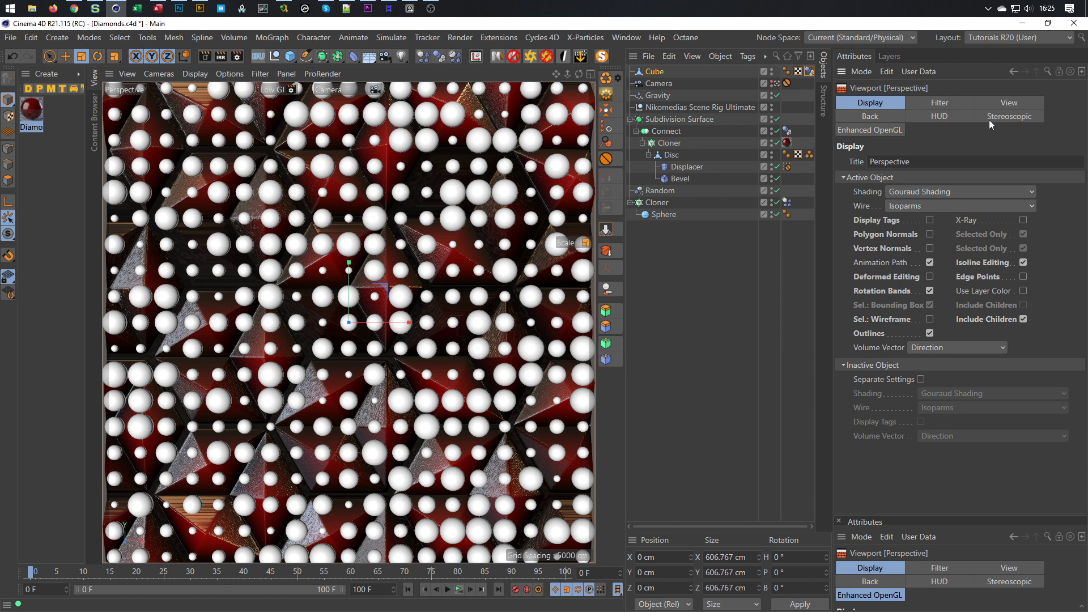
key(ctrl+d)
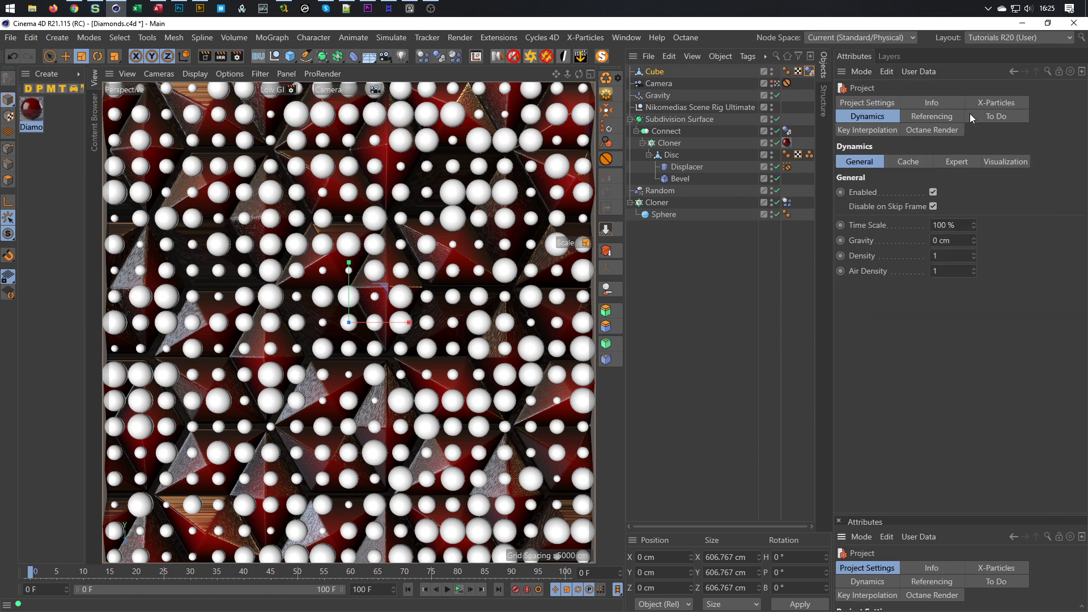
click(891, 103)
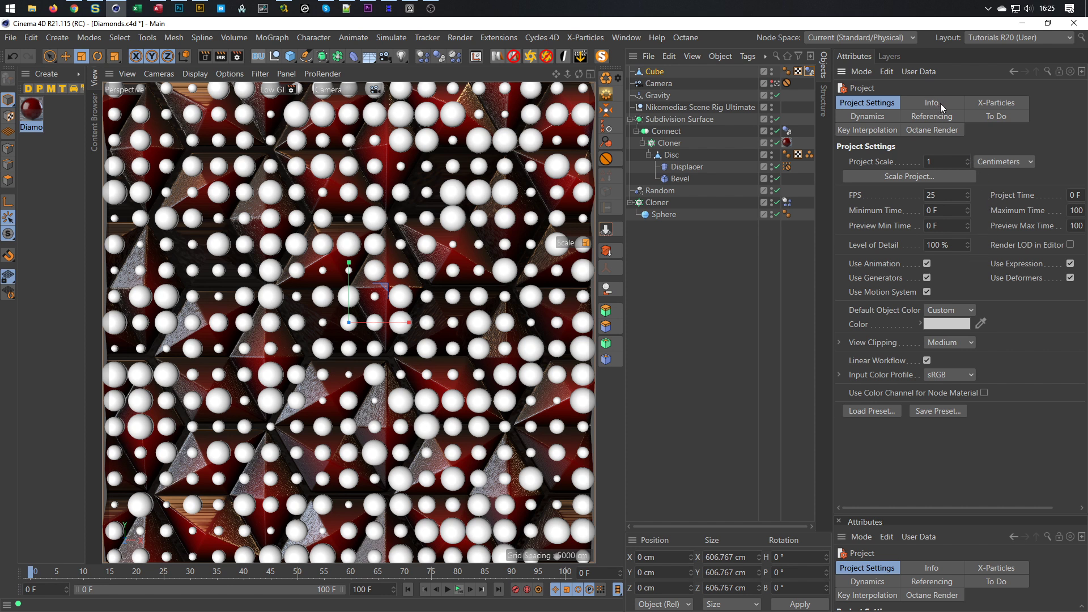
Step: Set the viewport's tinted border opacity to 90% and save the project
key(shift+v)
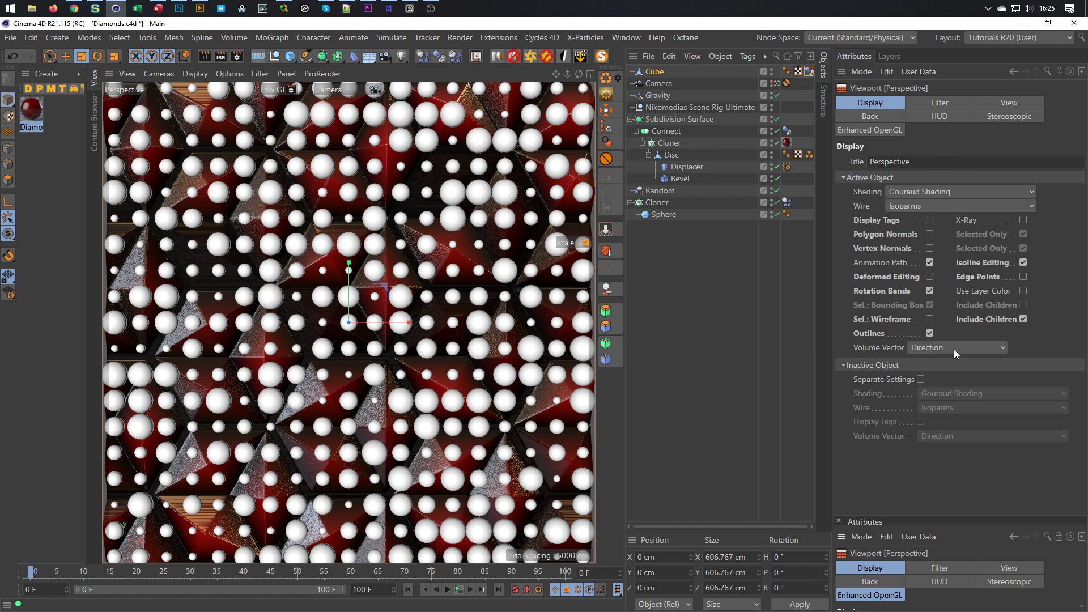
click(940, 104)
click(990, 104)
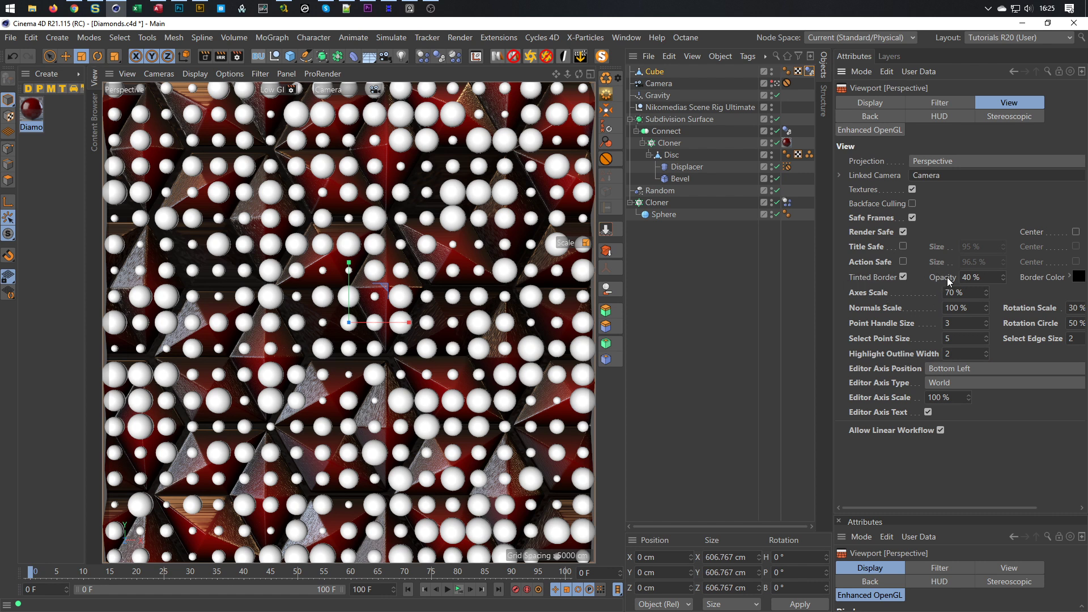
double_click(970, 277)
text(90)
key(Return)
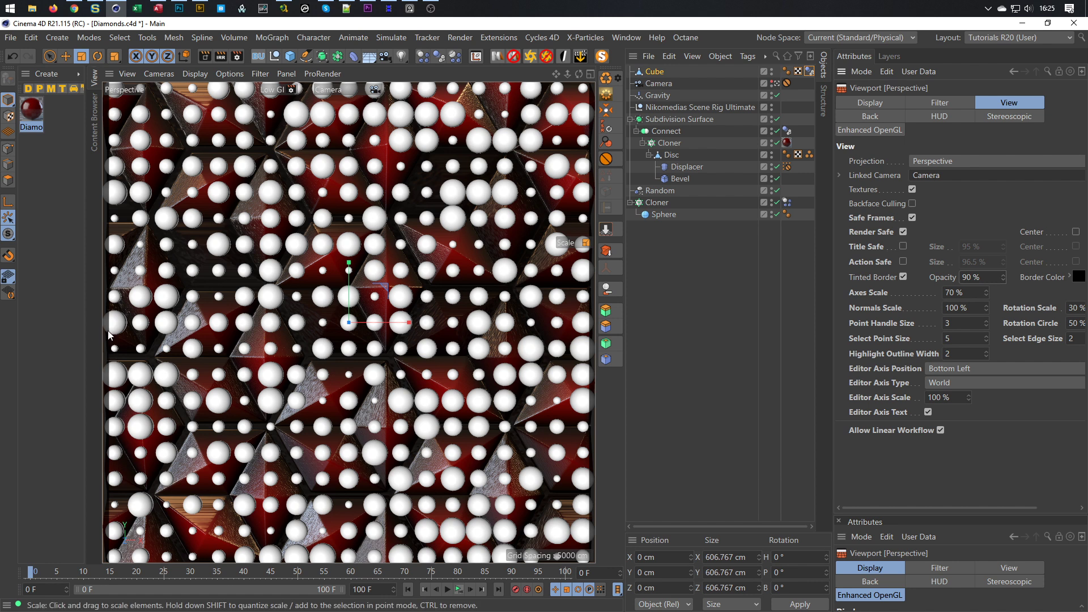
key(ctrl+s)
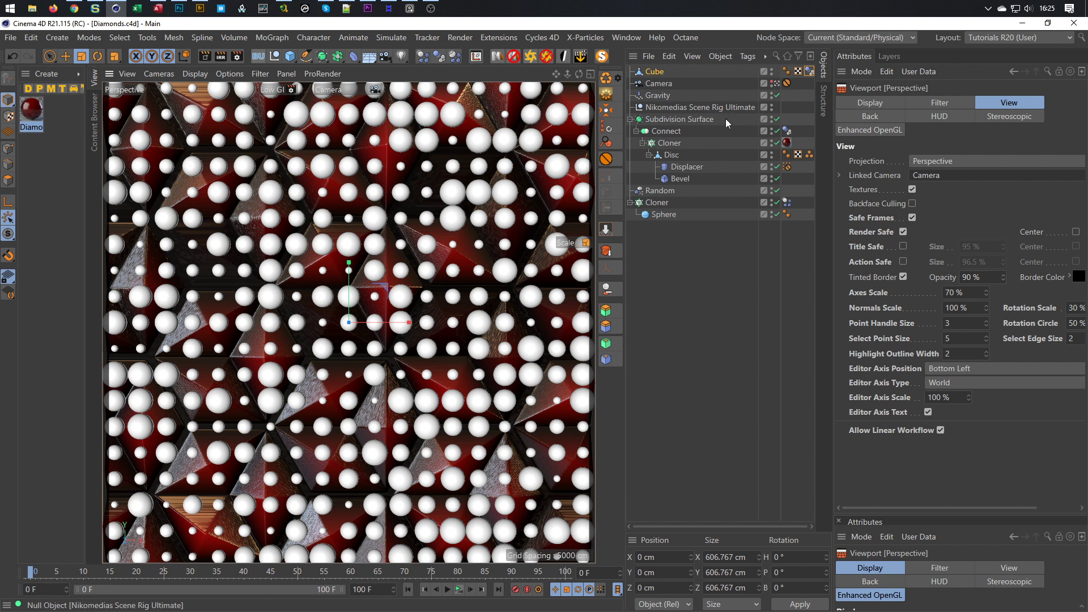
Step: Set the Random effector's color mode to Effector Color
click(678, 193)
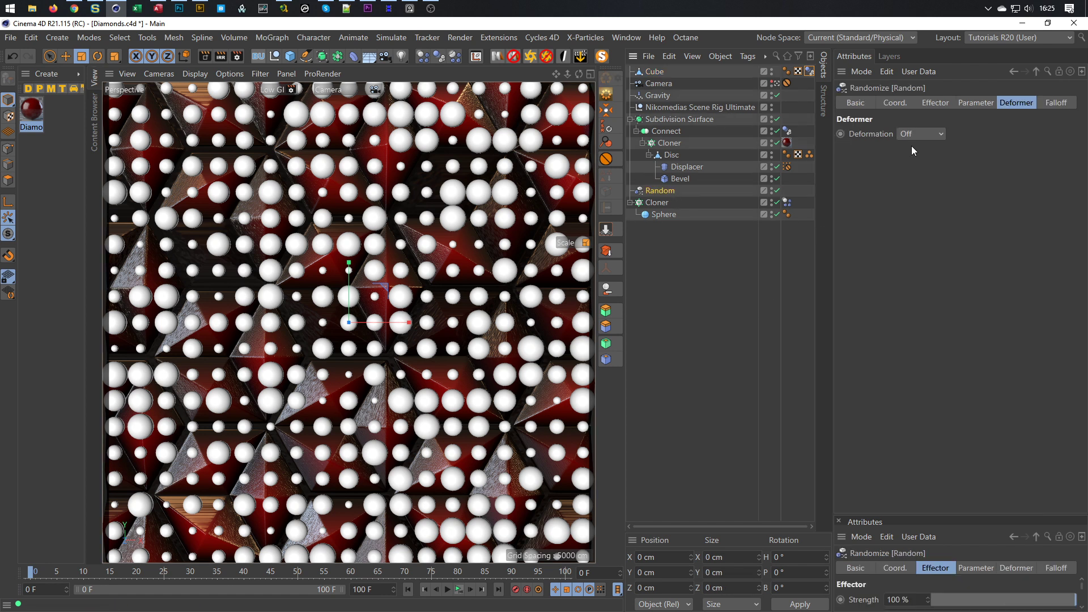
click(935, 102)
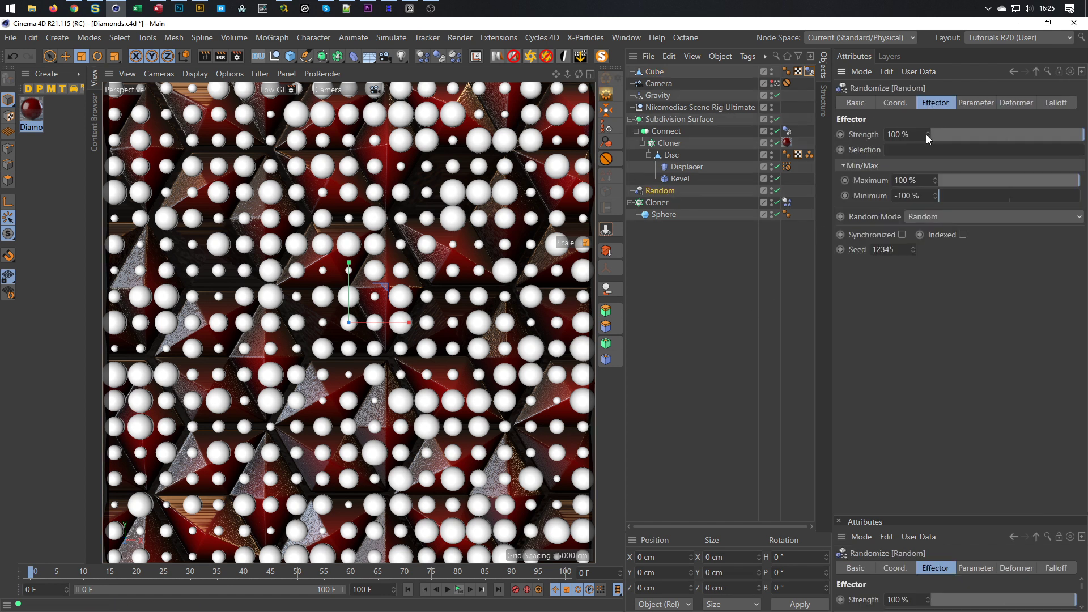
click(966, 104)
click(916, 233)
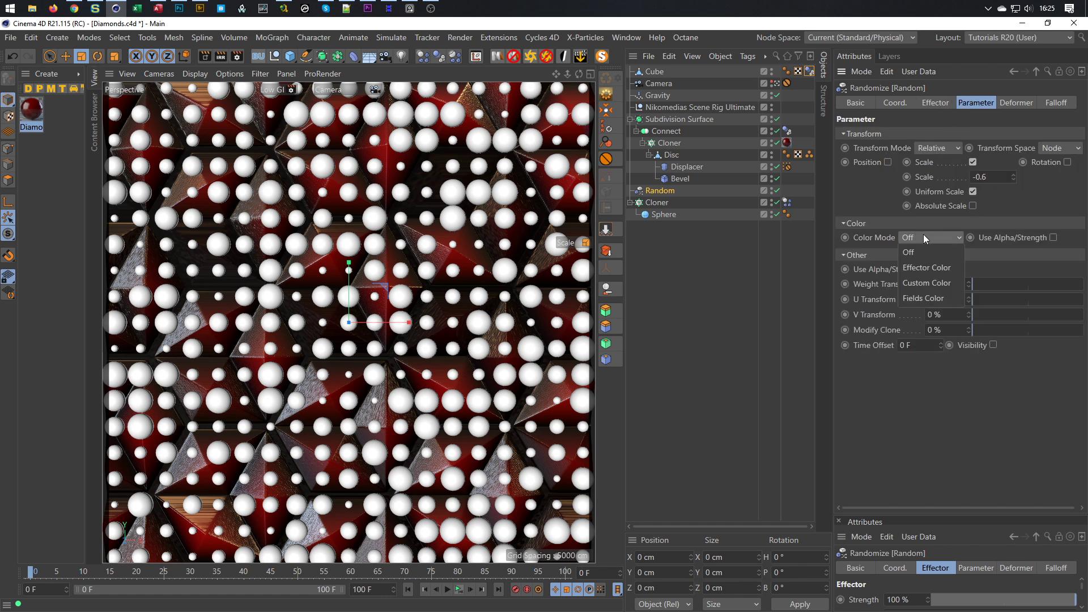
click(920, 264)
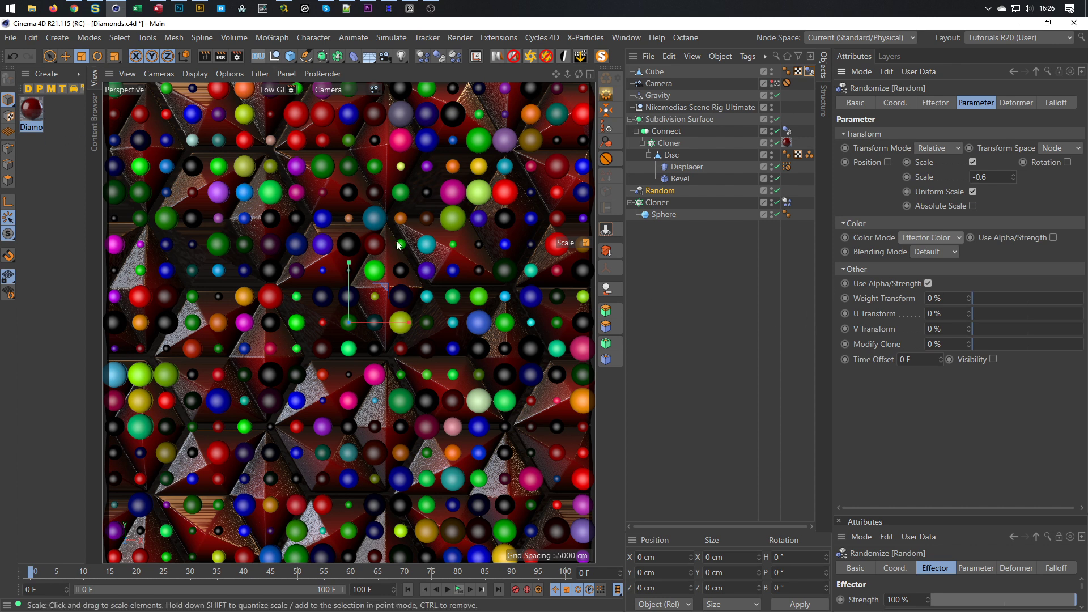
Step: Open the Diamonds material for inspection and close its editor
double_click(34, 111)
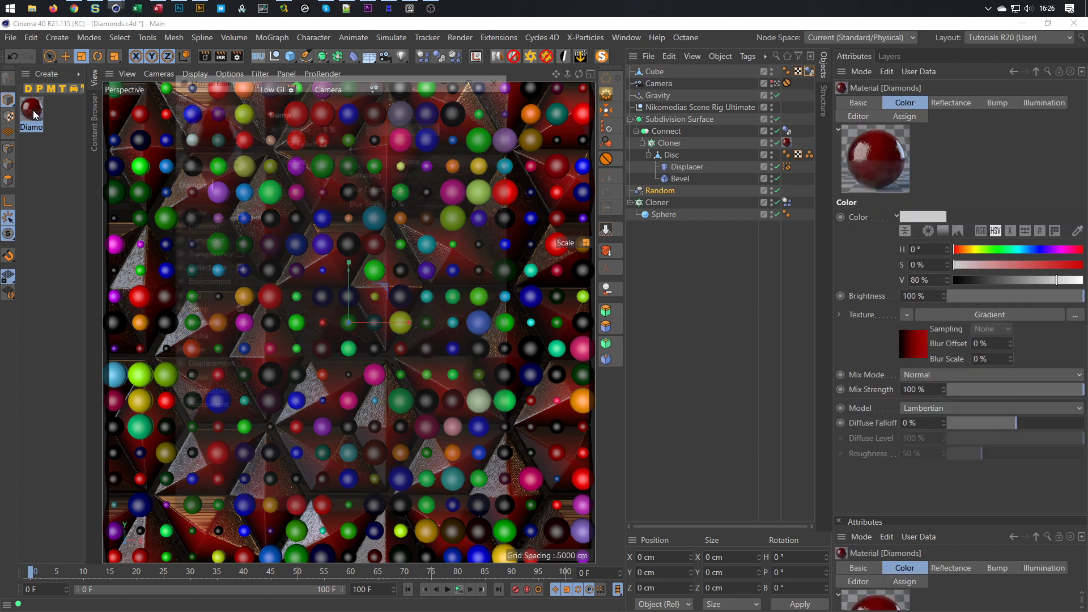
click(500, 75)
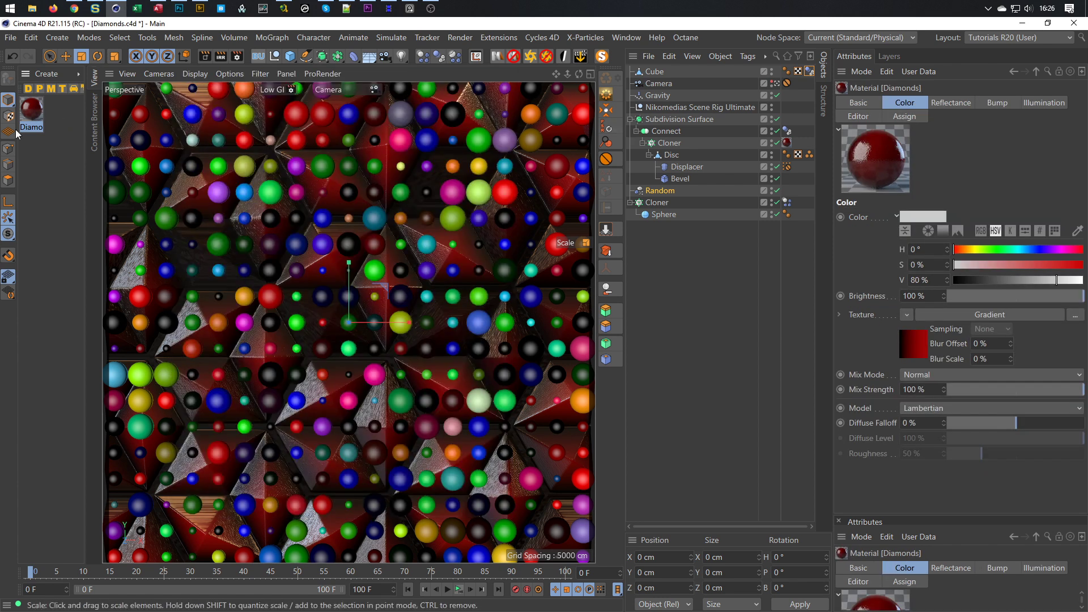
Step: Create a new material and name it "Spheres"
double_click(45, 202)
double_click(29, 127)
text(Spheres)
key(Return)
Step: Load the MoGraph Color Shader as the color texture of the Spheres material
double_click(31, 125)
double_click(34, 113)
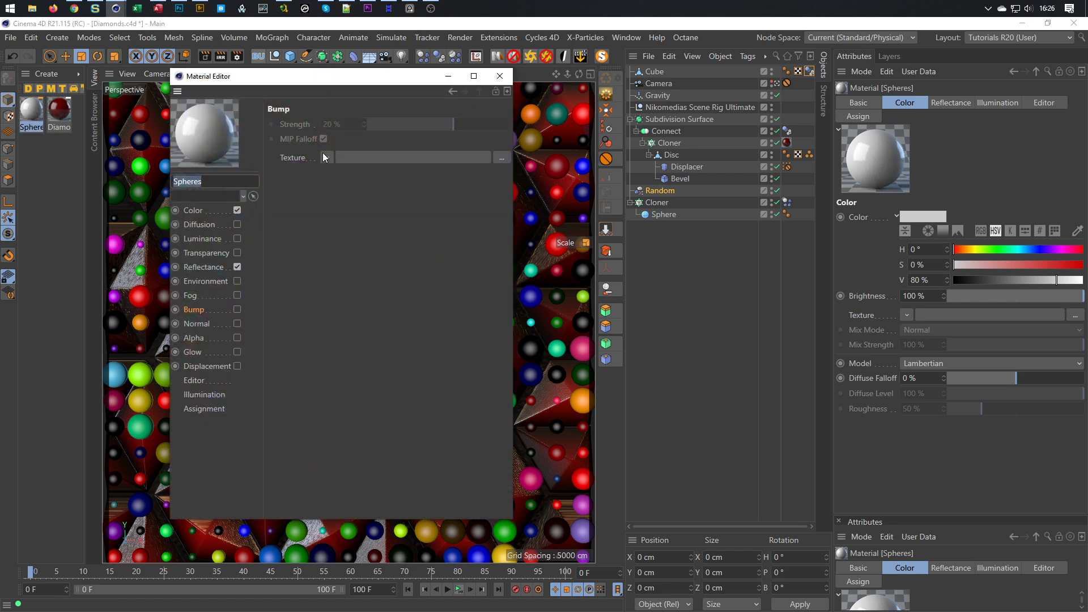
drag(377, 77, 476, 119)
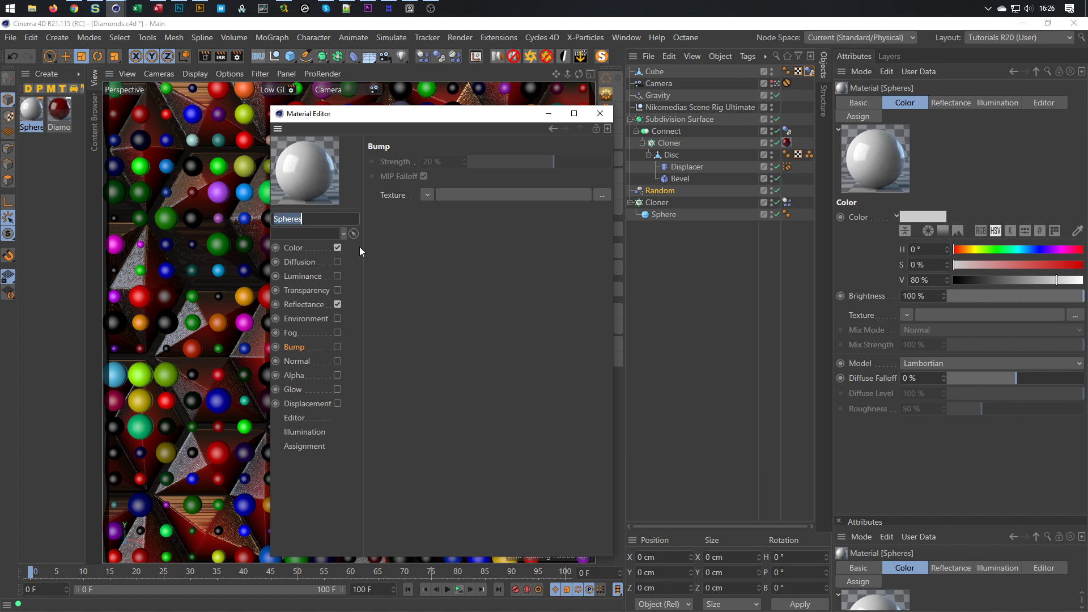
click(290, 249)
click(437, 259)
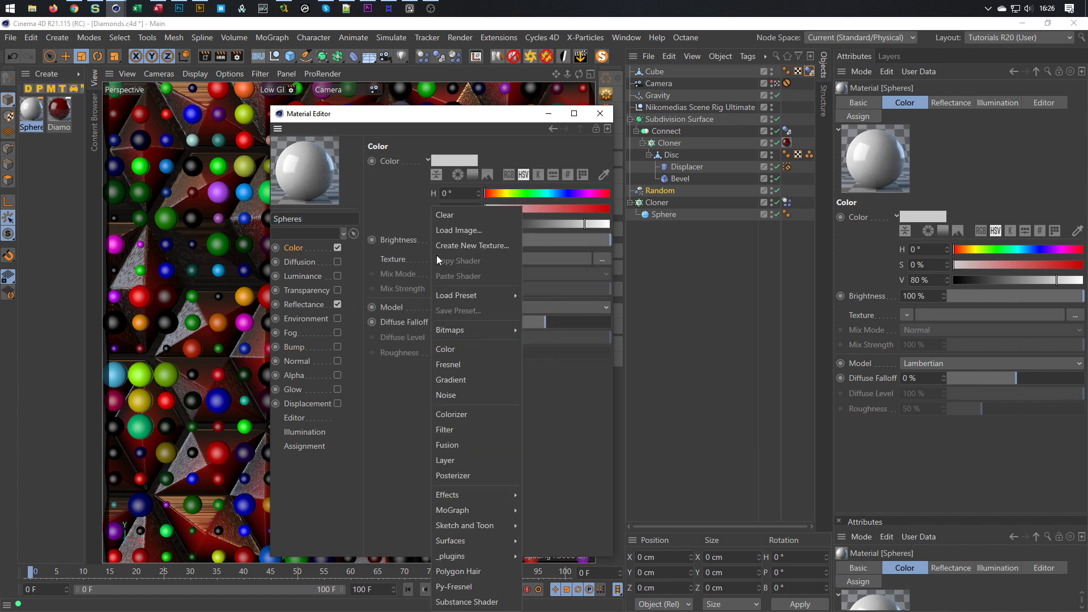
mouse_move(473, 510)
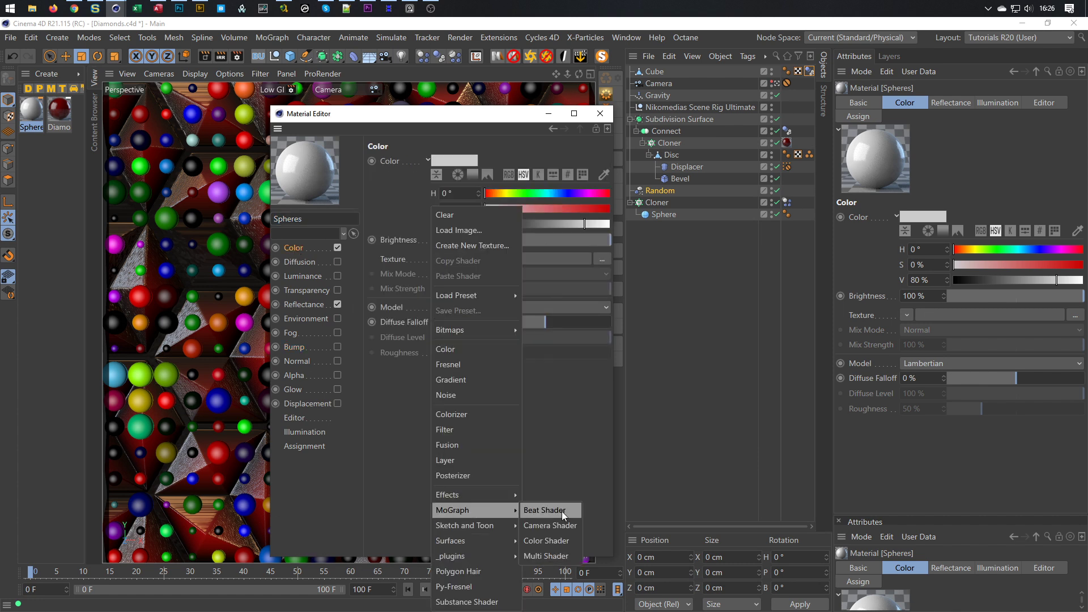
click(551, 539)
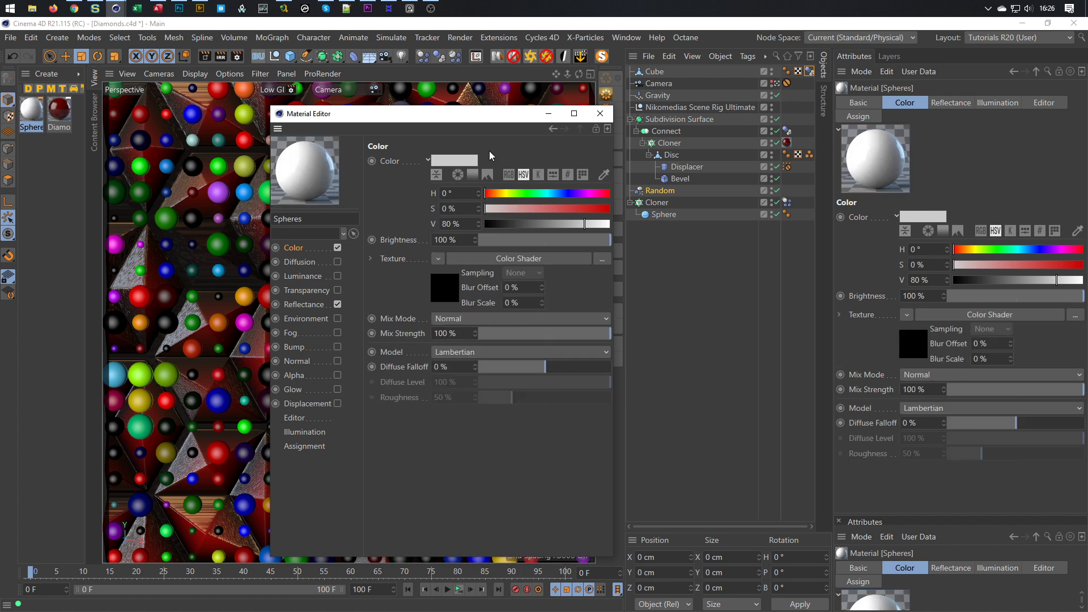
drag(494, 121, 792, 126)
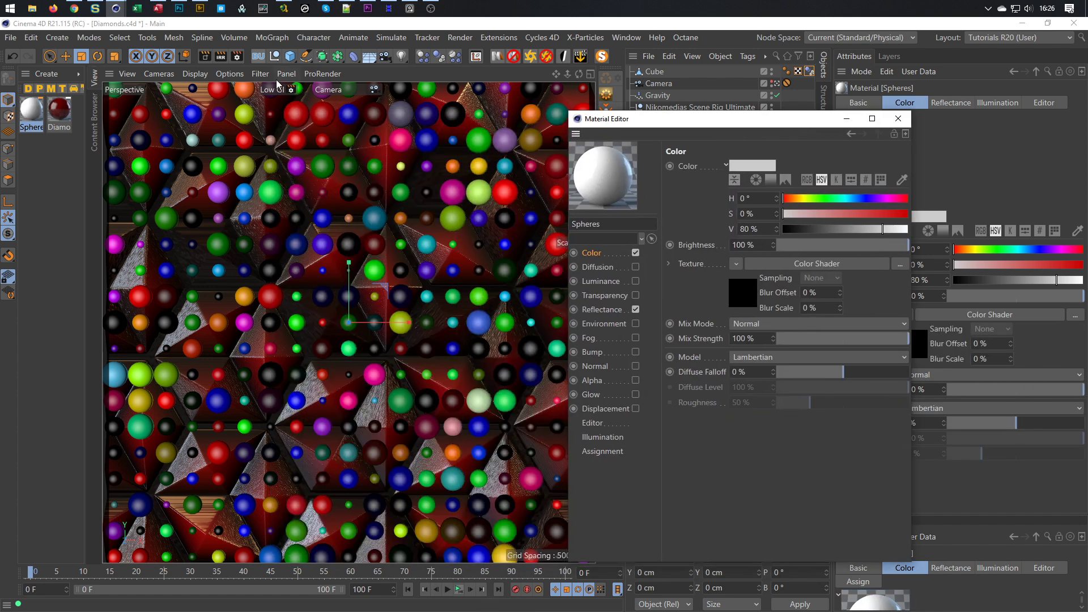
Step: Start an interactive render preview and wrap the Spheres material's Color Shader in a Colorizer, opening its shader properties
click(204, 56)
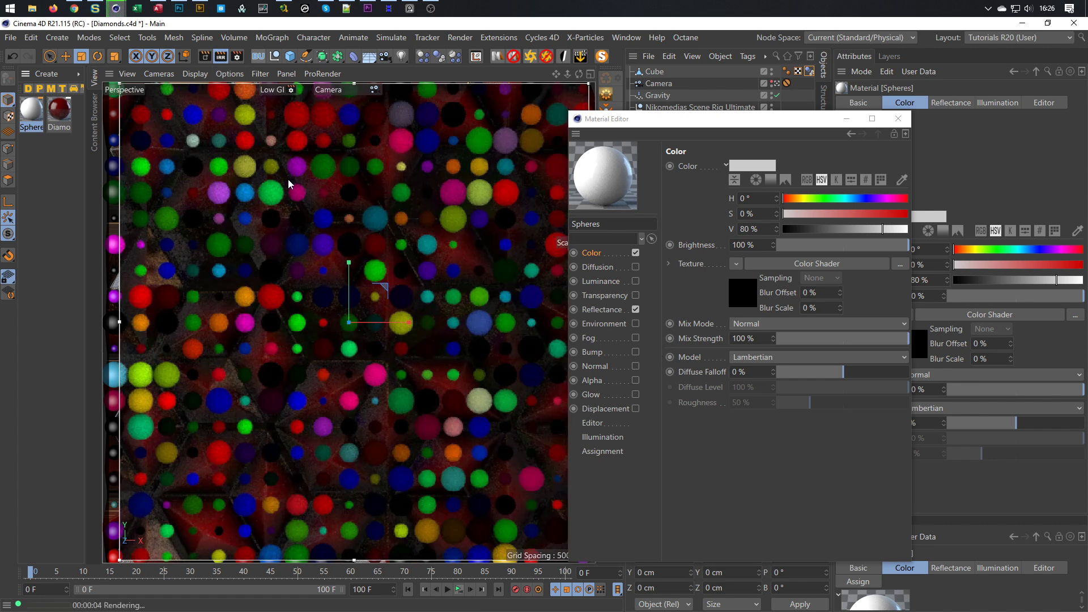
click(737, 263)
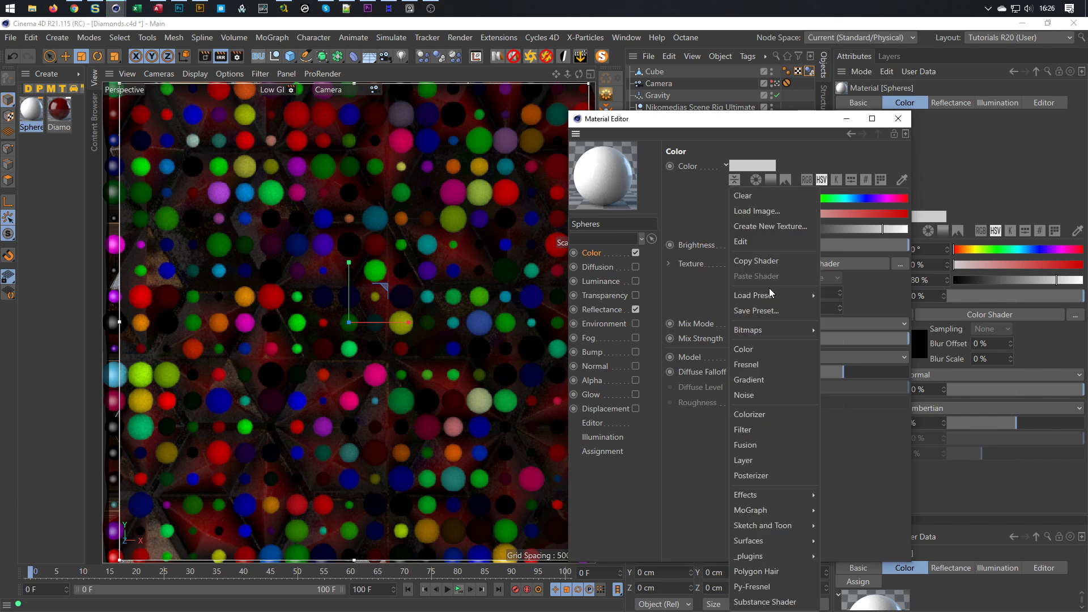
click(752, 413)
click(751, 303)
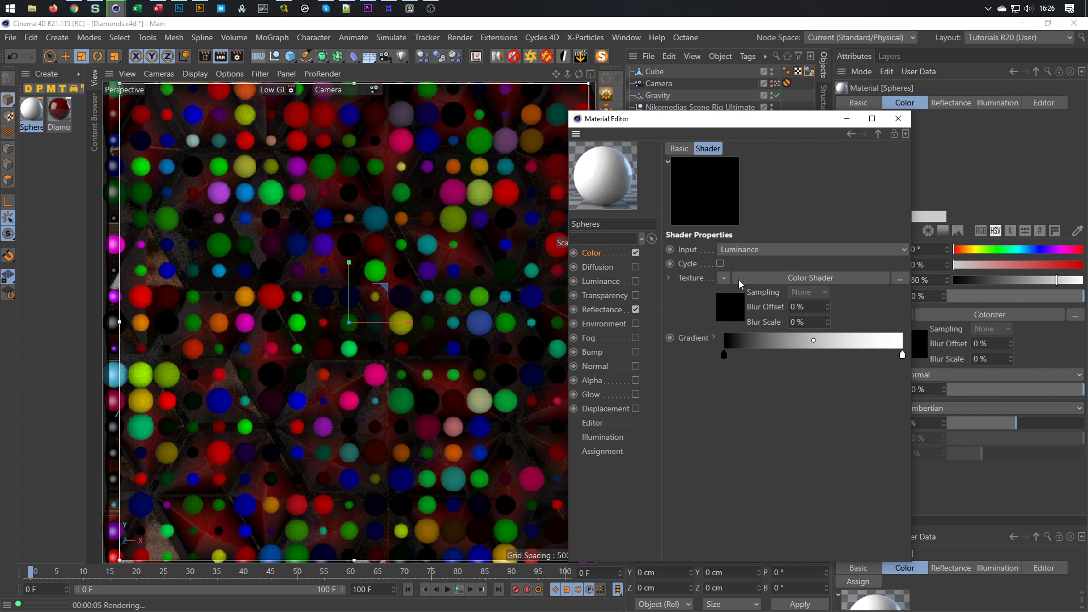
drag(748, 120, 626, 331)
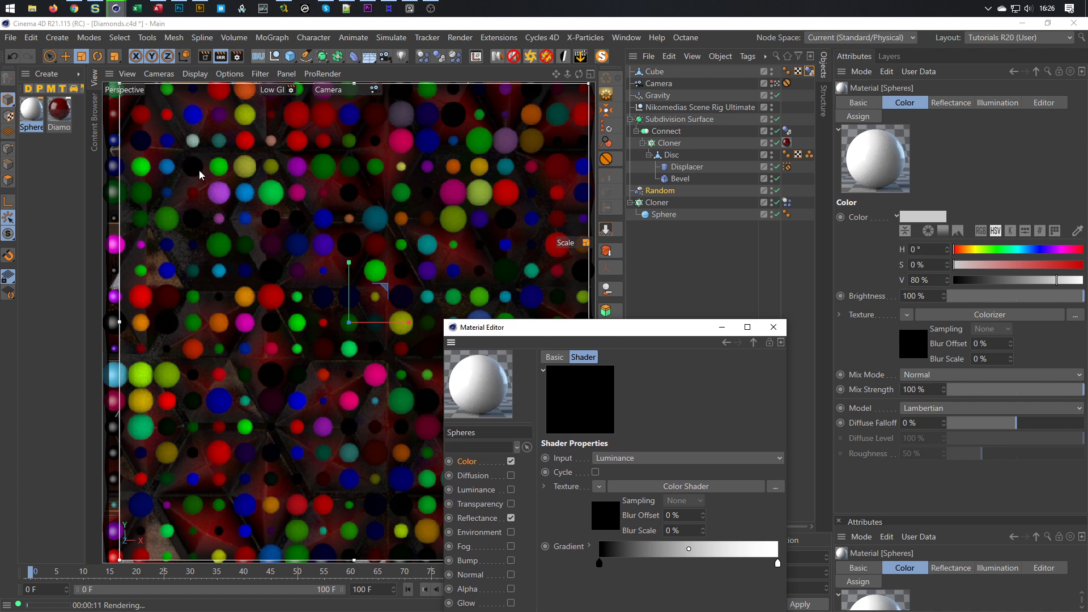
Step: Test the Use Alpha/Strength color option on the Random effector
click(658, 202)
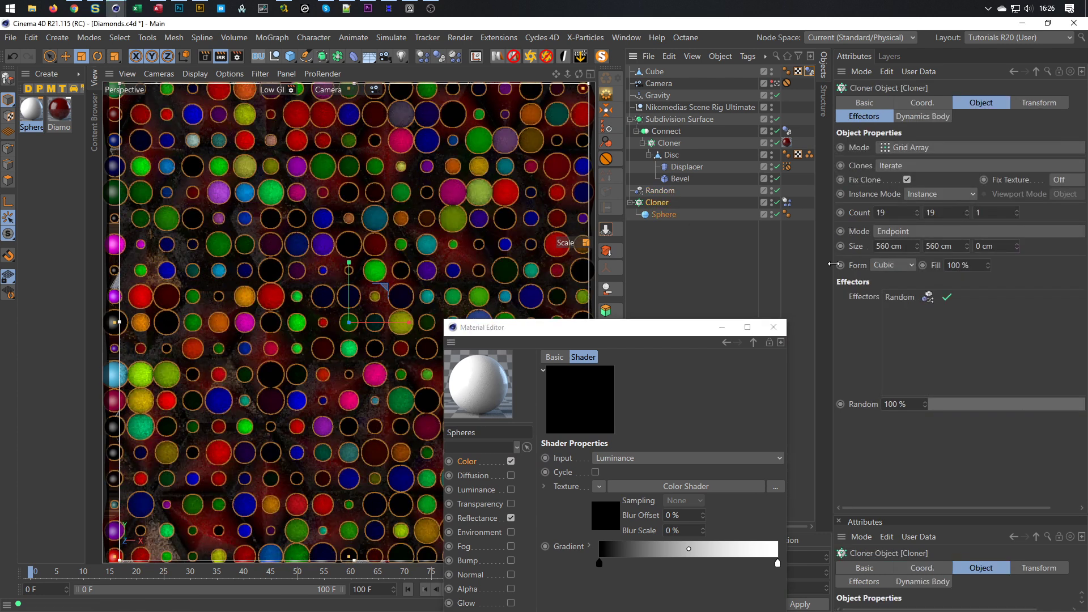
click(688, 192)
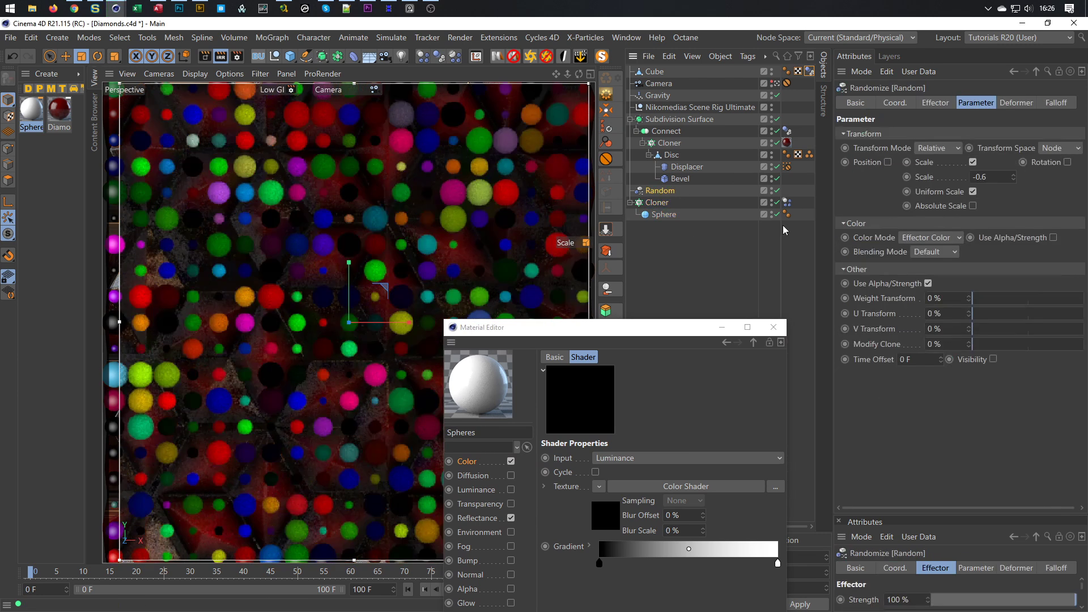
click(1053, 237)
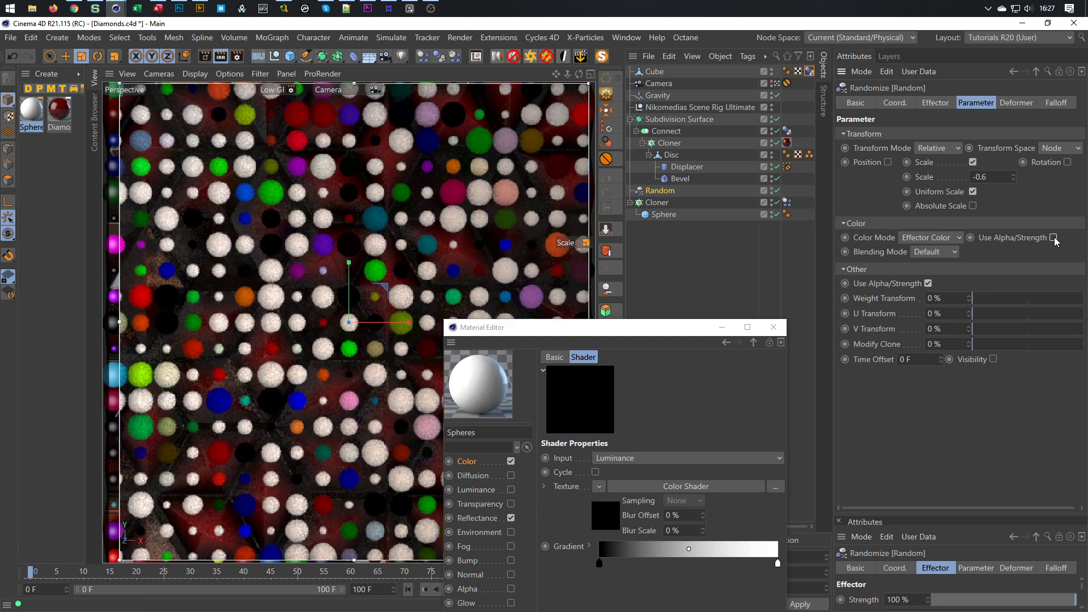
click(1053, 238)
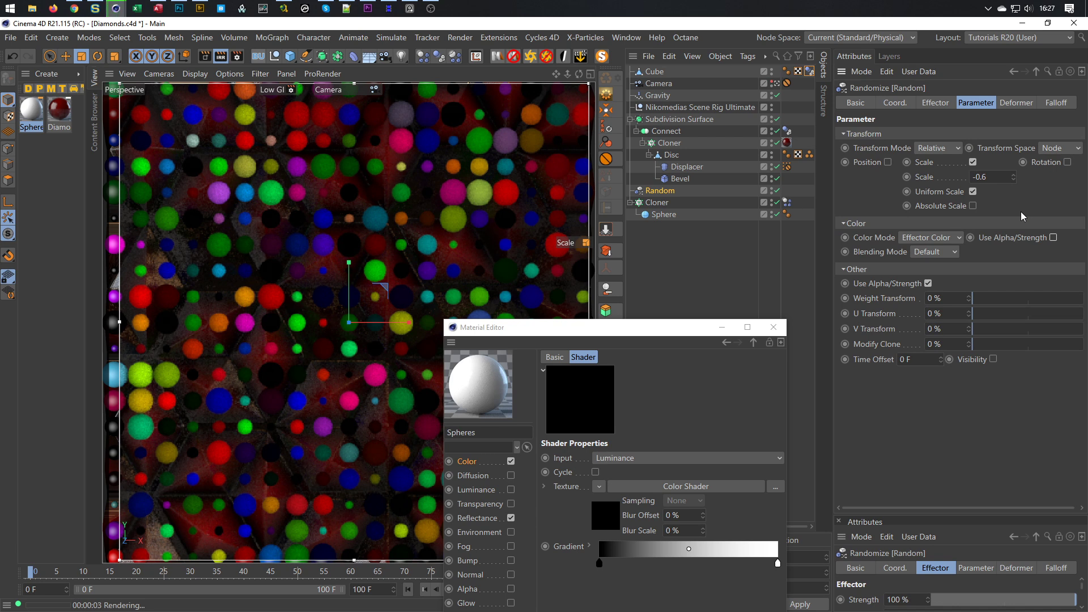
Step: Set the end knot of the Colorizer gradient to red with saturation 100% and value 77%
drag(671, 328, 715, 245)
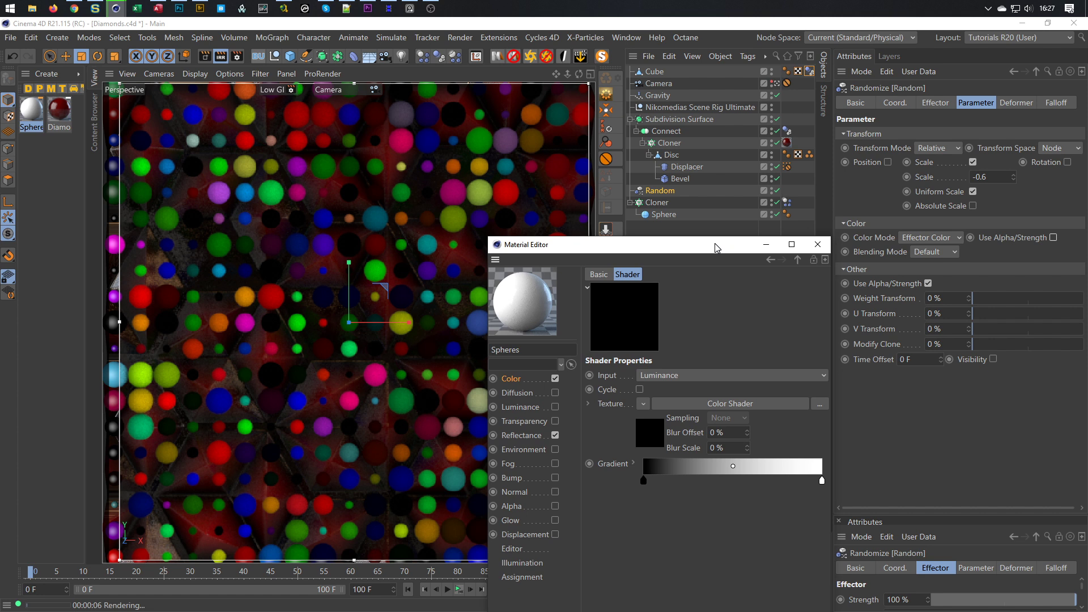
drag(715, 243, 732, 169)
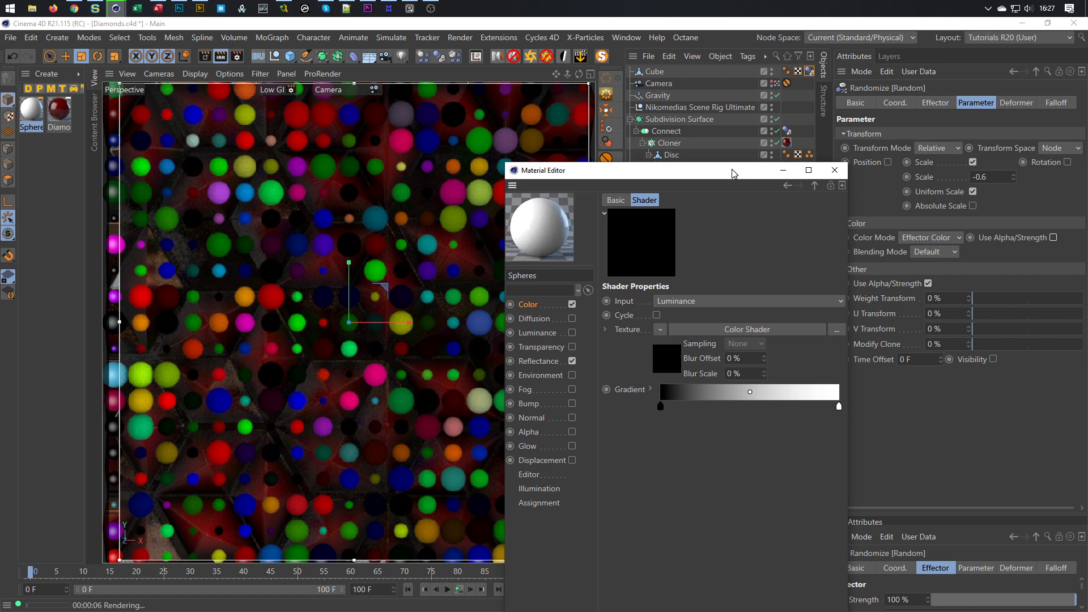
click(650, 388)
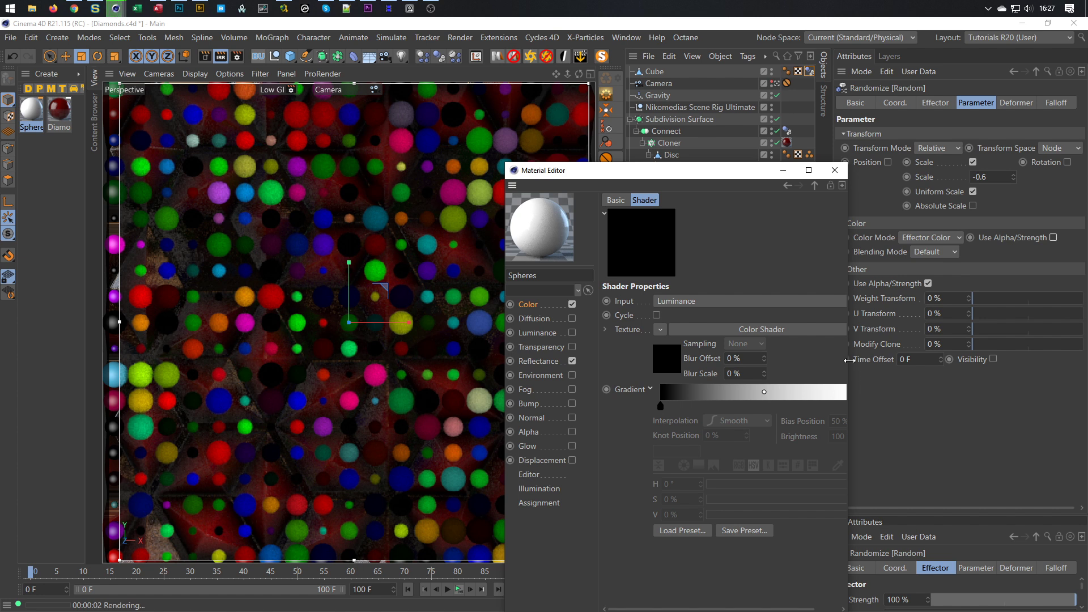
drag(846, 399, 895, 403)
click(885, 407)
drag(785, 500, 851, 514)
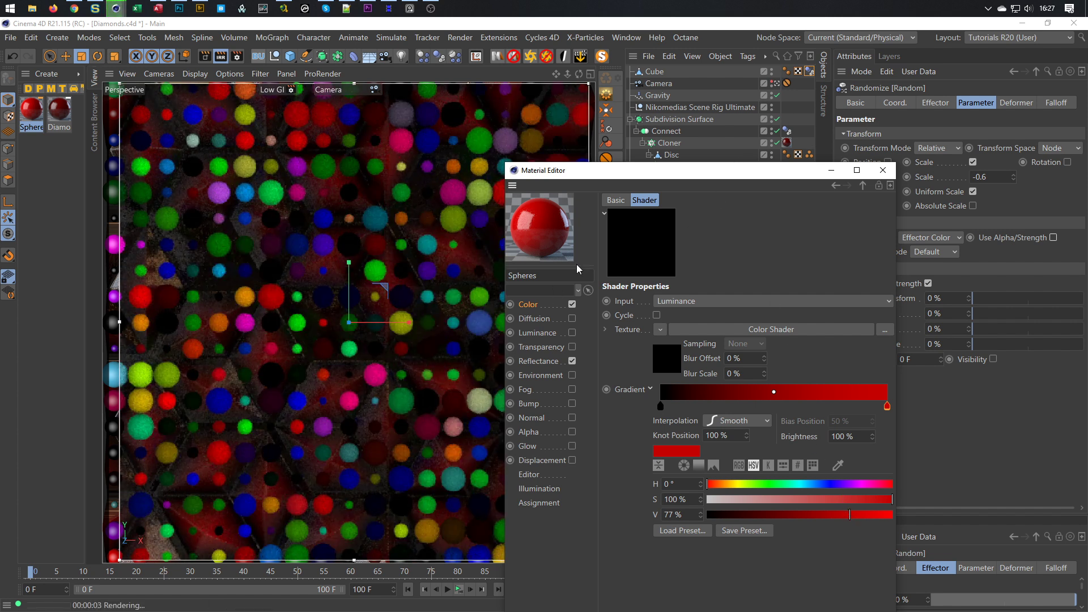
Step: Apply the Spheres material to the Cloner that holds the spheres and close the material editor
drag(650, 174, 606, 285)
drag(30, 111, 660, 203)
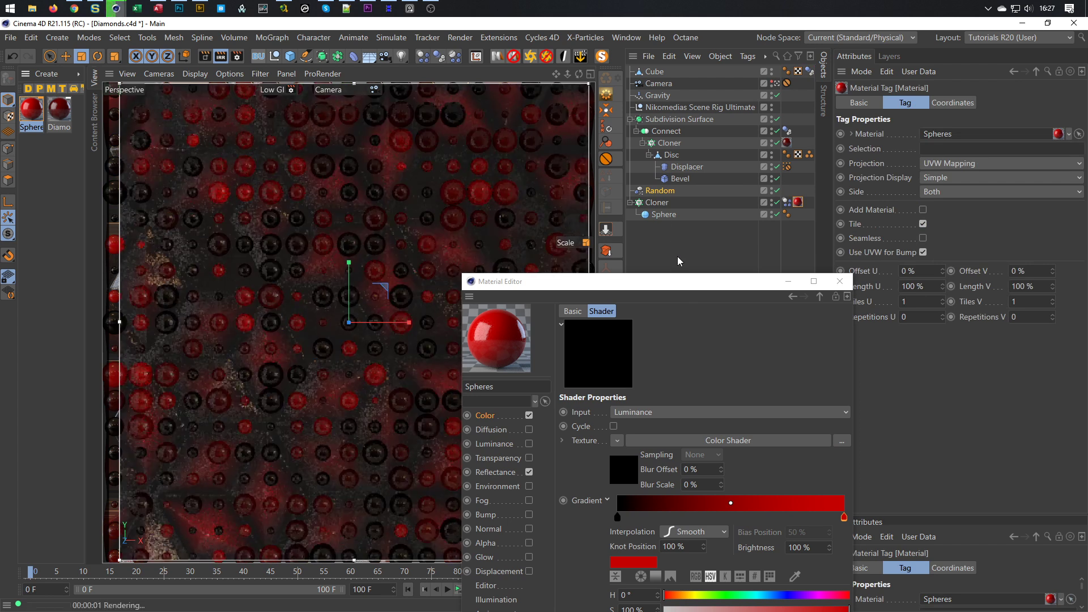
drag(675, 283, 783, 154)
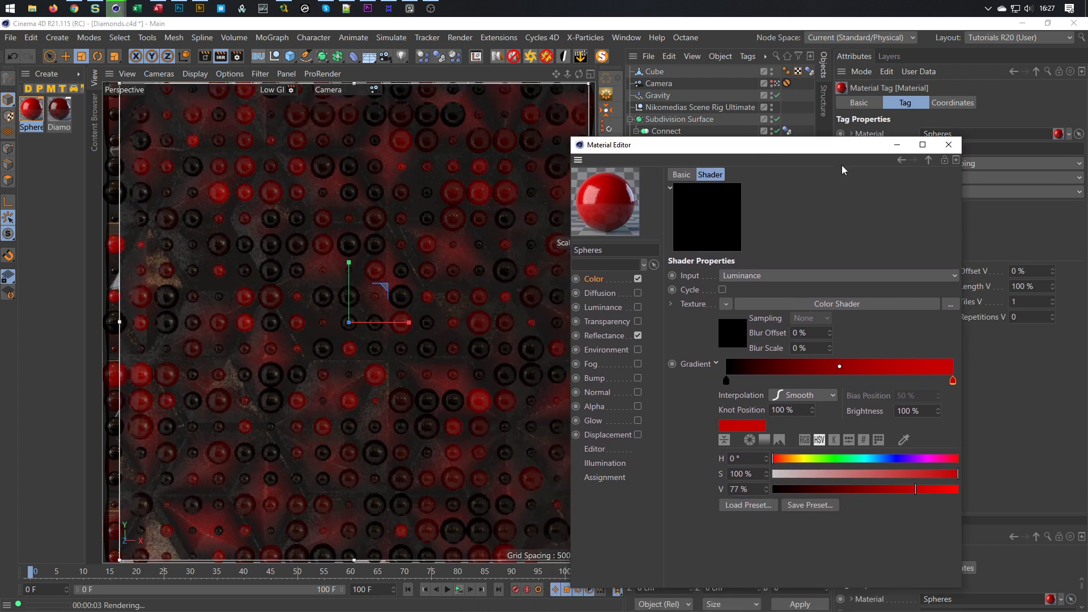
click(946, 148)
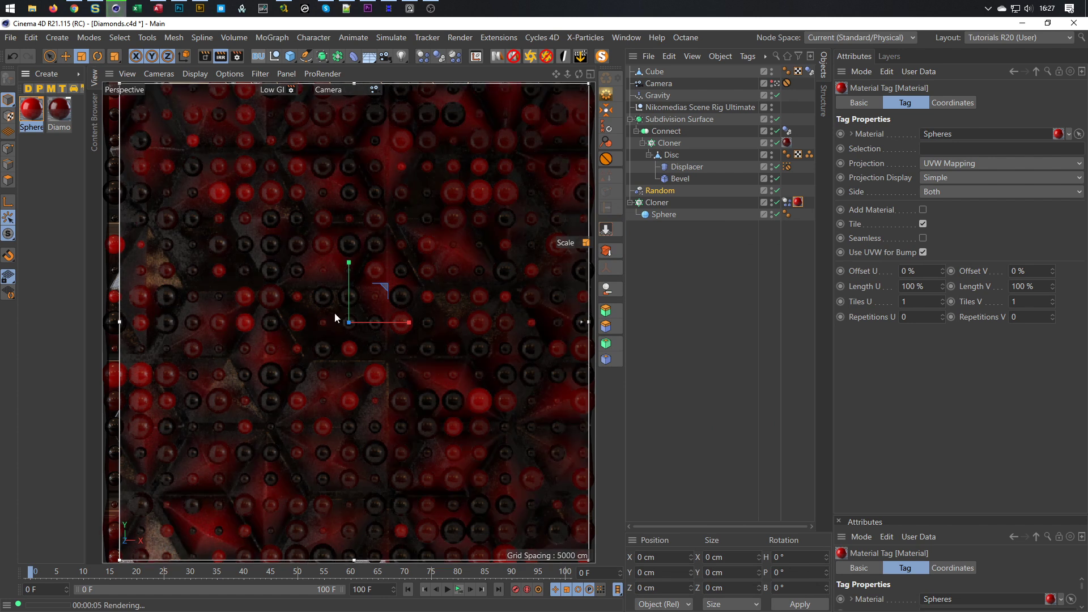
Step: Set the Spheres material's Glossy reflectance roughness to 27% and end the interactive render preview
double_click(33, 113)
drag(321, 78, 629, 99)
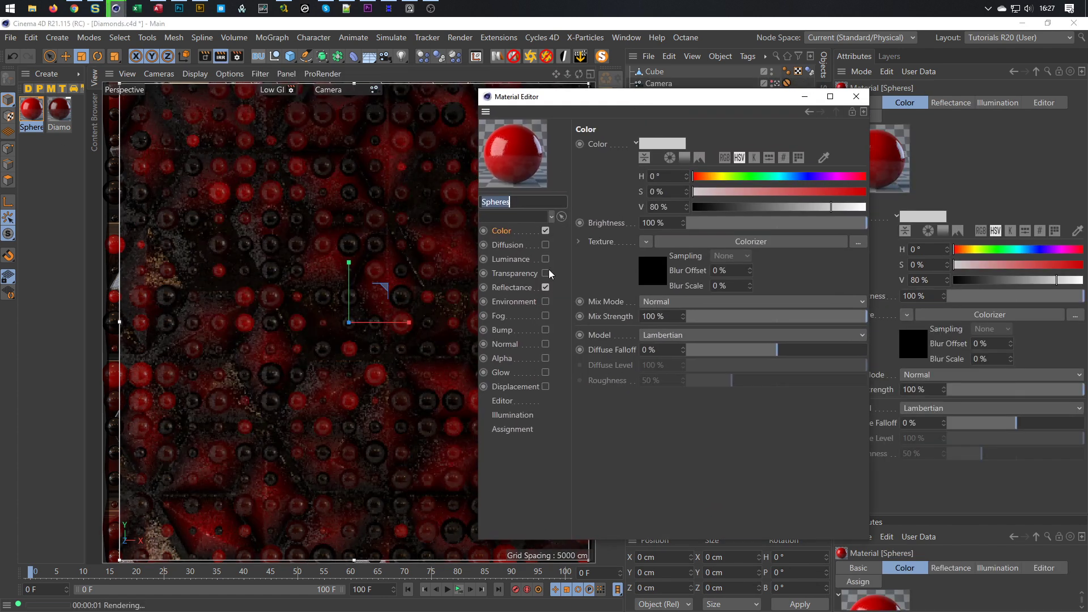
click(516, 287)
drag(736, 362, 749, 361)
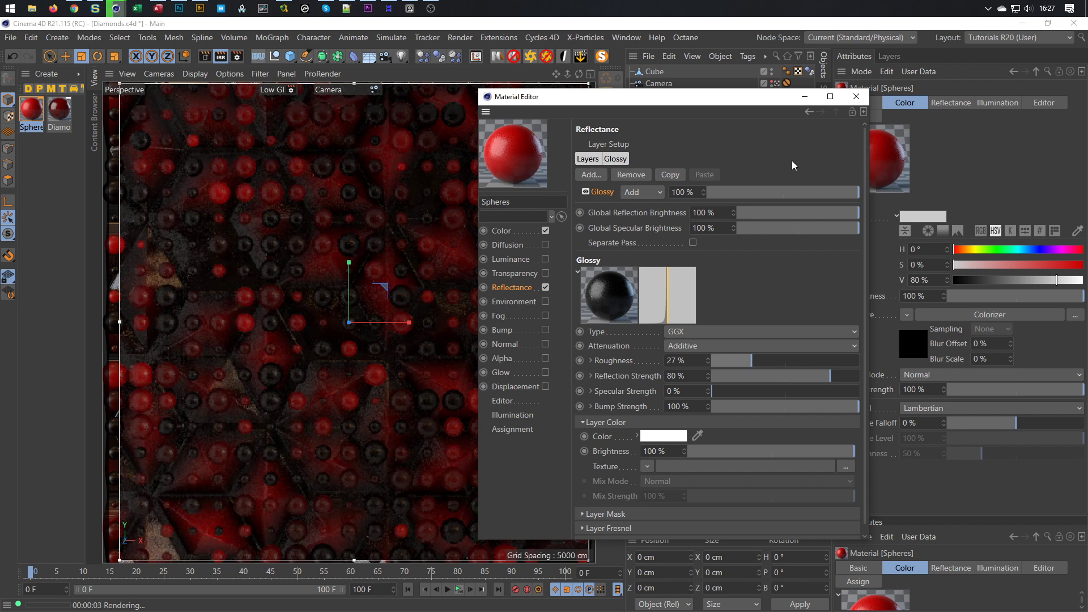
click(856, 97)
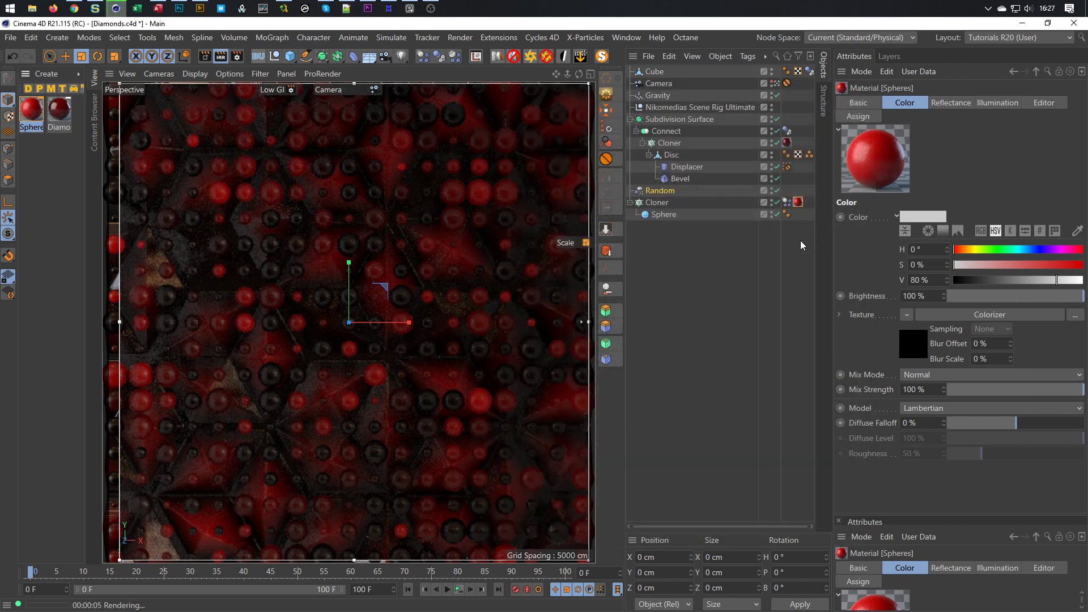
click(222, 59)
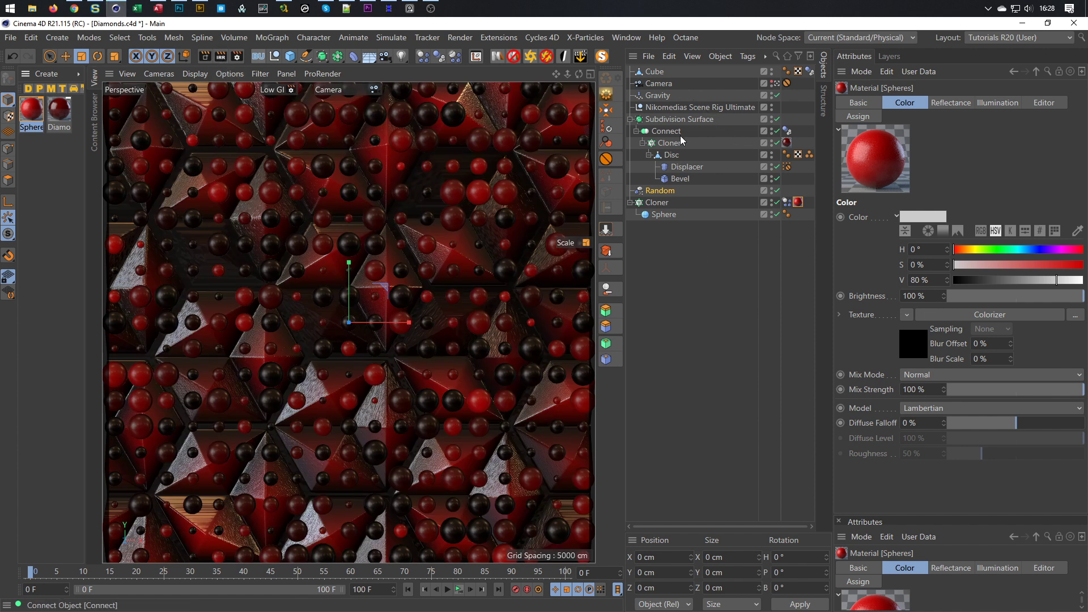
Step: Replace the Nikomedias Scene Rig Ultimate's HDRI file with vanKleef_02_Ref.hdr from the Indoor HDRI presets
click(687, 107)
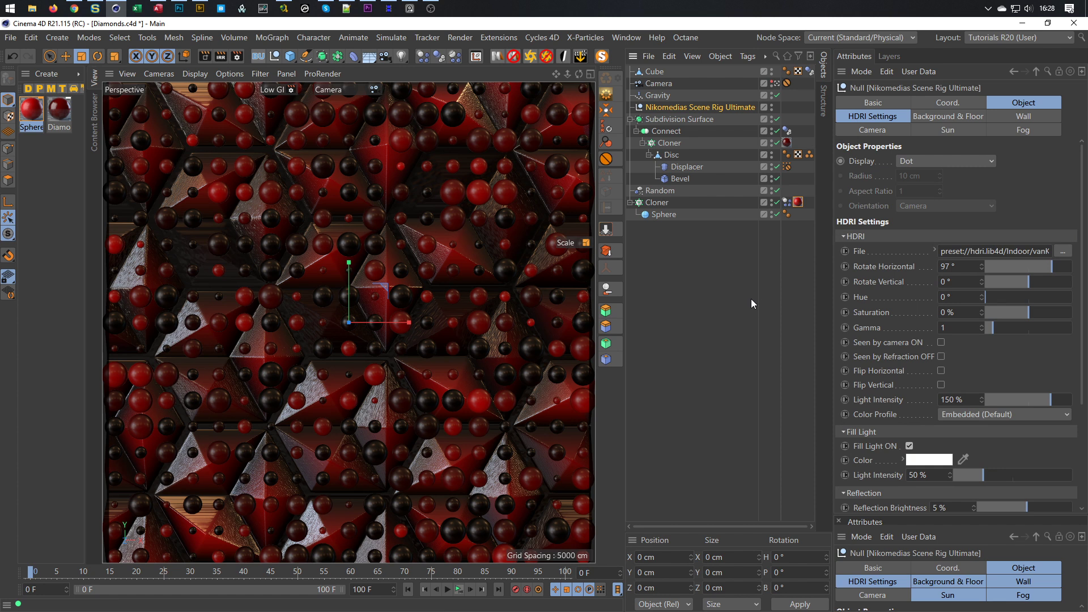
key(shift+F8)
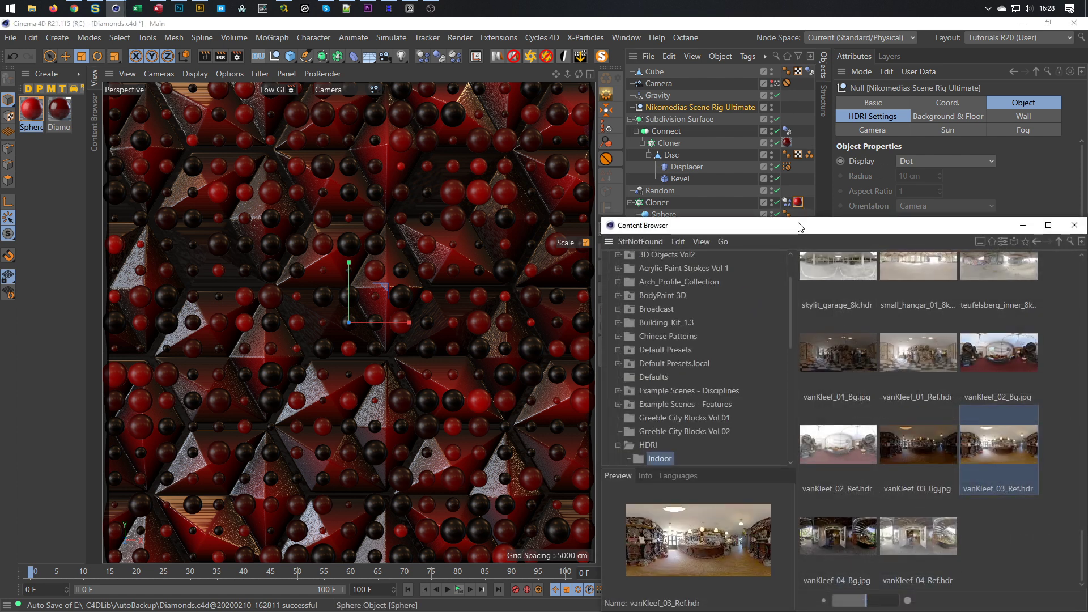
drag(802, 220, 551, 181)
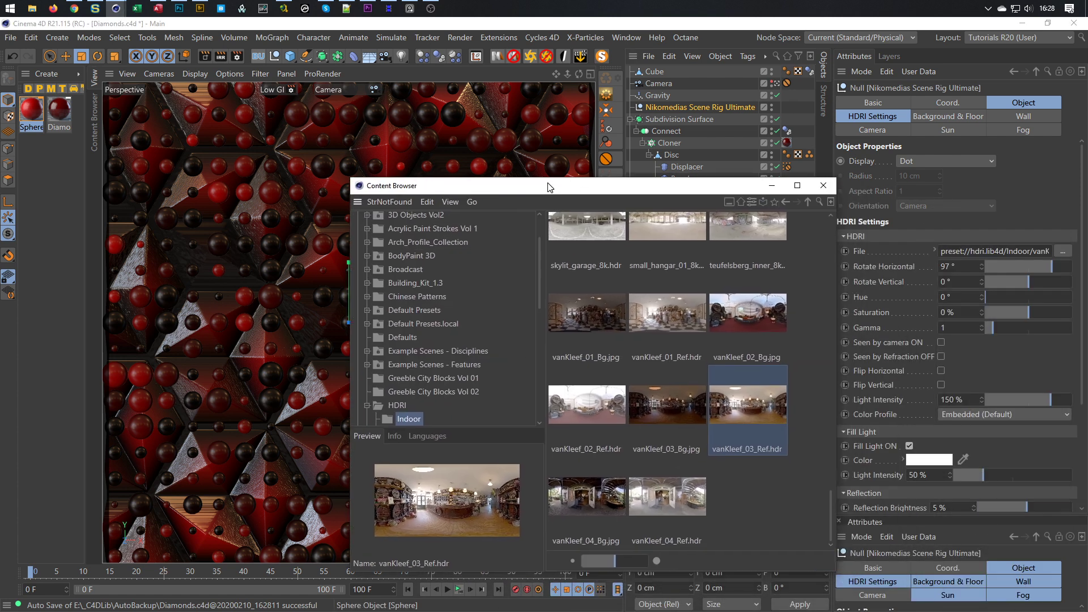
click(605, 403)
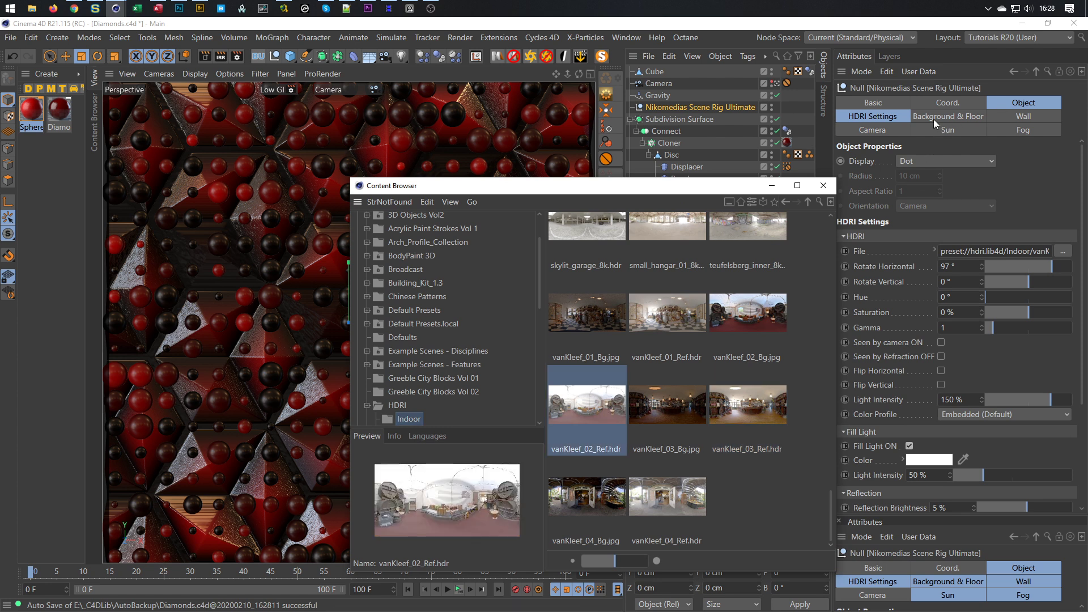
click(901, 117)
drag(590, 409, 1026, 173)
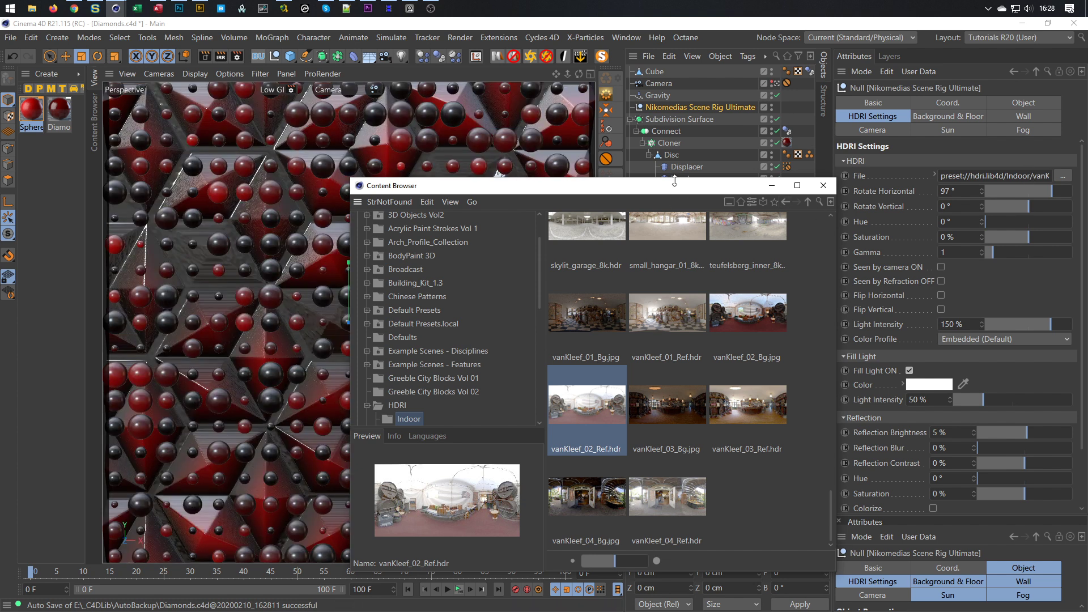
drag(677, 186, 752, 419)
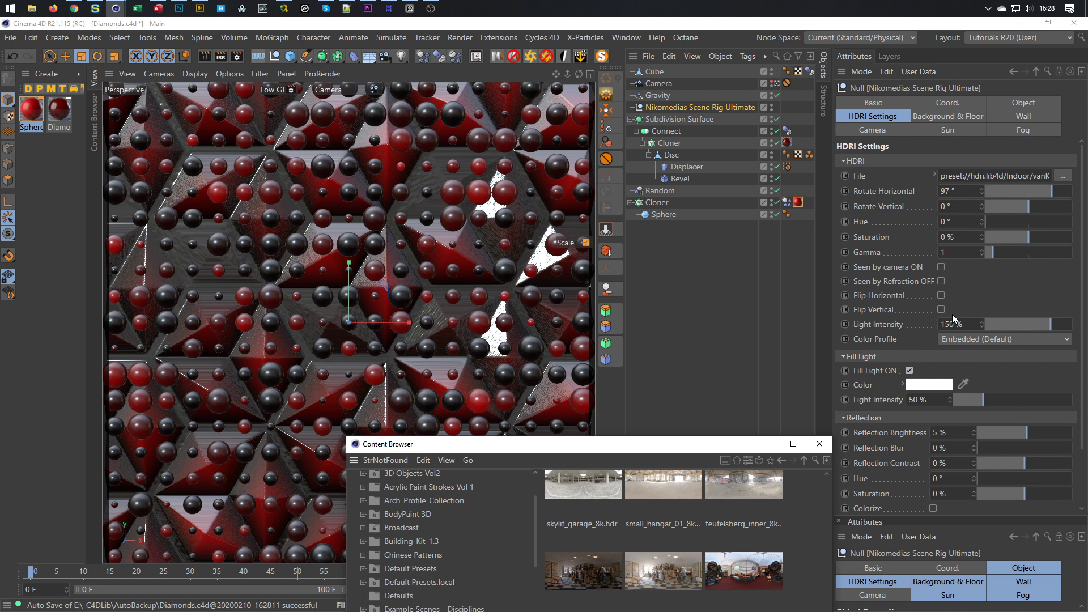
Step: Set the scene rig's HDRI light intensity to 100% and compare the interactive render with the fill light off and on
click(909, 370)
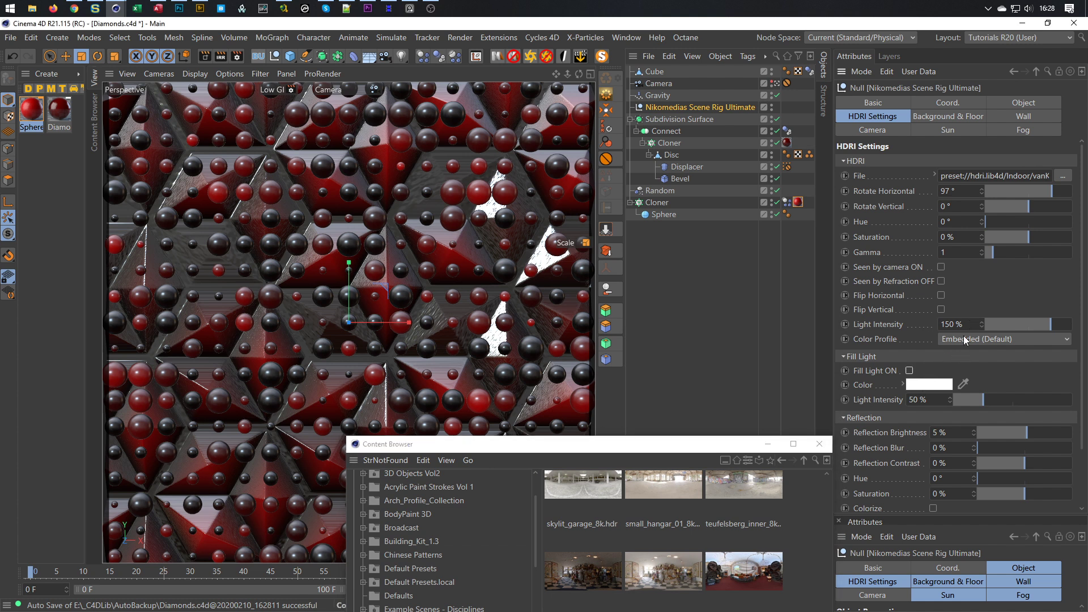
drag(948, 326, 902, 330)
text(100)
key(Return)
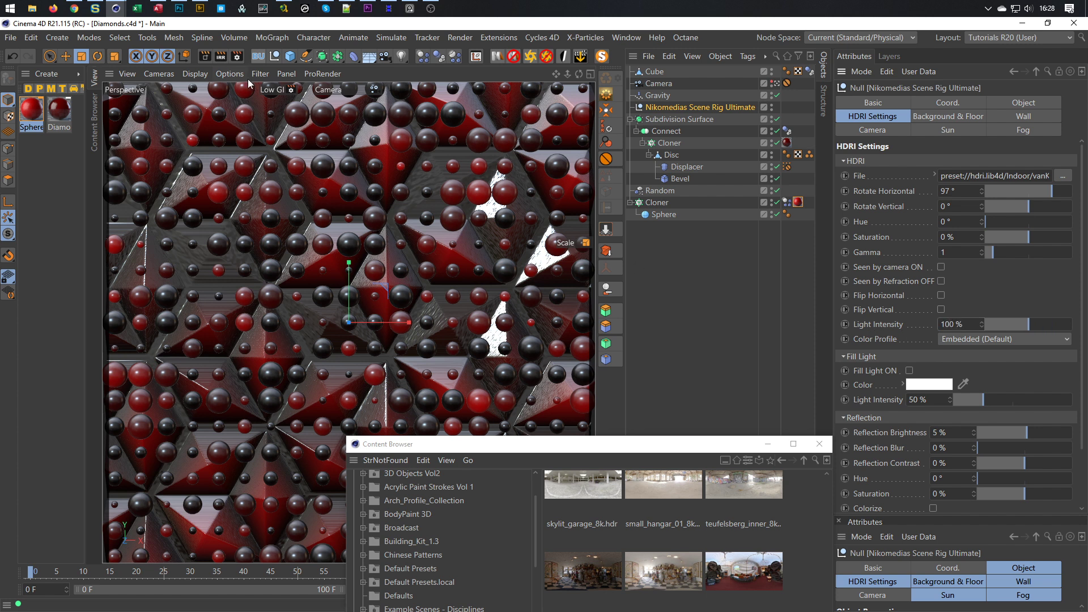
click(221, 58)
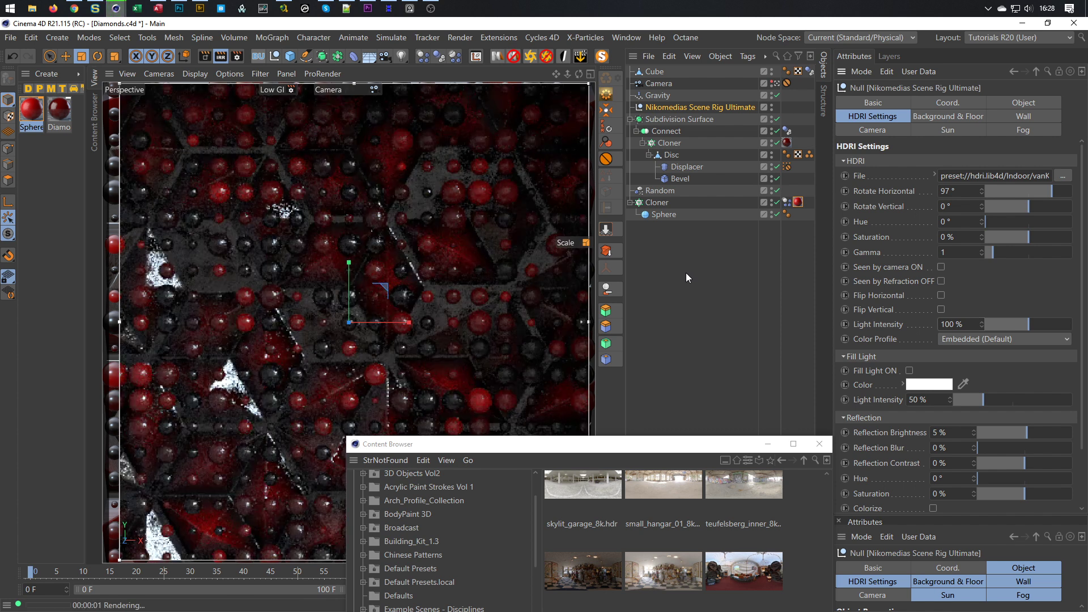
click(910, 371)
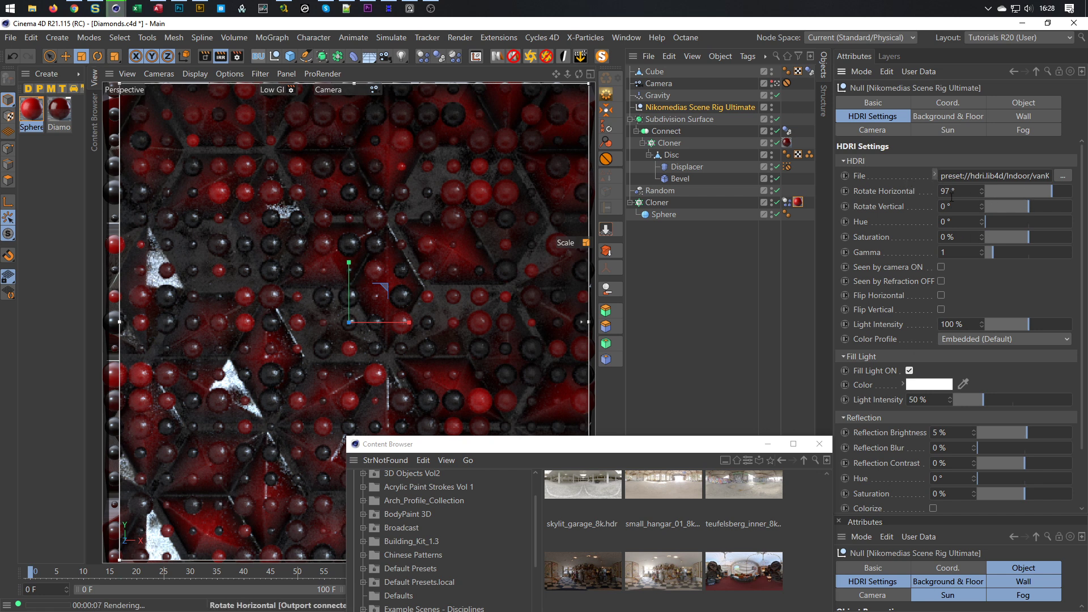
Step: Rotate the scene rig's HDRI horizontally to 22° and set its Reflection Brightness to 0%
drag(1048, 190, 1035, 198)
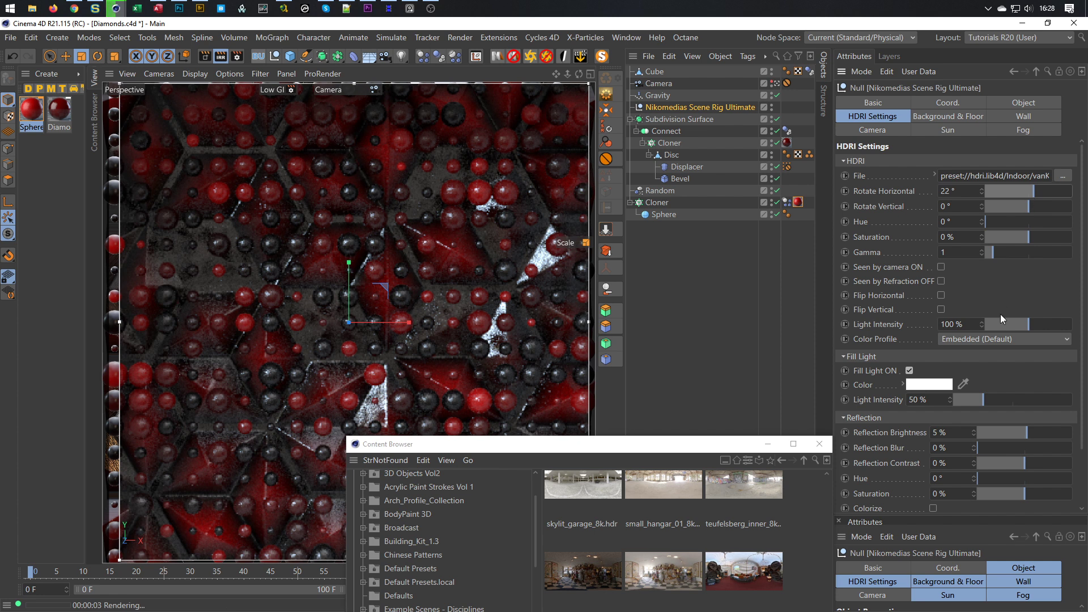
drag(947, 433, 882, 451)
text(0)
key(Return)
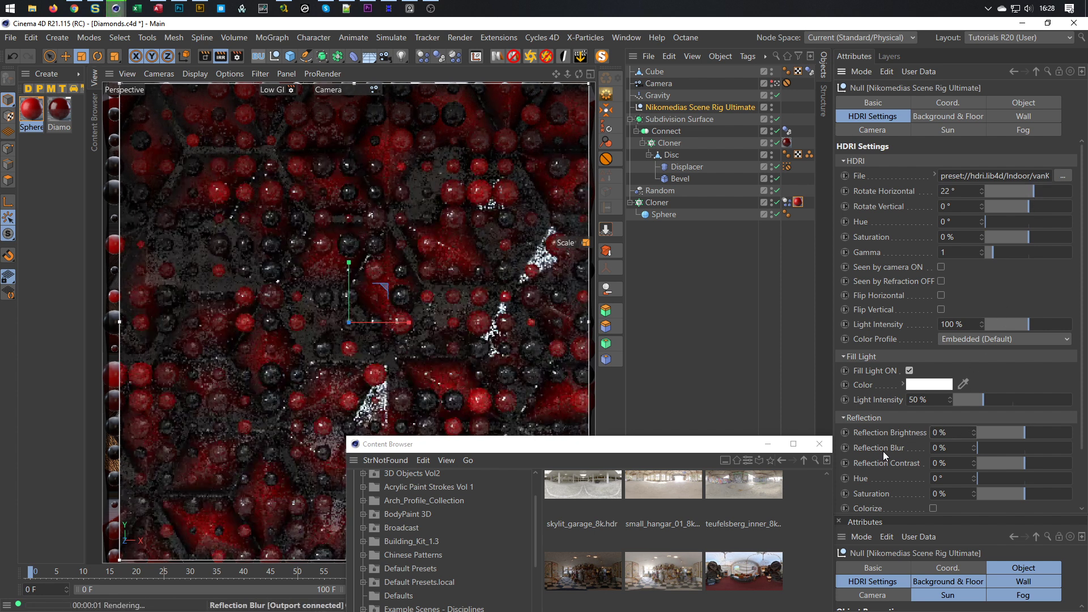
Step: Set the HDRI's horizontal rotation to 67°, closing the Content Browser and ending the interactive render preview
drag(1031, 192, 1010, 192)
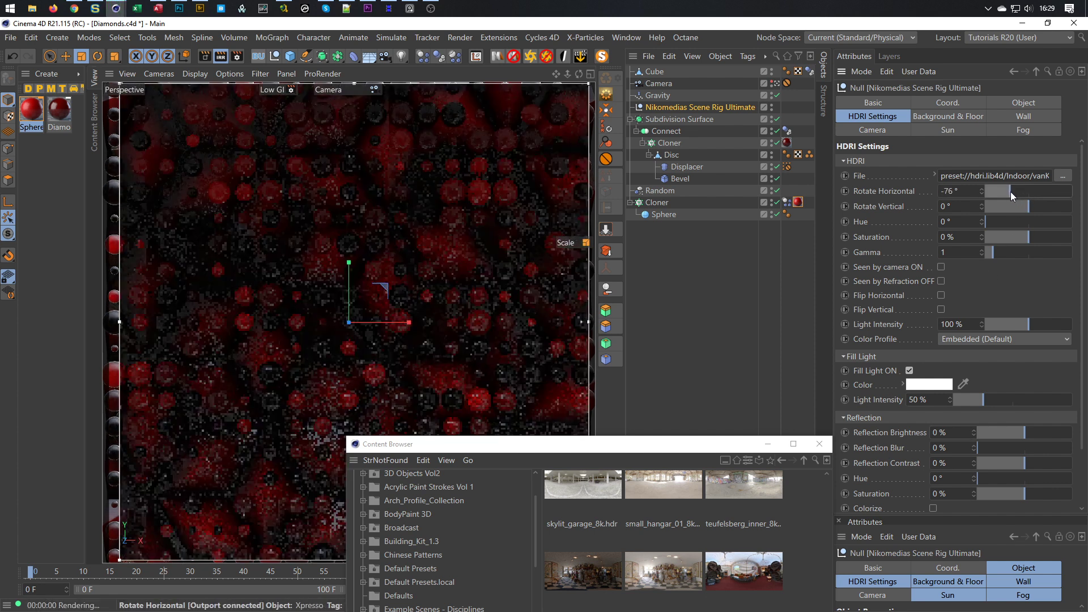
drag(1011, 192, 1045, 200)
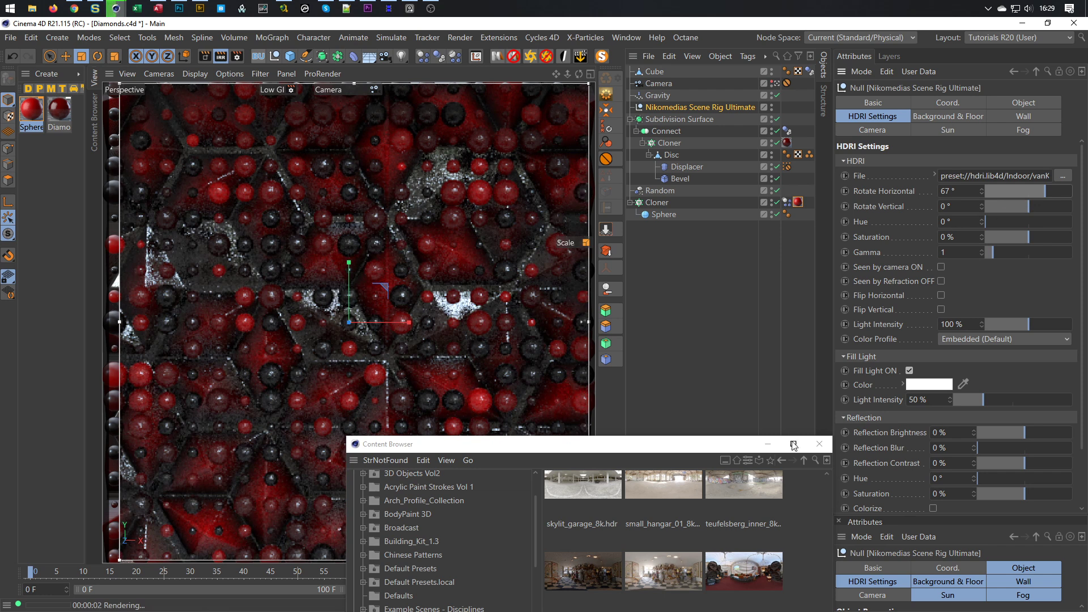
click(818, 445)
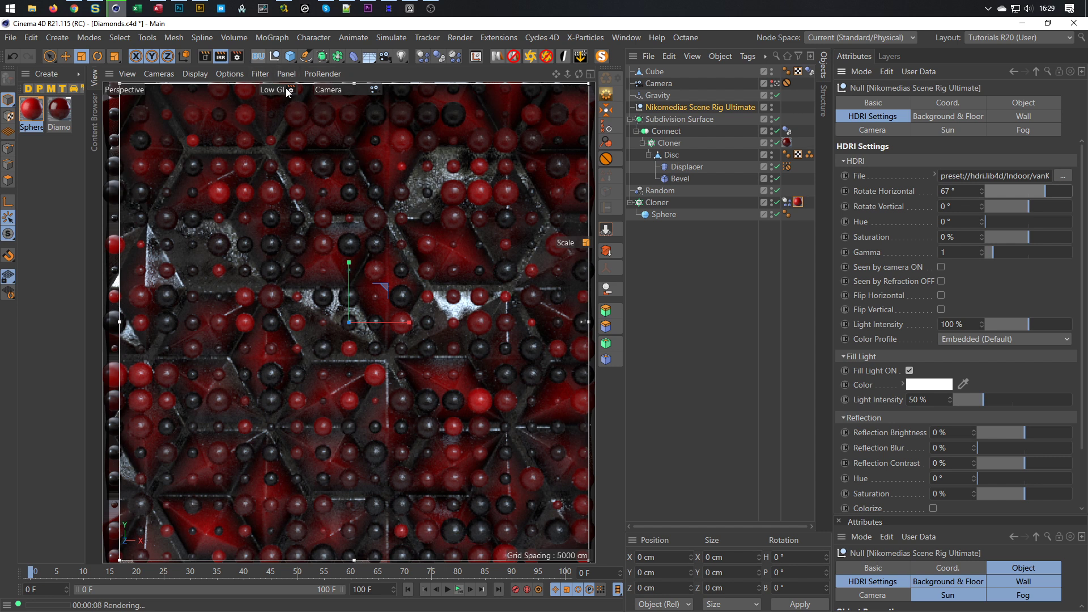
click(221, 57)
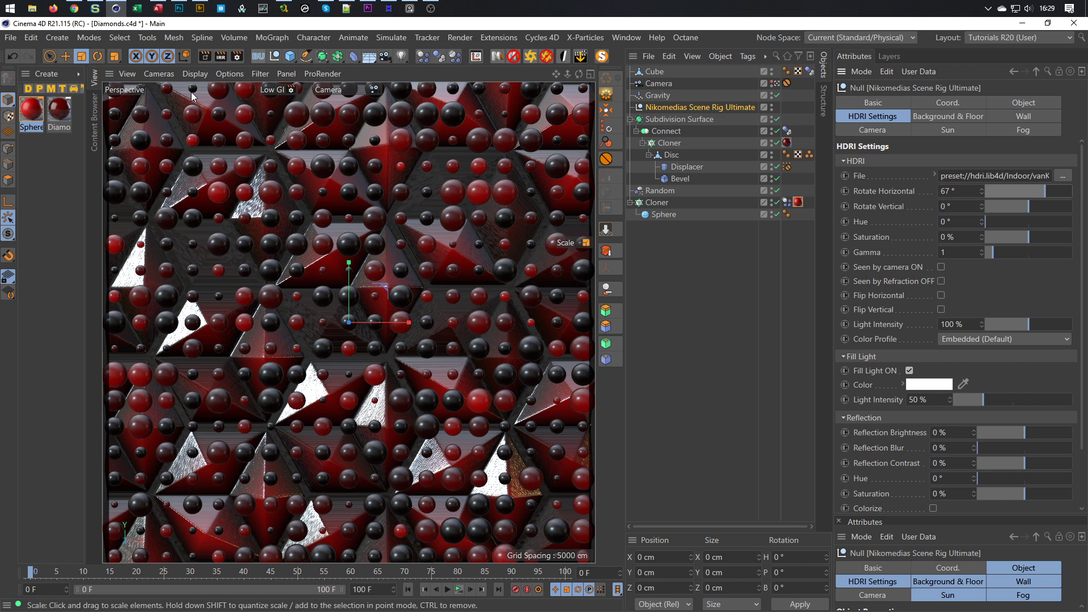
Step: Make Middle GI the active render setting and review its Physical and Output settings
click(236, 56)
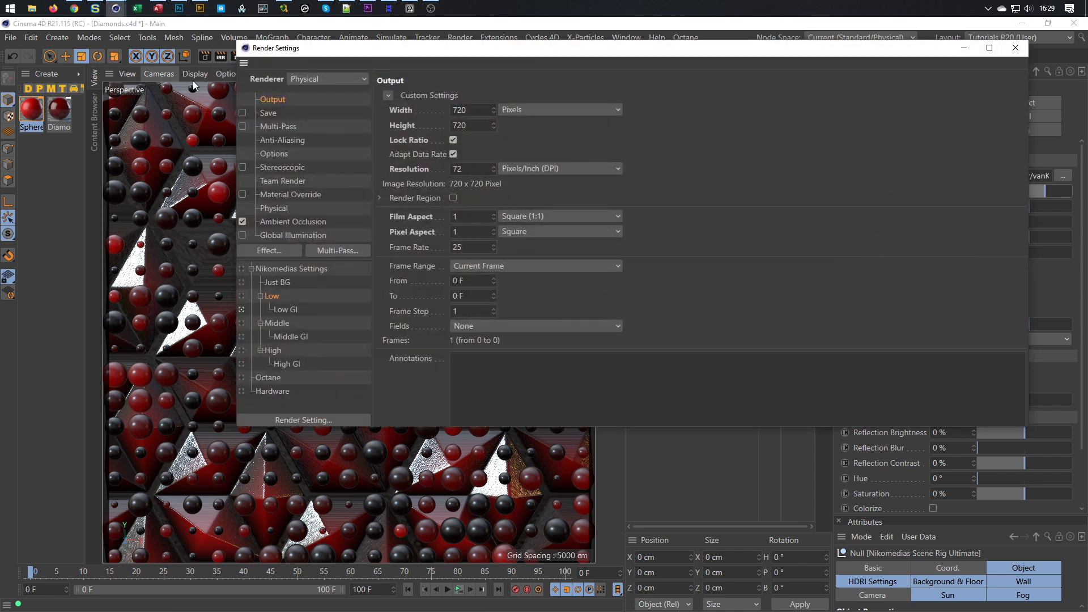
drag(234, 64, 579, 140)
drag(740, 60, 247, 98)
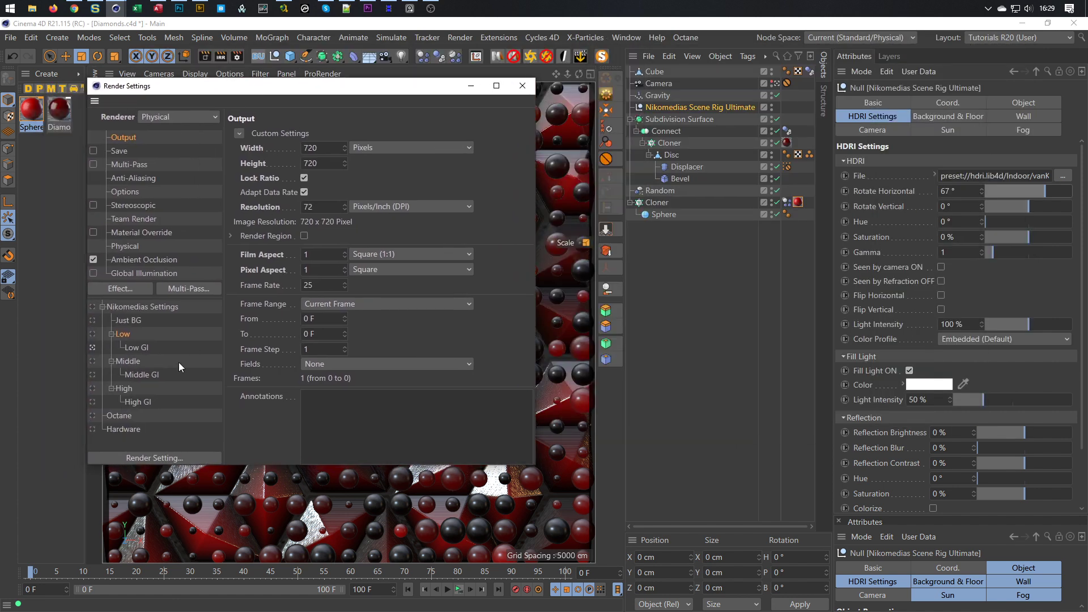
click(92, 374)
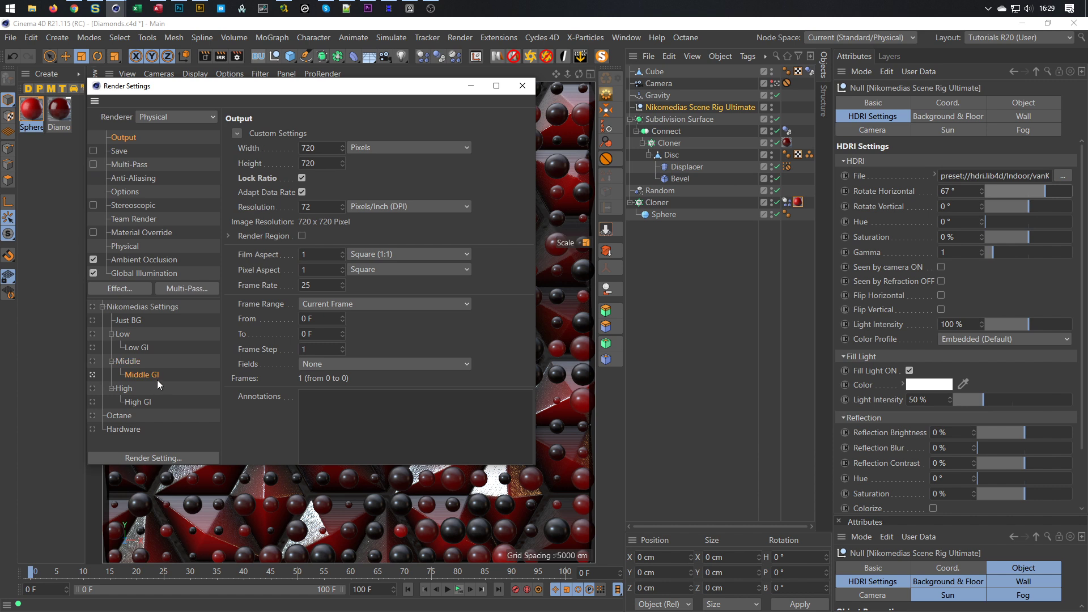
click(128, 246)
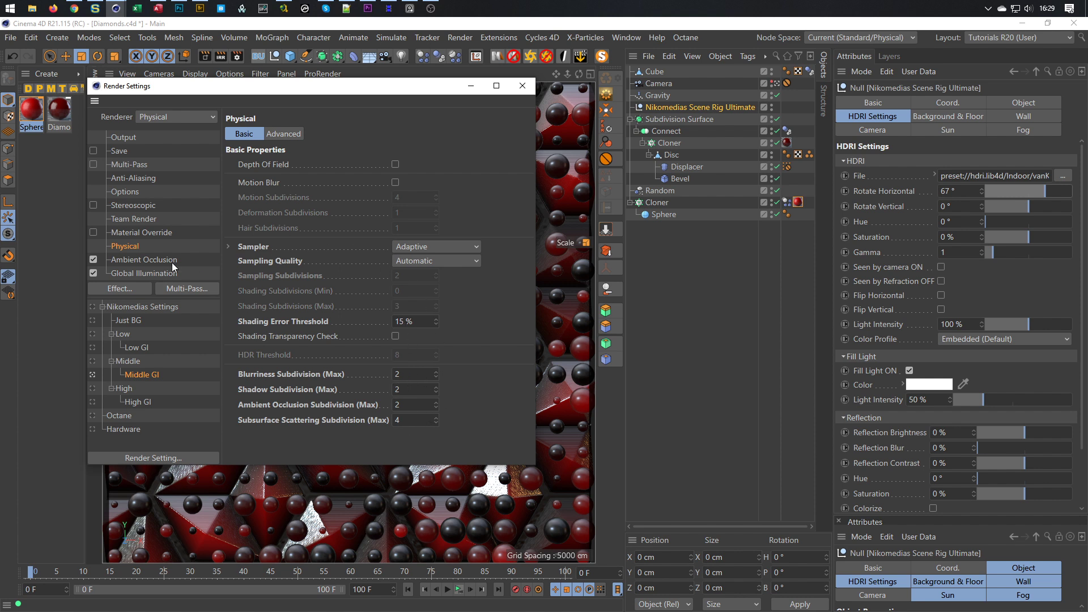
drag(310, 87, 300, 72)
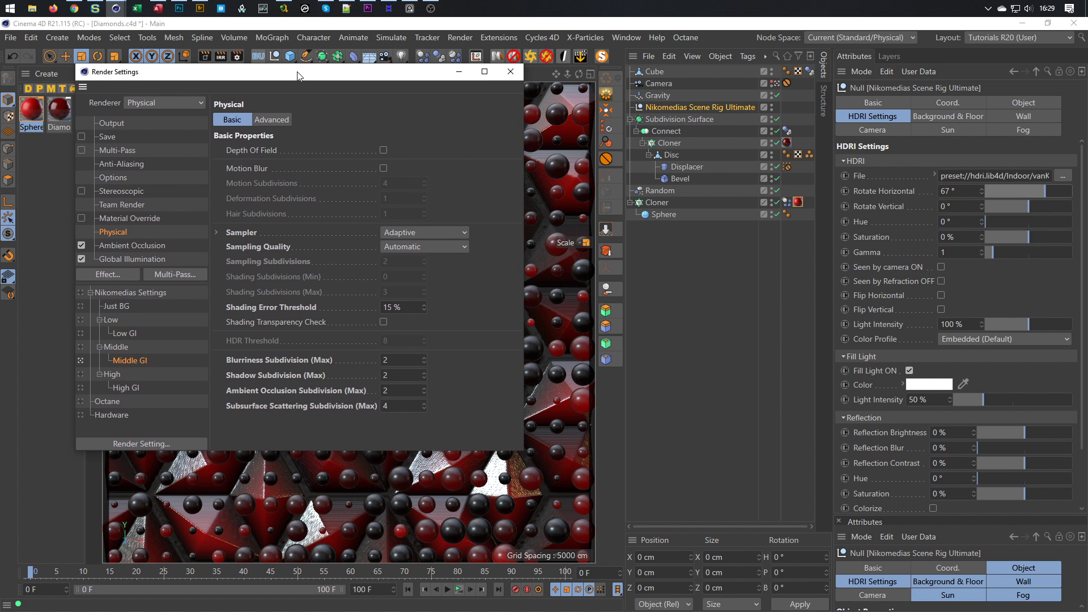
click(113, 123)
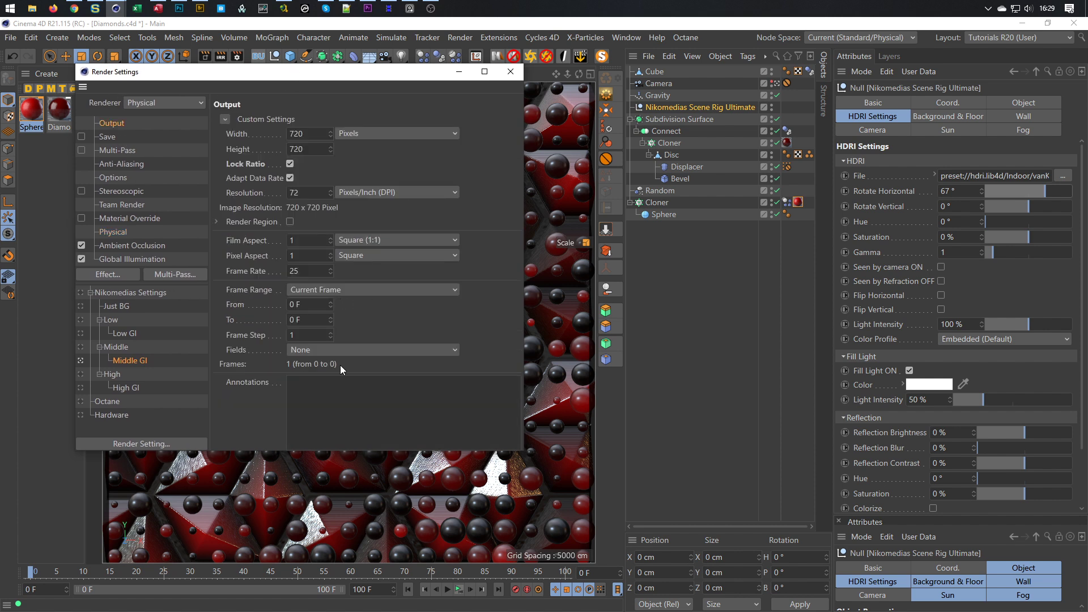
Step: Render the current frame to the Picture Viewer and widen the viewer to show the full render history
key(shift+r)
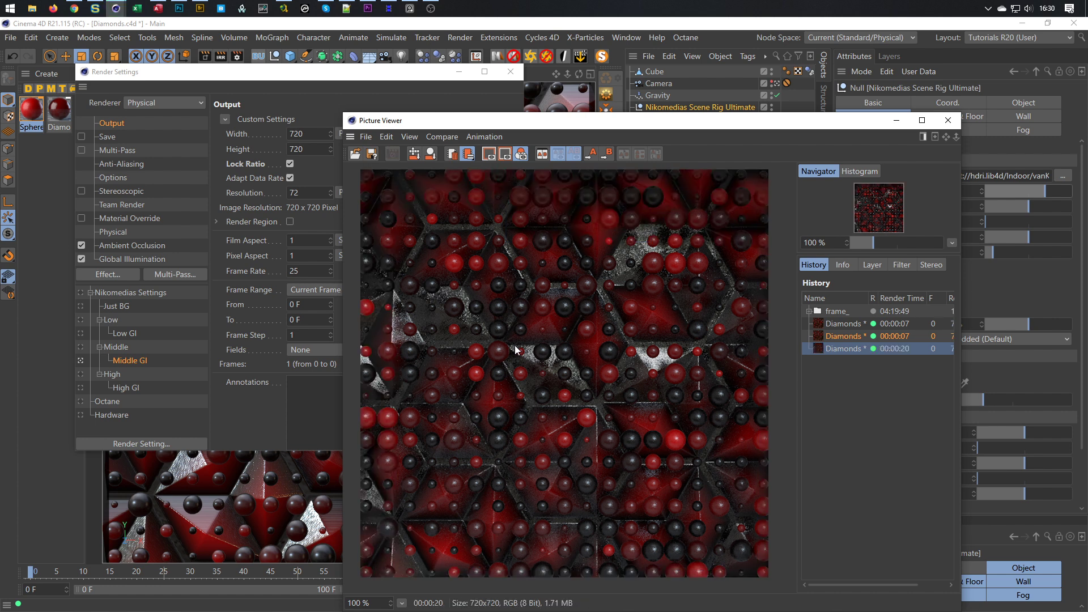
drag(962, 380, 1031, 385)
drag(868, 384, 820, 385)
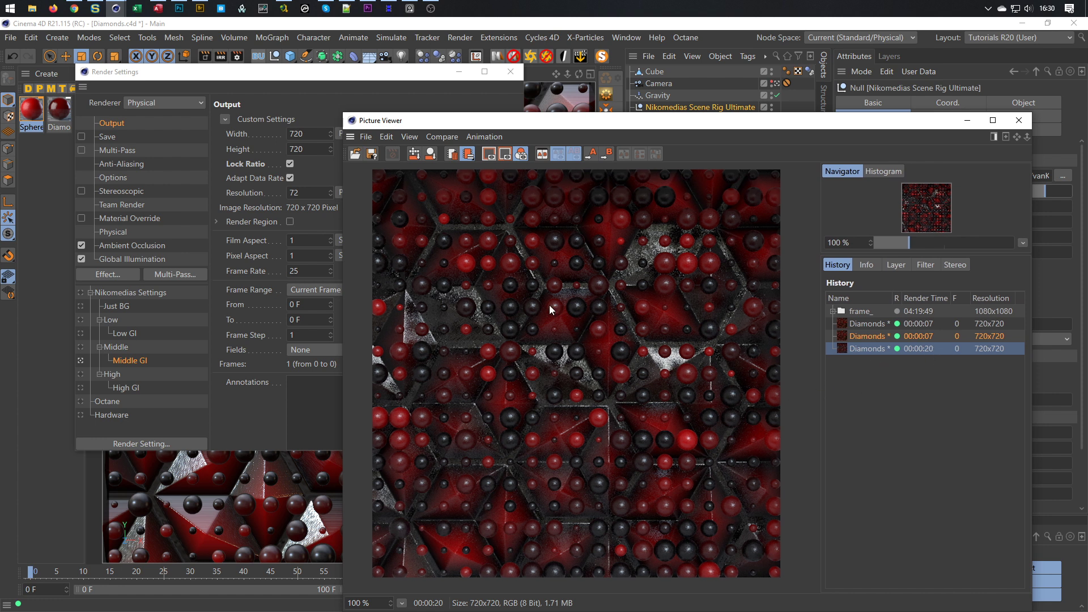
Step: Disable the Bump channel of the Diamonds material and render the frame to the Picture Viewer
double_click(57, 109)
drag(325, 83, 197, 75)
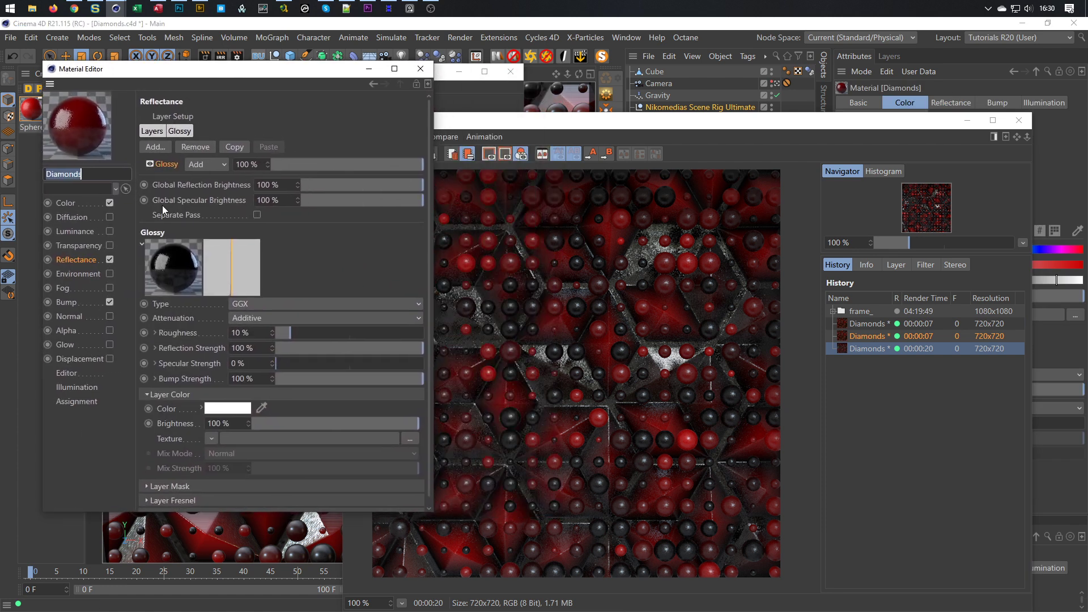
click(110, 301)
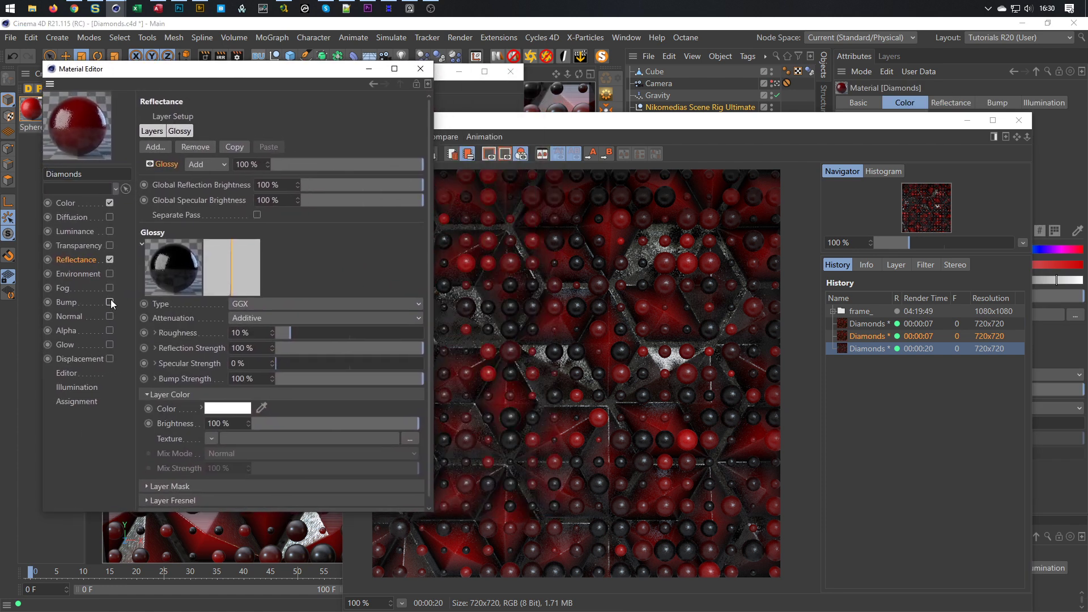
click(698, 132)
key(shift+r)
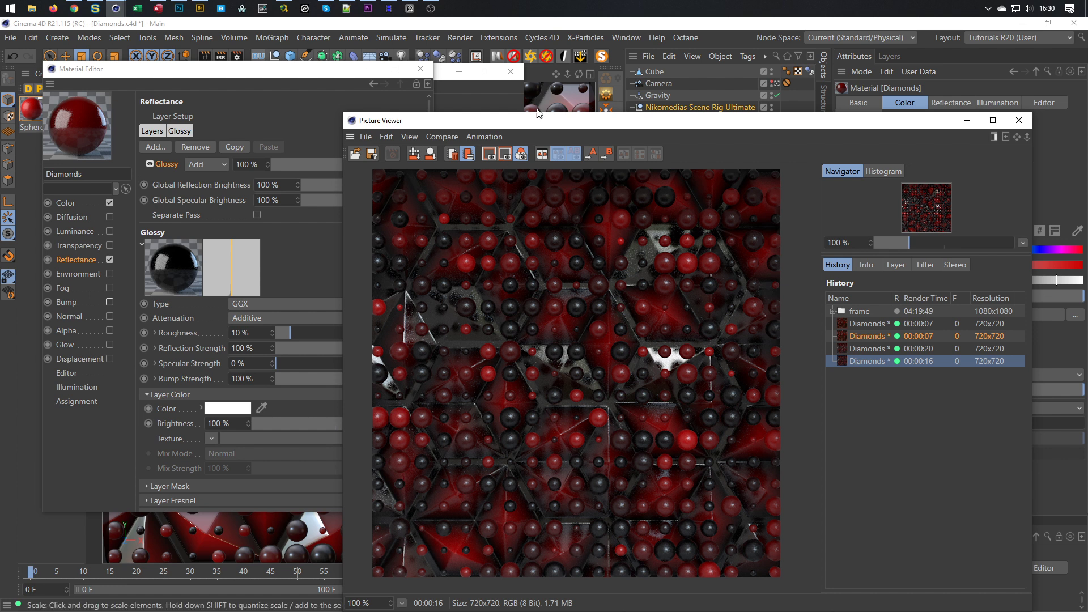
Step: Add the Denoiser effect to the Middle GI render setting and render the frame to the Picture Viewer
click(420, 68)
click(307, 75)
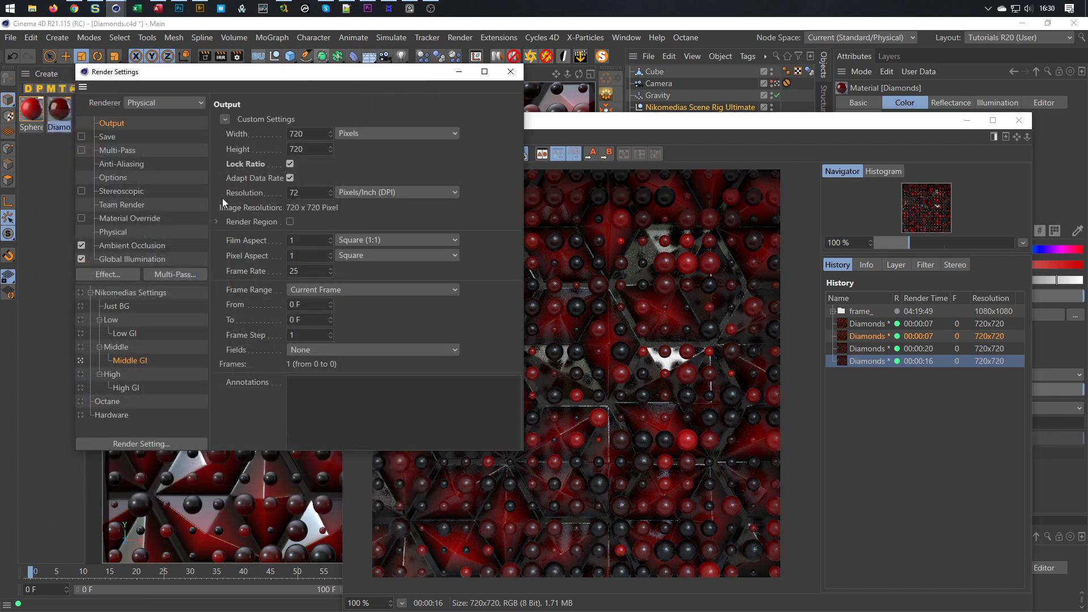
click(123, 273)
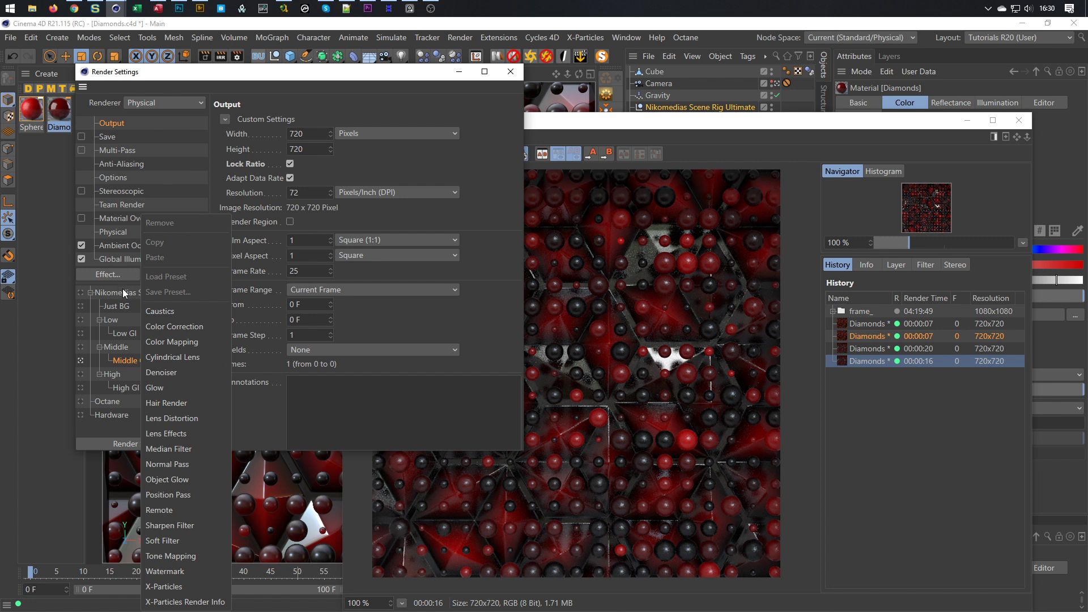
click(178, 373)
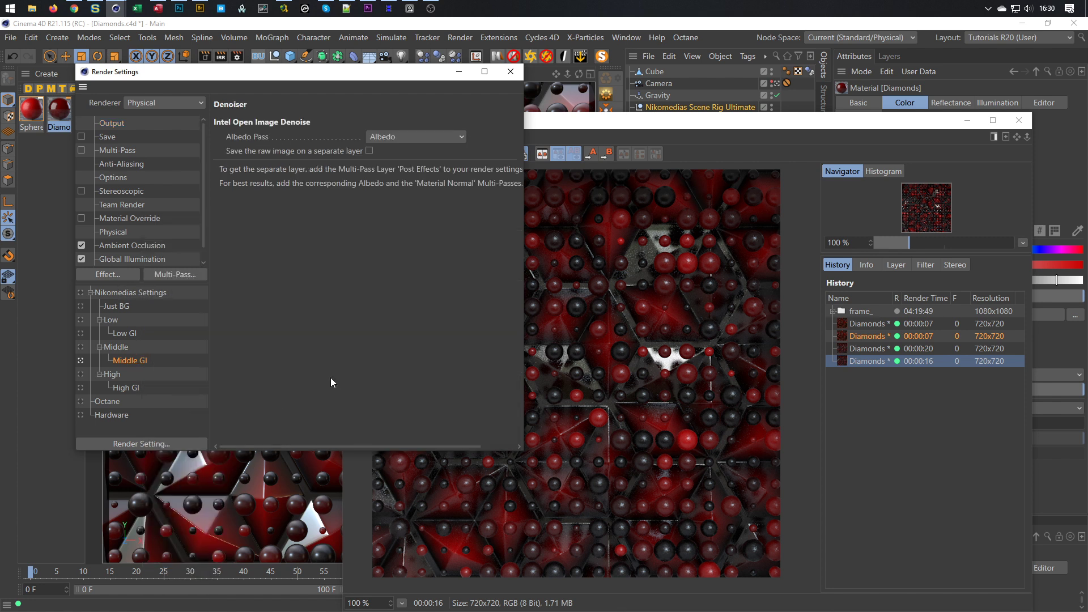
click(685, 141)
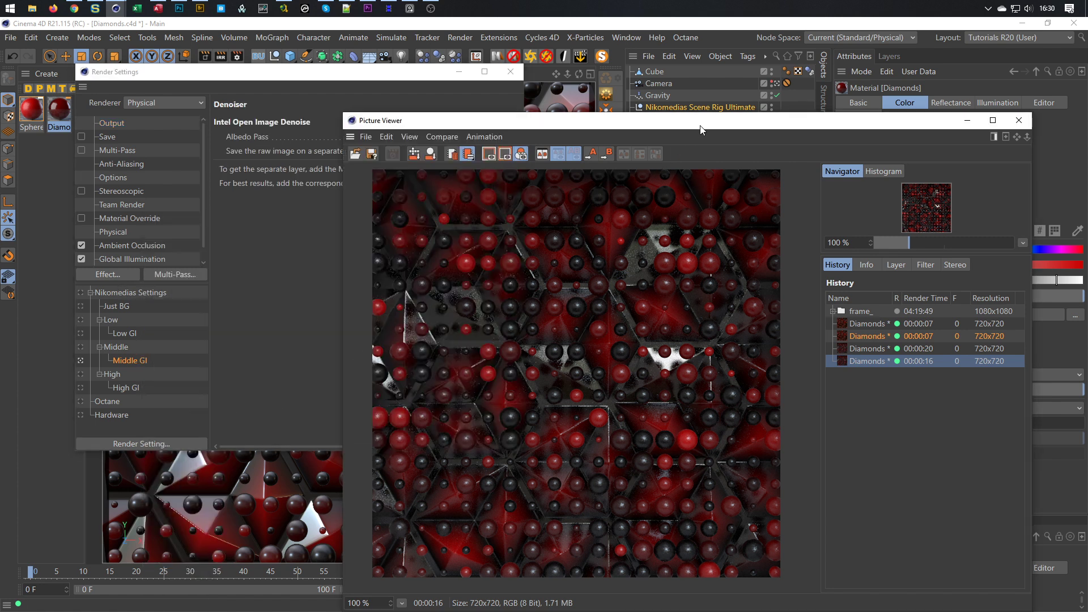
key(shift+r)
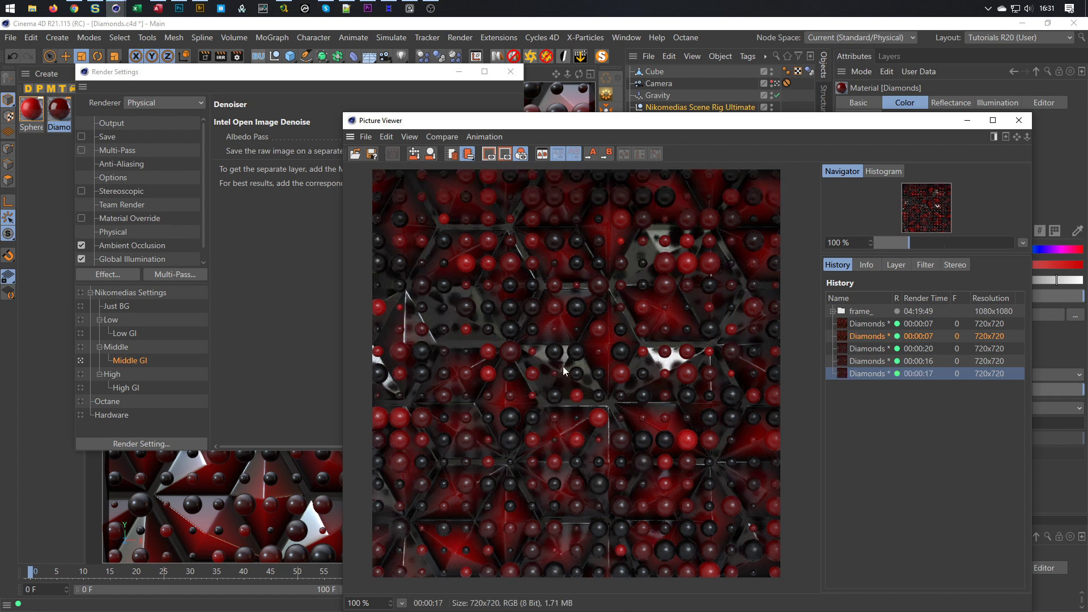
Step: Compare the renders without and with the Denoiser, then close the Picture Viewer and the render settings
click(866, 360)
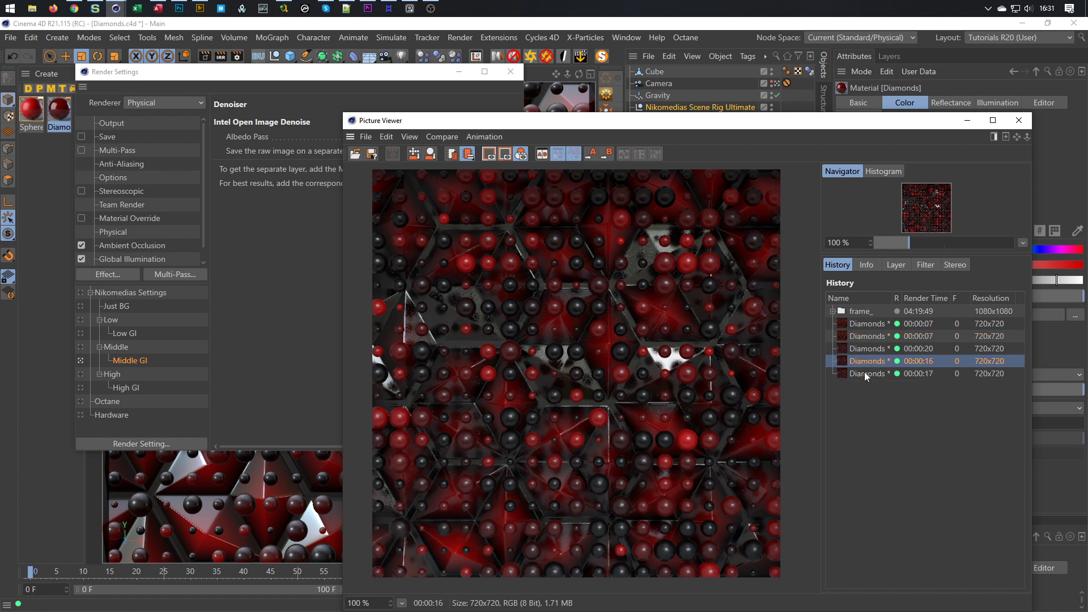
click(864, 374)
click(862, 362)
click(861, 373)
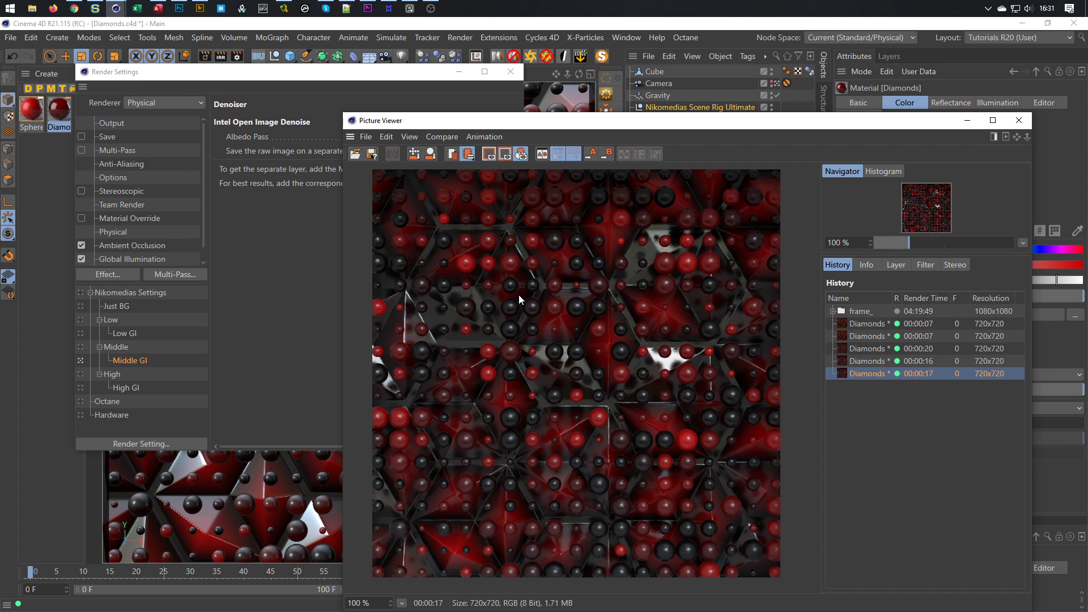
click(1019, 120)
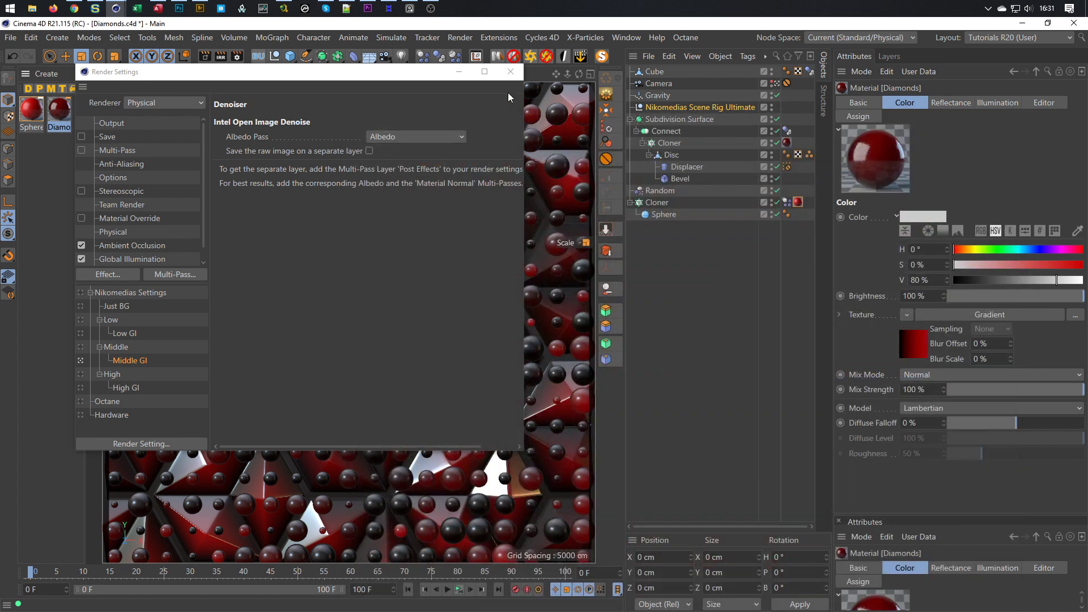
click(510, 72)
Step: Play the sphere simulation to check its motion, then stop and return to frame 0
click(459, 590)
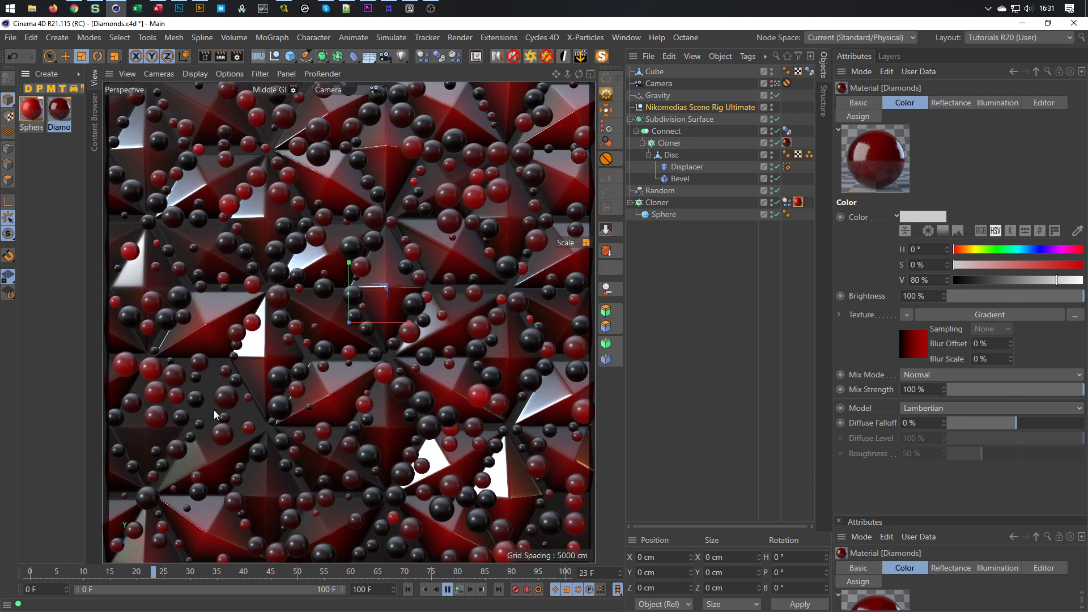
click(450, 591)
click(408, 589)
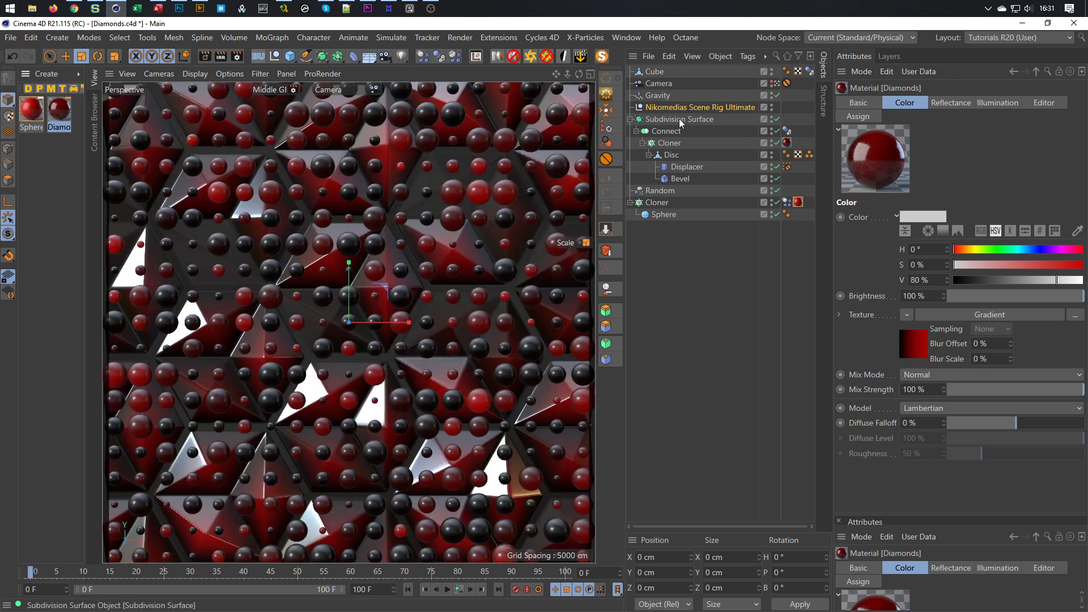
Step: Set the Animation Speed of the Displacer's noise shader to 1 and play the simulation
click(689, 168)
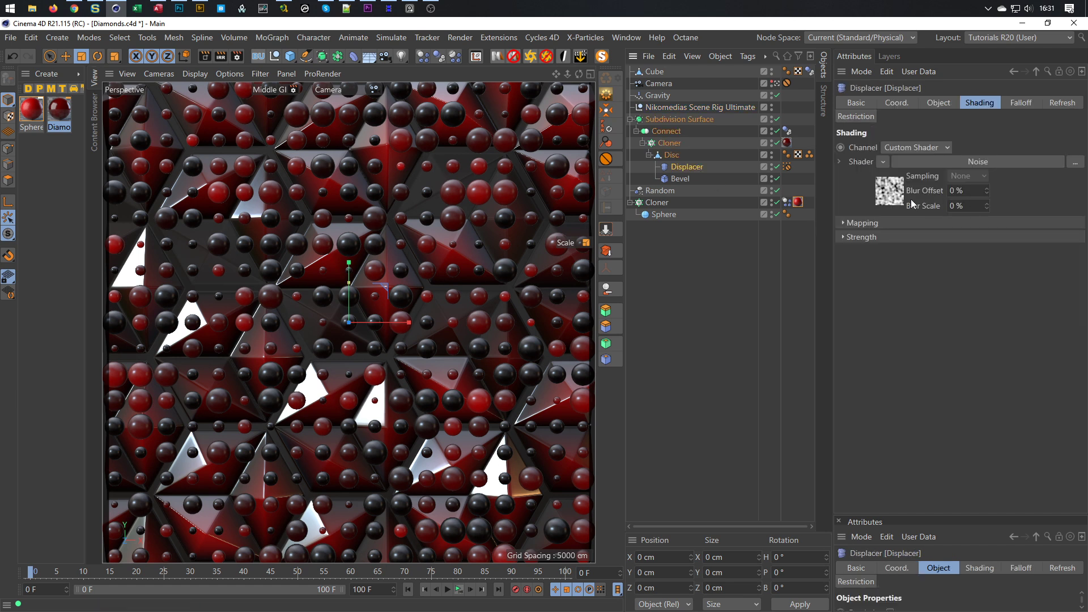
click(893, 192)
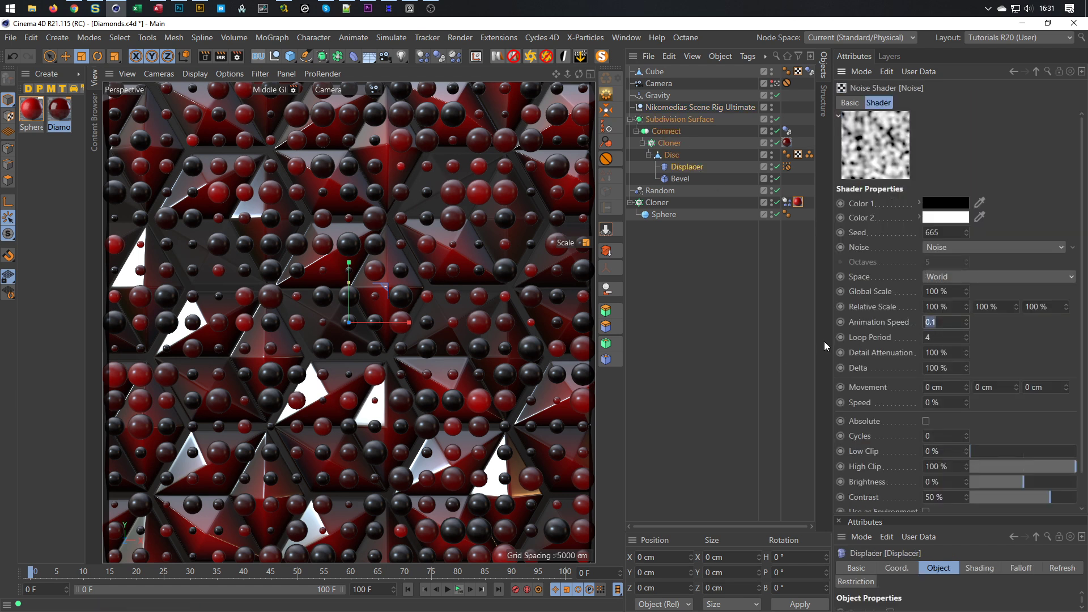
text(1)
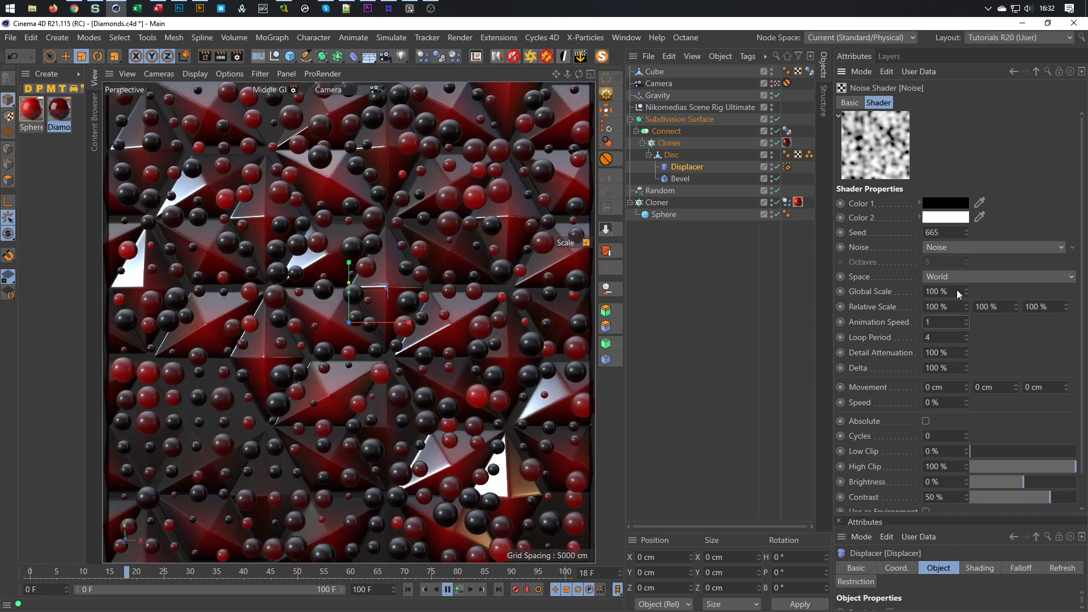
Step: Set the noise shader's Global Scale to 200% while previewing the simulation, then return to frame 0 and save the scene
click(956, 291)
text(200)
key(Return)
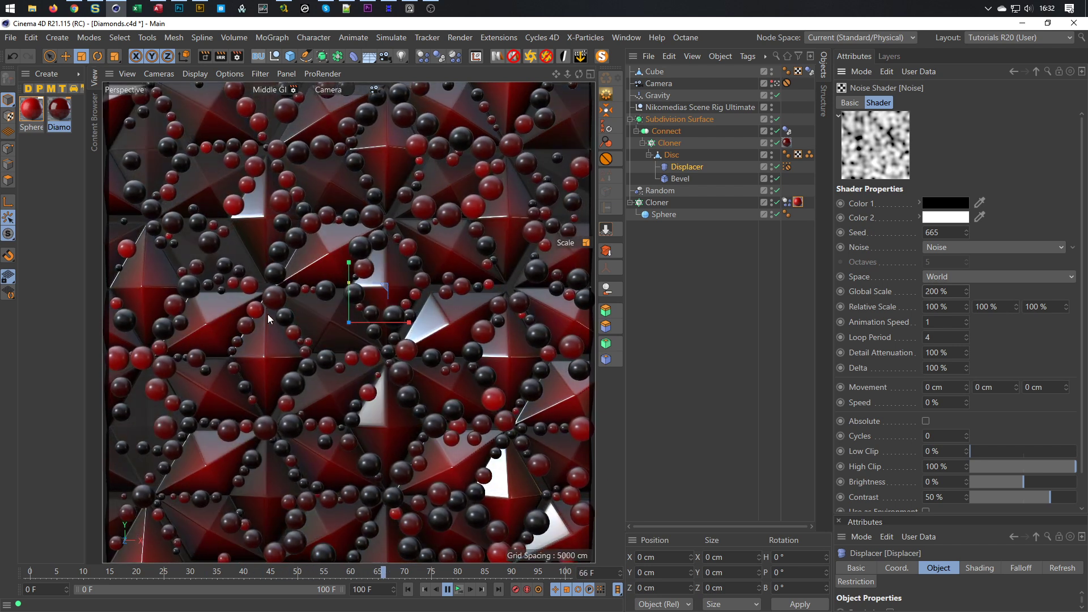
click(459, 590)
key(ctrl+s)
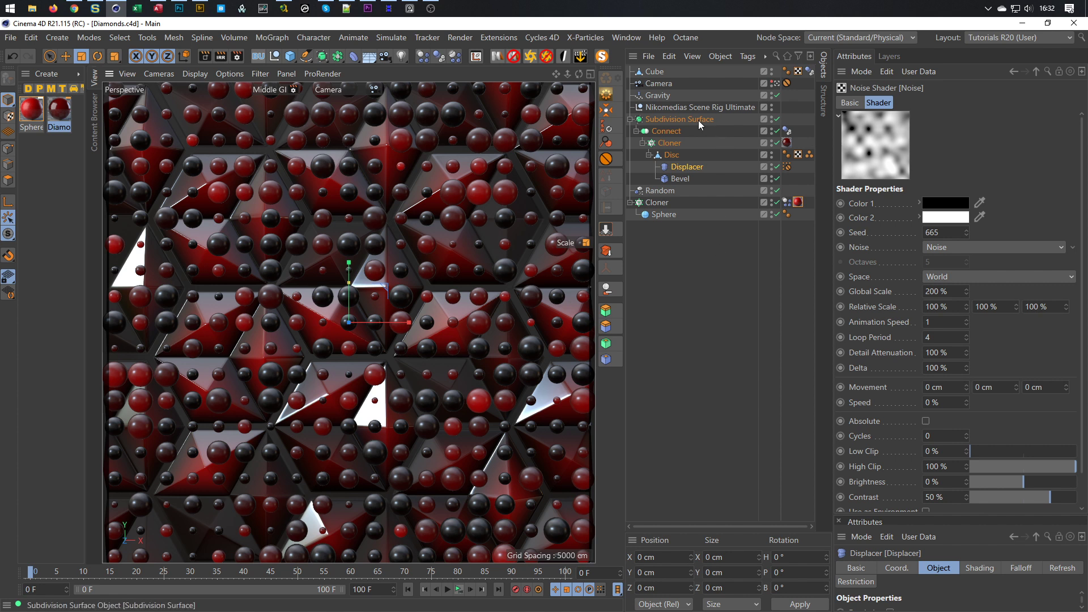
Step: Reveal the Scene layer's hidden objects in the Object Manager and expand the Hide group of the Nikomedias Scene Rig Ultimate
click(669, 107)
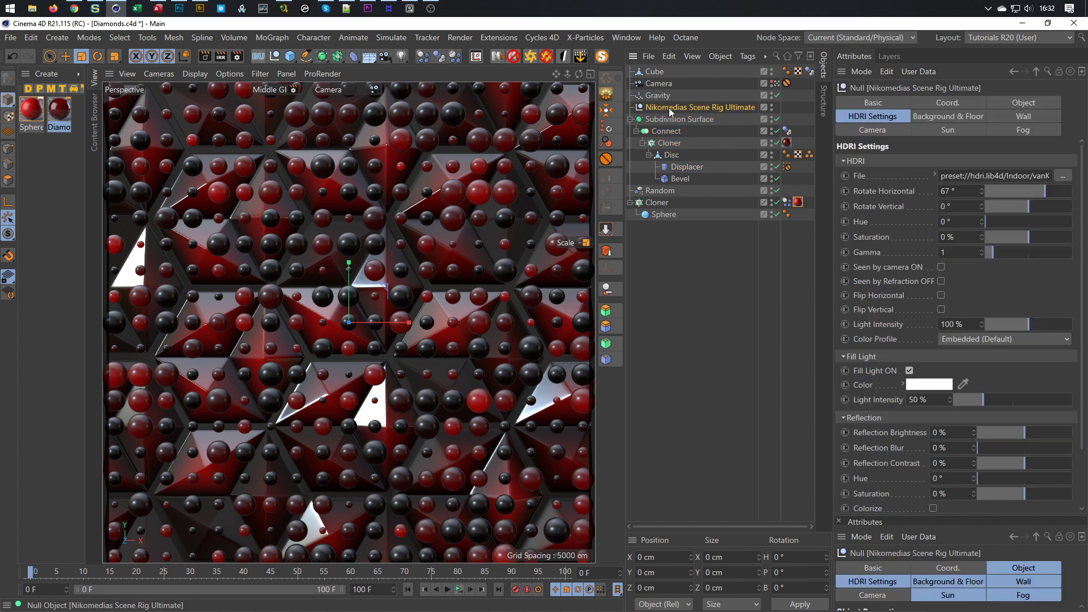
click(893, 57)
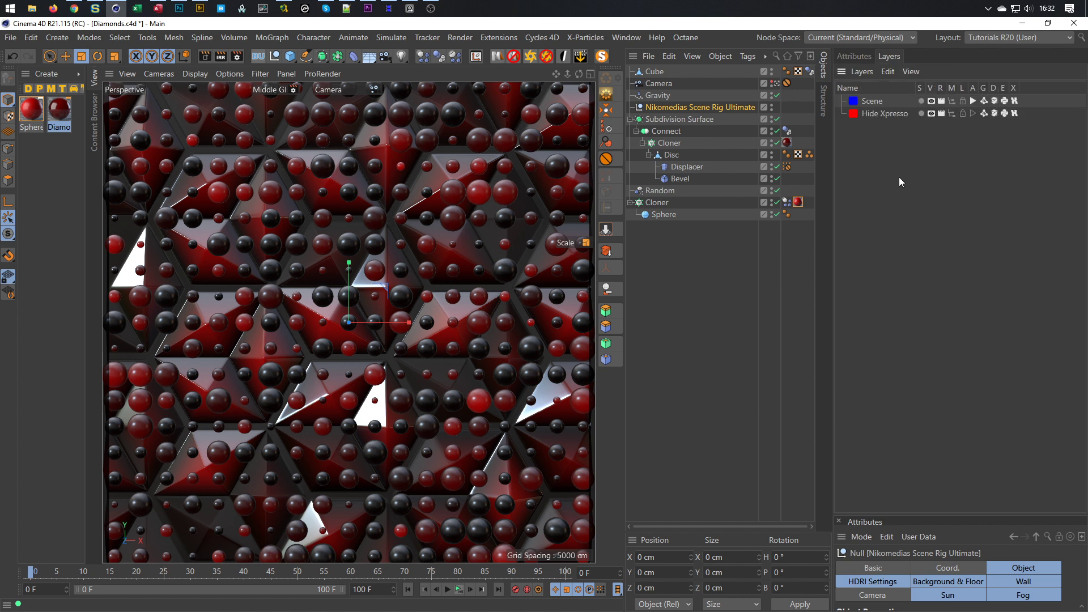
click(953, 101)
click(637, 120)
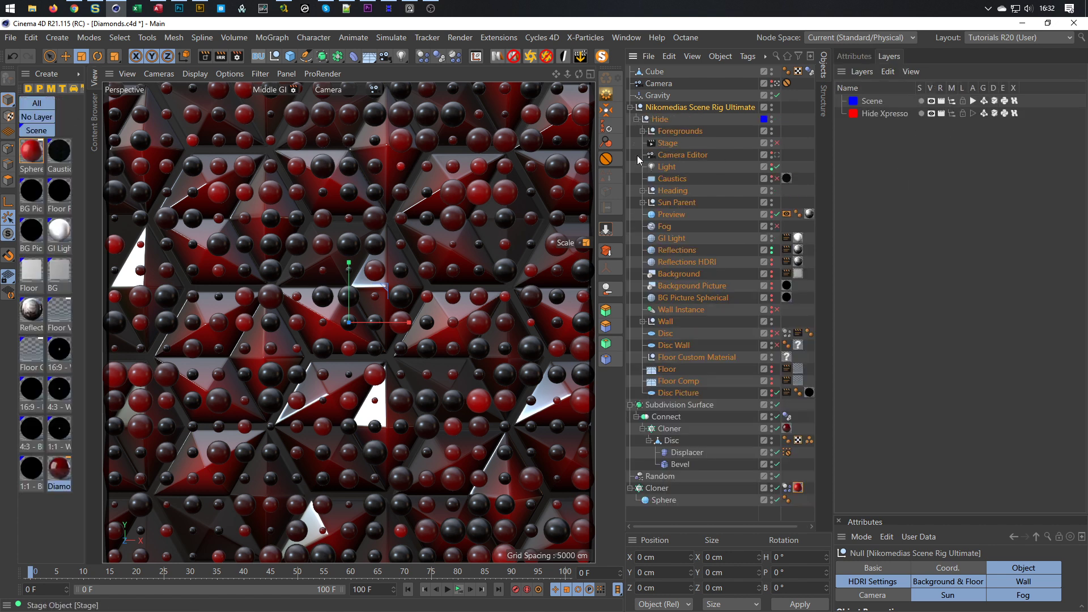
Step: Move the GI Light and Reflections sky objects out of the Hide group to directly above the Nikomedias Scene Rig Ultimate
click(688, 249)
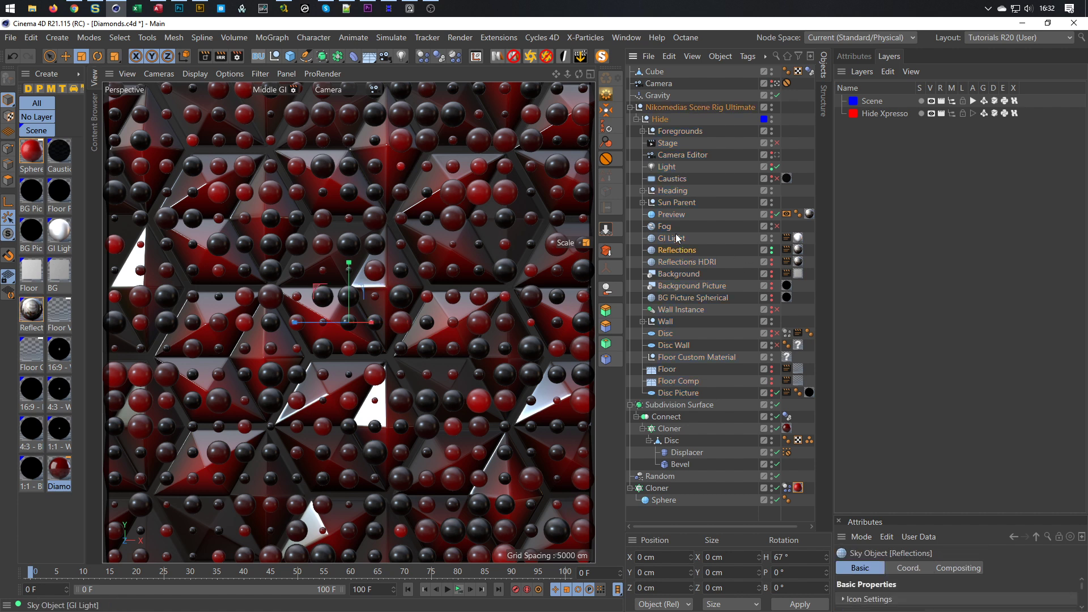
click(676, 233)
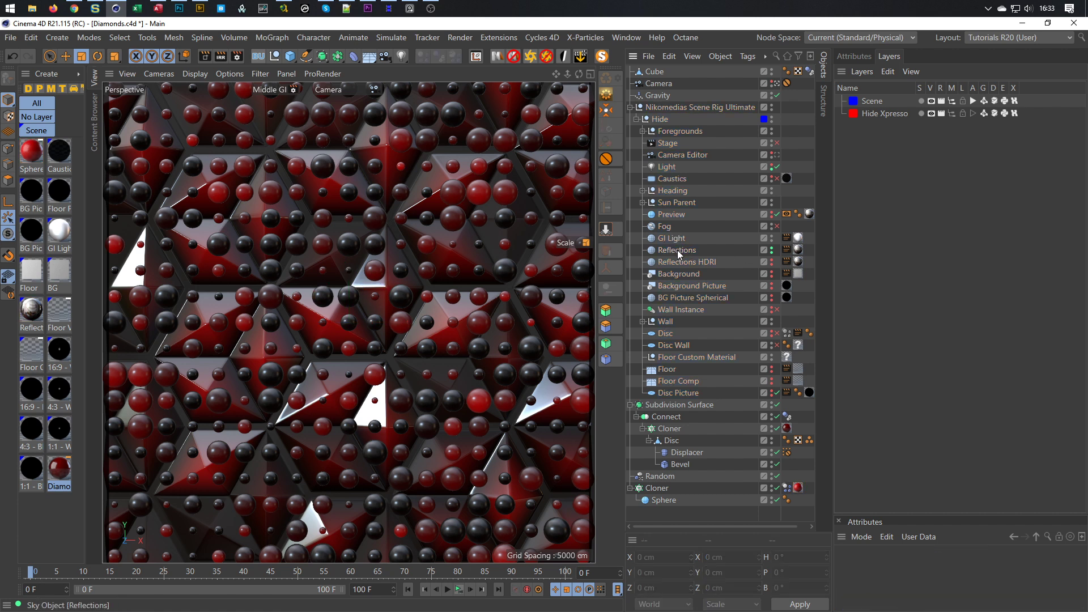
click(677, 250)
ctrl+click(674, 239)
drag(678, 237, 680, 103)
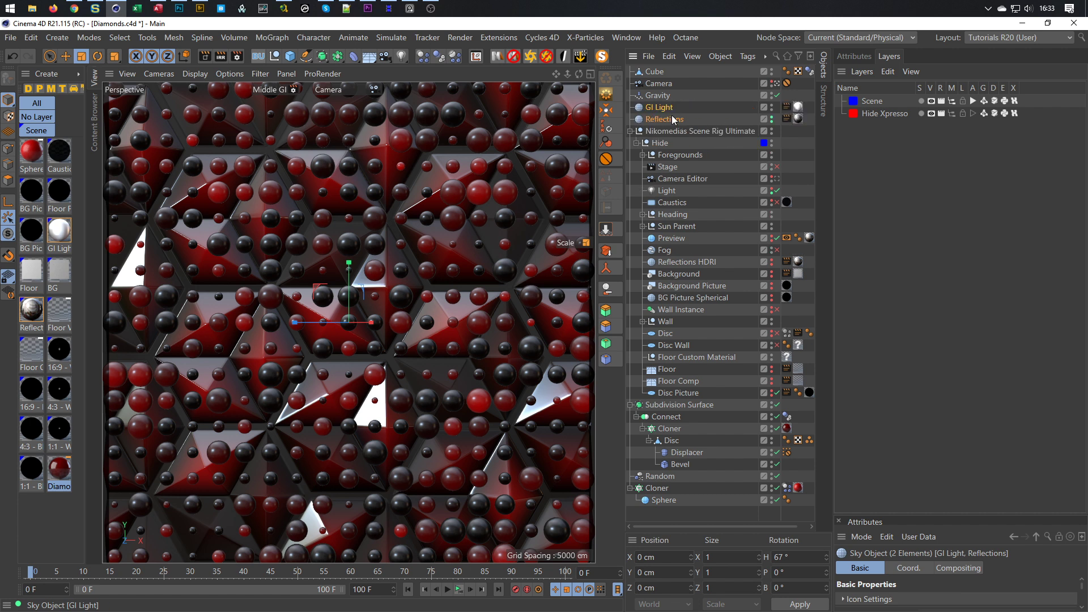
Step: Hide the Scene layer's objects from the managers and delete the Nikomedias Scene Rig Ultimate
click(636, 143)
click(658, 142)
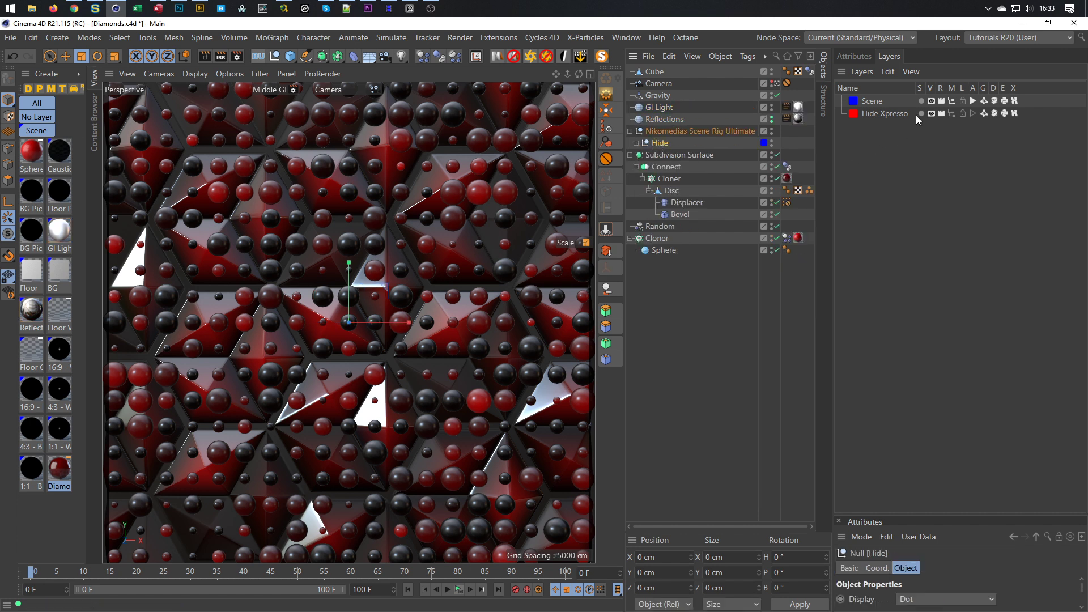
click(952, 100)
click(663, 135)
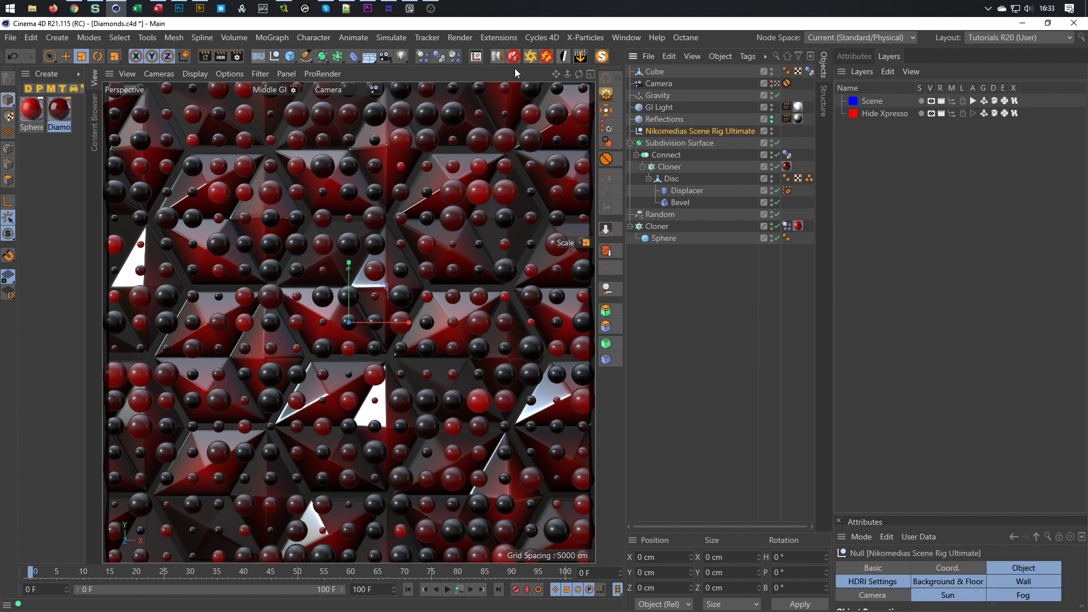
key(Delete)
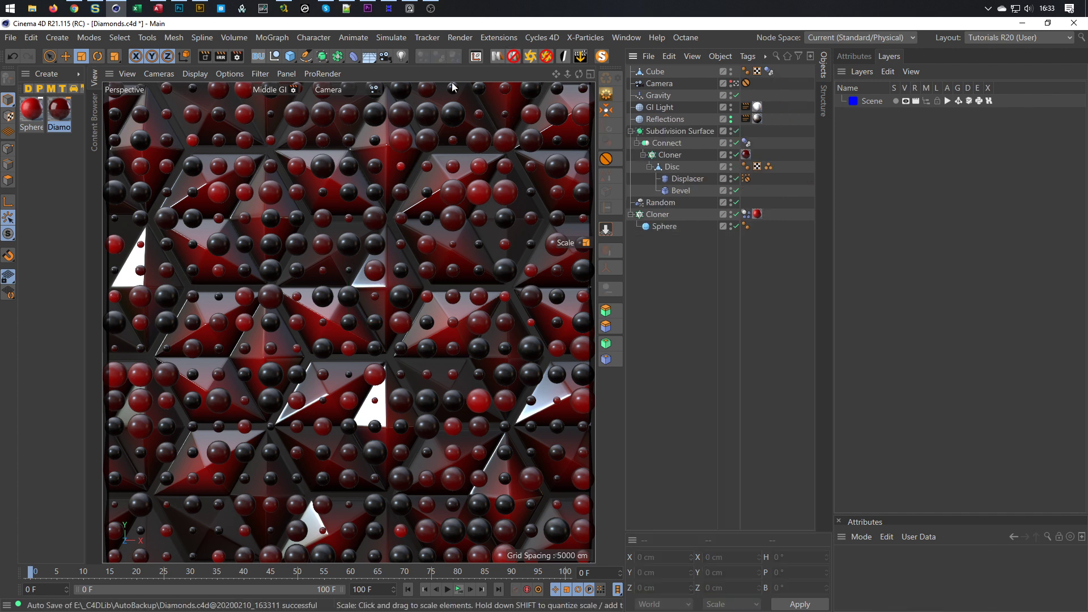
Step: Add a null named Scene and place the GI Light and Reflections skies inside it
click(273, 57)
double_click(655, 72)
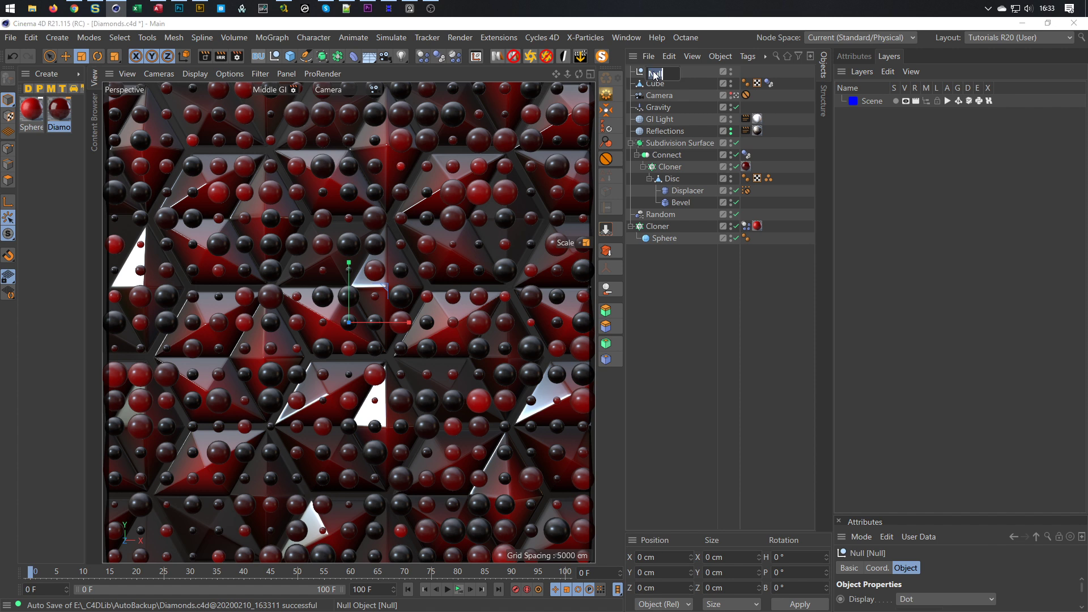
text(Scene)
key(Return)
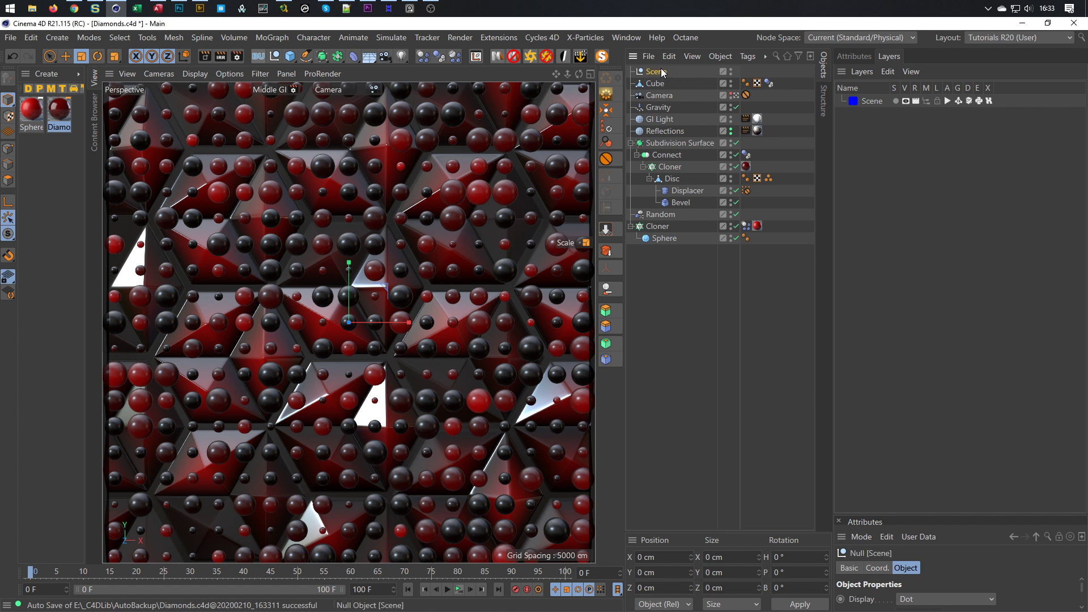
click(662, 130)
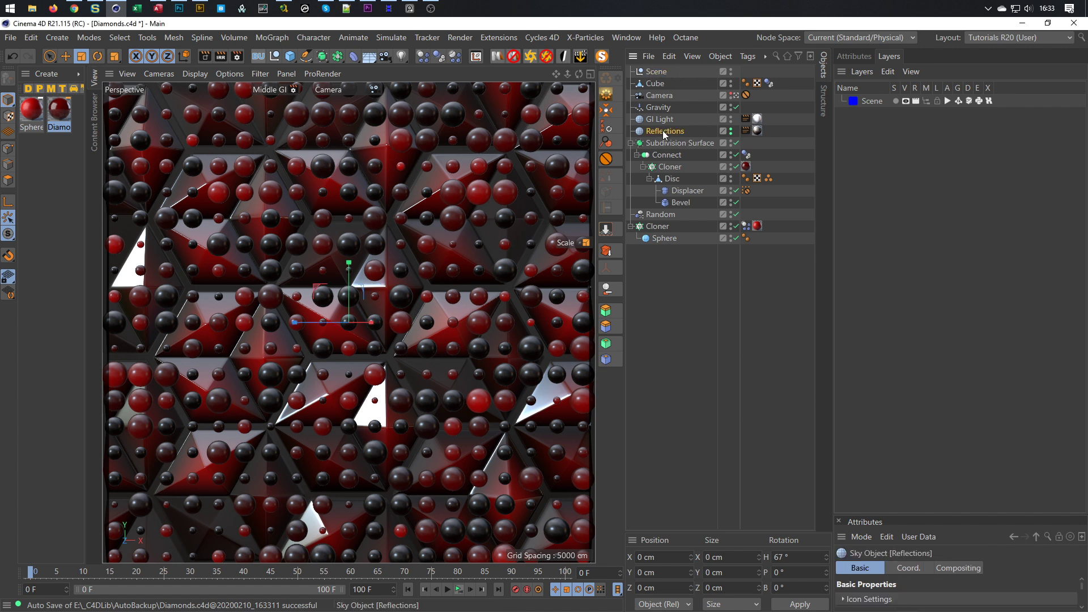
ctrl+click(664, 120)
drag(671, 86, 639, 72)
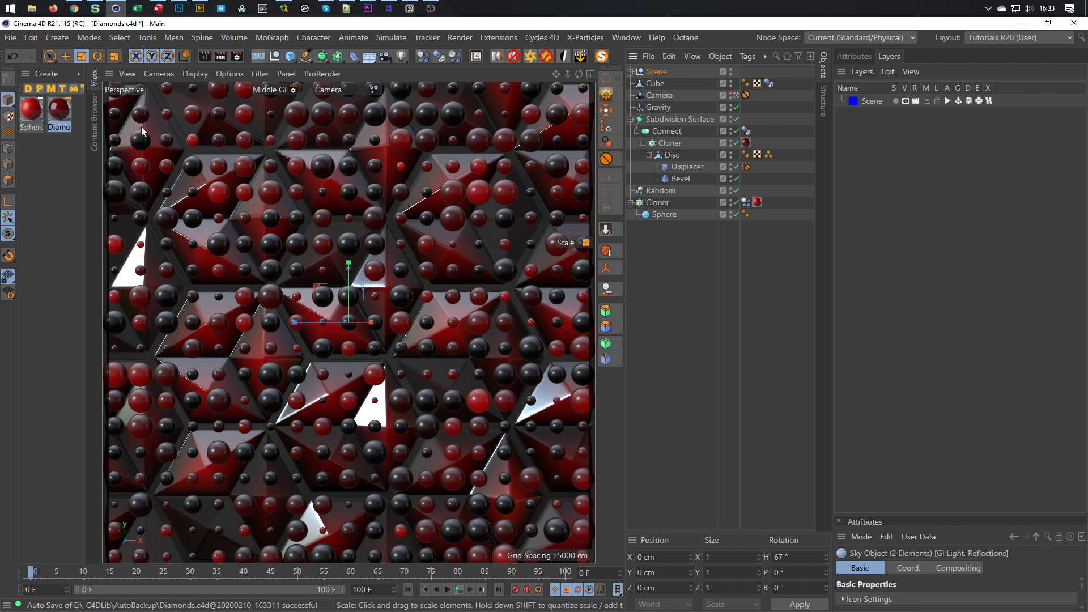
Step: Save the project with assets to the Desktop as Diamonds_PR
click(11, 39)
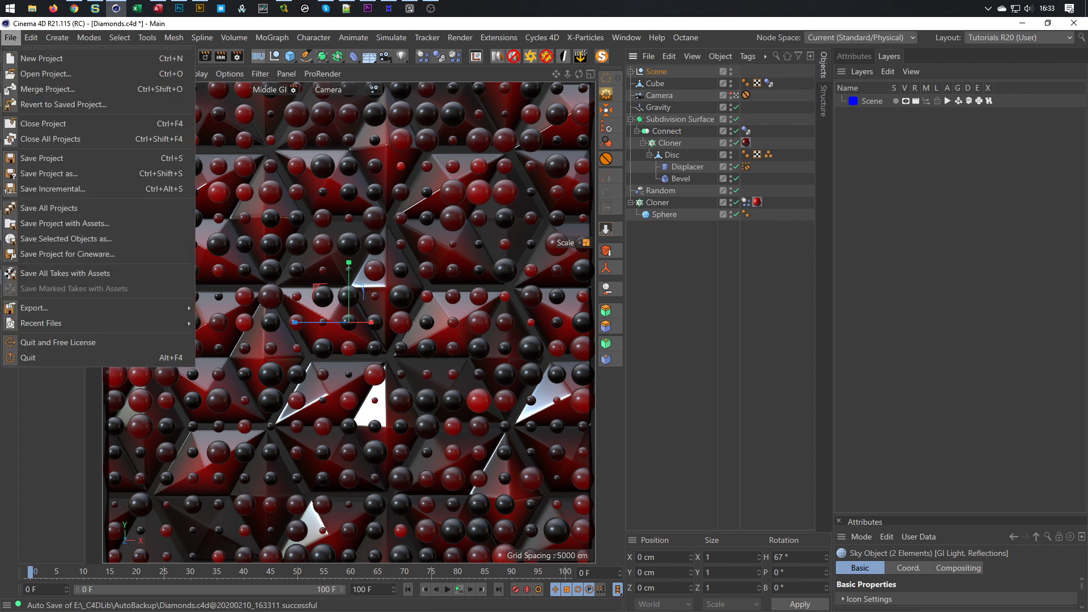
click(58, 223)
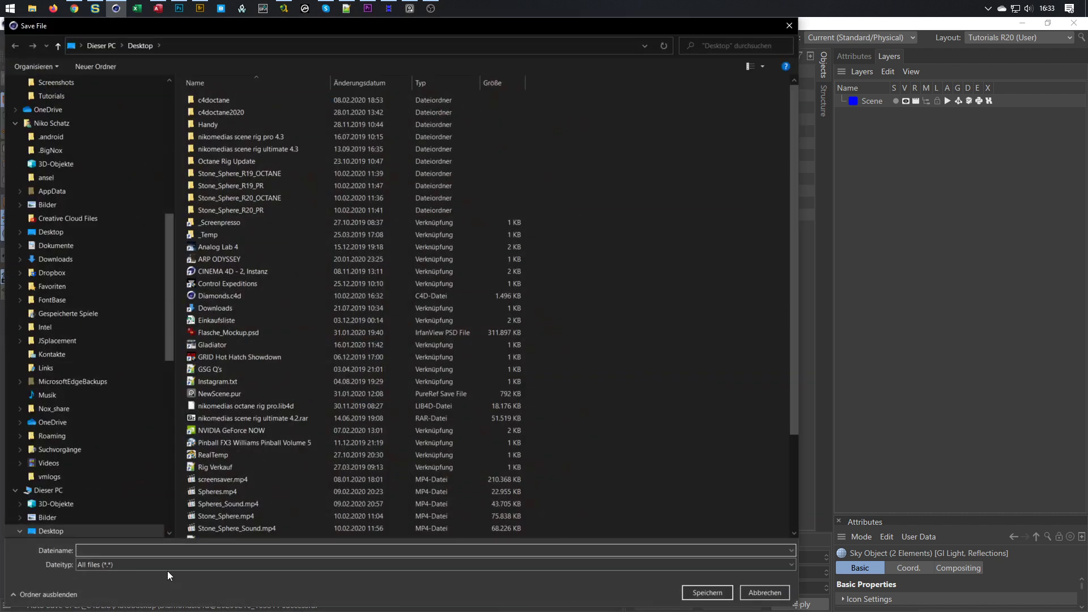
text(Dia)
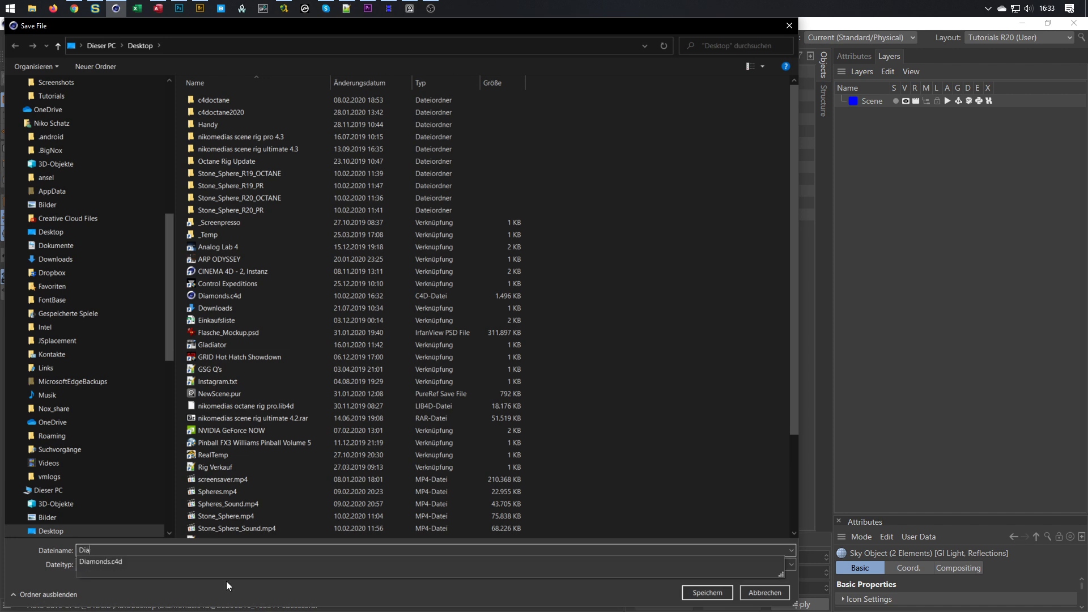
text(monds_PR)
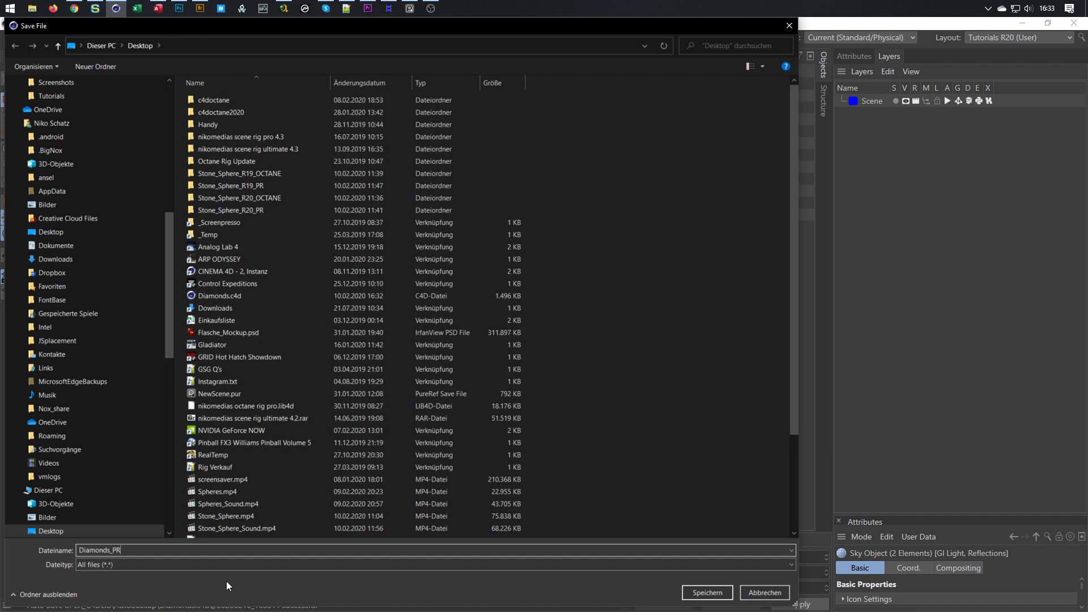
key(Return)
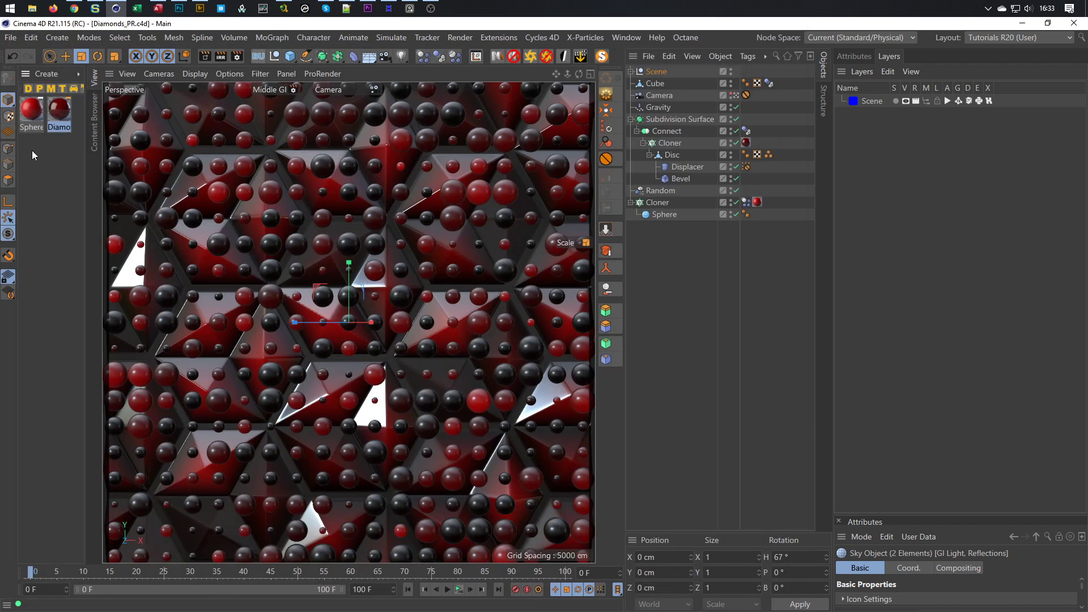
Step: Delete the sphere and diamond materials and show the attributes of the diamond Cloner's material tag
drag(31, 150, 61, 111)
key(Delete)
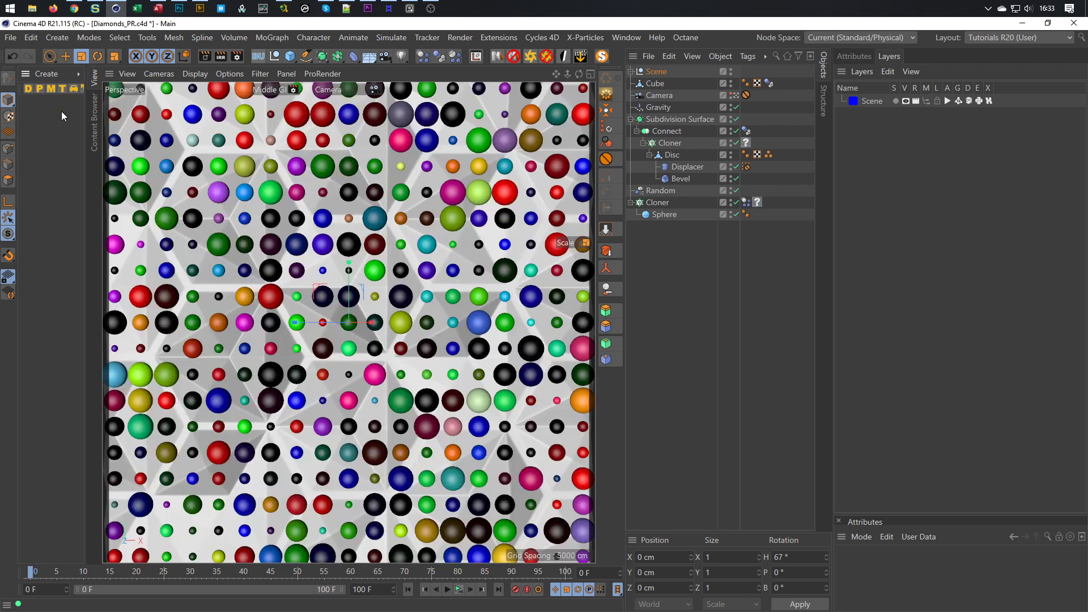
click(747, 144)
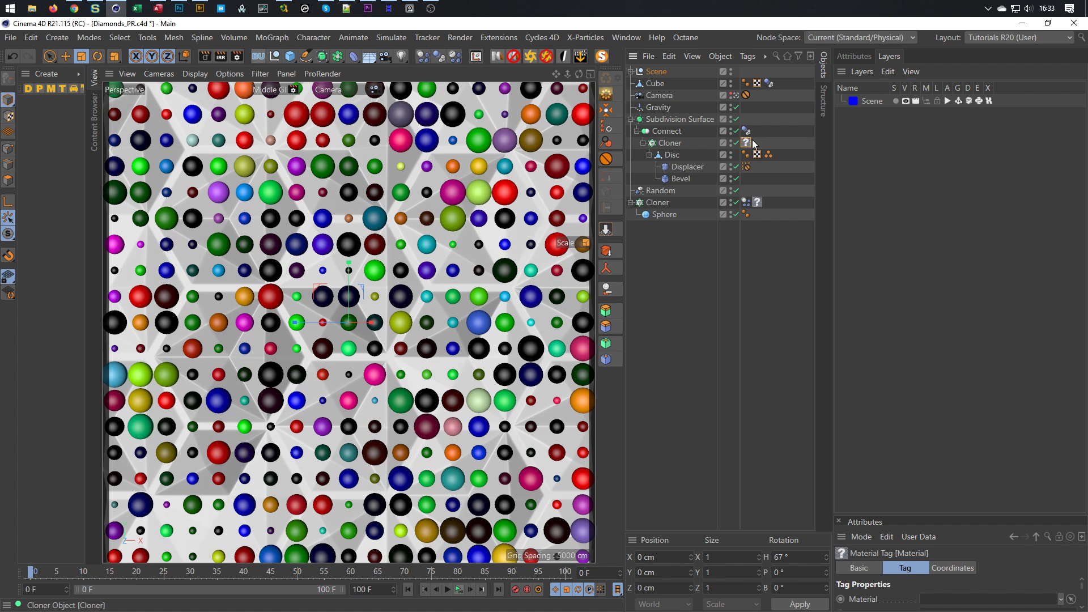
click(859, 59)
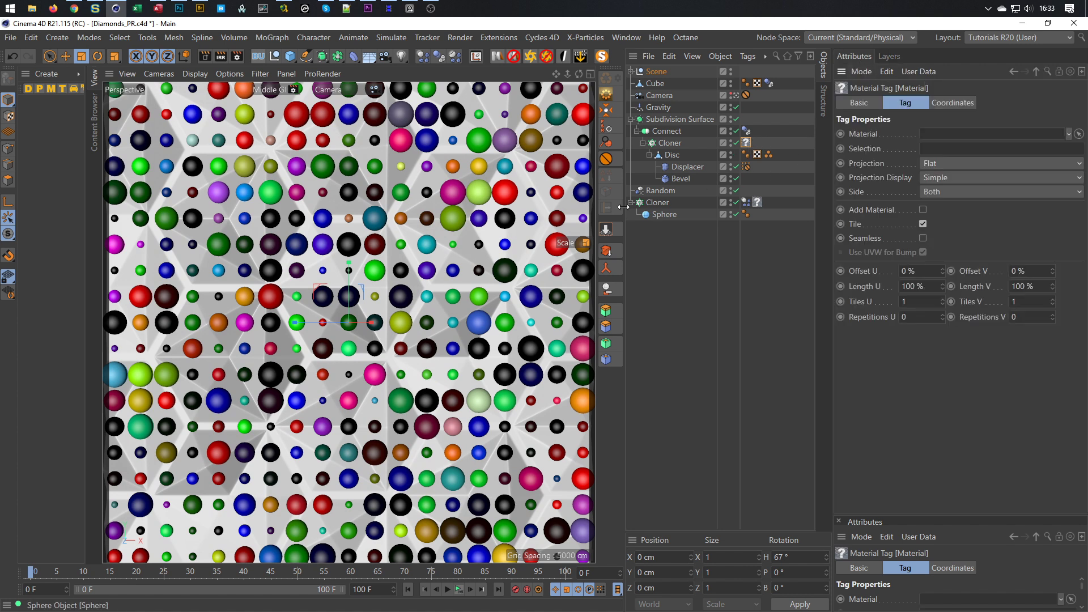
Step: Examine the diamond Cloner's flat texture projection in Texture mode from outside the scene camera, and return to the camera view
click(737, 96)
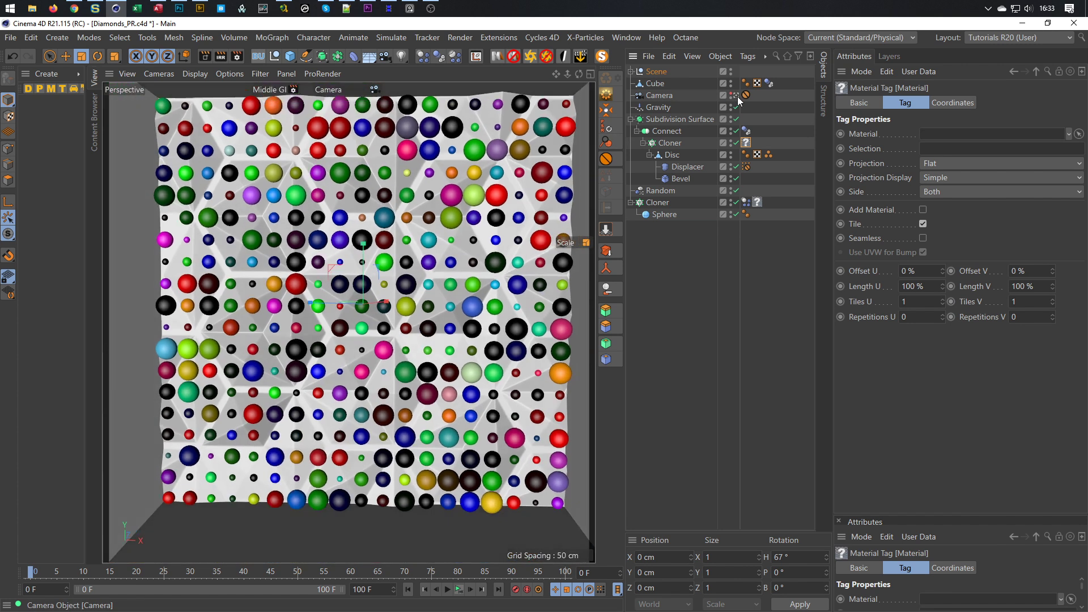
alt+drag(487, 288, 645, 261)
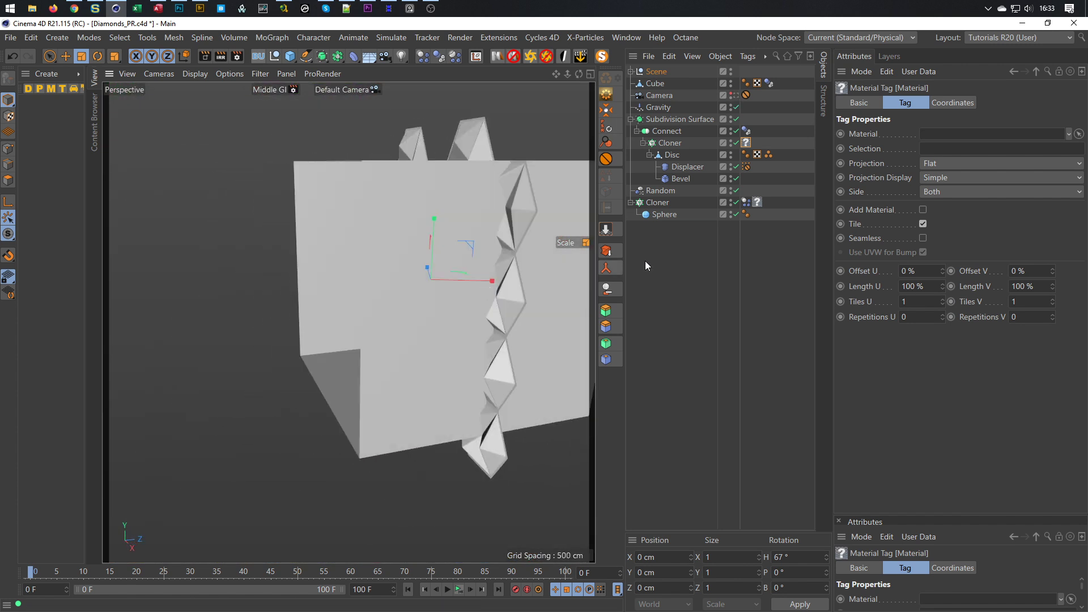
click(9, 115)
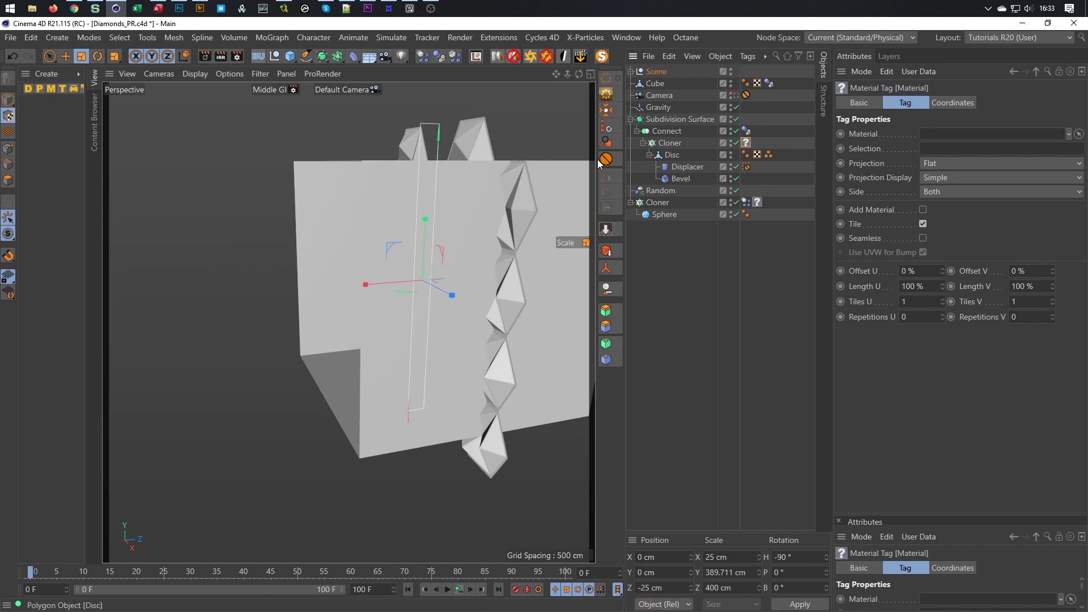
mouse_move(382, 264)
alt+mouse_down()
mouse_move(482, 221)
mouse_move(347, 265)
mouse_move(386, 252)
alt+mouse_up()
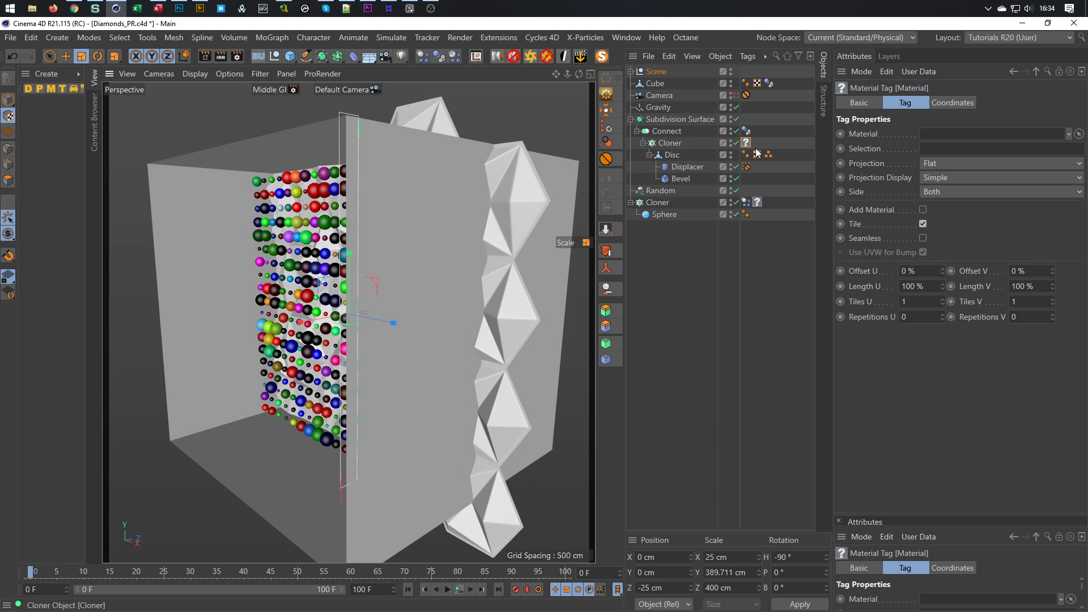
alt+drag(398, 193, 290, 135)
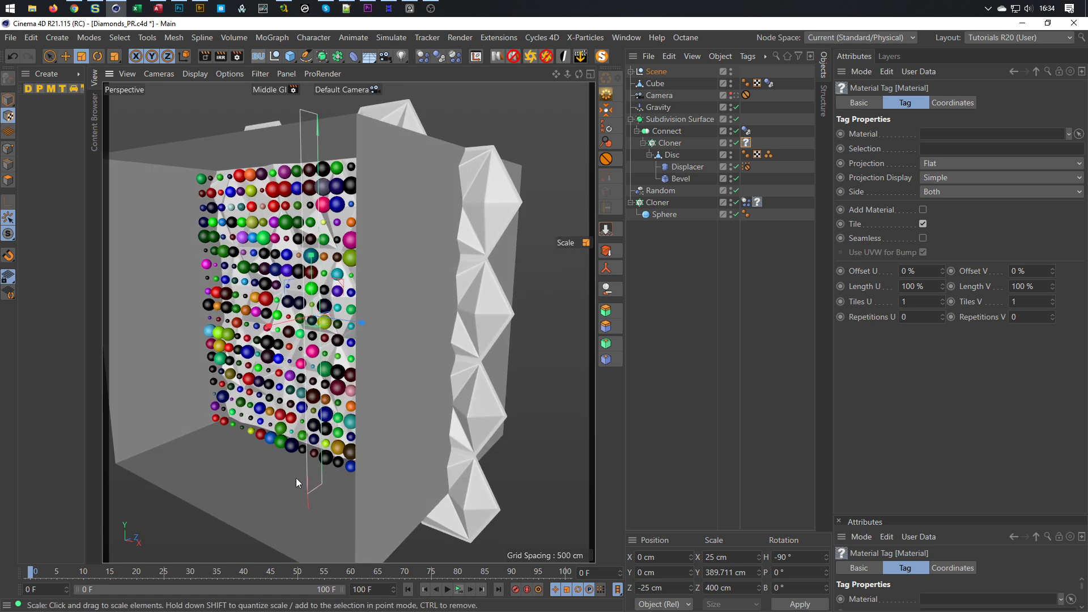
alt+drag(324, 275, 298, 250)
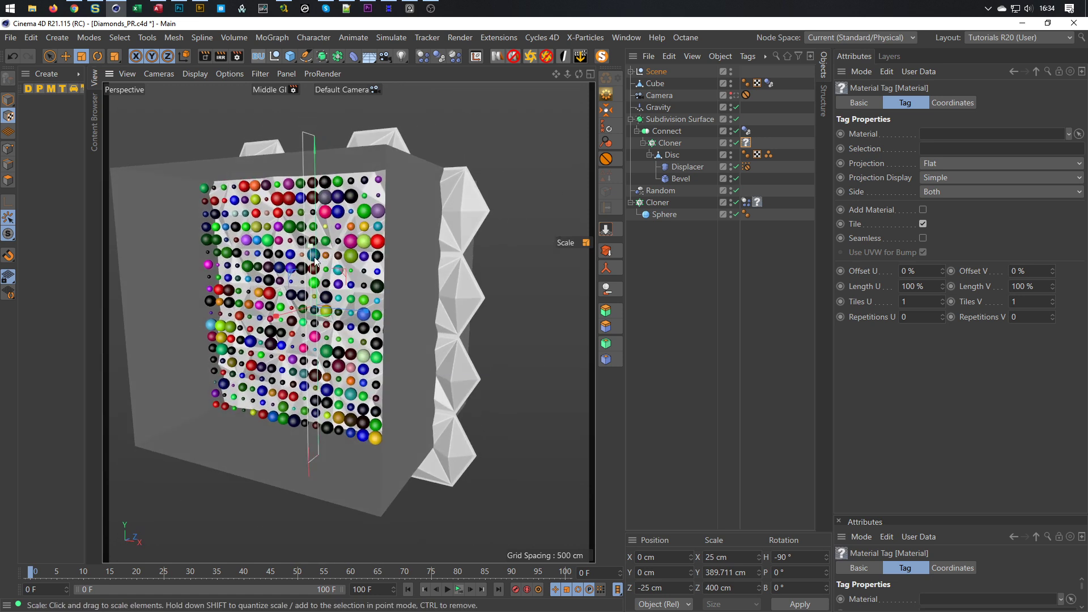
click(735, 95)
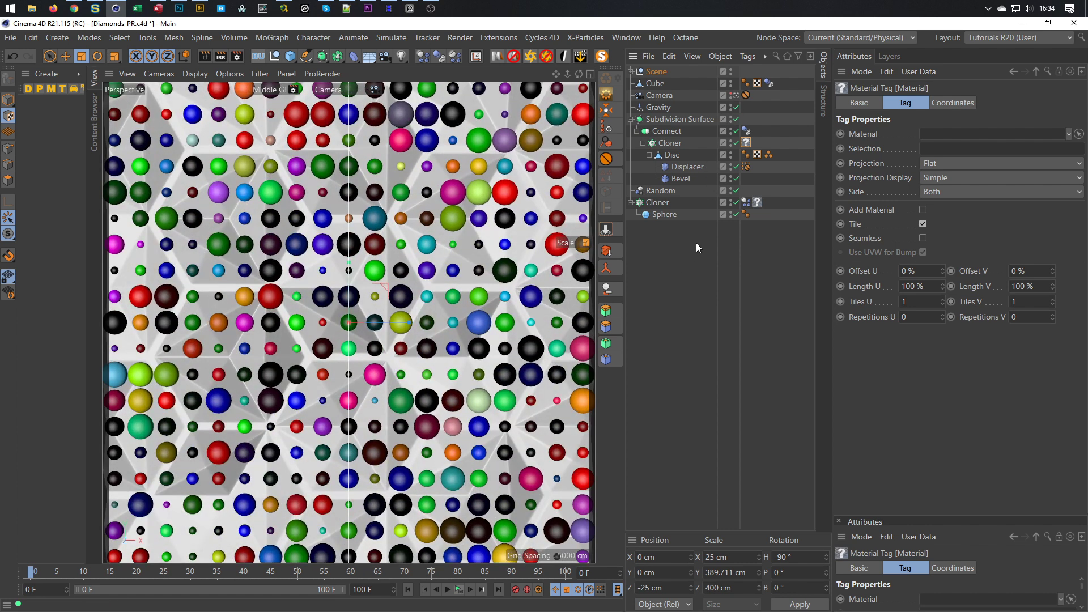
Step: Save the project and replace the Scene null and its skies with an Octane Rig Pro
key(ctrl+s)
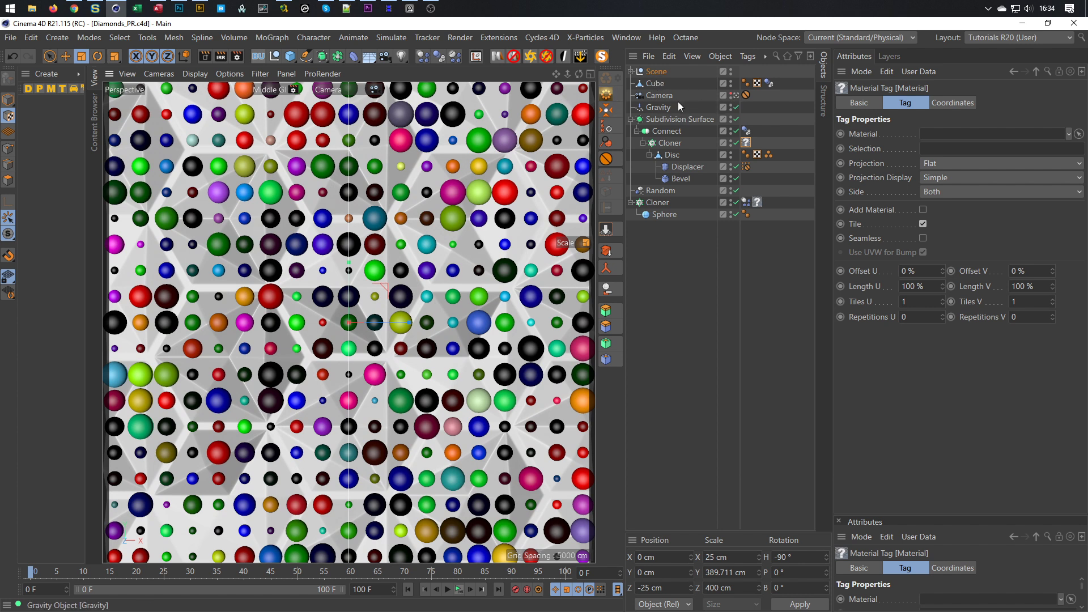
click(658, 71)
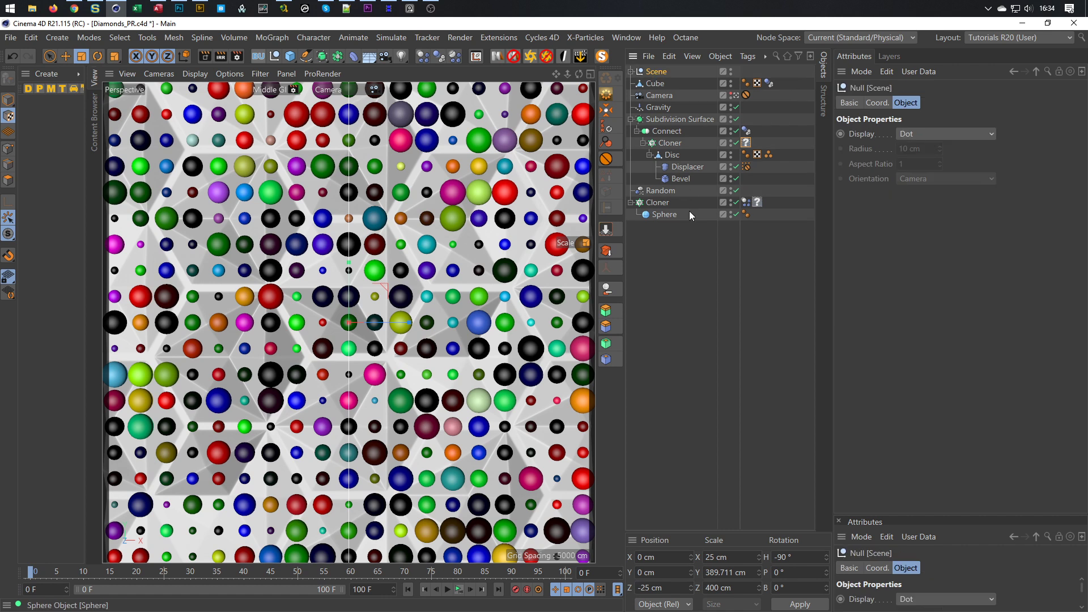
key(Delete)
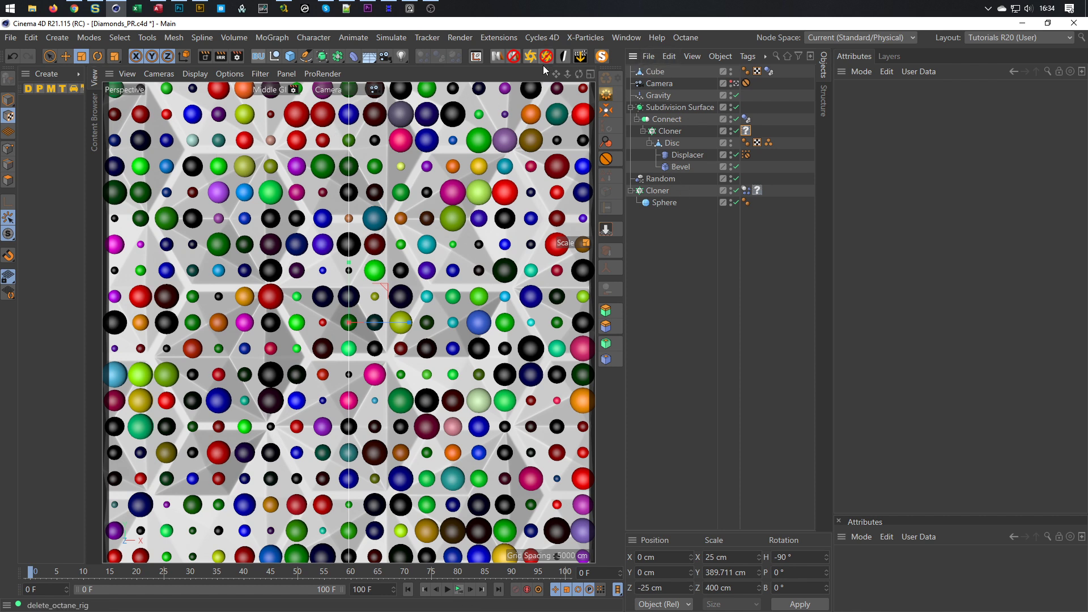
click(528, 57)
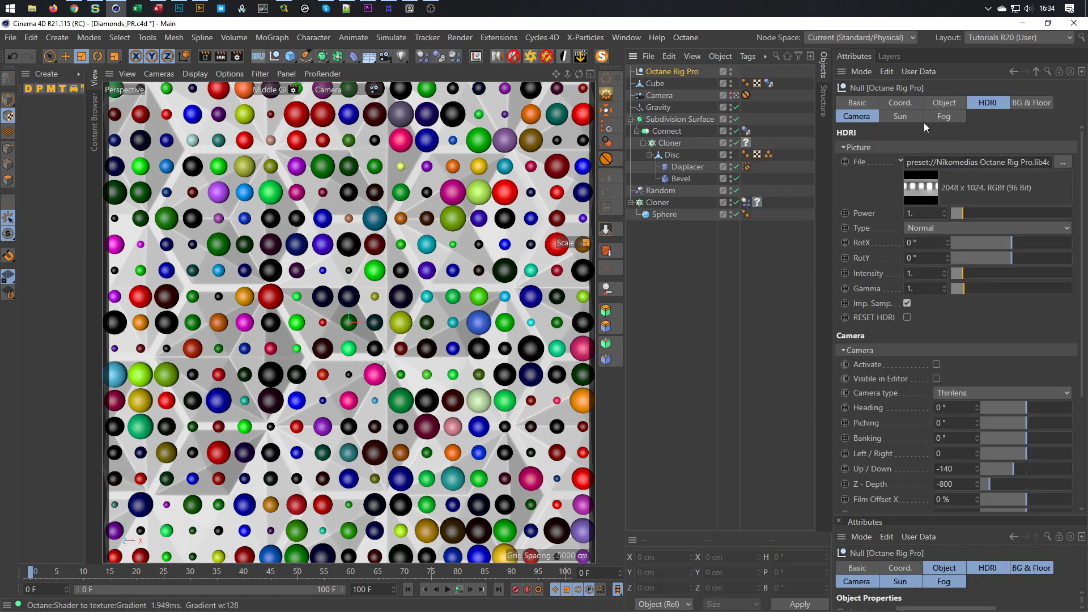
Step: Load vanKleef_02_Ref.hdr from the Indoor HDRI presets as the Octane Rig Pro's HDRI picture
click(1003, 103)
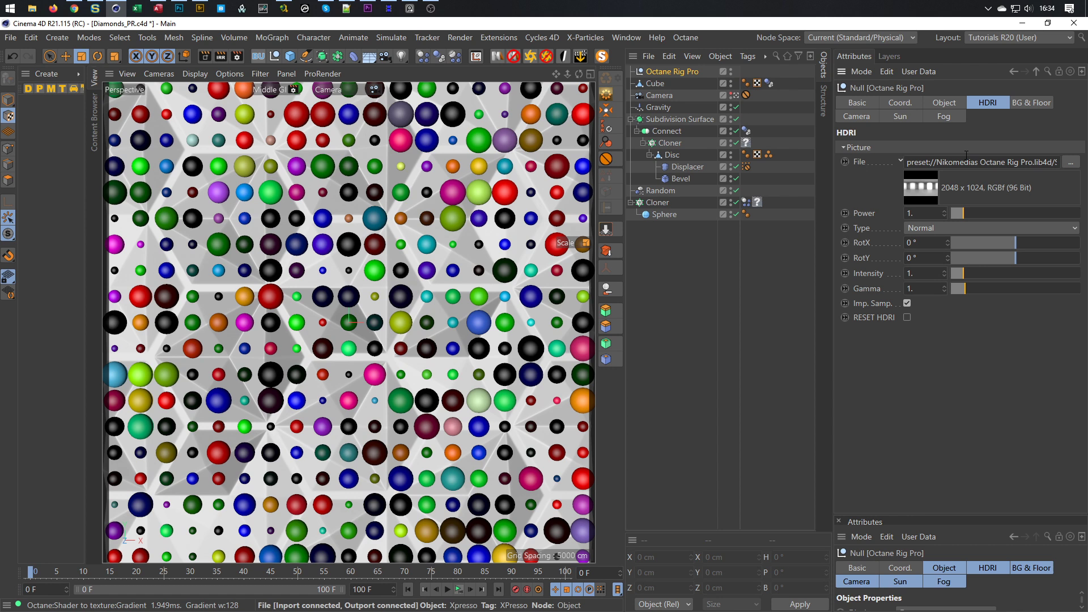
key(shift+F8)
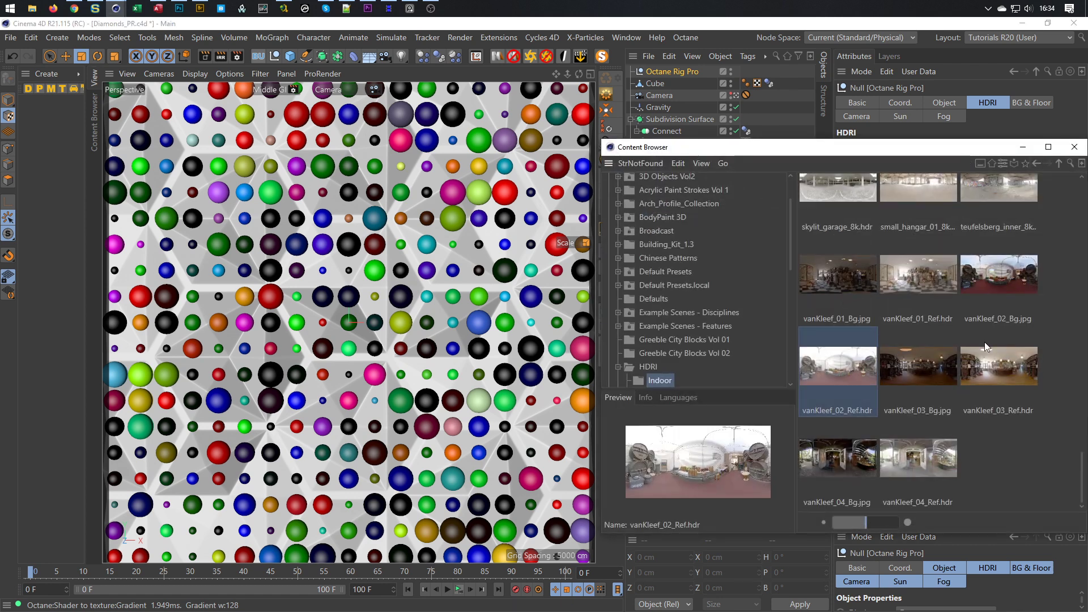
drag(955, 150, 673, 112)
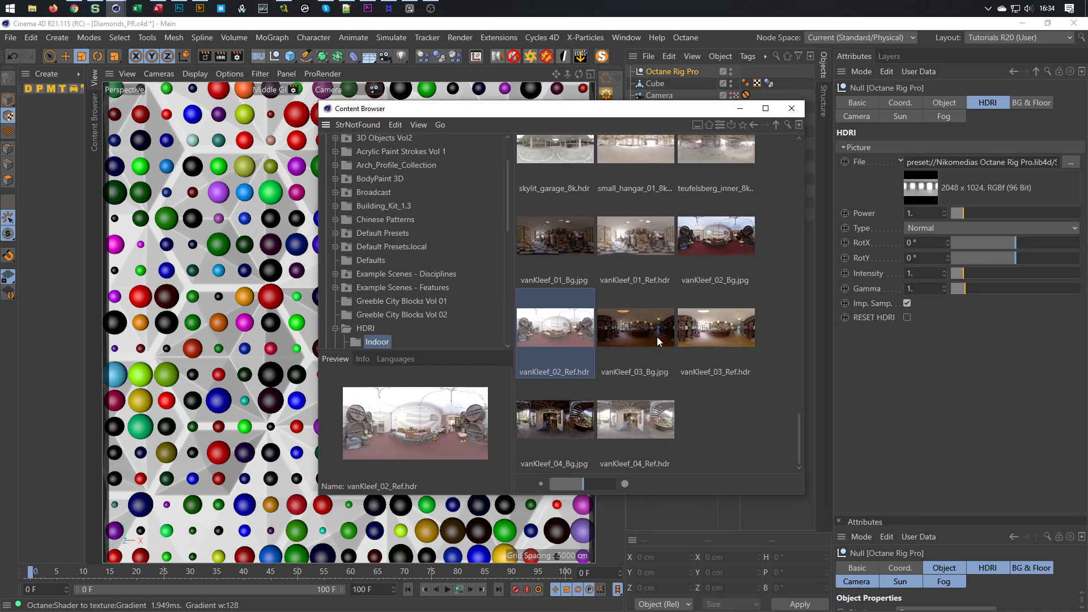
drag(542, 328, 1044, 247)
drag(1031, 168, 1031, 169)
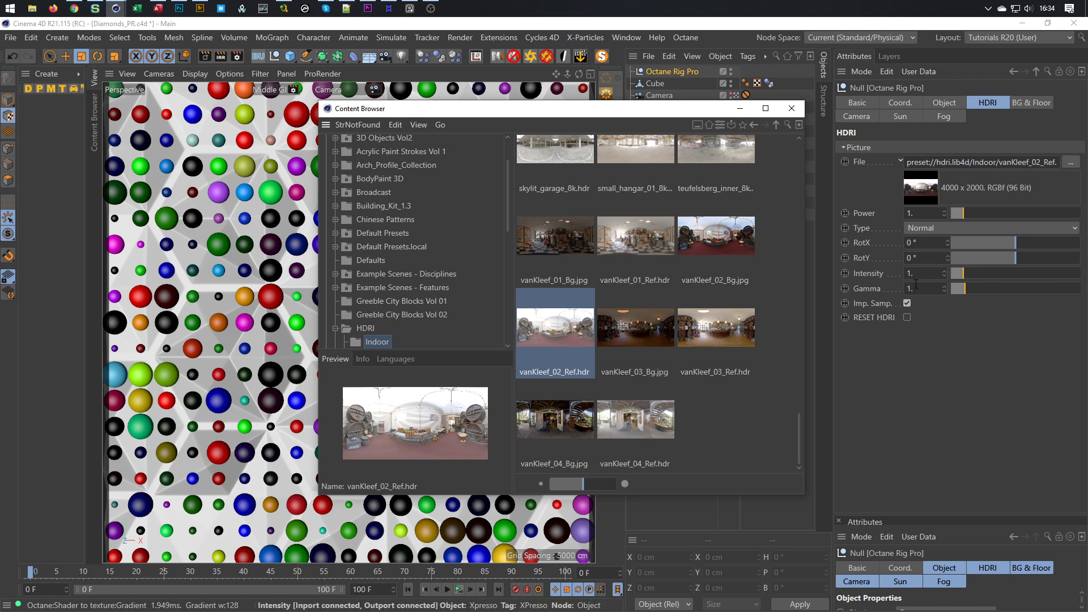
click(791, 109)
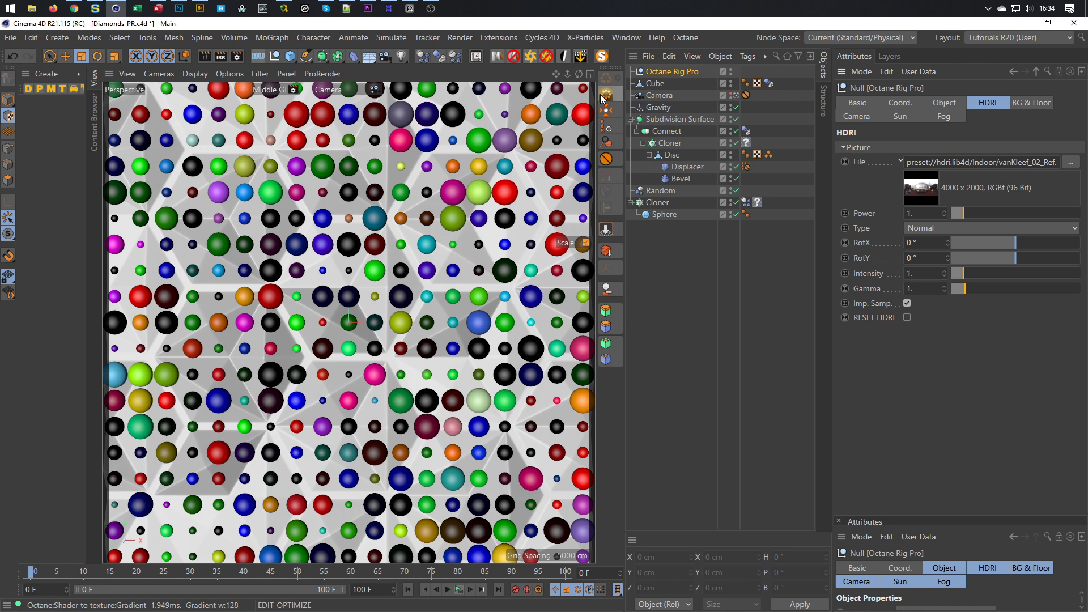
Step: Open the Octane Live Viewer and start a live render of the scene
click(629, 37)
mouse_move(698, 36)
click(703, 74)
drag(396, 225, 274, 481)
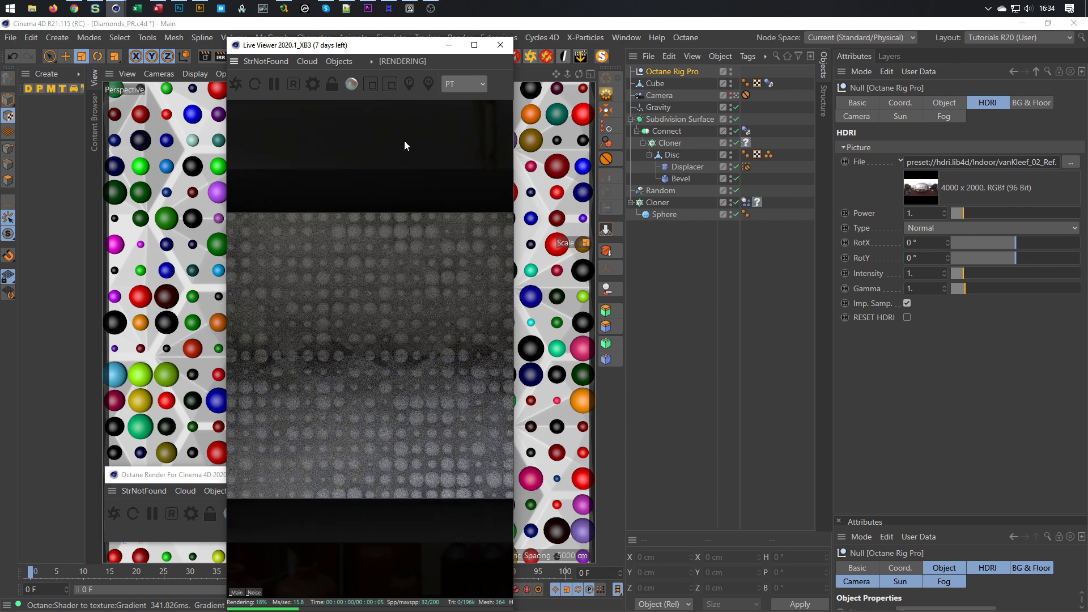
Step: Disable the sphere Cloner so that only the diamond wall is shown in the live render
drag(410, 40, 938, 201)
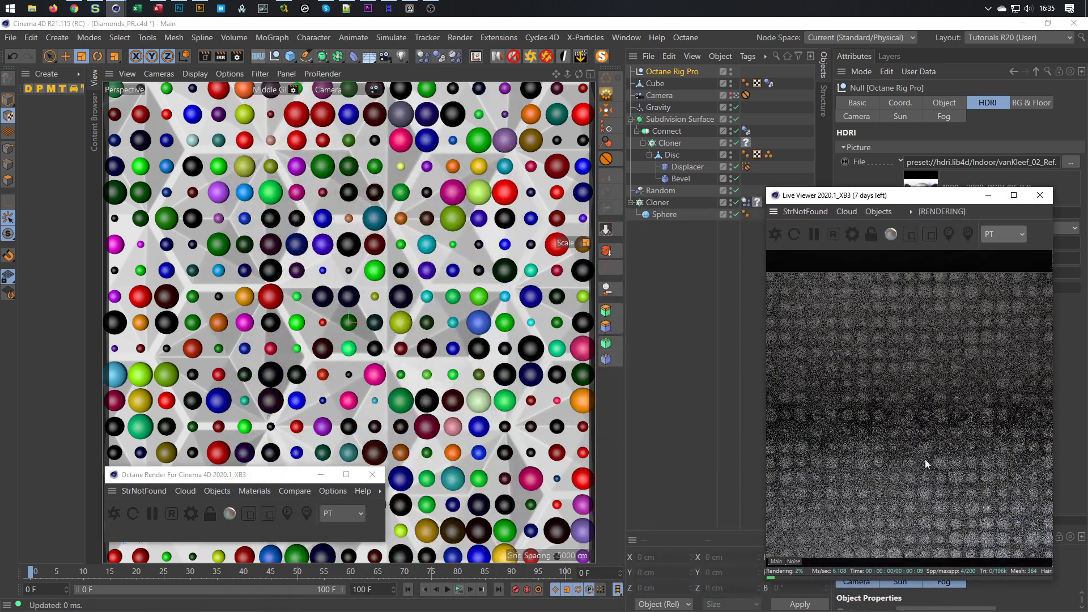
click(736, 203)
click(736, 203)
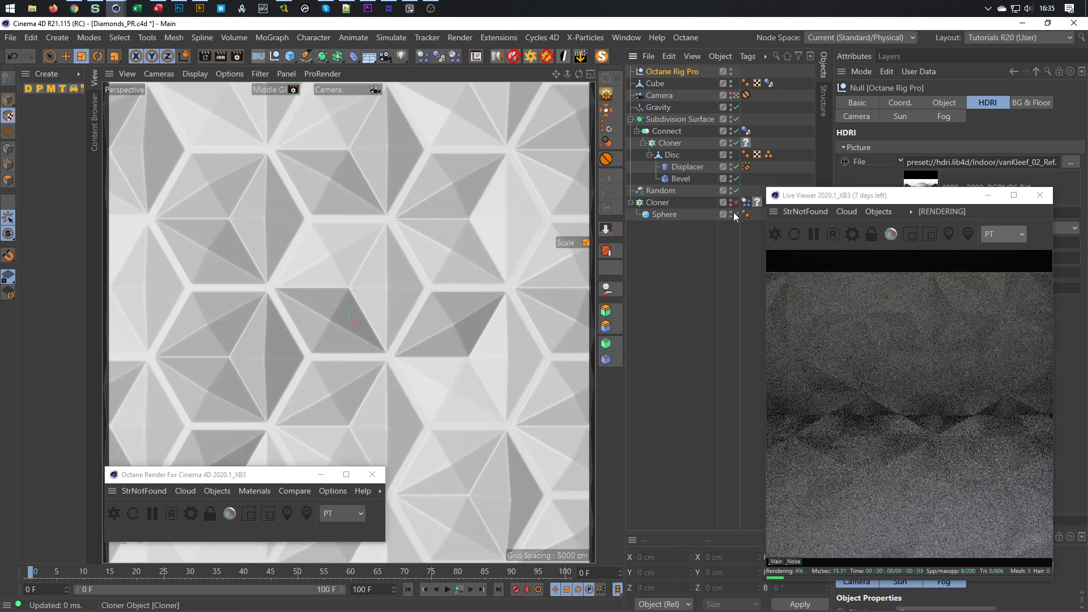
drag(897, 202, 554, 130)
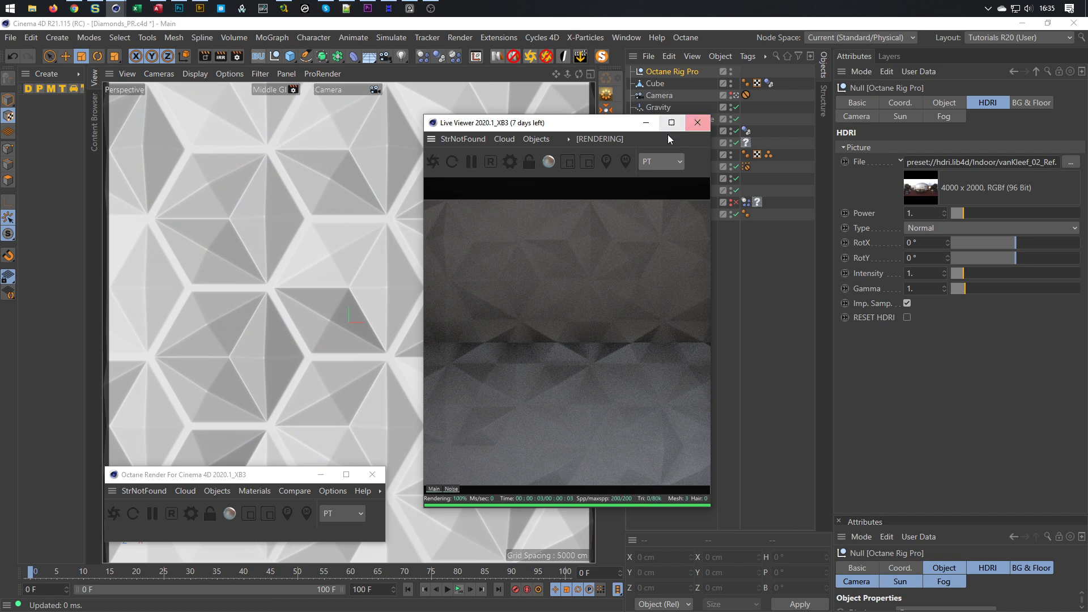
drag(612, 126, 567, 148)
Step: Turn off the floor's Shadow Catcher on the Octane Rig Pro
click(689, 59)
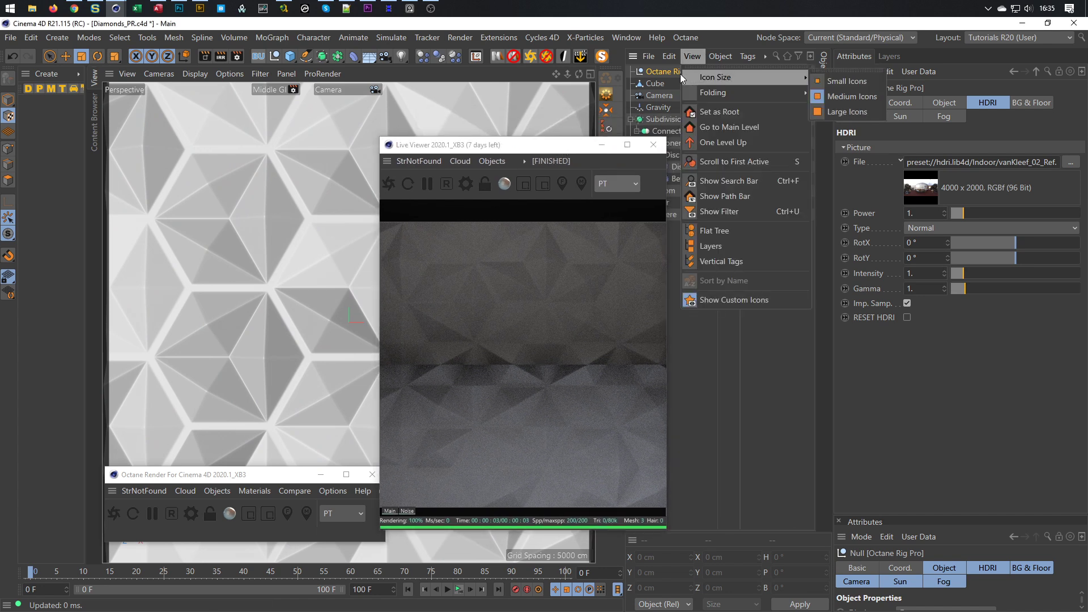
click(674, 73)
click(1028, 102)
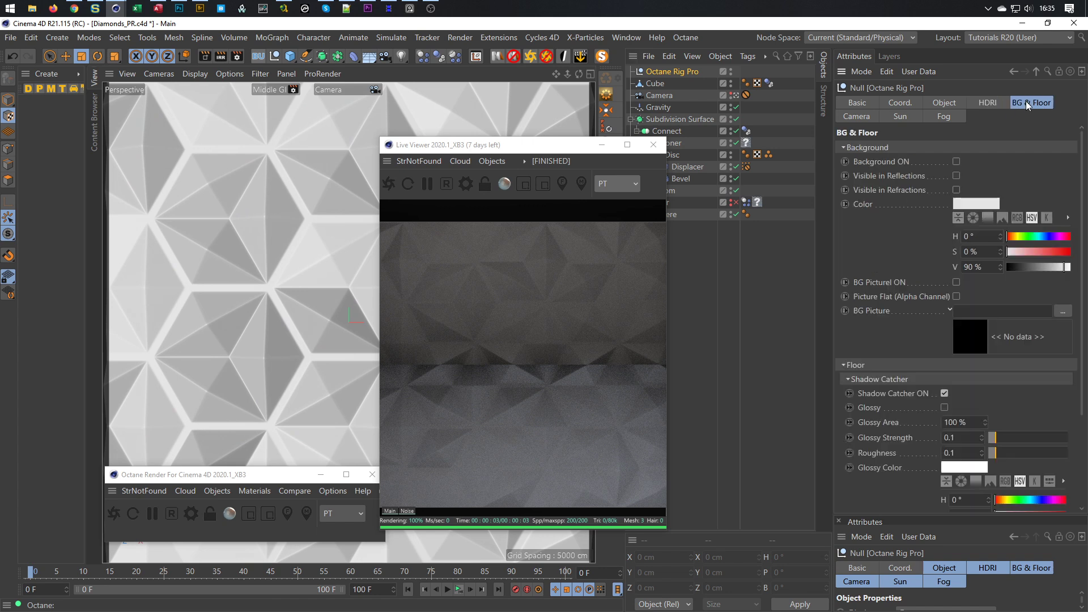
click(945, 393)
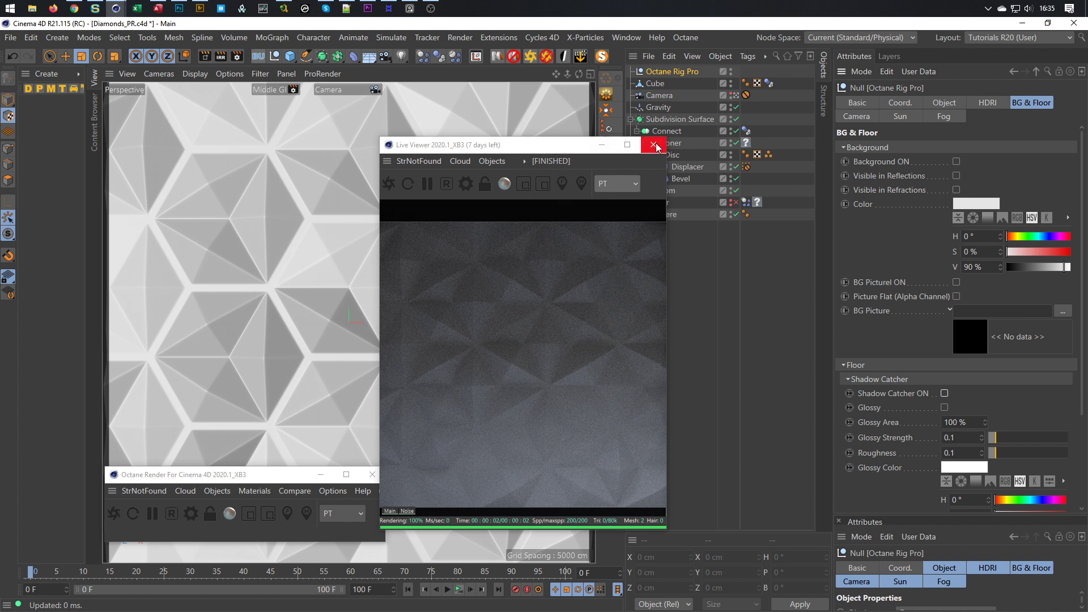
Step: Set the Octane Rig Pro's HDRI RotX to 39° and close the Live Viewer
click(970, 103)
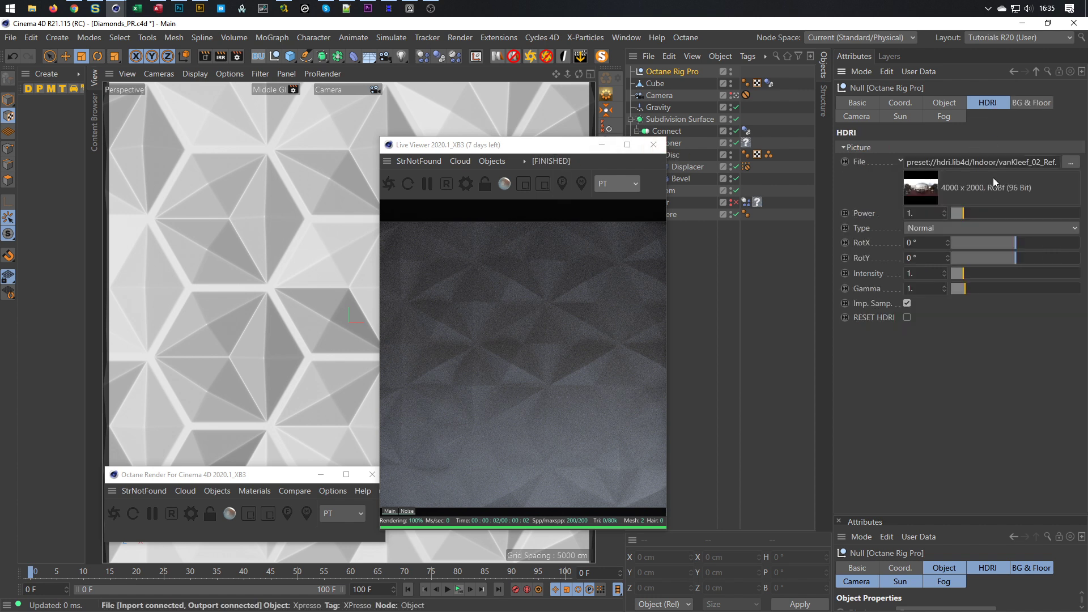
mouse_move(1021, 245)
mouse_down()
mouse_move(1043, 246)
mouse_move(1030, 243)
mouse_up()
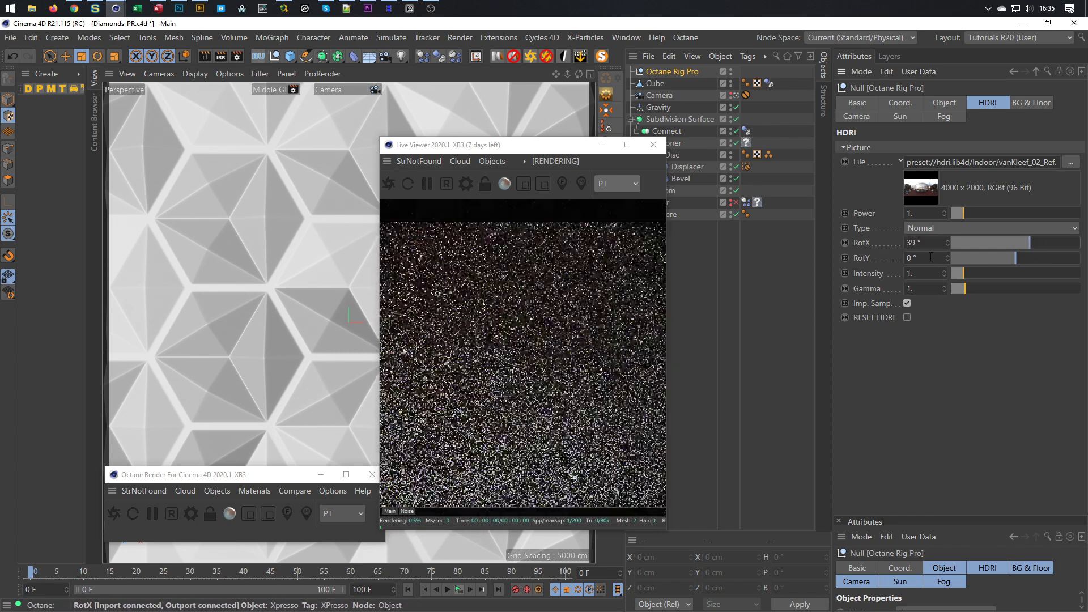
drag(566, 147, 952, 211)
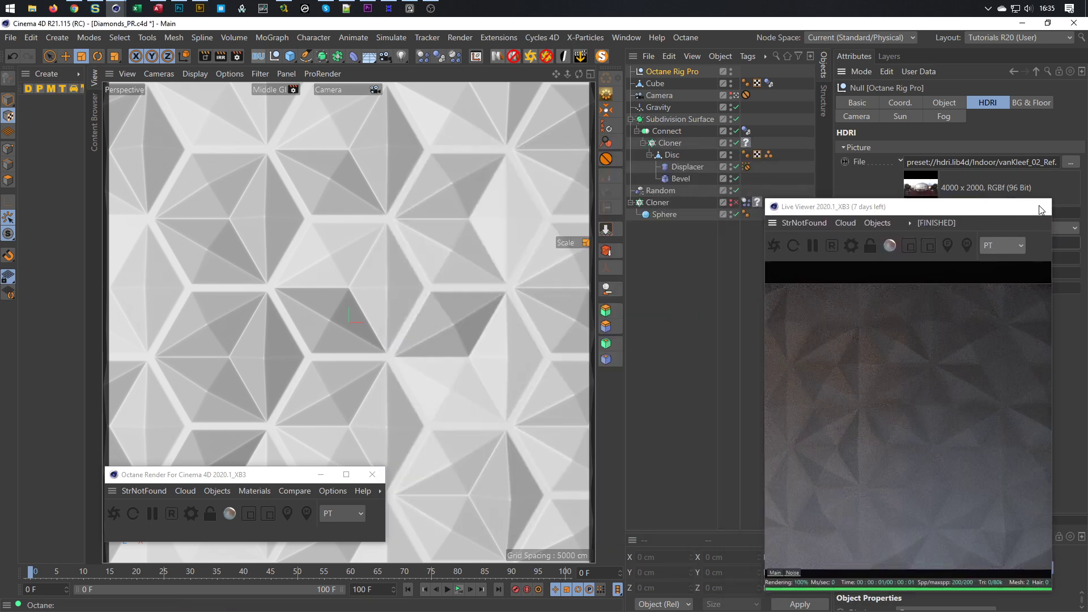
click(1041, 208)
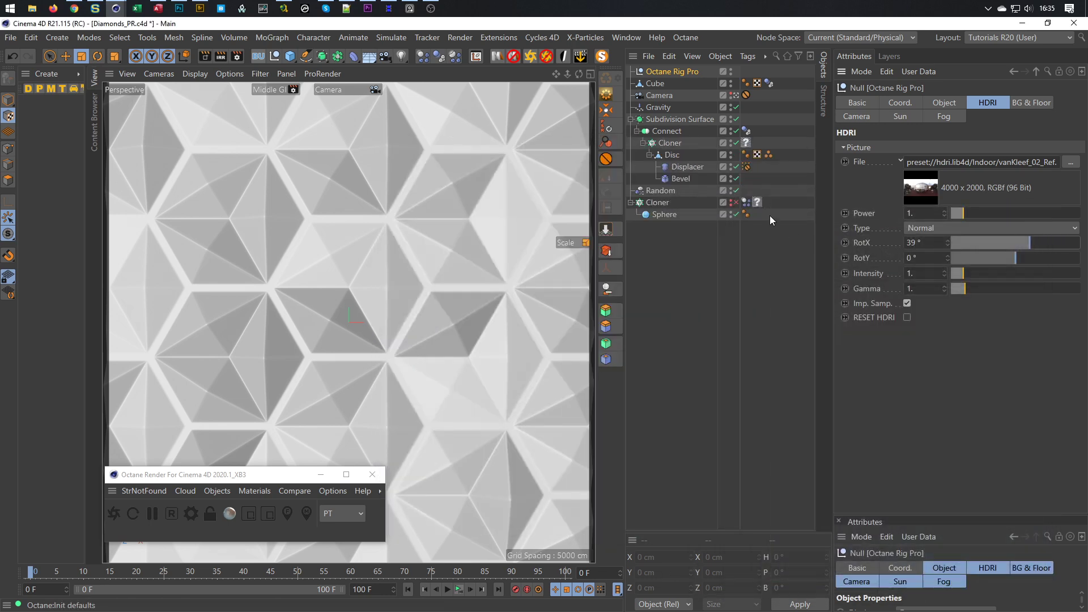
Step: Create an Octane glossy material and open it in the Octane Node Editor
click(254, 491)
click(270, 285)
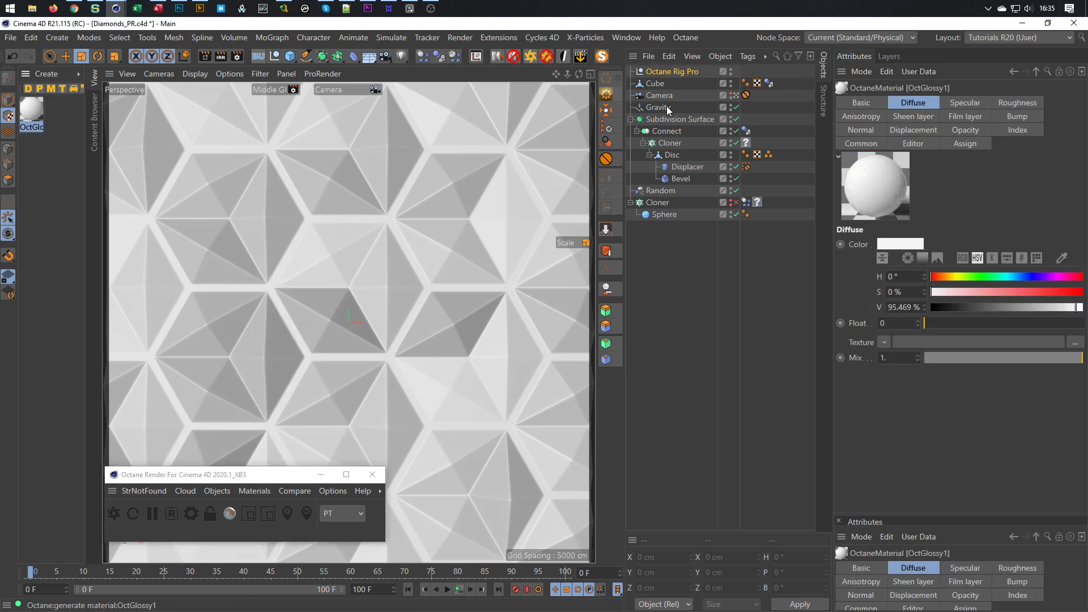
click(221, 494)
click(254, 491)
click(273, 236)
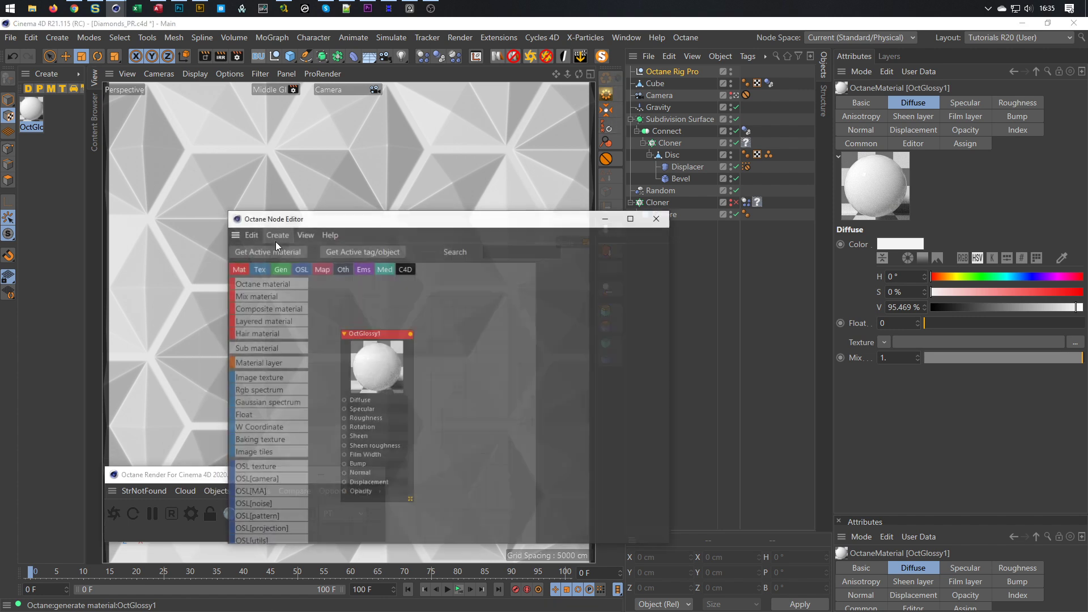
drag(344, 232, 170, 112)
drag(189, 252, 287, 199)
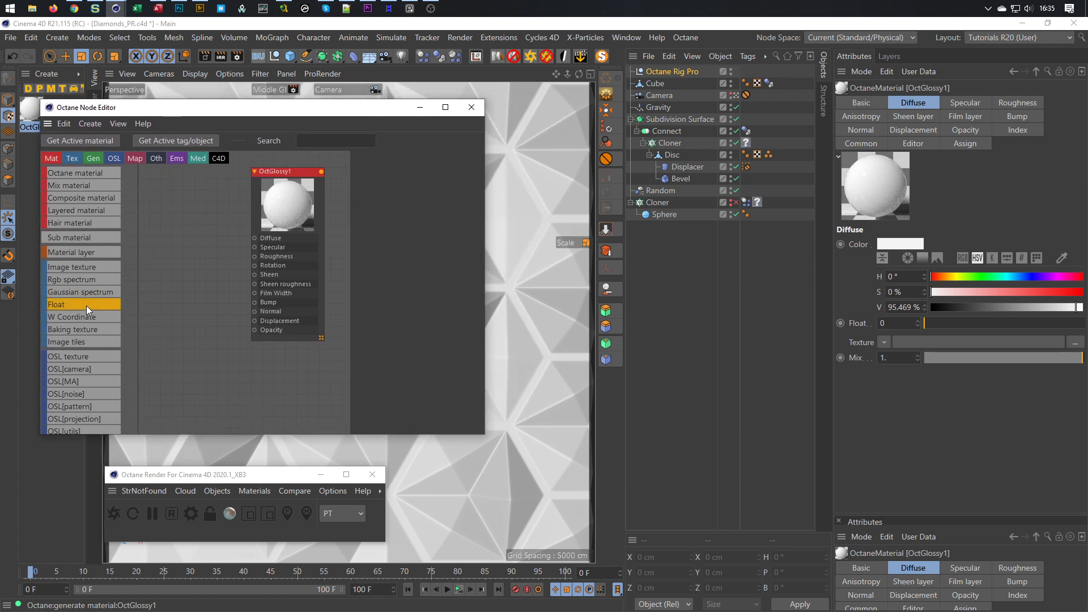
Step: Connect a Gradient node to the glossy material's Diffuse channel and enlarge its shader settings area
scroll(86, 304, down, 5)
scroll(63, 368, down, 10)
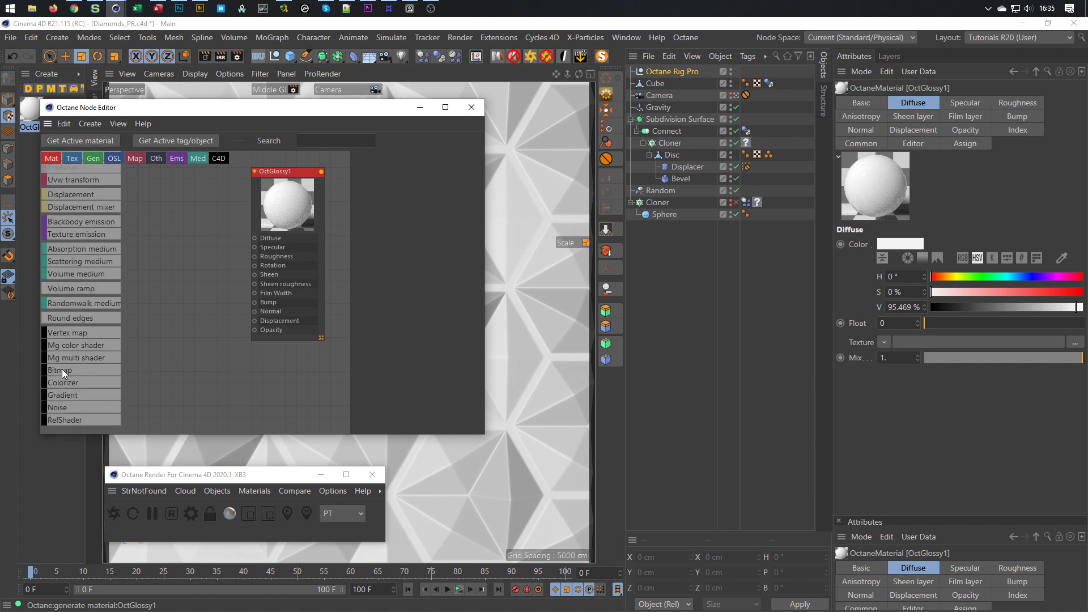
drag(81, 396, 255, 238)
drag(487, 243, 542, 244)
drag(387, 236, 338, 235)
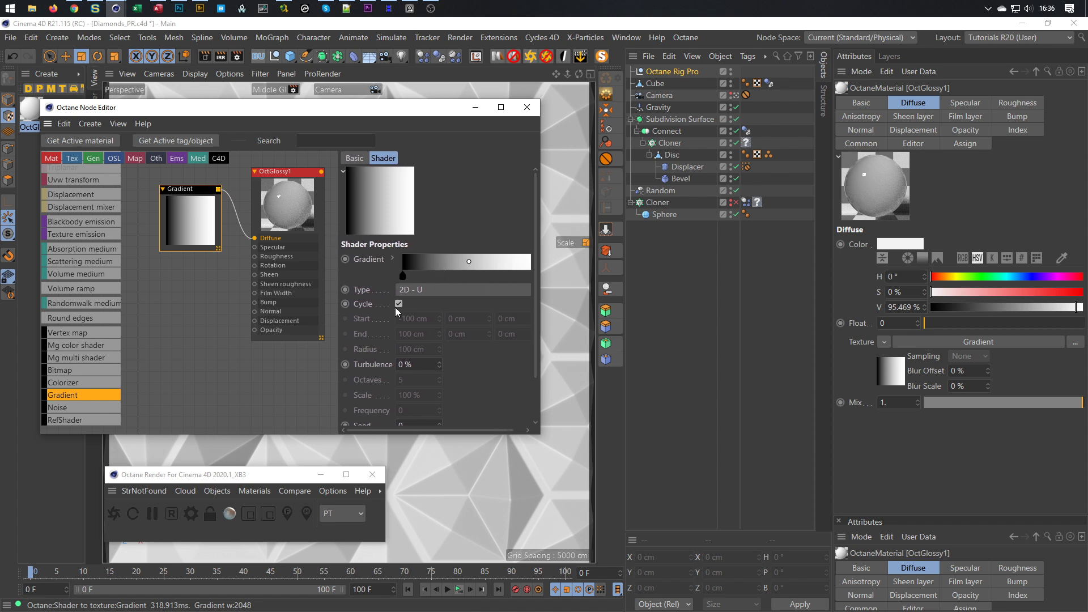
drag(338, 357, 297, 356)
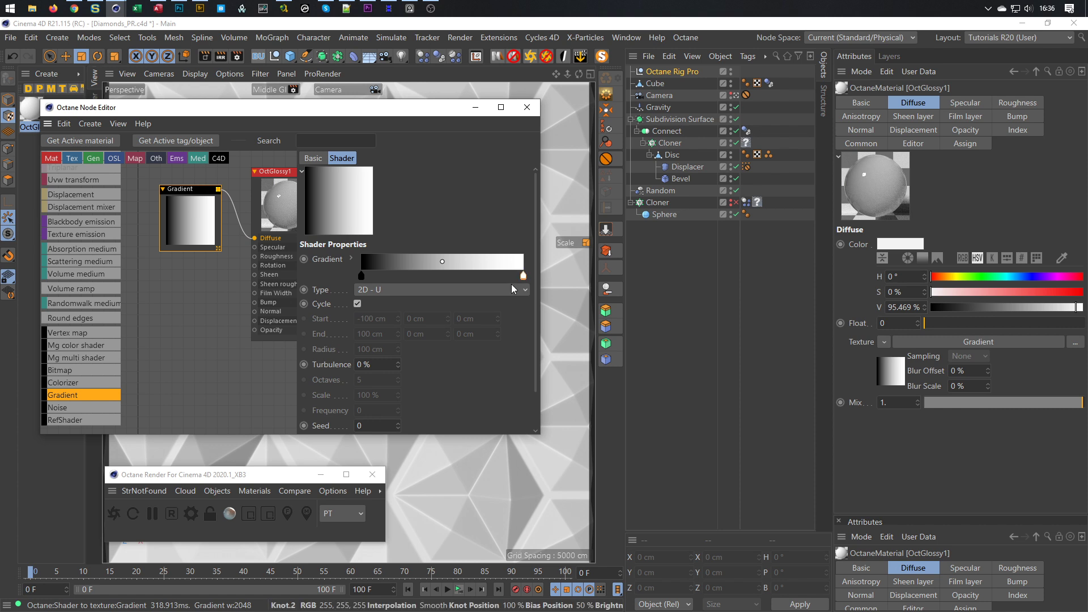
Step: Color the gradient's end knot dark red with H 0°, S 100% and V 58%, and close the Node Editor
click(351, 258)
drag(451, 368, 508, 381)
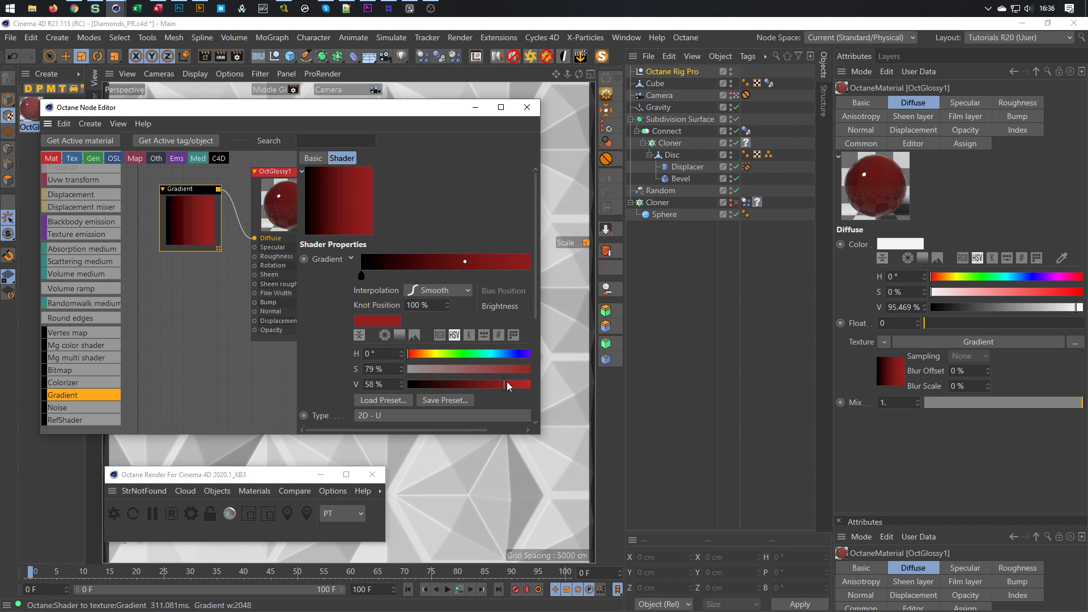
click(521, 370)
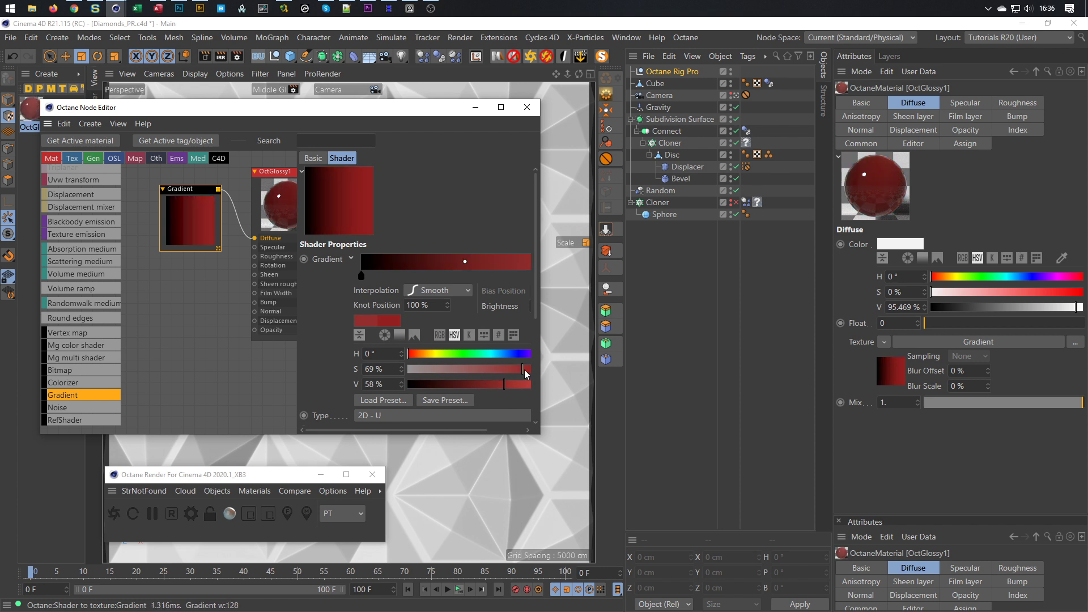
click(502, 369)
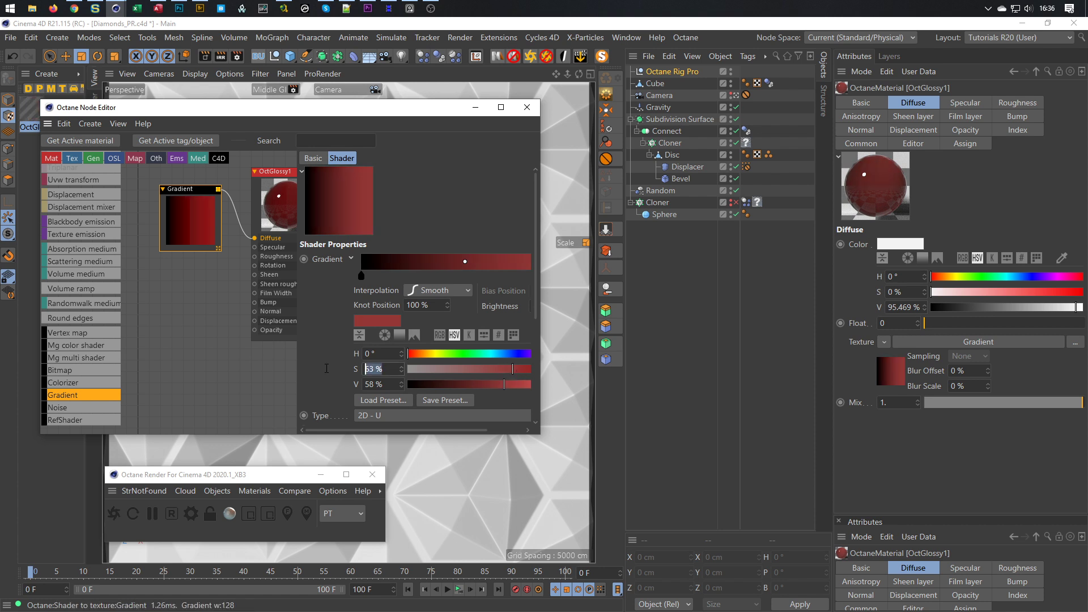
text(100)
key(Return)
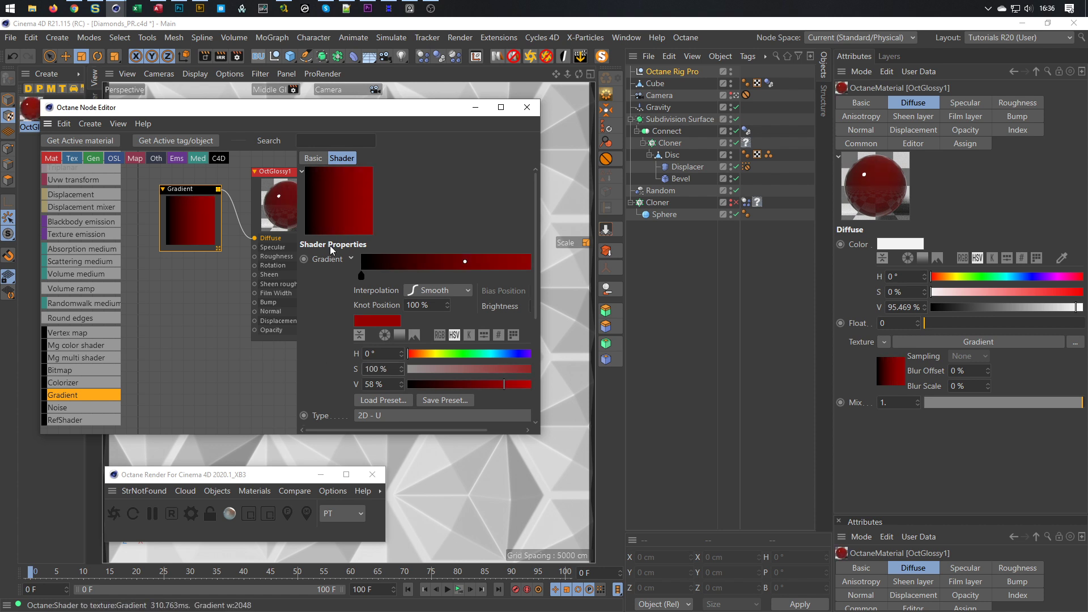
click(530, 109)
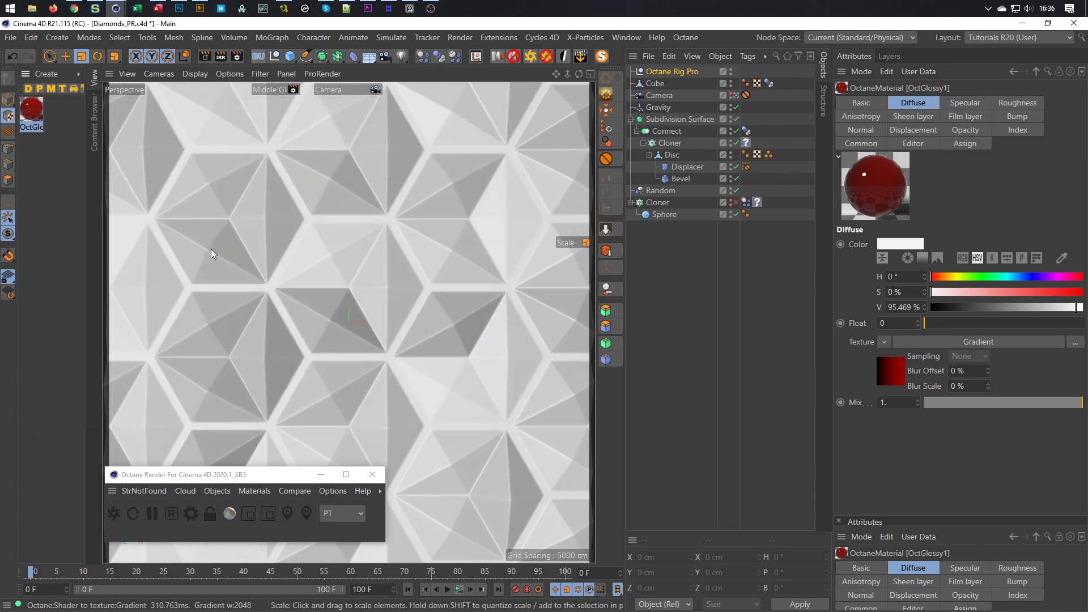
Step: Reopen the glossy material's nodes and connect a Float texture of about 0.12 to its Roughness channel
double_click(31, 110)
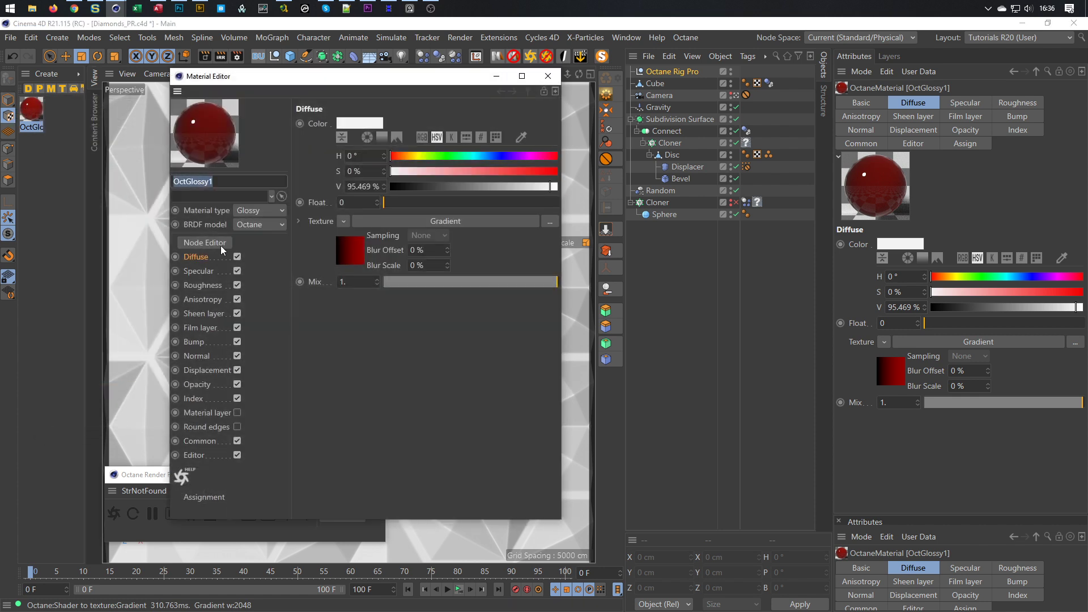
click(220, 246)
click(547, 75)
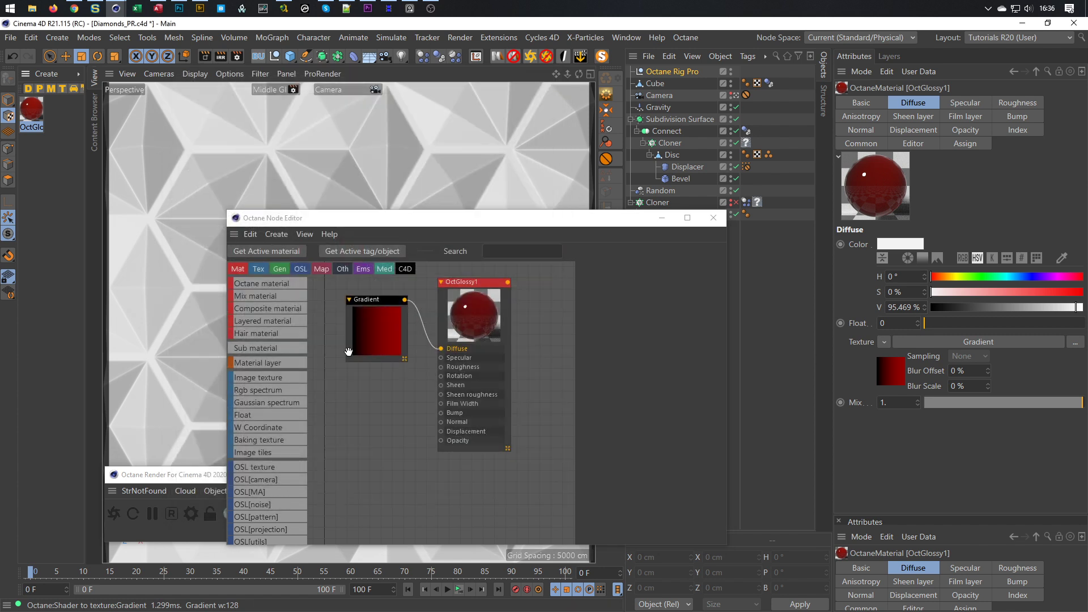
click(266, 353)
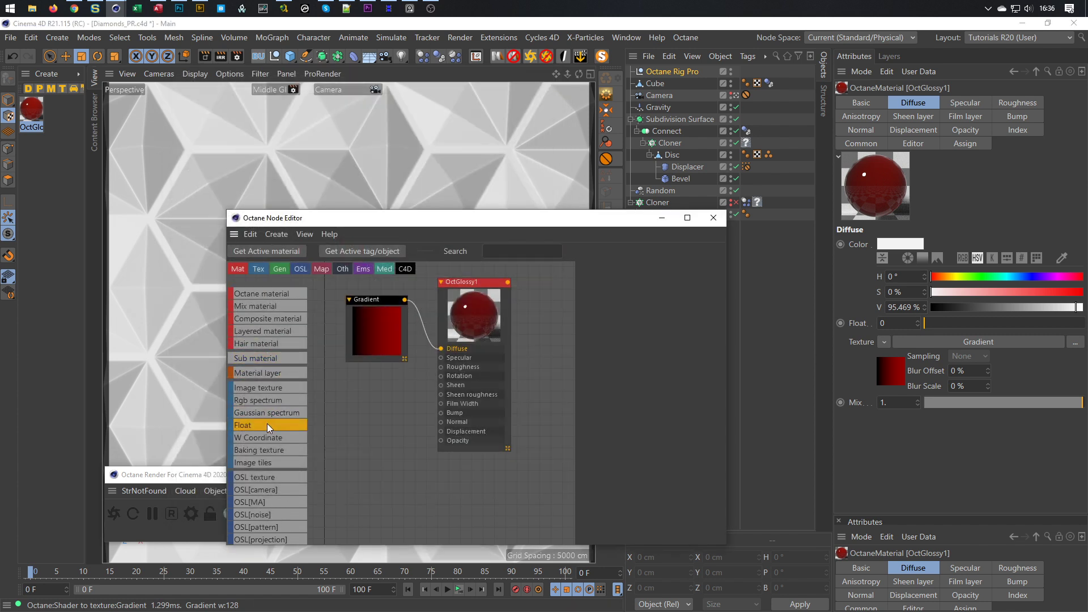
drag(412, 396, 441, 367)
drag(391, 400, 384, 388)
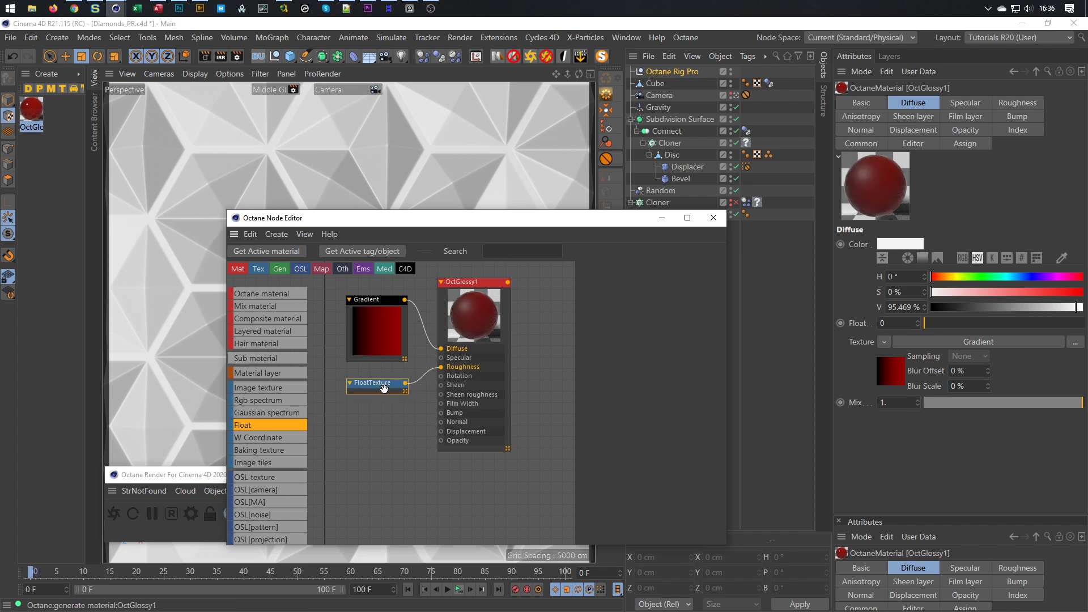
click(662, 304)
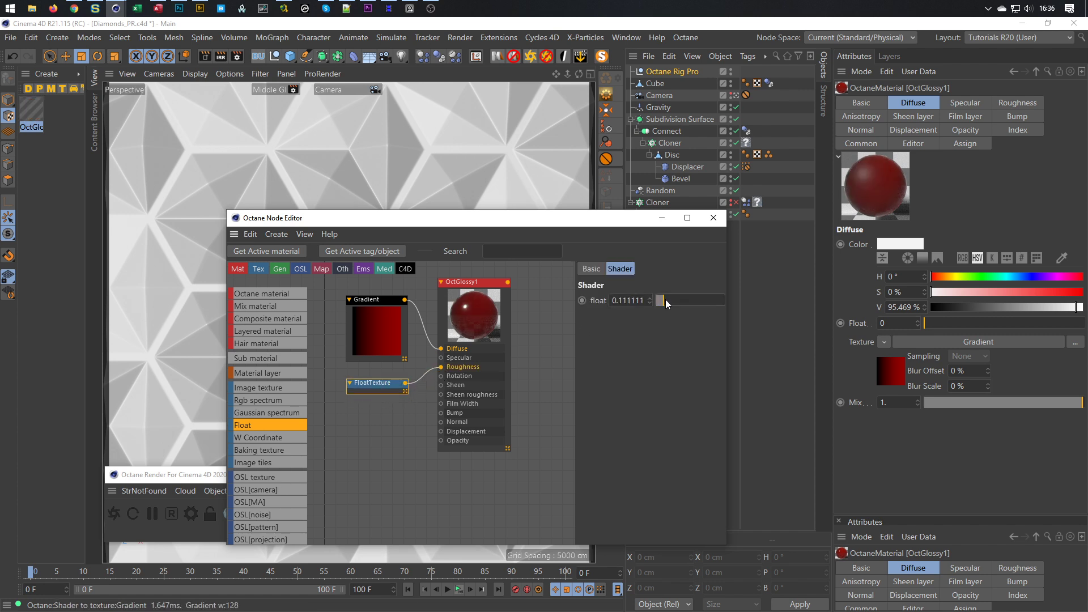
click(662, 304)
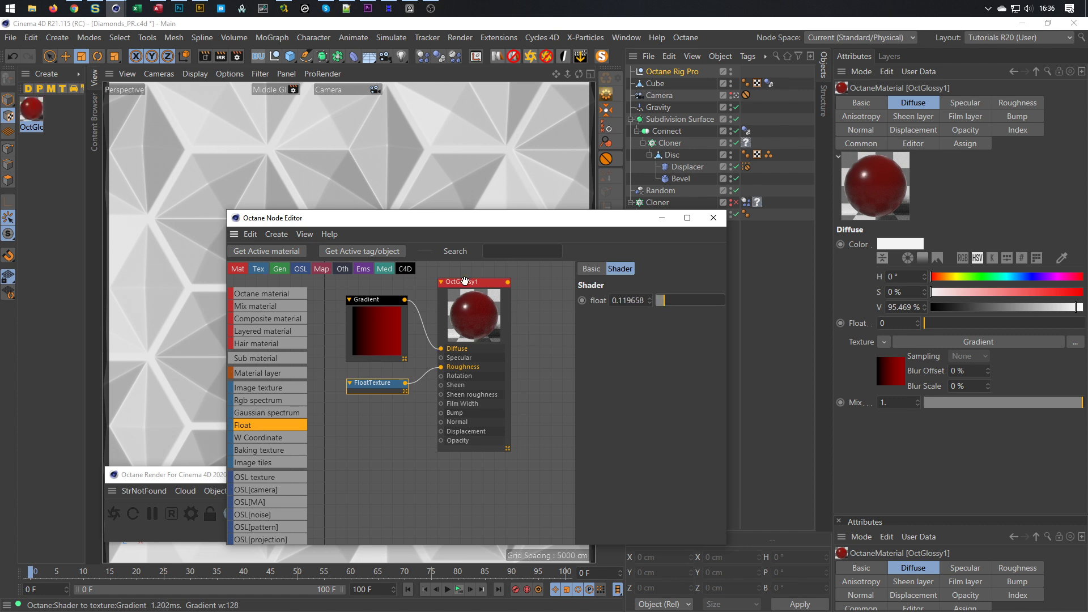
Step: Change the glossy material's BRDF model to GGX and raise its roughness float to about 0.15
click(531, 322)
click(612, 267)
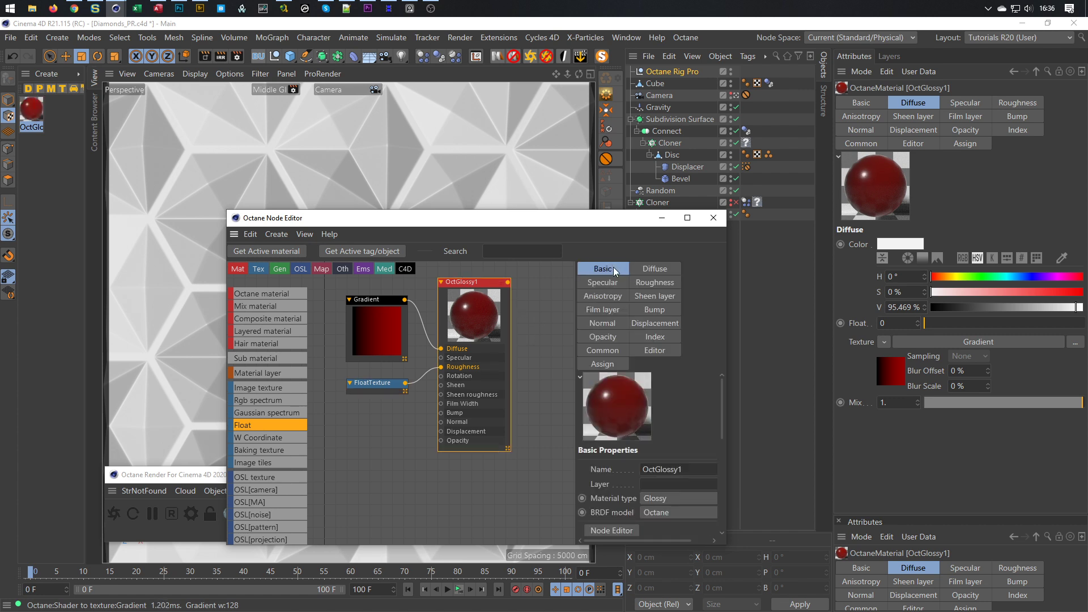
click(655, 512)
click(657, 553)
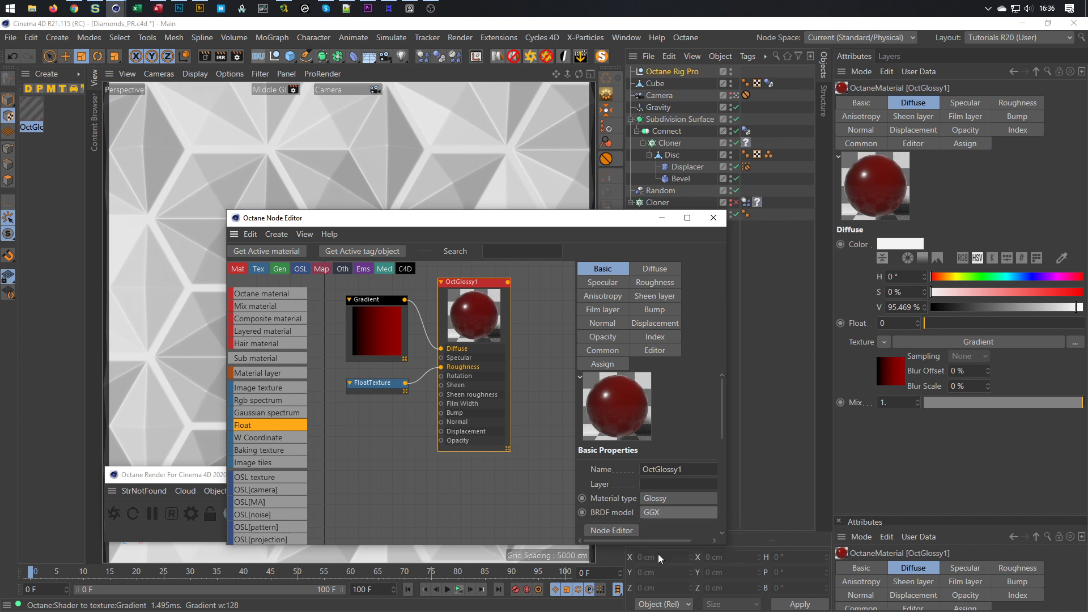
click(379, 379)
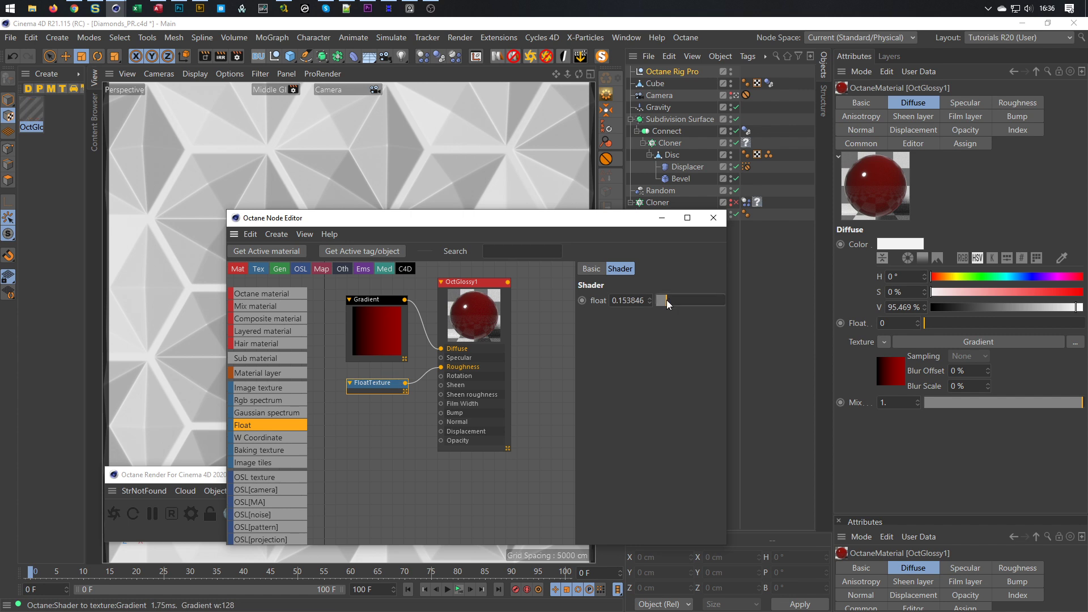
click(667, 299)
click(713, 218)
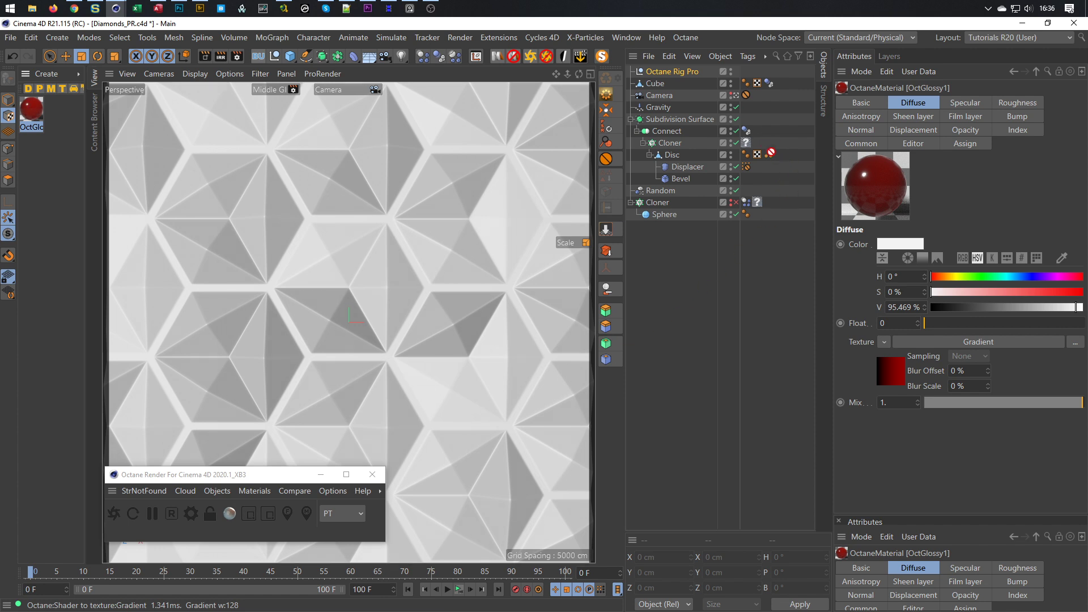
Step: Replace the diamond Cloner's material with the red glossy one and start a new live render
drag(747, 146, 747, 145)
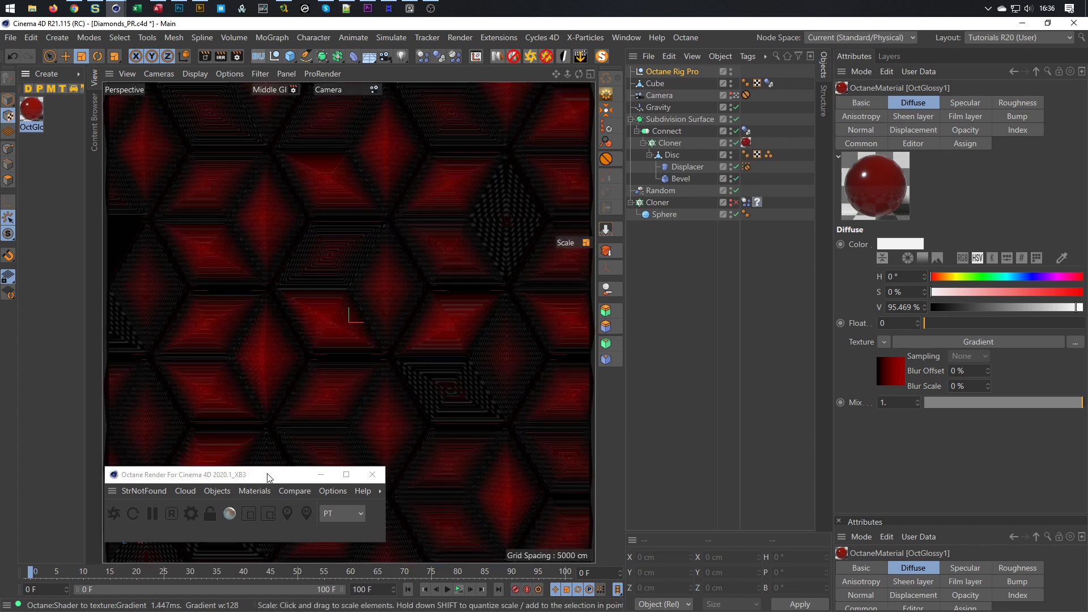
click(114, 515)
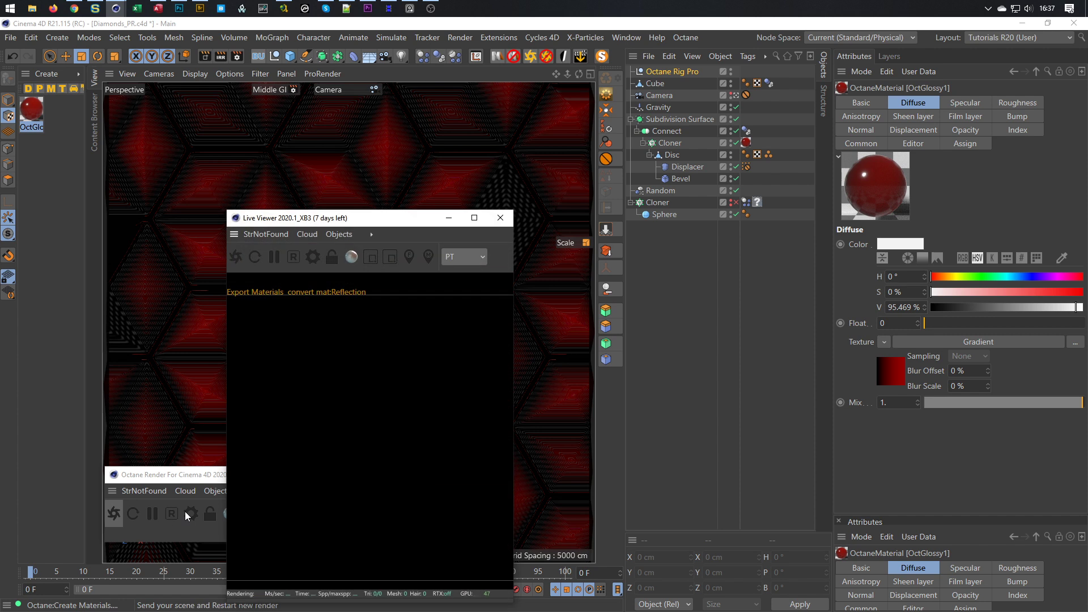
drag(386, 222, 542, 149)
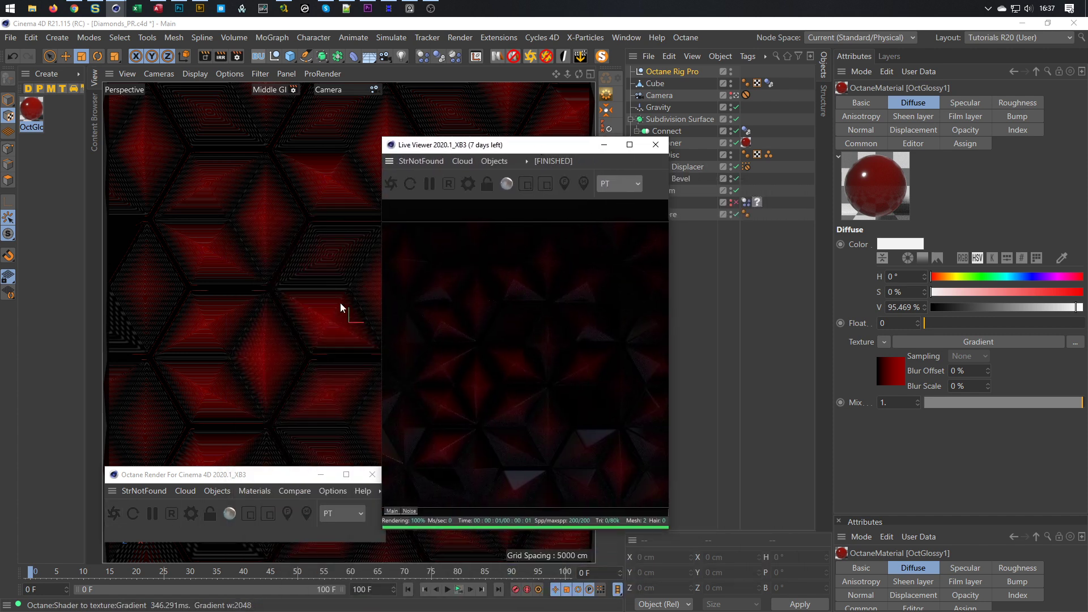
Step: Rotate the Octane Rig Pro's HDRI to a RotX of about -157° and set its intensity to 2
click(685, 70)
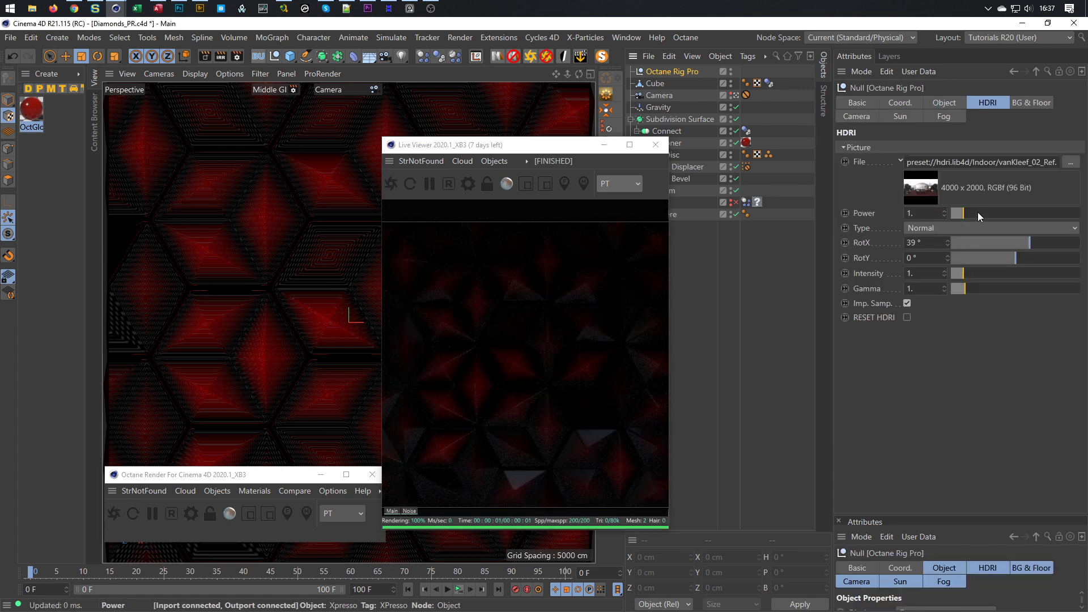
drag(1029, 243, 959, 243)
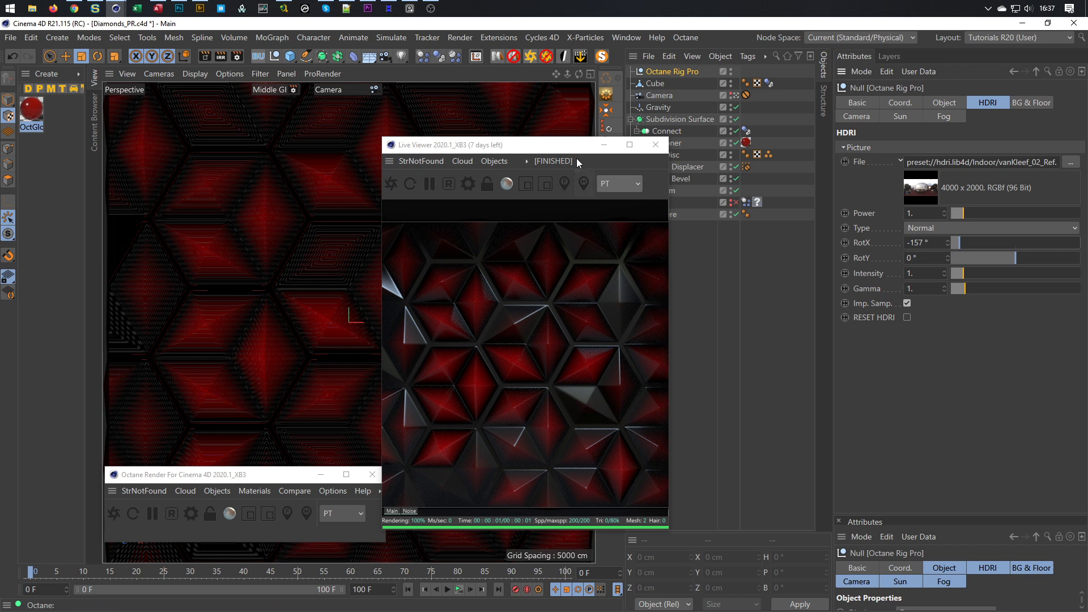
drag(568, 147, 704, 140)
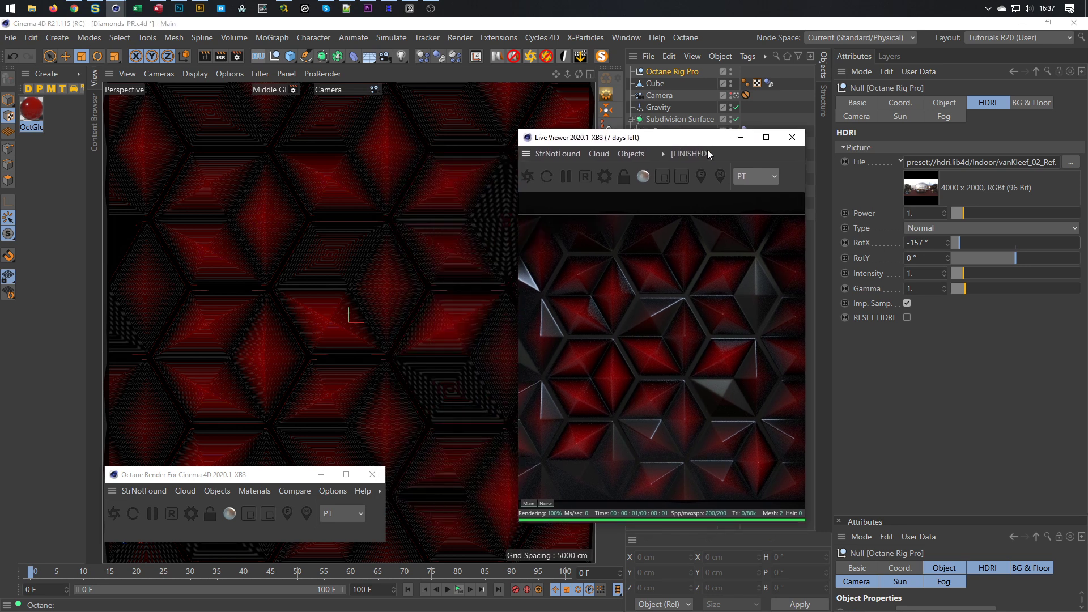
click(912, 274)
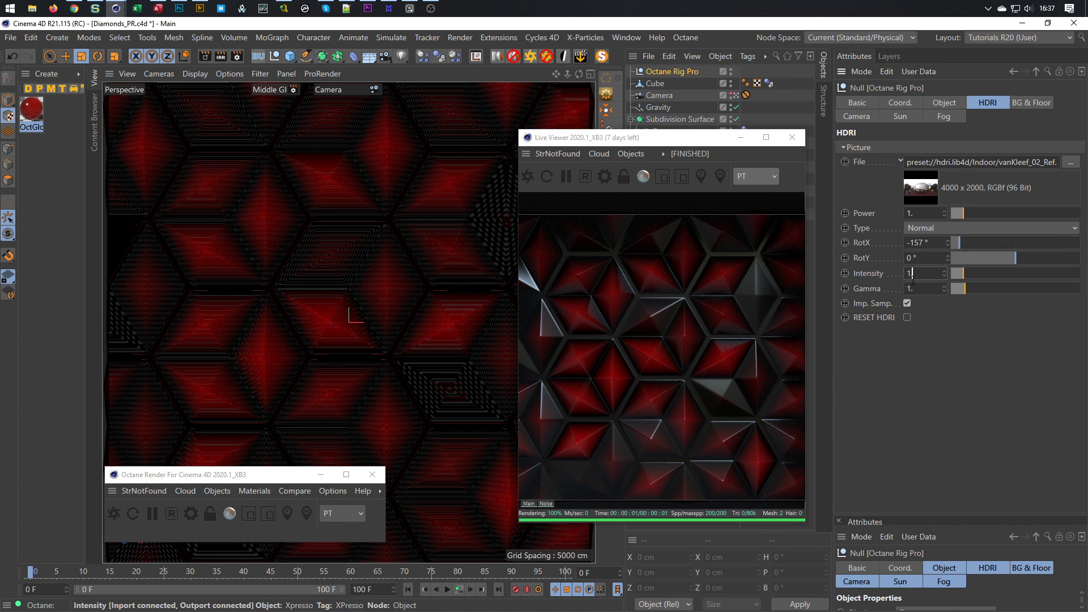
text(2)
key(Return)
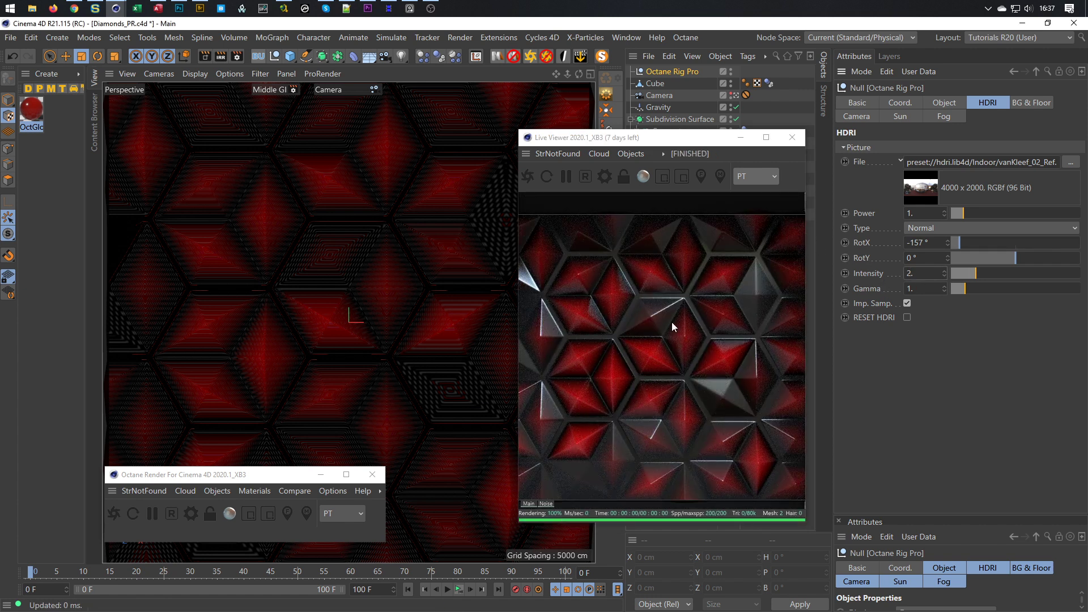
Step: Play the animation to frame 26 to check the lighting in the live render, and close the Live Viewer
click(459, 589)
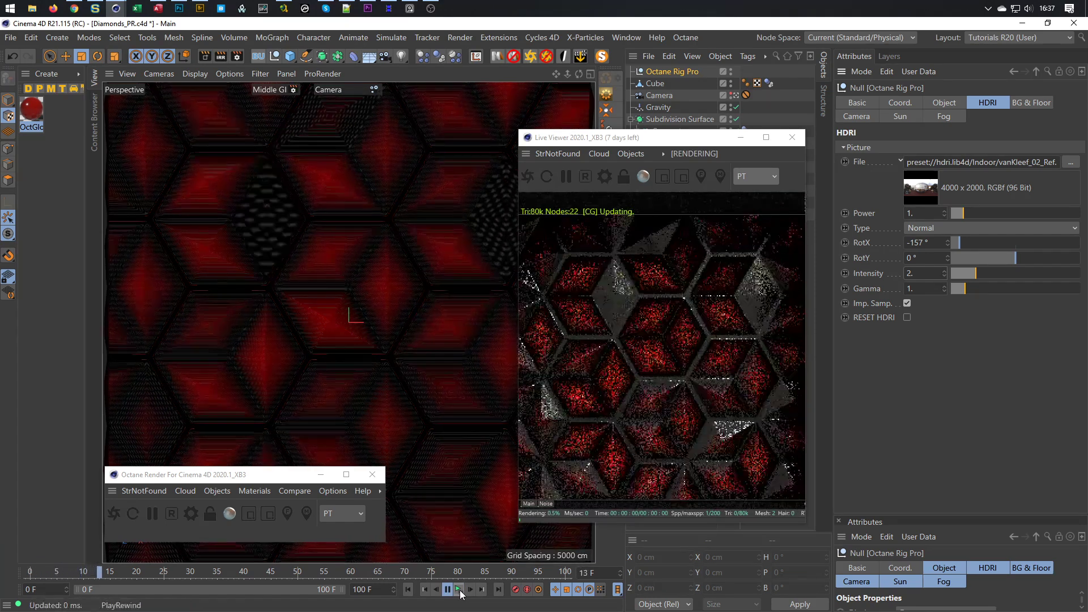
click(448, 590)
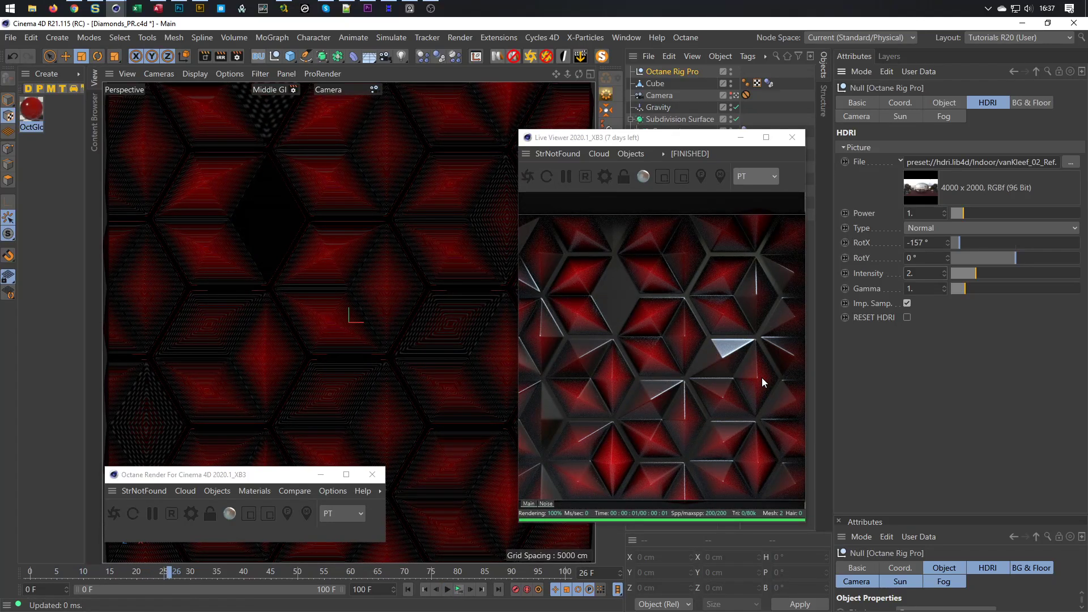
click(792, 137)
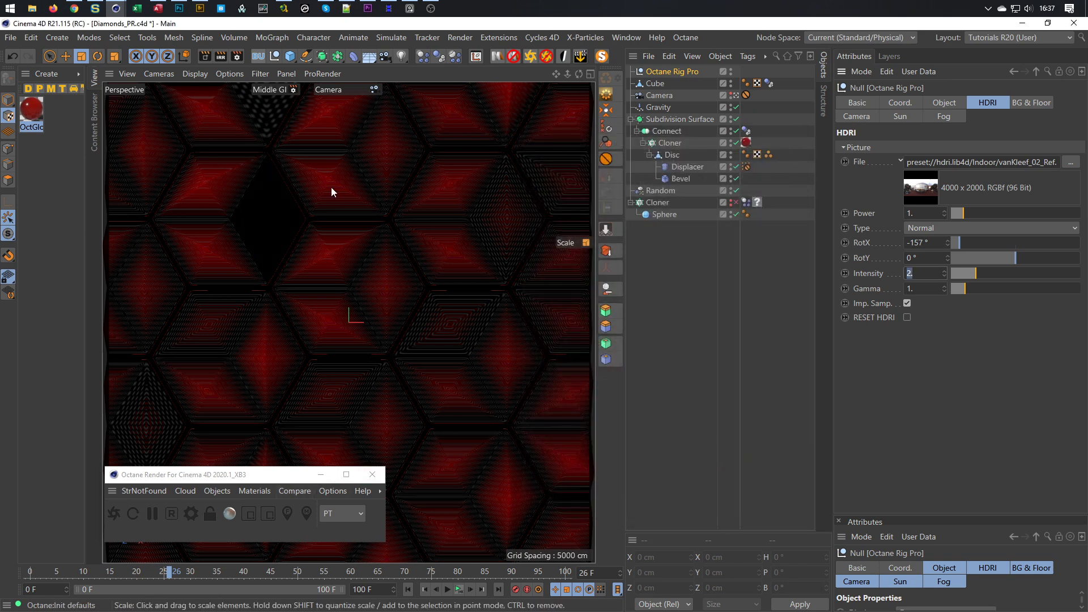
Step: Create a second Octane glossy material and open it in the Node Editor
click(218, 491)
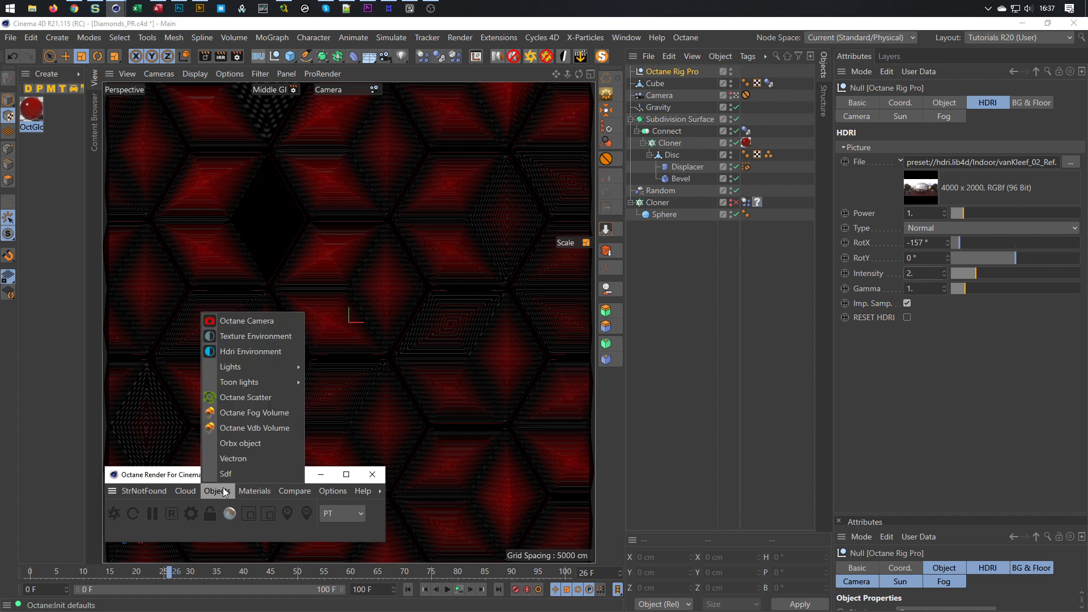
mouse_move(236, 382)
mouse_move(254, 491)
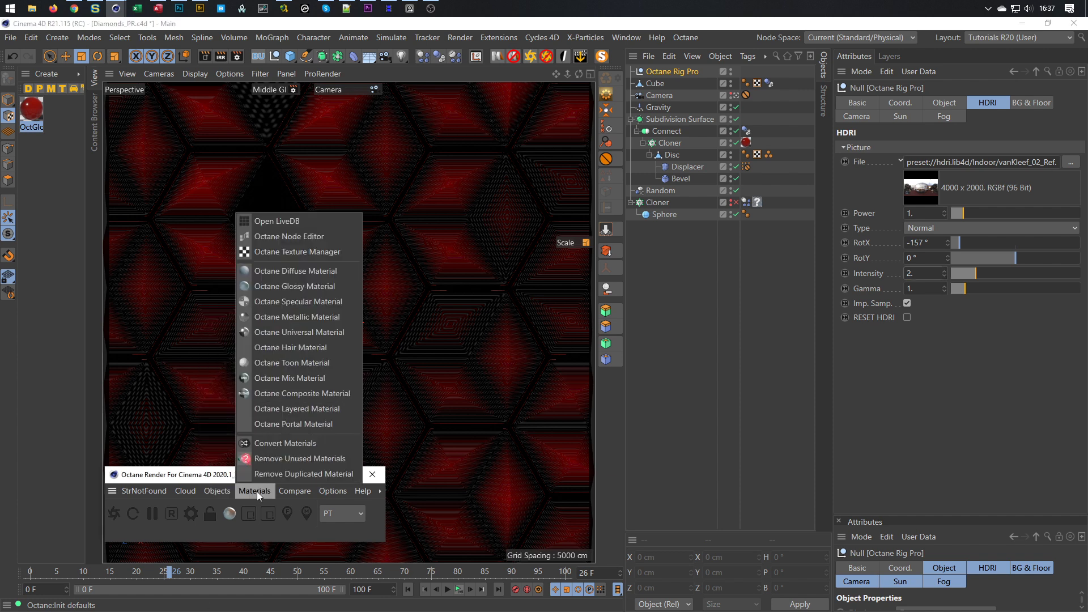
click(269, 281)
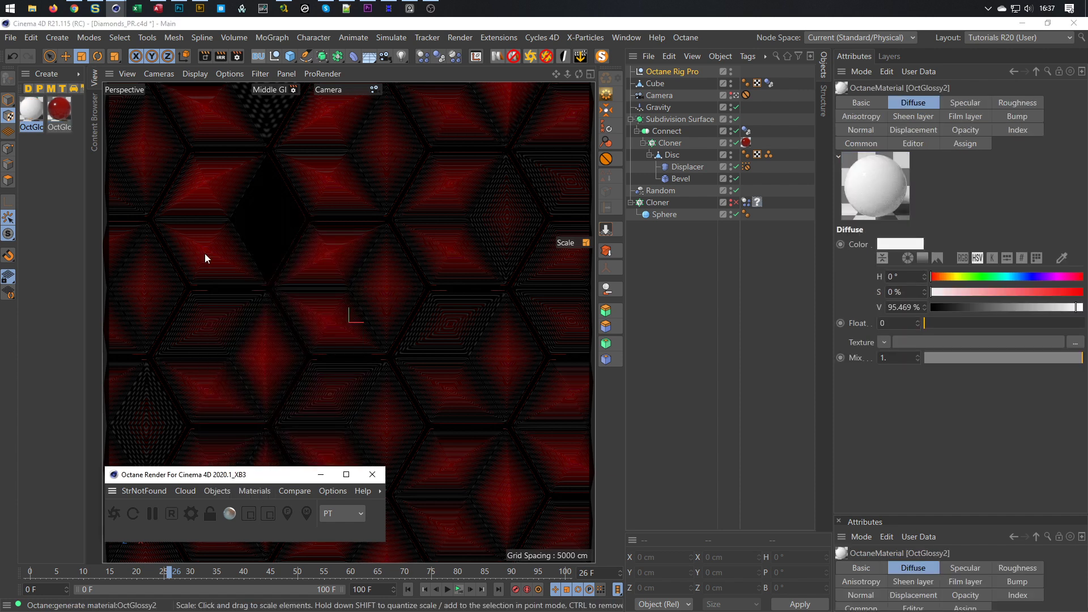
double_click(32, 111)
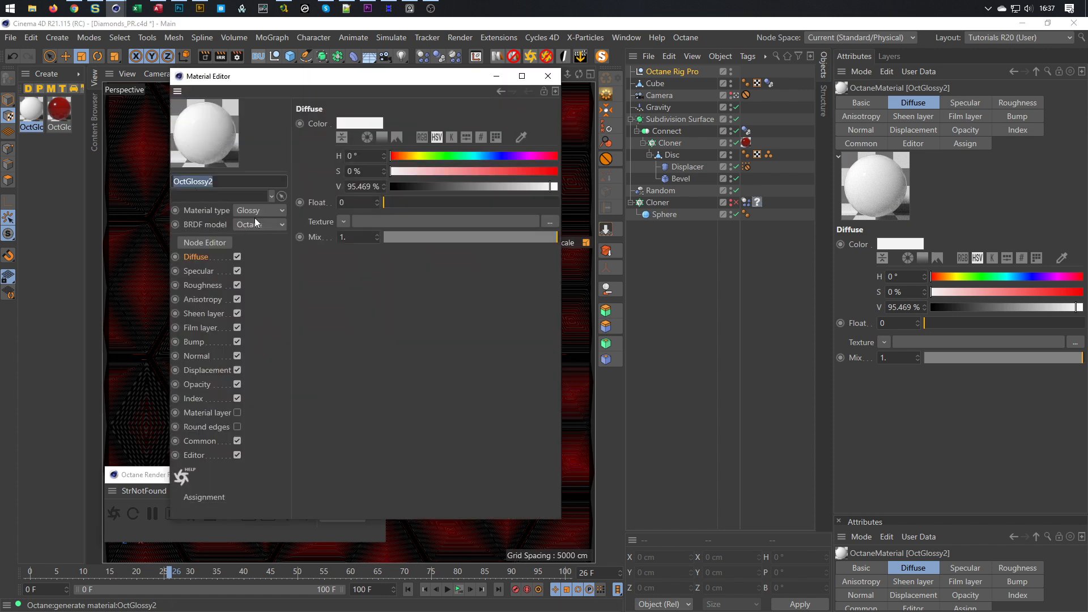
click(205, 242)
click(547, 76)
drag(506, 214, 358, 150)
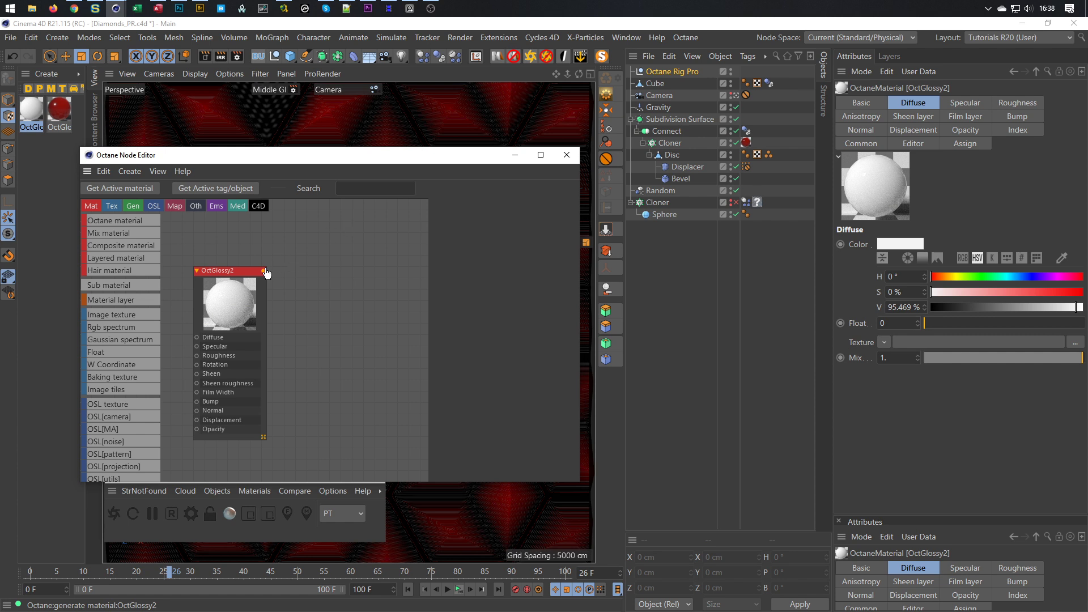
drag(238, 272, 362, 233)
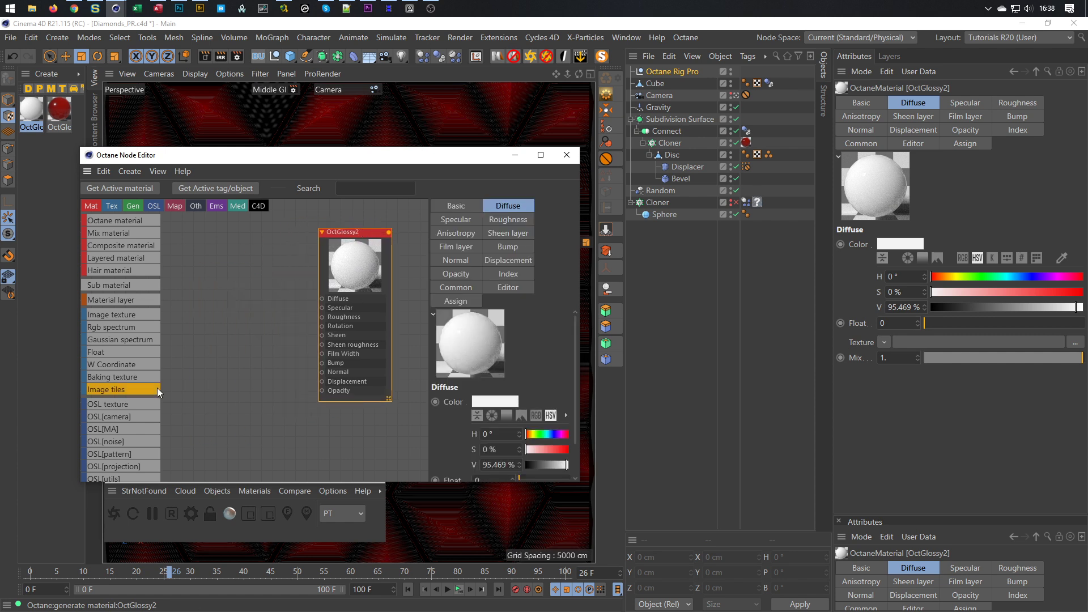
Step: Connect an Mg color shader to the new glossy material's Diffuse channel
scroll(155, 369, down, 10)
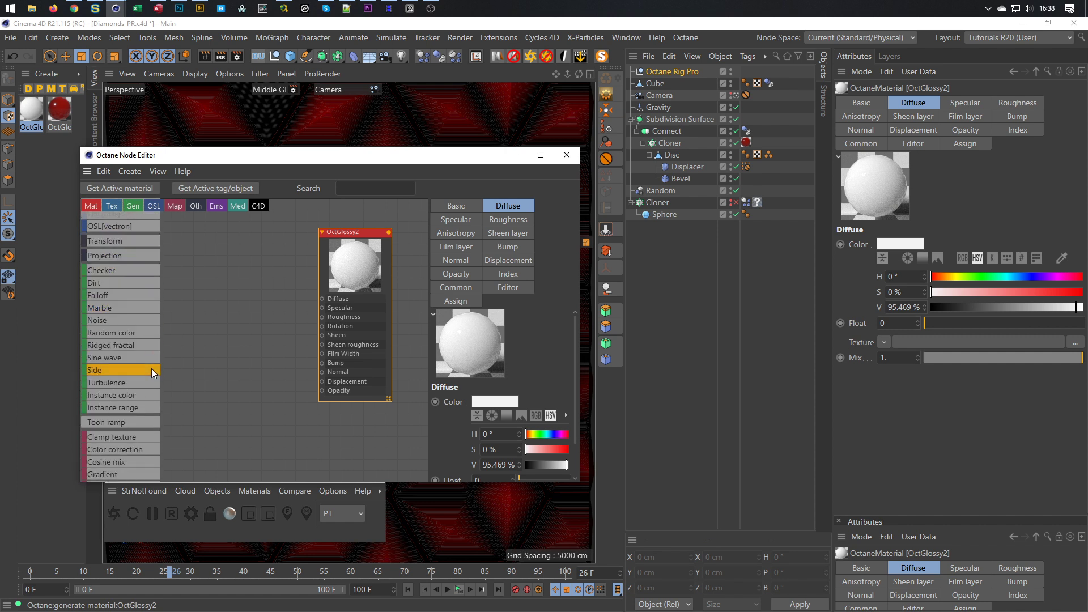
scroll(152, 367, down, 8)
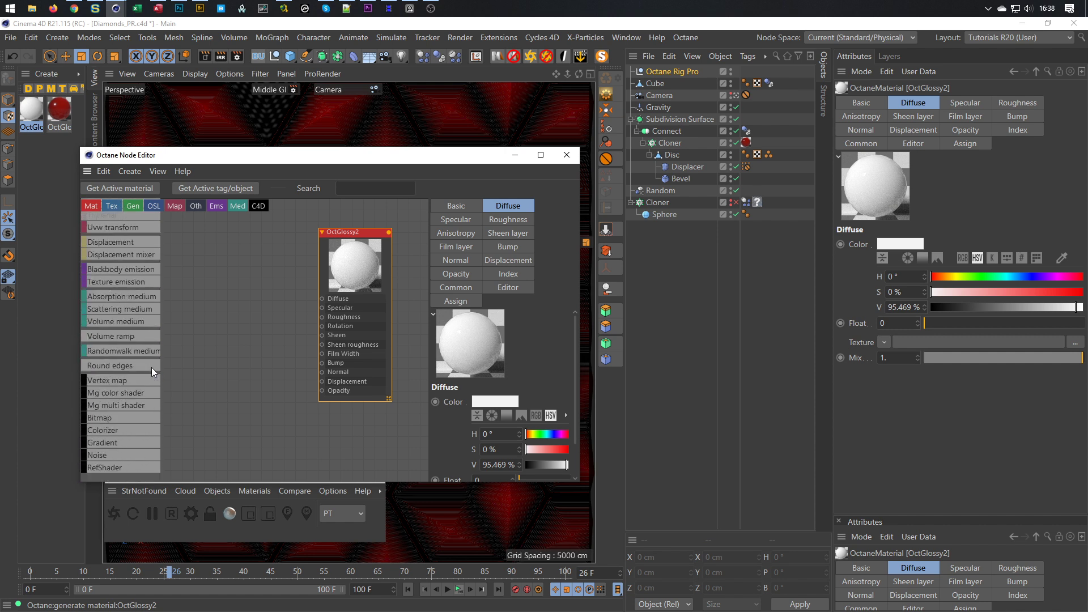
drag(175, 387, 322, 298)
Step: Replace the sphere Cloner's material with the new glossy one, start a live render and enable that Cloner
drag(29, 119, 827, 262)
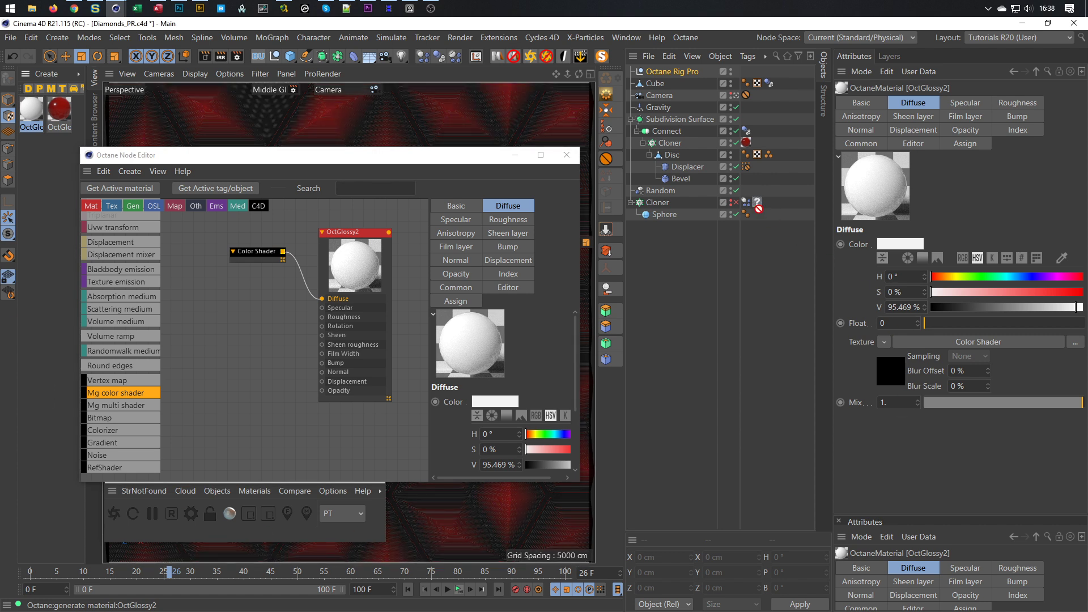
drag(761, 208, 759, 204)
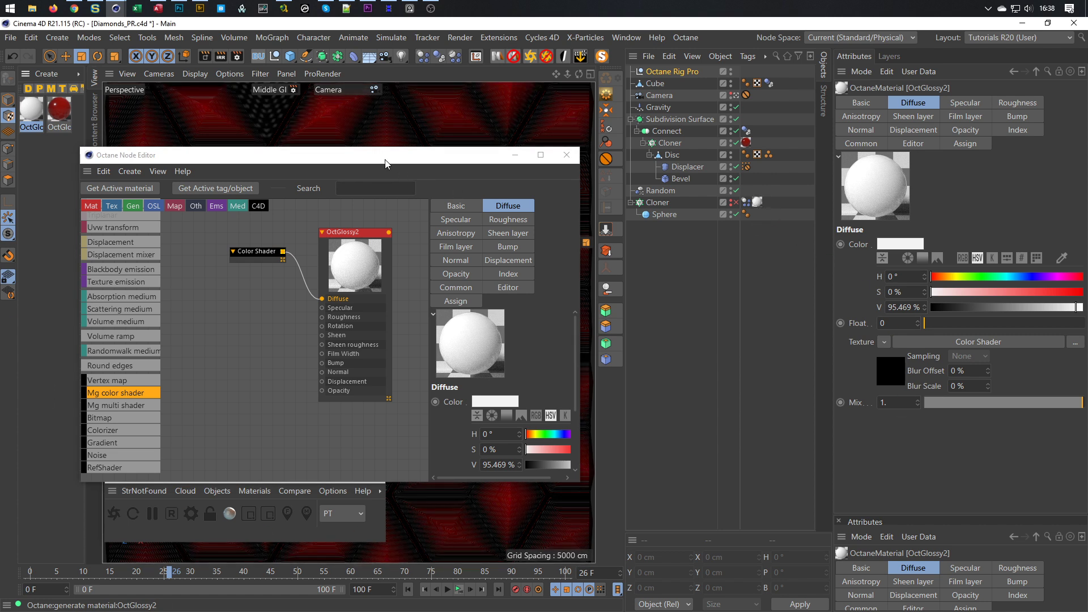
click(116, 513)
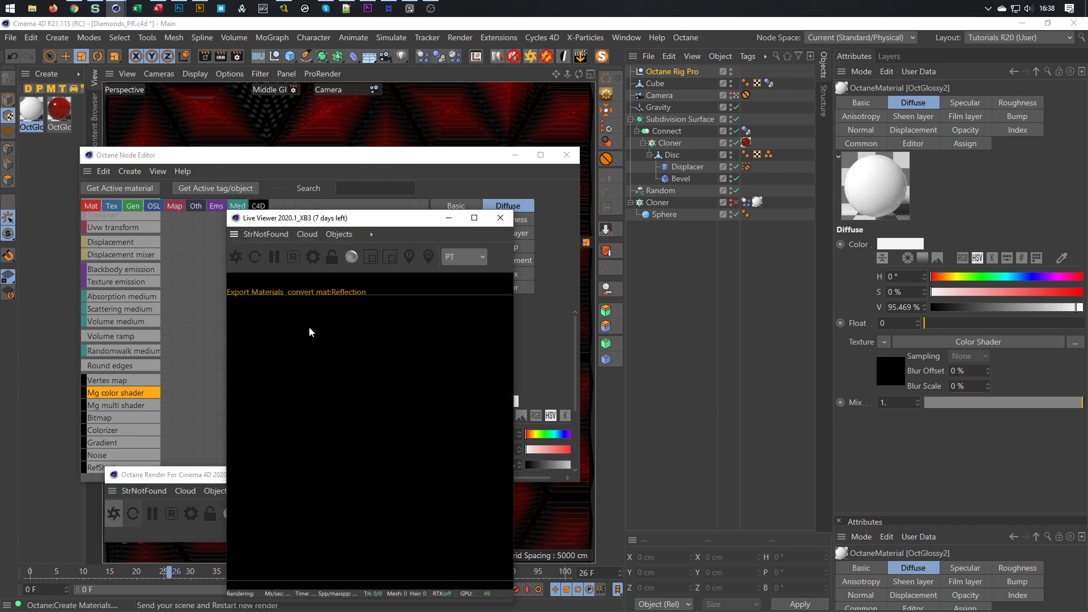
drag(371, 222, 894, 204)
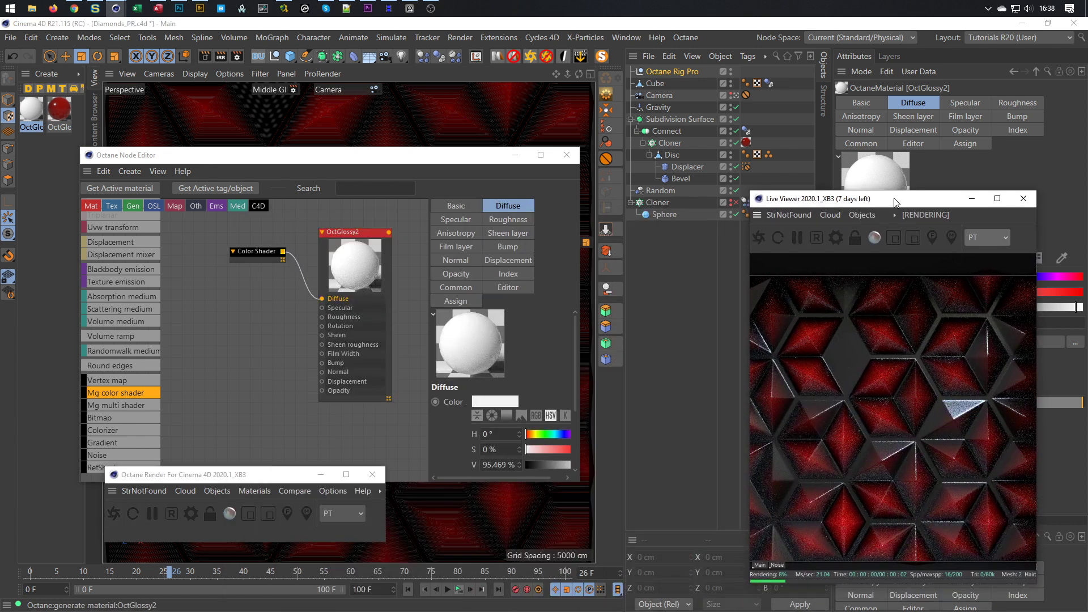
click(735, 203)
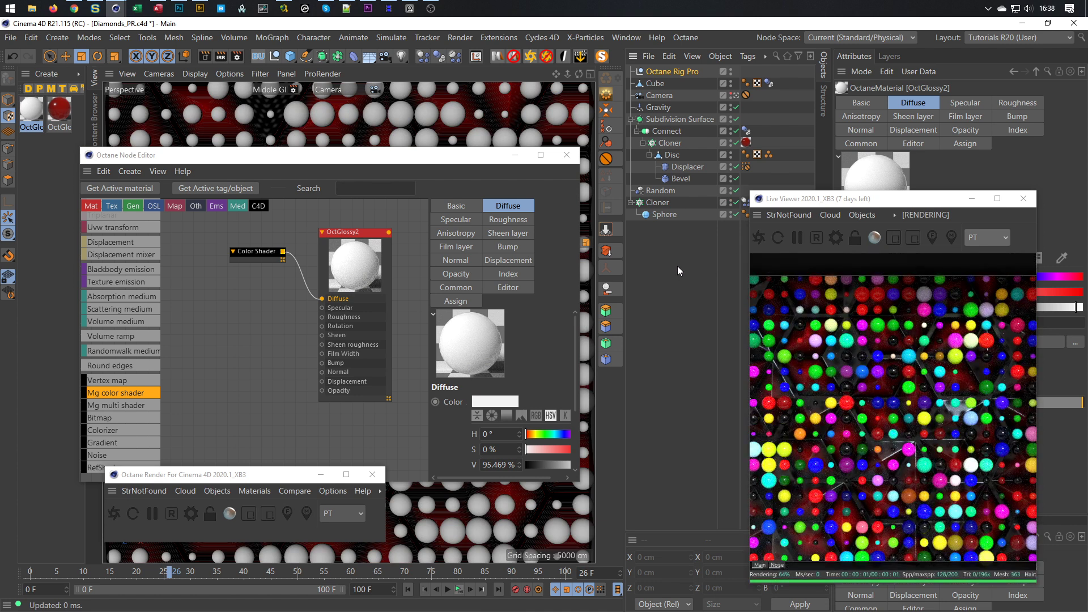
Step: Connect a Colorizer to the new glossy material's Diffuse channel in place of the color shader
drag(246, 251, 215, 245)
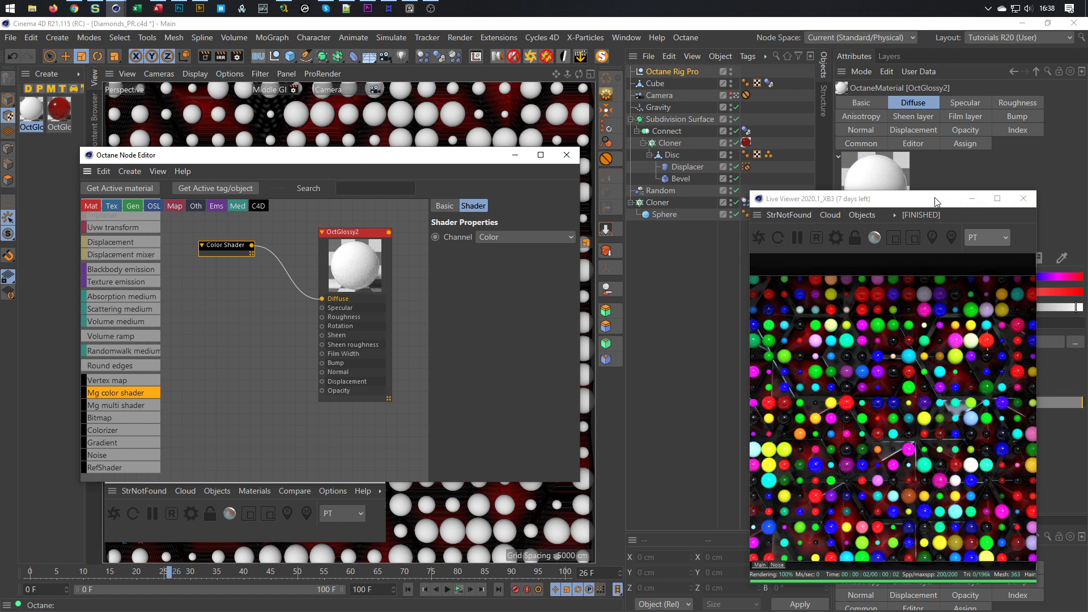
drag(934, 198, 964, 201)
drag(226, 245, 200, 254)
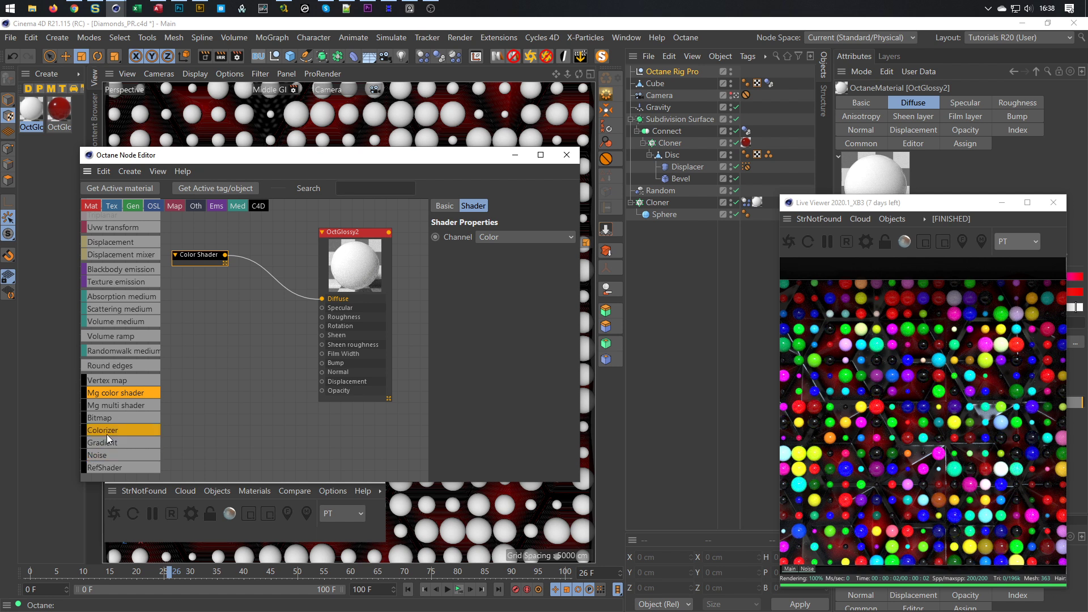
drag(106, 434, 182, 367)
drag(267, 270, 245, 293)
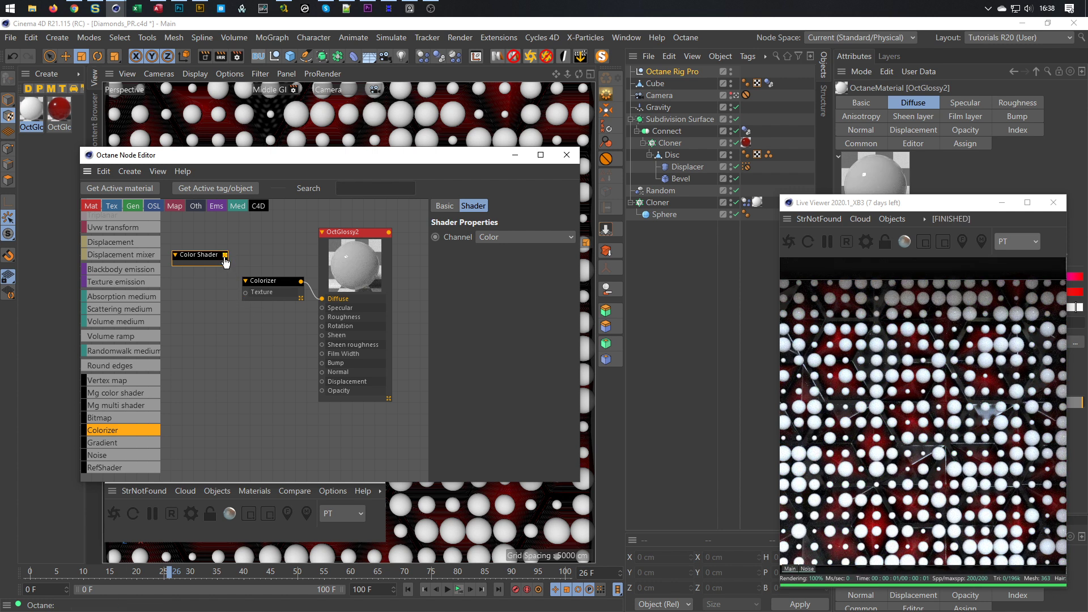
Step: Delete the loose color shader, load a MoGraph Color Shader as the Colorizer's texture and line up both nodes
click(184, 258)
key(Delete)
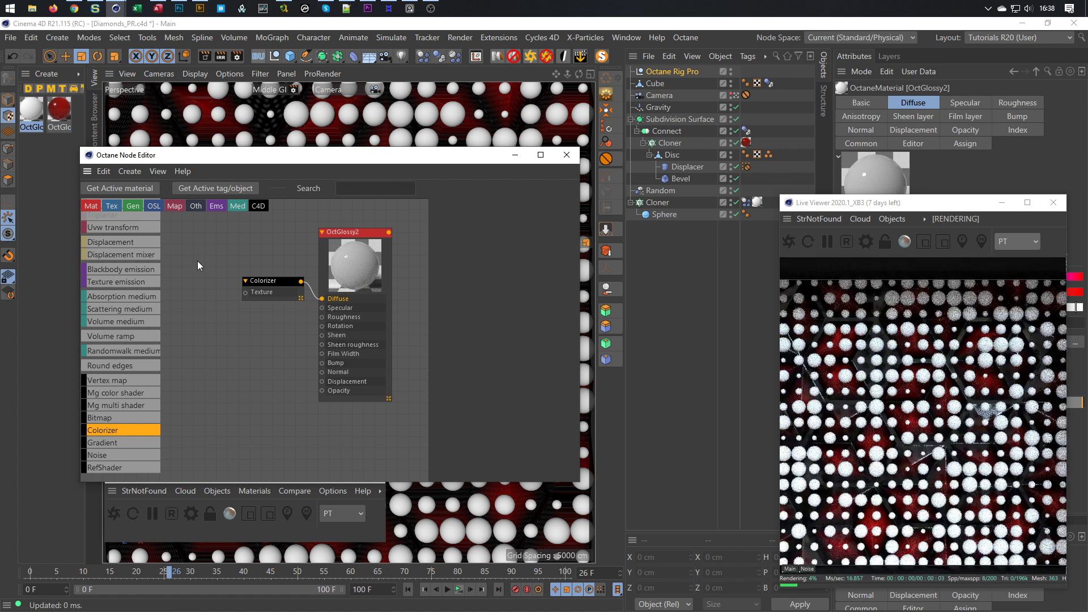
click(259, 286)
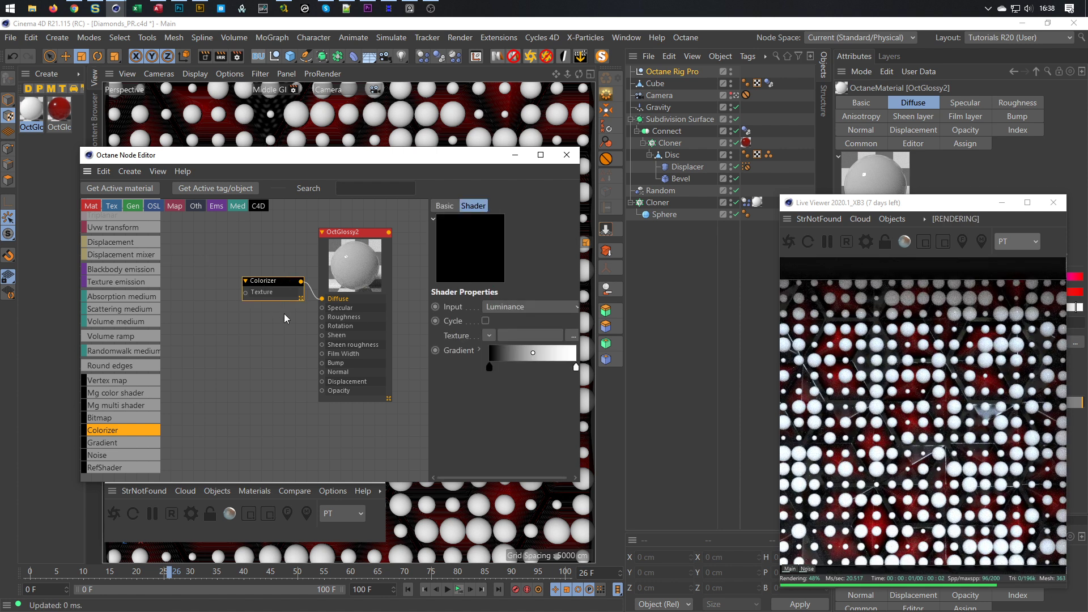
click(488, 337)
mouse_move(533, 509)
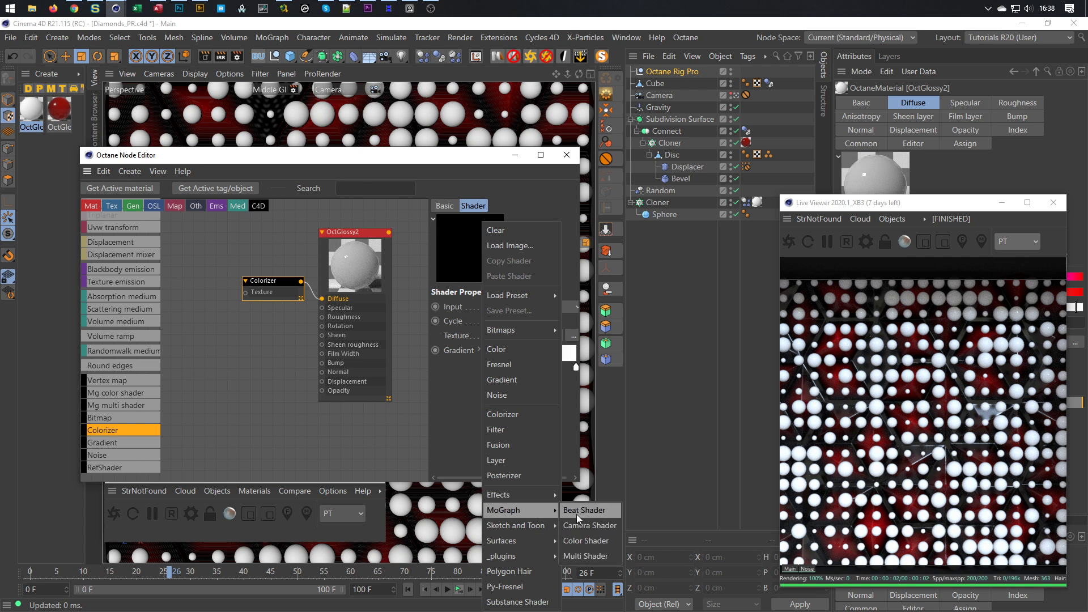
click(578, 541)
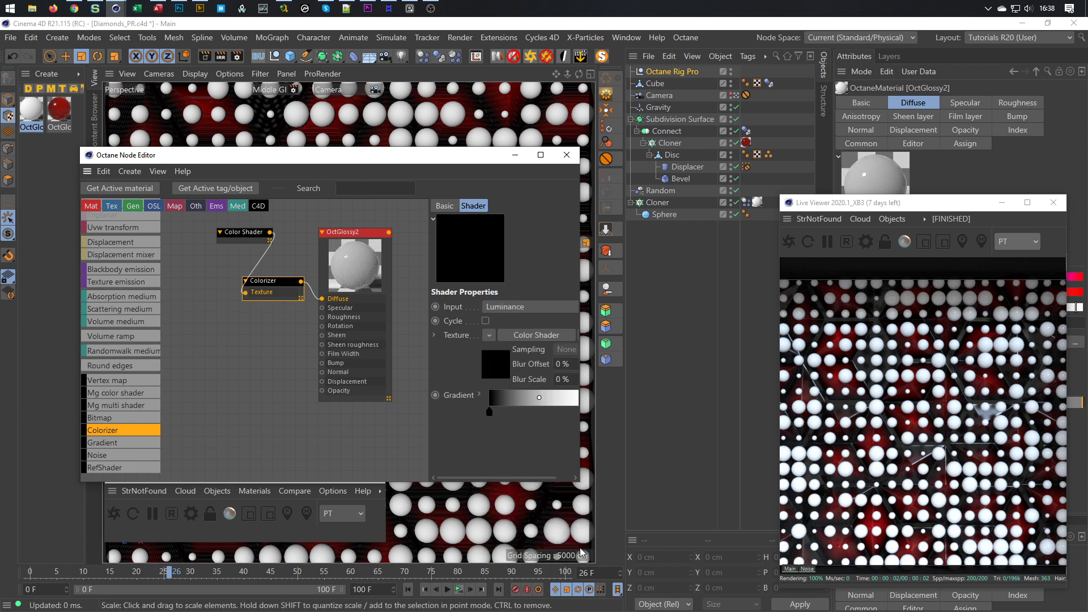
click(246, 237)
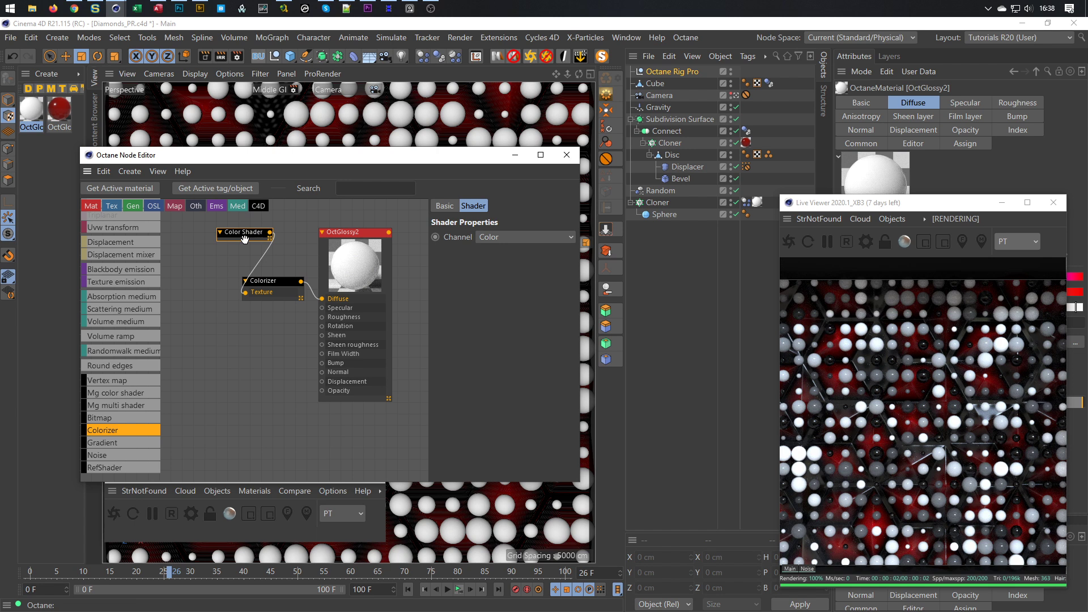
drag(245, 239, 191, 285)
drag(264, 287, 258, 282)
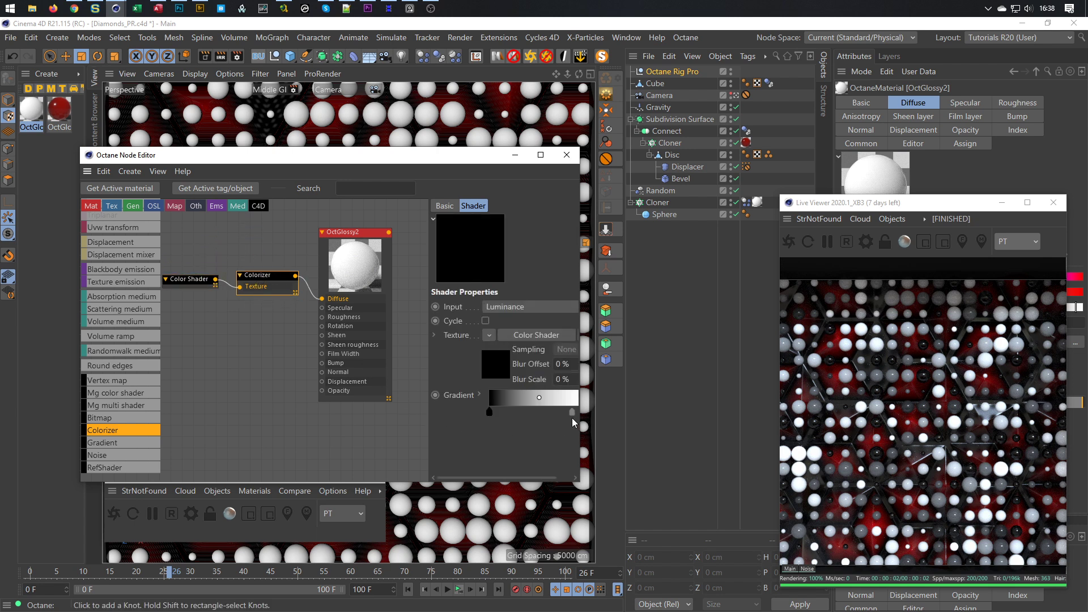
Step: Color the end knot of the Colorizer's gradient red with H 0°, S 100% and V 76%
drag(578, 413, 747, 402)
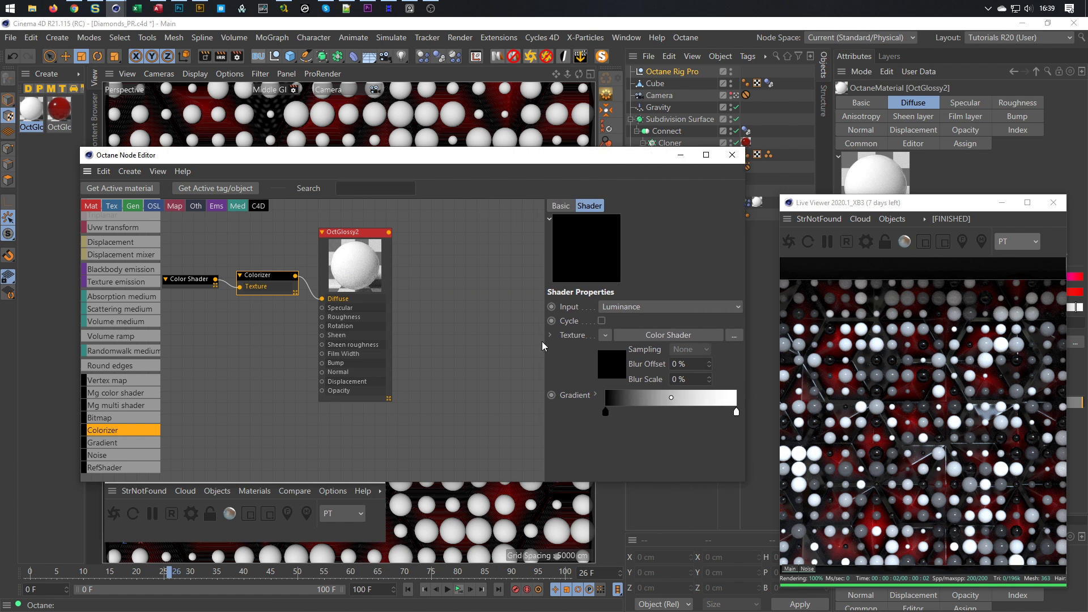
drag(546, 340, 458, 340)
drag(733, 412, 736, 413)
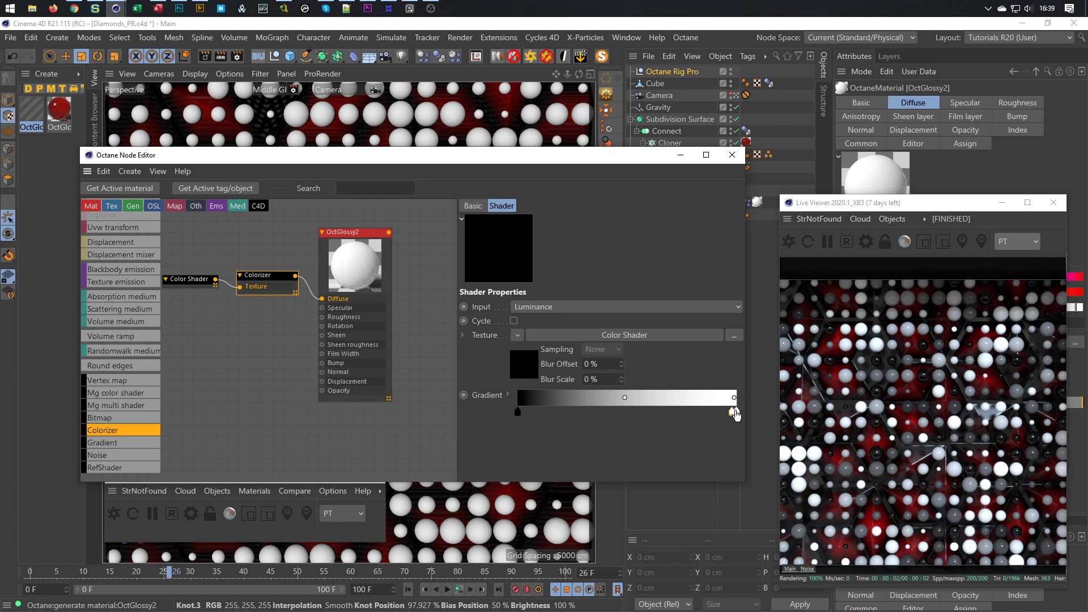
click(507, 395)
scroll(501, 421, down, 2)
mouse_move(655, 446)
mouse_down()
mouse_move(759, 448)
mouse_move(692, 458)
mouse_up()
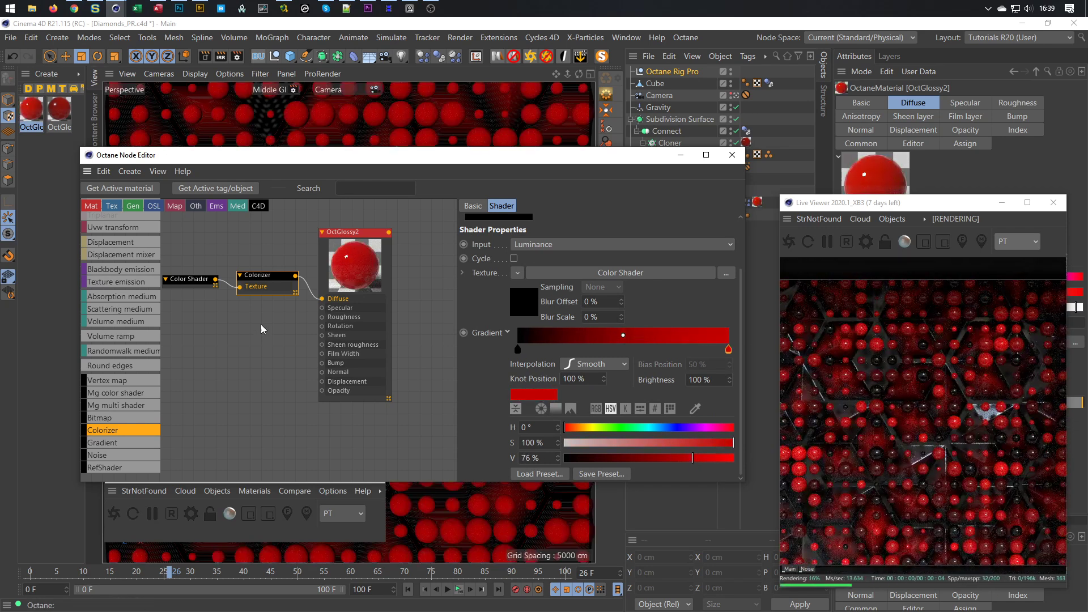
Step: Connect a Float texture of about 0.056 to the sphere material's Roughness channel
scroll(119, 327, up, 5)
scroll(117, 325, up, 10)
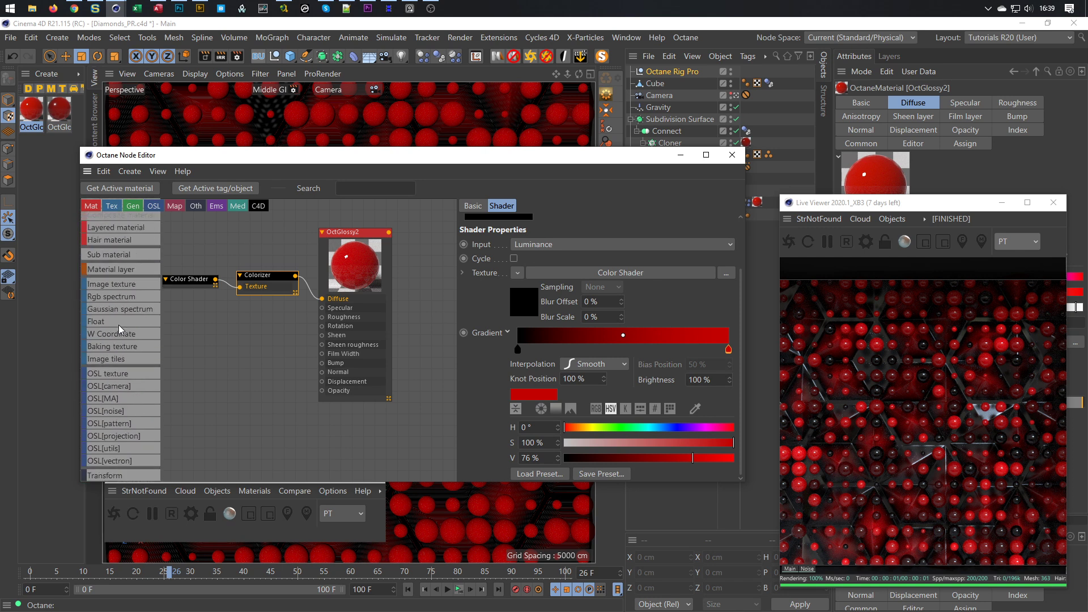
mouse_move(243, 307)
mouse_down()
mouse_move(323, 318)
mouse_move(255, 314)
mouse_up()
drag(548, 238, 549, 240)
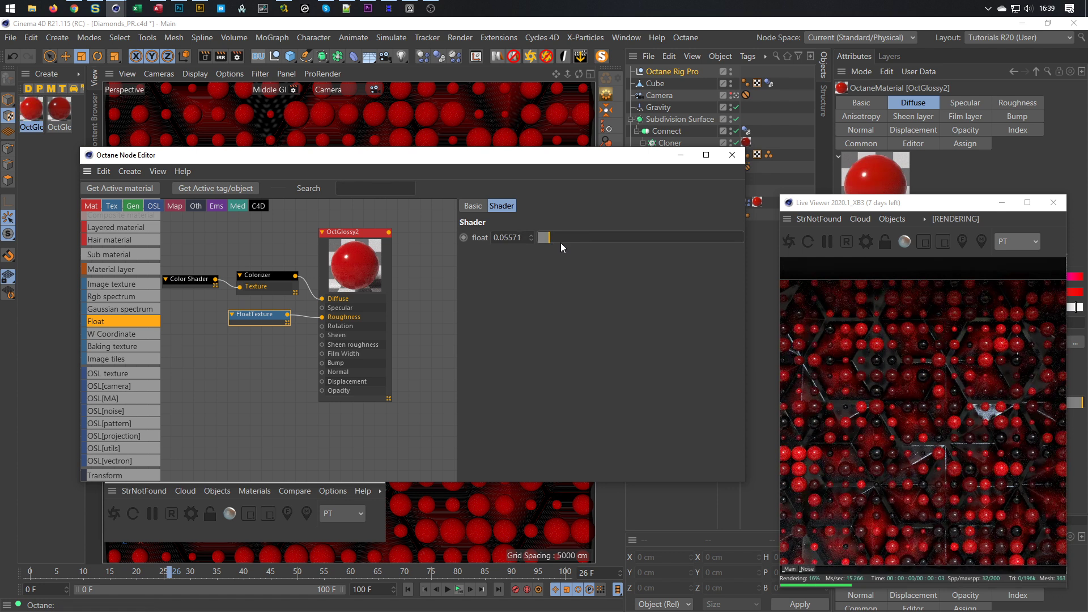
Step: Raise the sphere material's roughness Float texture to about 0.075 and close the node editor
click(554, 240)
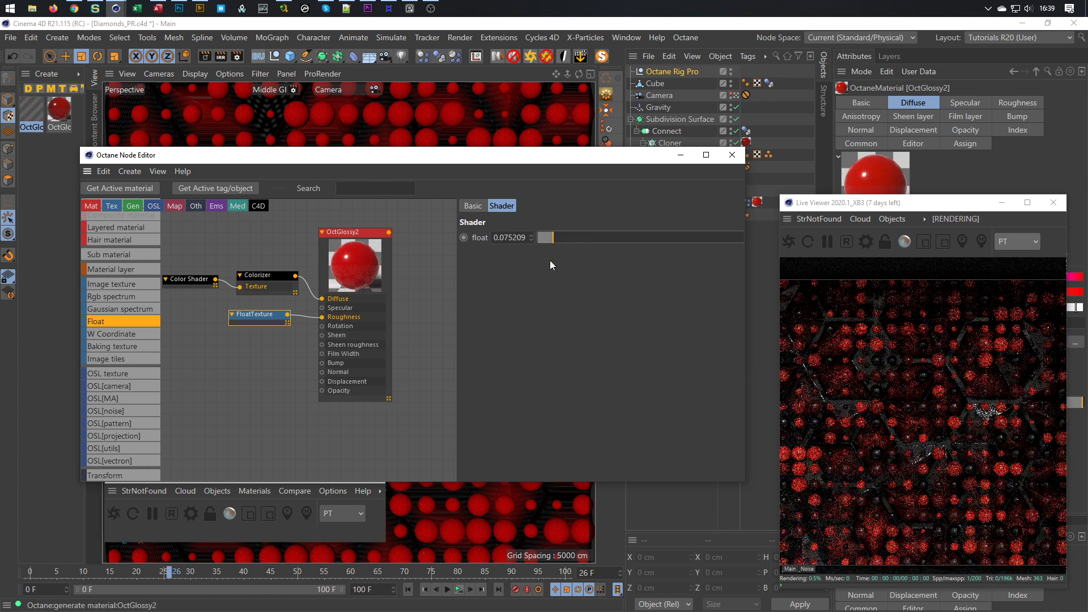
click(732, 155)
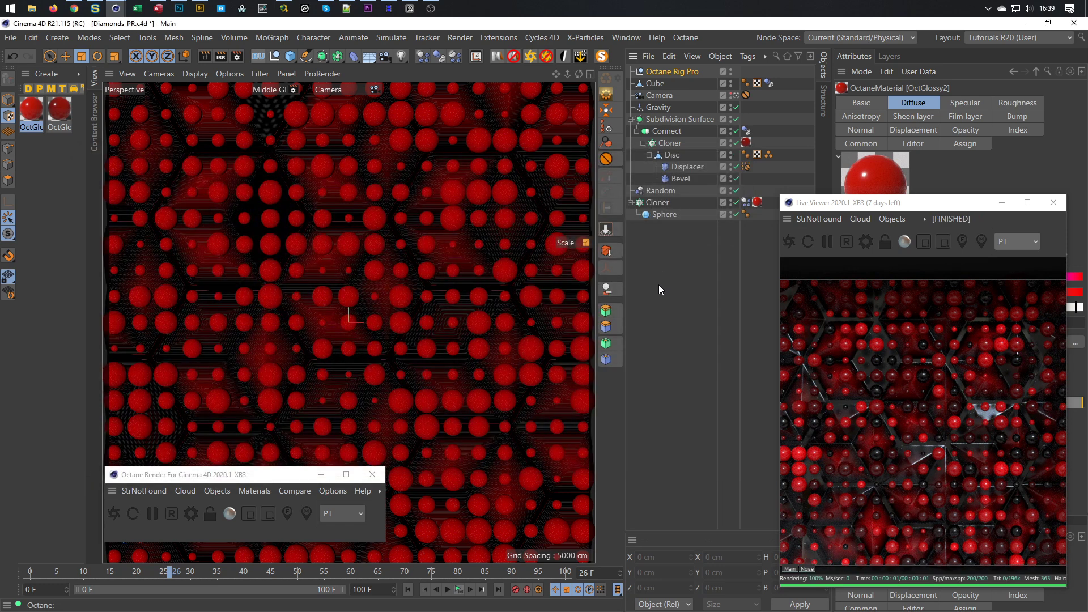
Step: Preview the sphere animation over the diamond wall, return to frame 0 and disable the spheres' Cloner
click(459, 589)
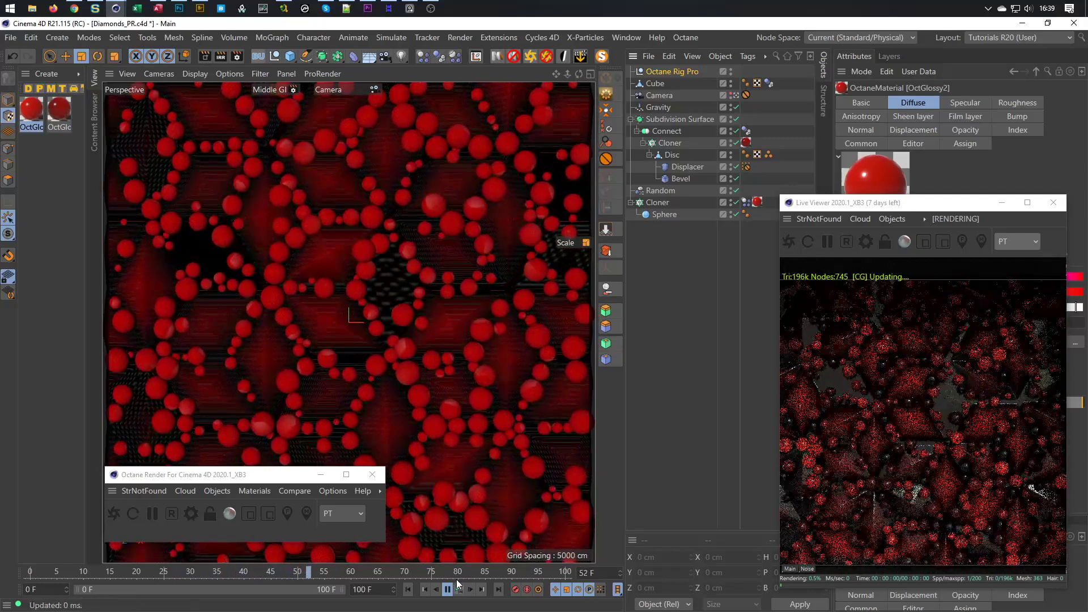
click(458, 588)
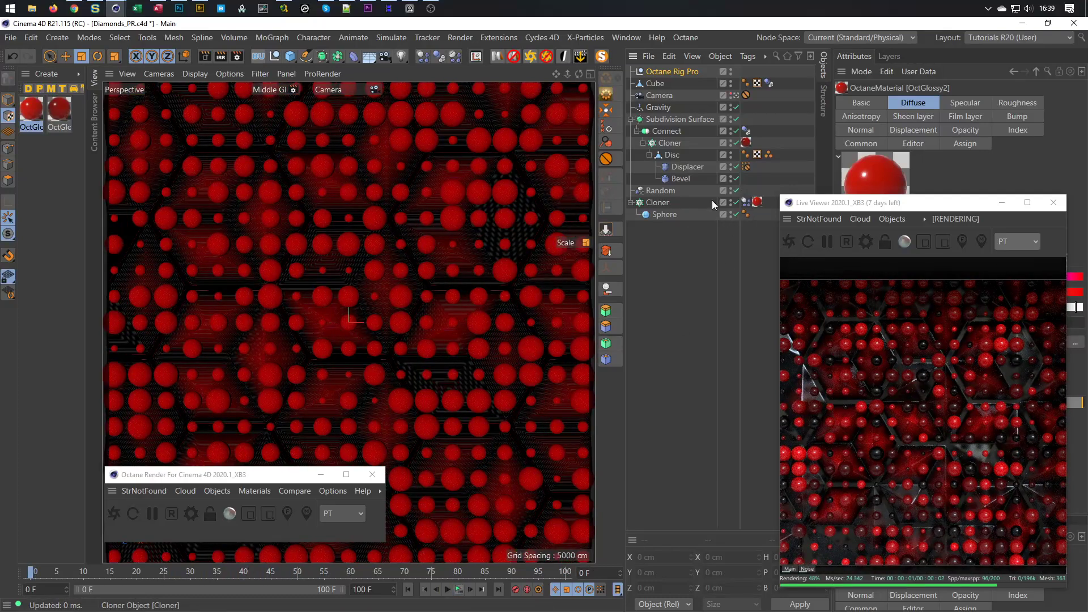
click(735, 203)
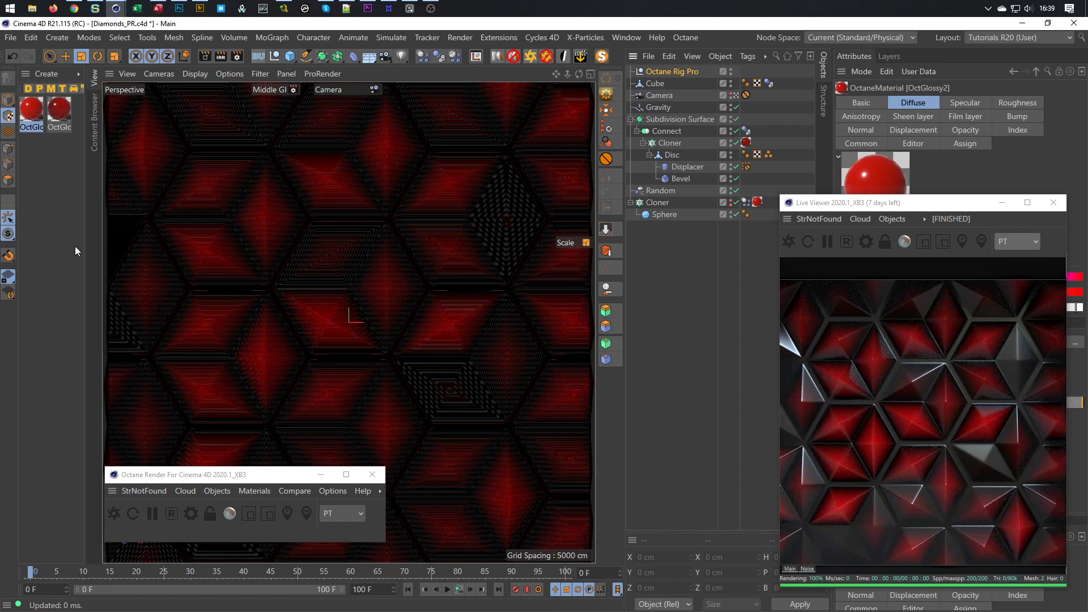
double_click(27, 127)
text(Cloner)
key(Return)
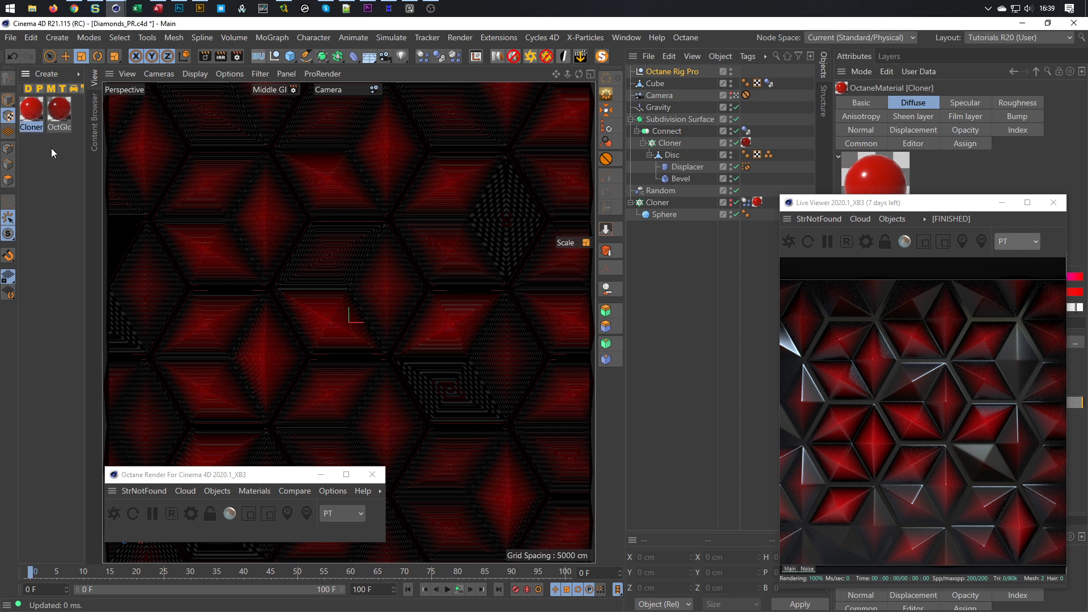
Step: Rename the sphere material to Spheres and the diamond wall material to Diamonds
double_click(29, 128)
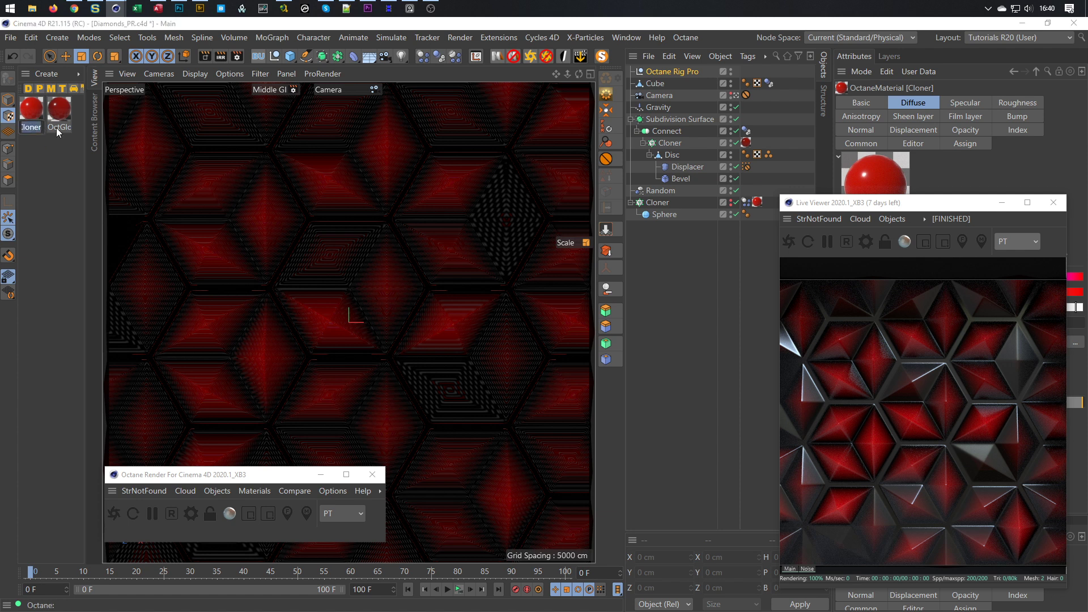
text(Spheres)
key(Return)
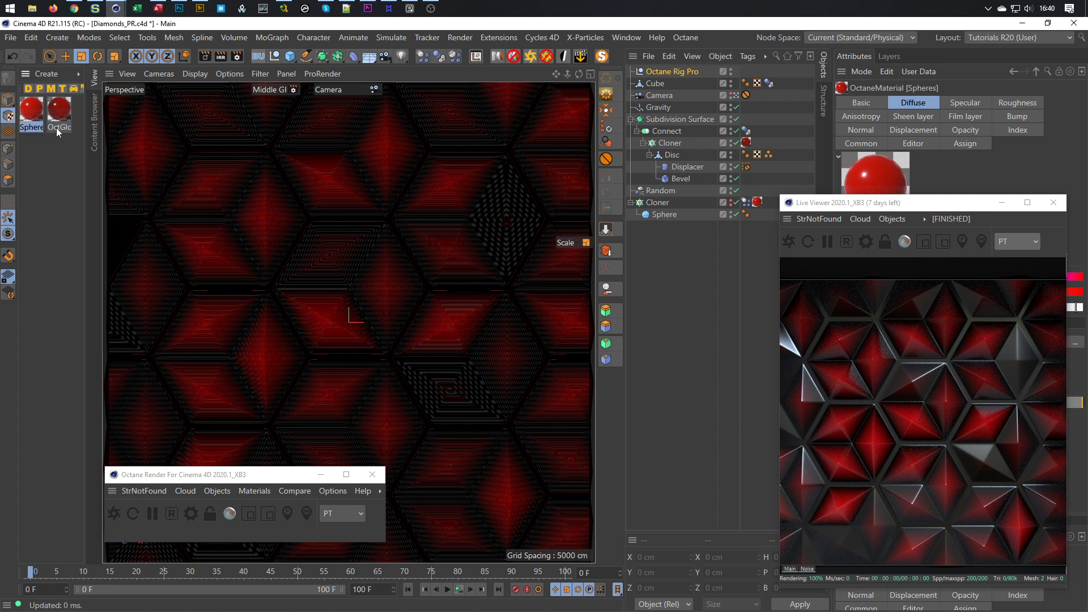
double_click(56, 127)
text(Diamo)
key(Return)
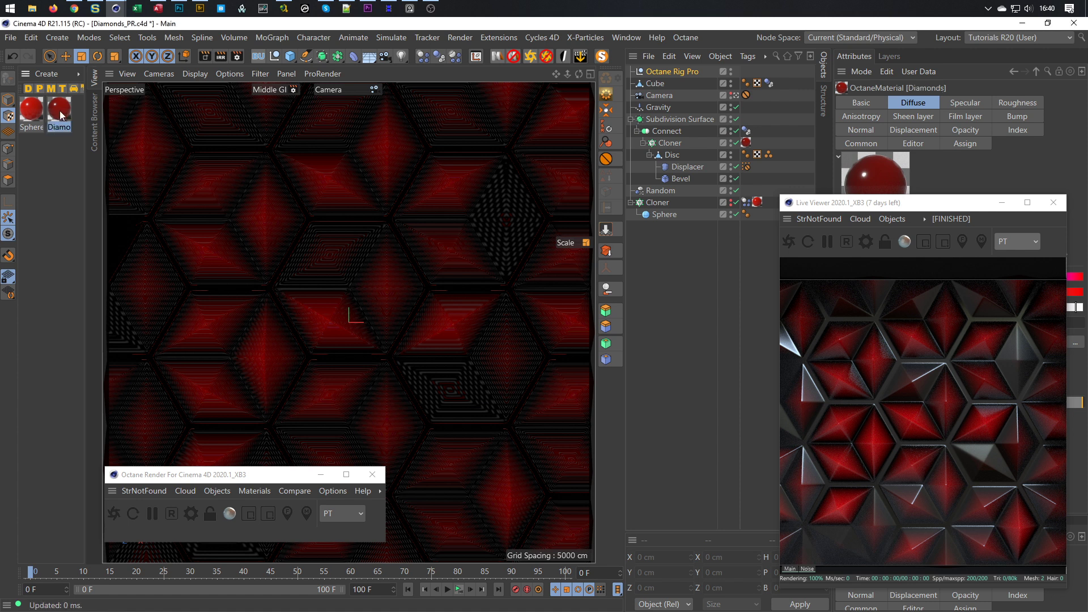
Step: Open the Diamonds material's node graph and connect a Cinema 4D Noise shader to its Bump channel
double_click(60, 110)
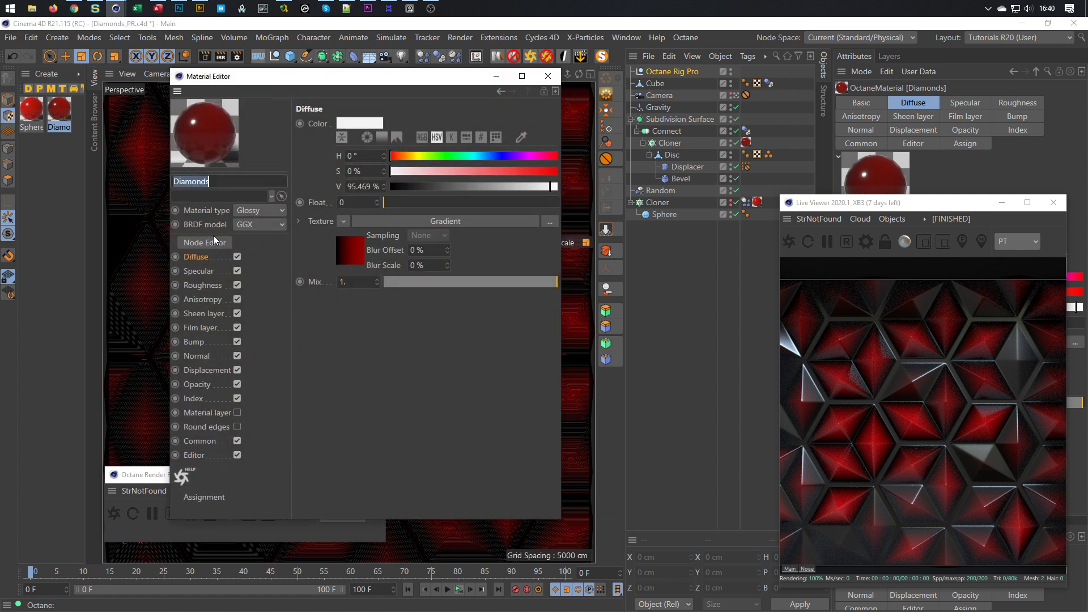
click(205, 242)
click(548, 75)
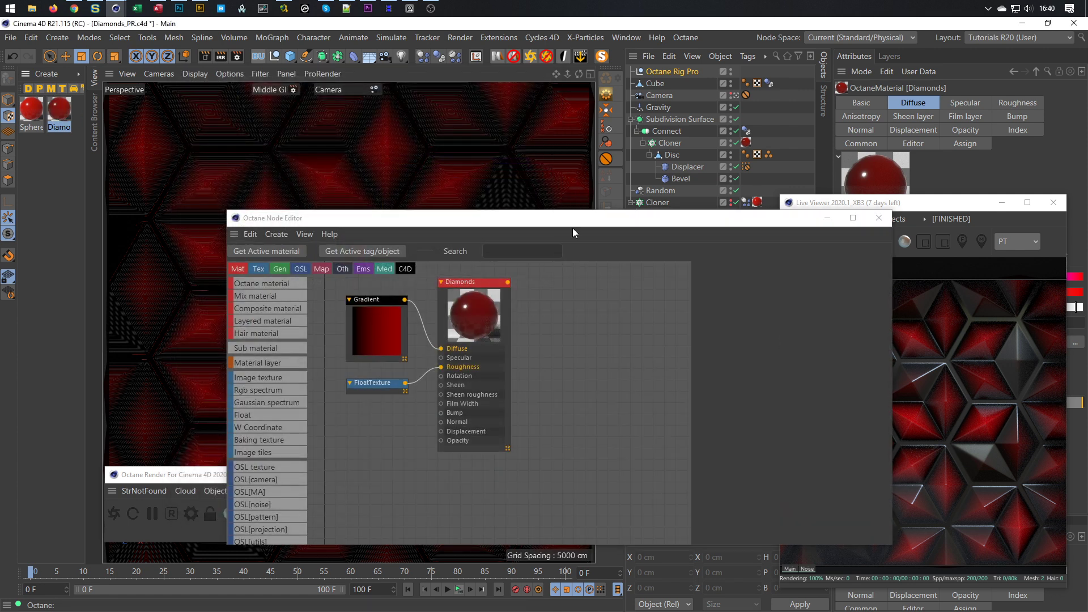
drag(565, 220, 451, 135)
middle_drag(348, 258, 436, 243)
scroll(134, 374, down, 10)
scroll(138, 368, down, 12)
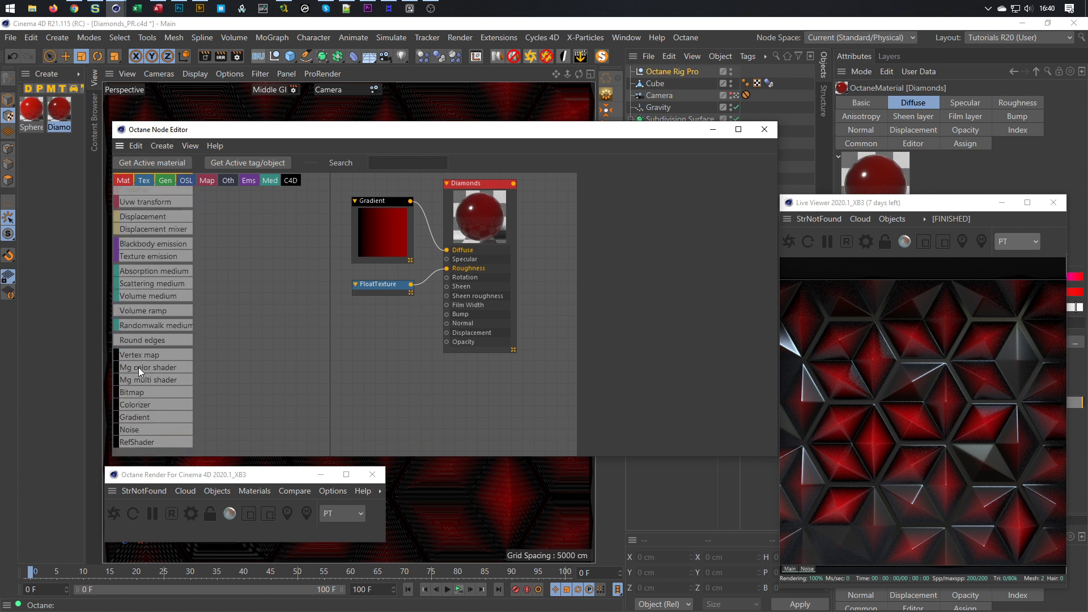
drag(152, 426, 446, 314)
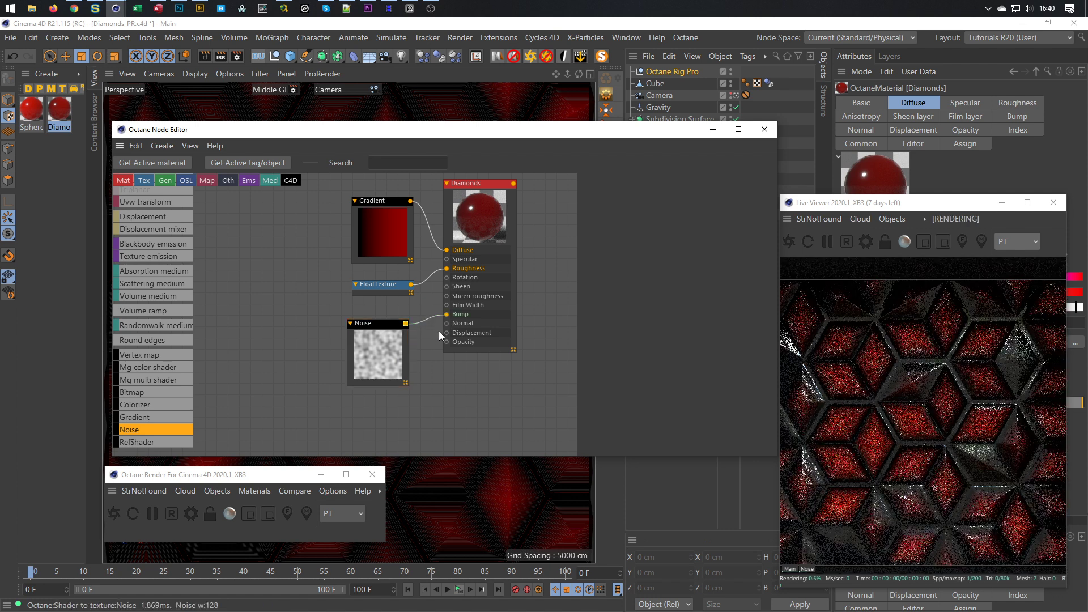
Step: Set the bump Noise shader's Global Scale to 5% and move its node away from the material node
click(380, 328)
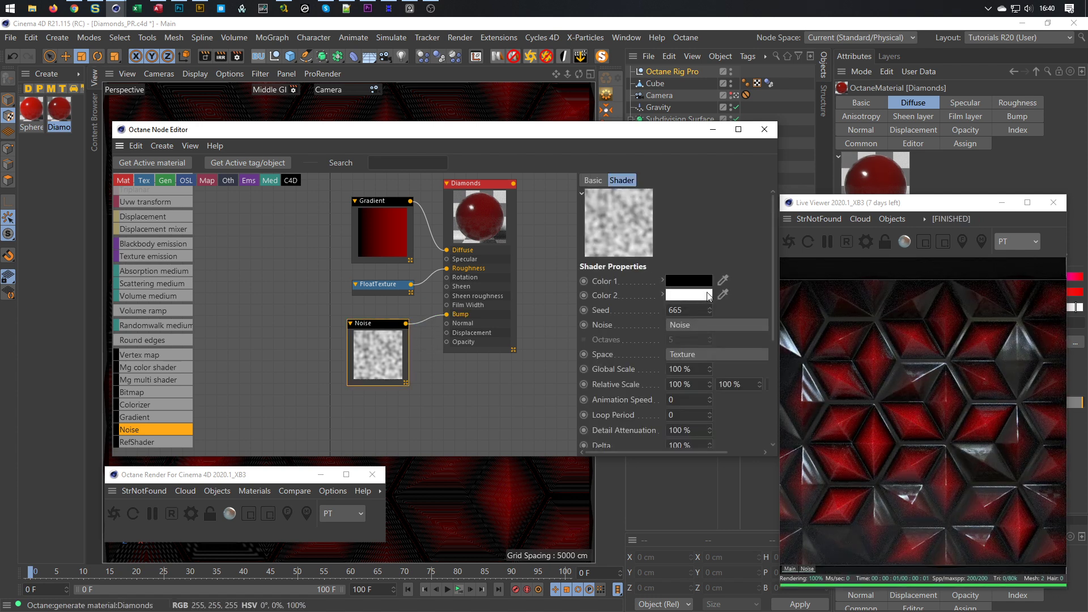
click(683, 369)
text(5)
key(Return)
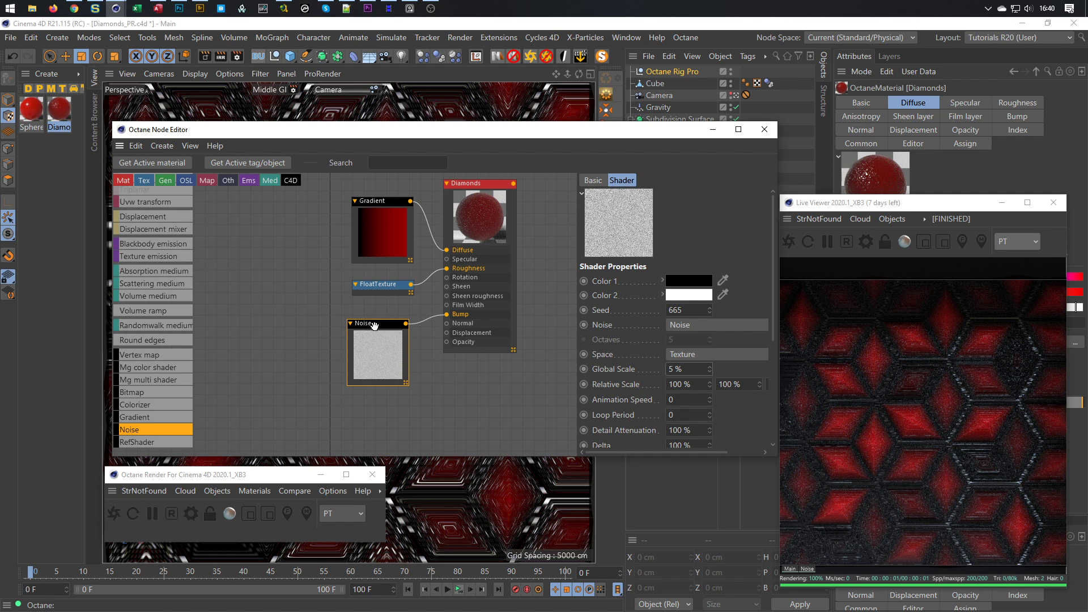
drag(375, 323, 269, 314)
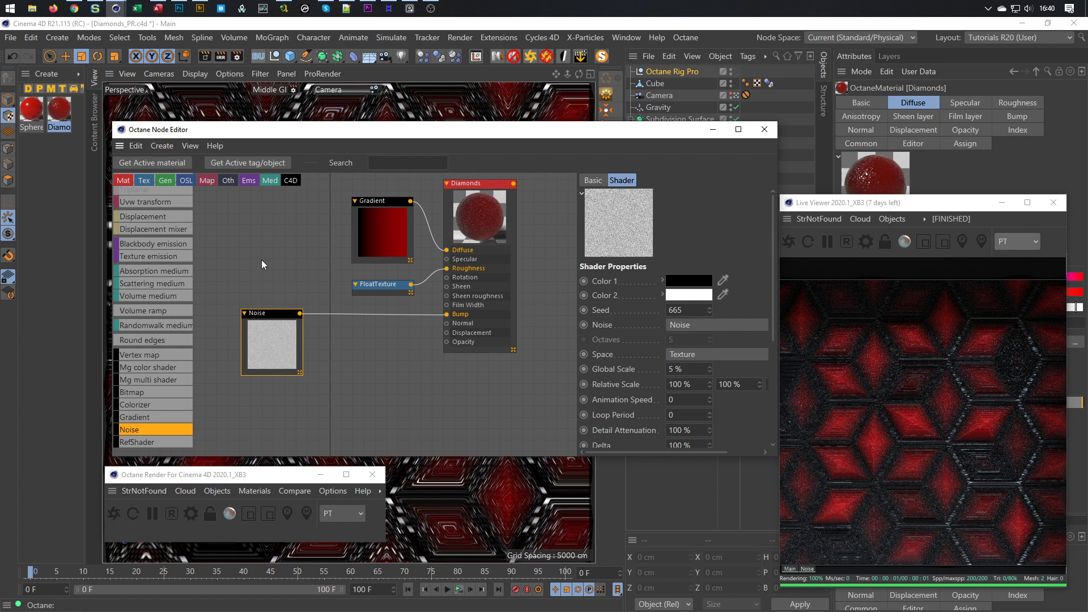
Step: Save the project with its assets to the Desktop as Diamonds_OCTANE and close the spare Octane render window
click(10, 37)
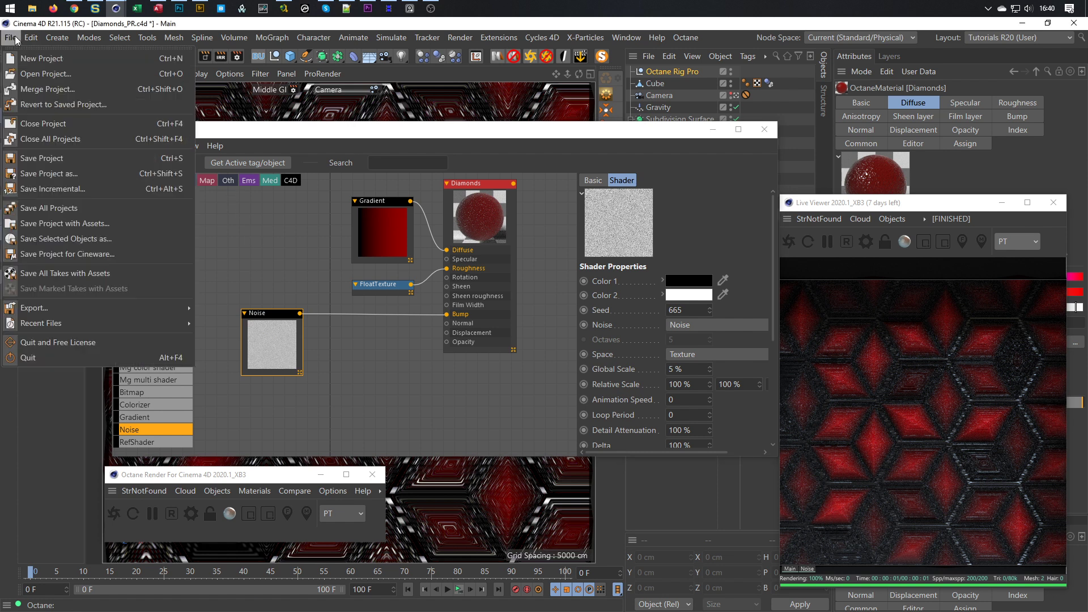
click(62, 226)
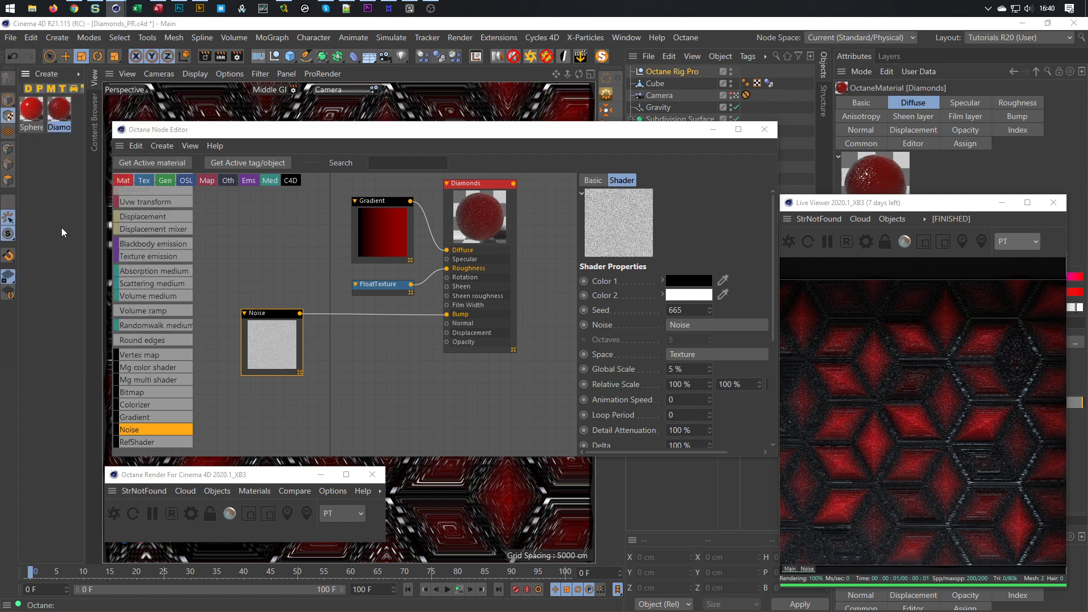
text(Dia)
key(Down)
key(Down)
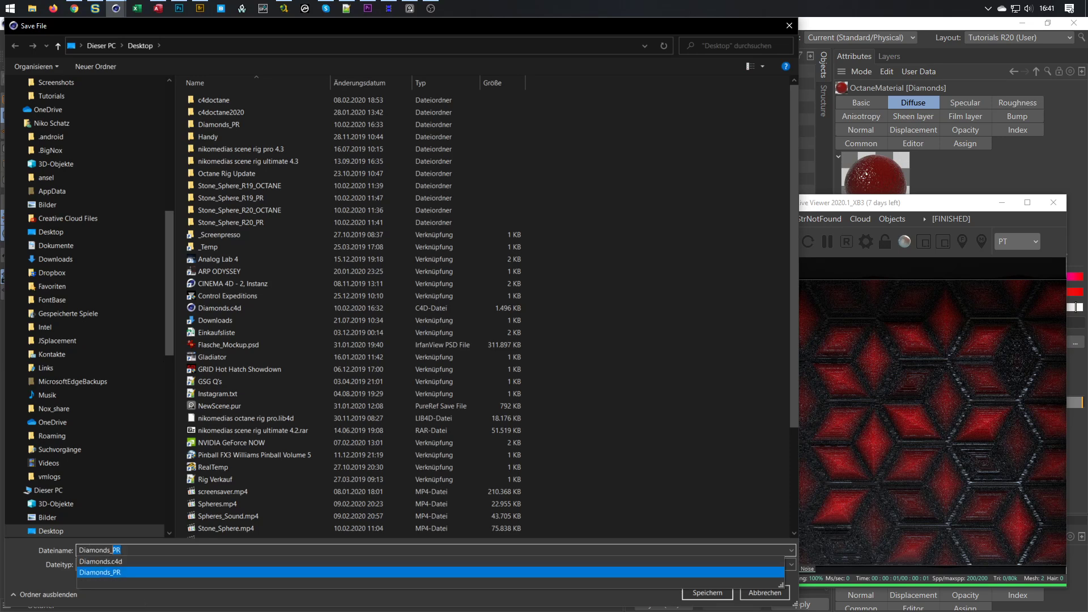
text(OC)
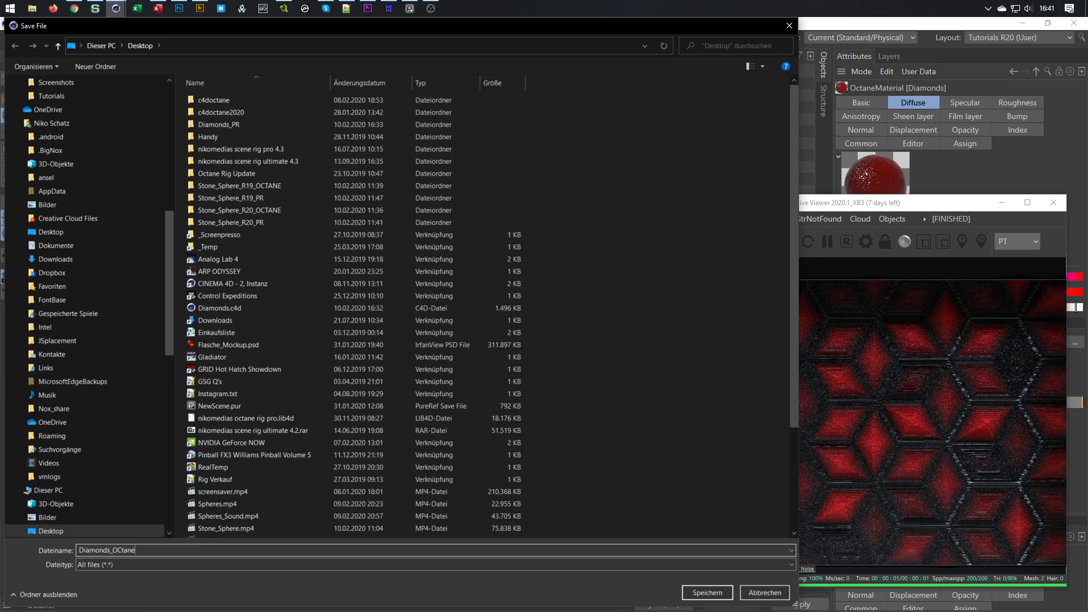
text(TANE)
key(Return)
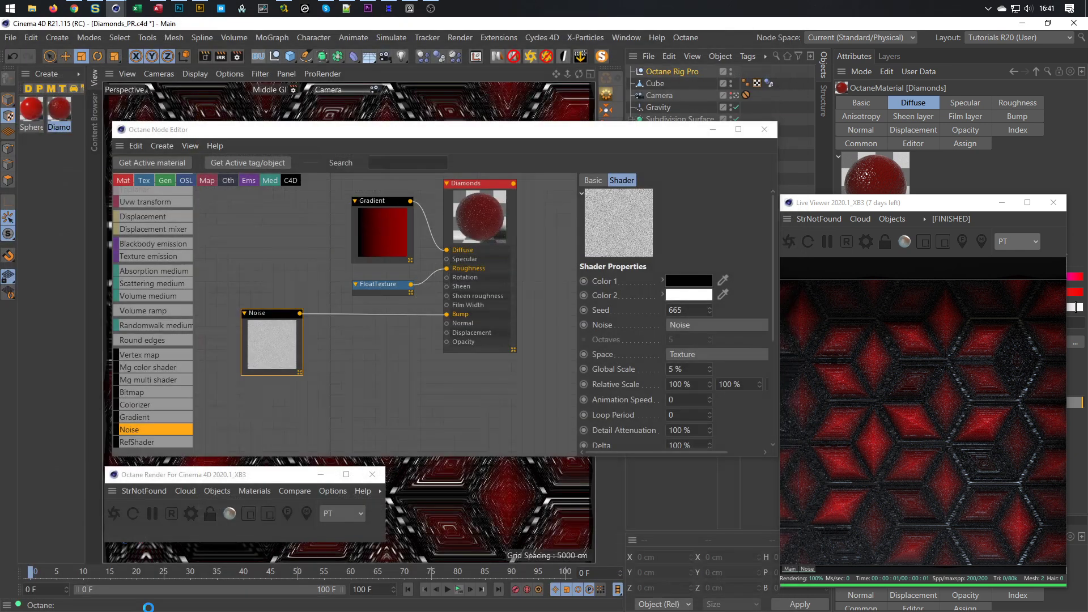
click(372, 474)
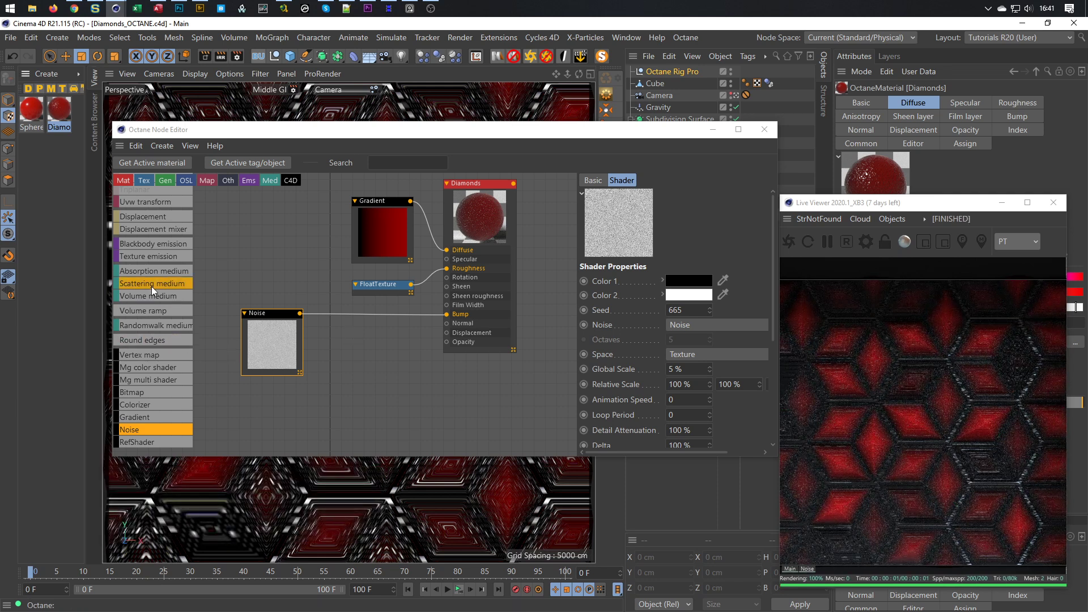
Step: Insert a Baking texture between the Noise shader and the Bump channel and rearrange the Noise node
scroll(151, 285, up, 10)
scroll(151, 286, up, 8)
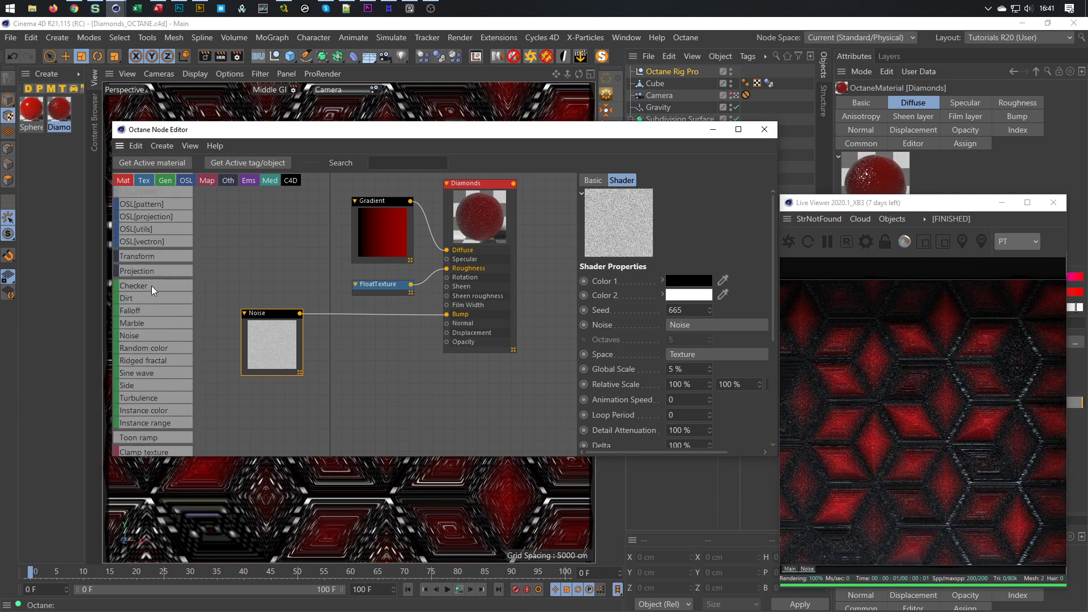
scroll(151, 285, up, 5)
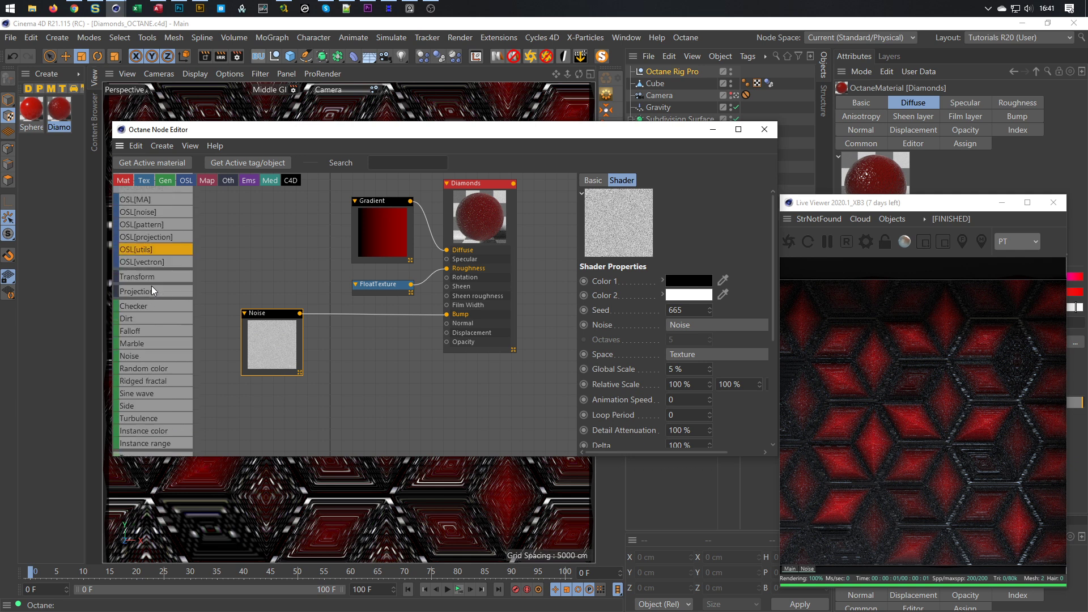
drag(152, 285, 384, 318)
drag(260, 323, 255, 278)
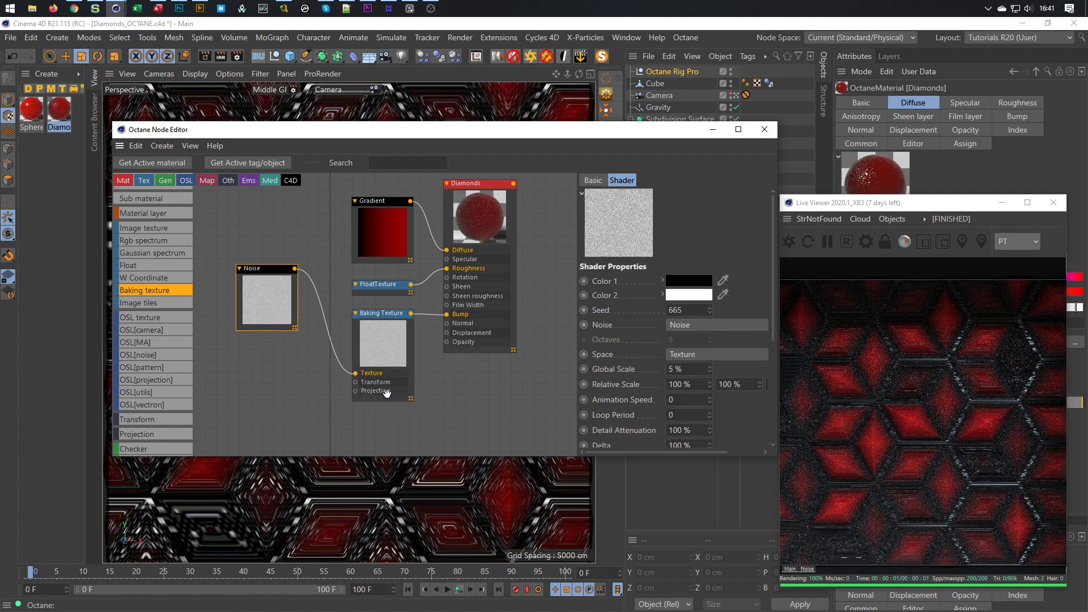
Step: Add a Texture Projection node to the Baking texture and set its projection to Box
drag(379, 315, 370, 312)
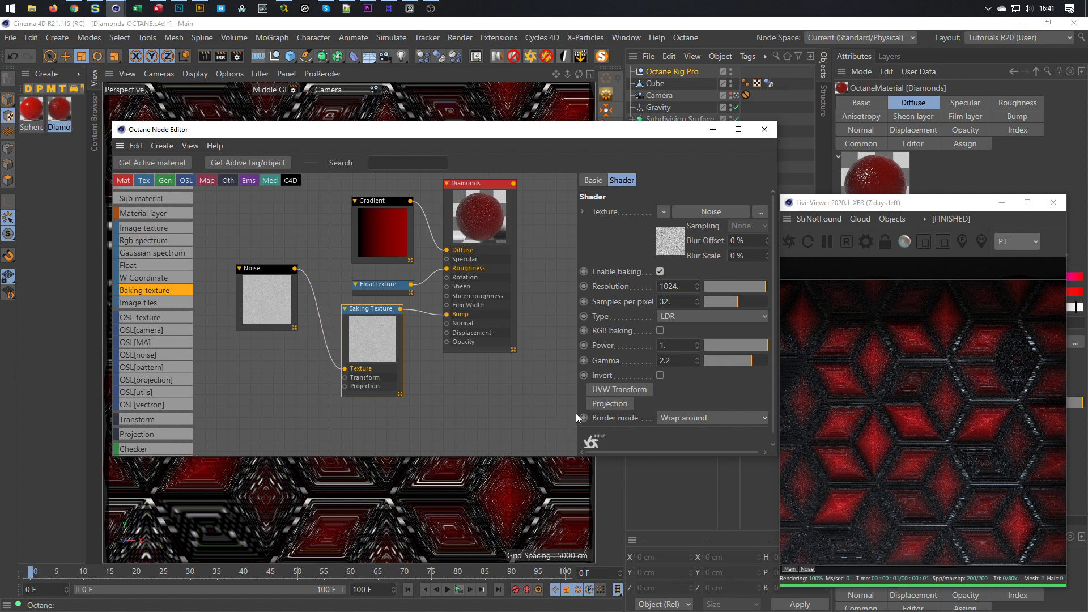
click(610, 403)
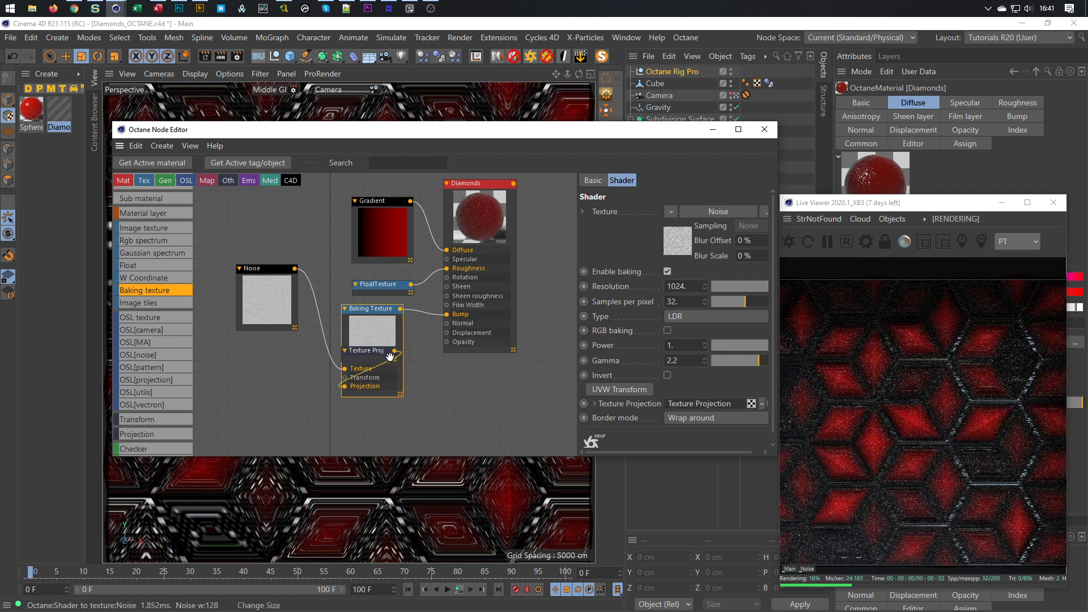
drag(371, 353, 263, 391)
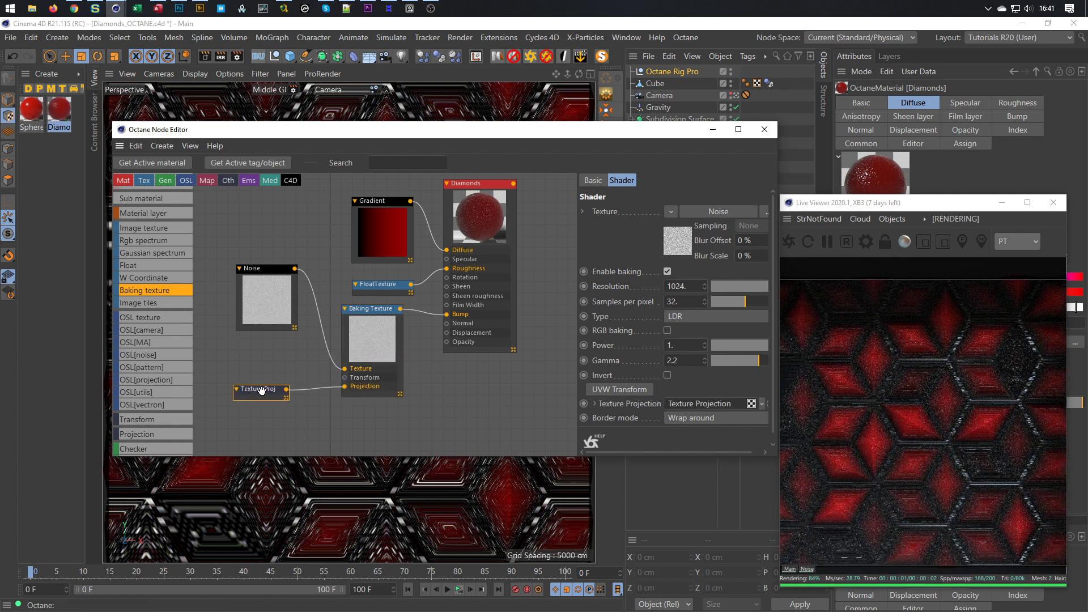
click(715, 213)
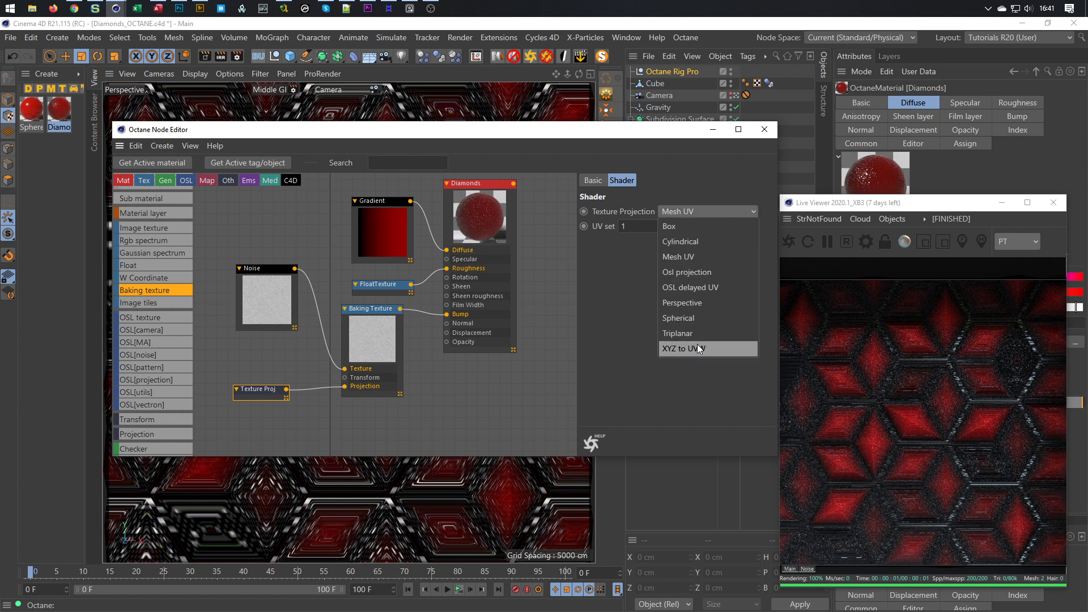
click(699, 225)
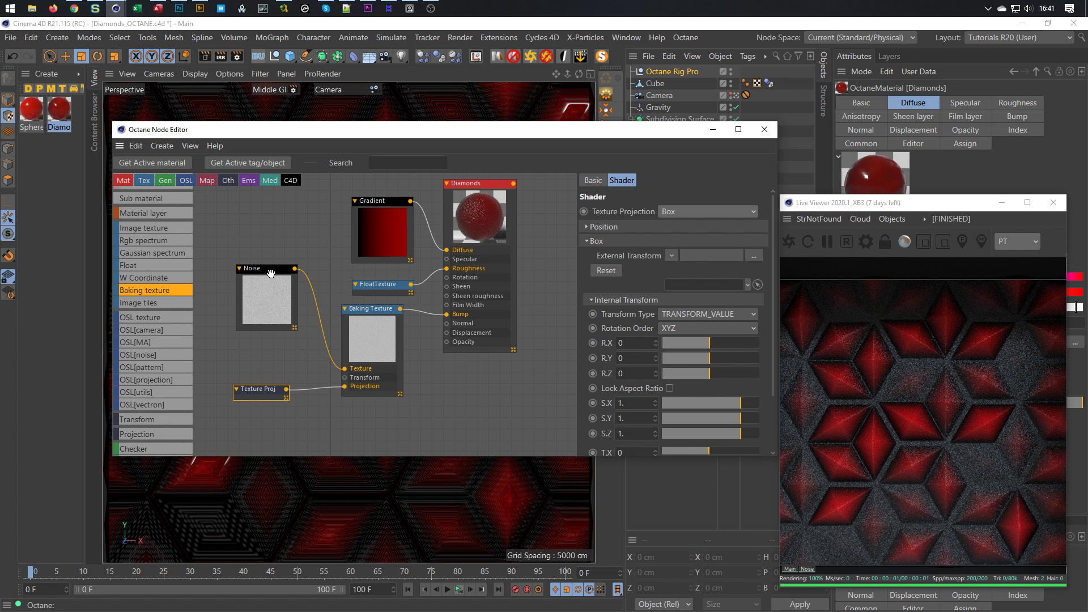
Step: Change the bump Noise shader's type to Naki and raise its octaves to 10
drag(269, 271, 256, 276)
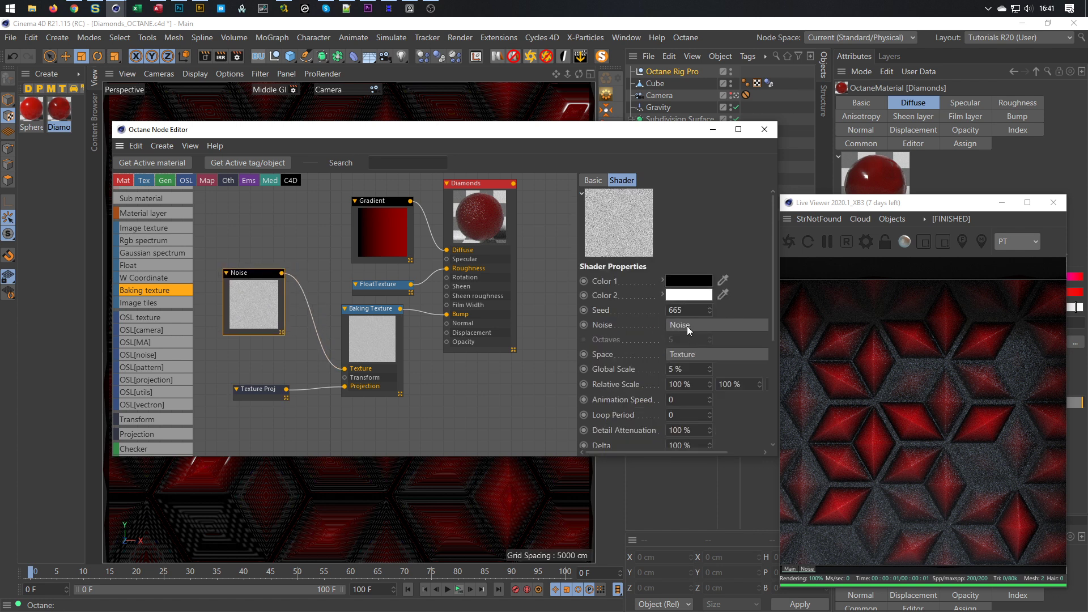
click(683, 370)
click(705, 327)
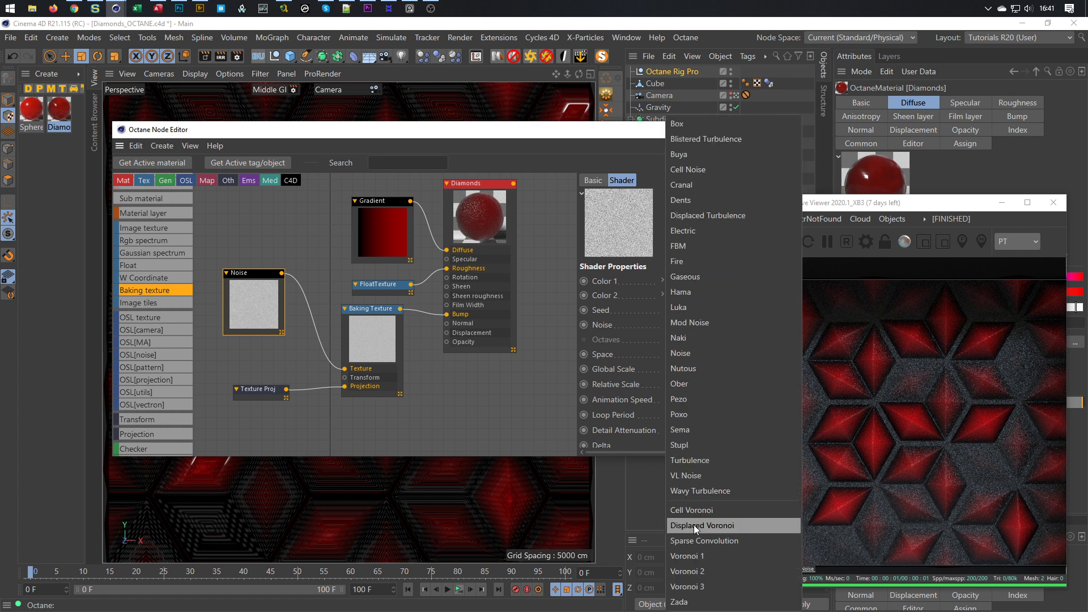
click(726, 342)
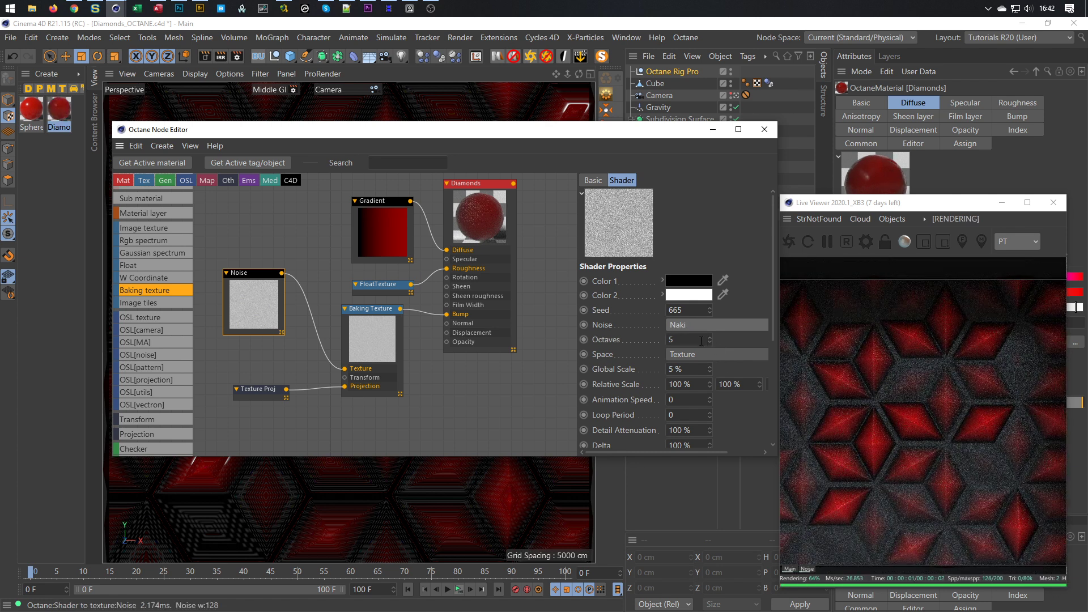
click(701, 339)
text(10)
key(Return)
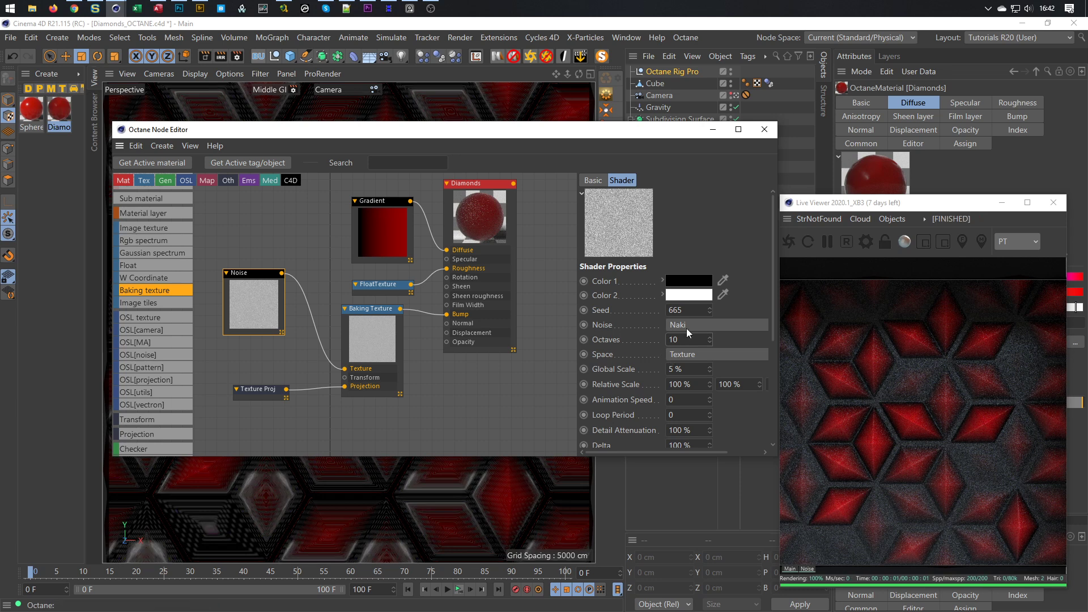
drag(671, 348, 642, 354)
text(50)
key(Return)
Step: Try the Mesh UV and XYZ to UVW projections on the Texture Projection node, and return it to Box
click(270, 395)
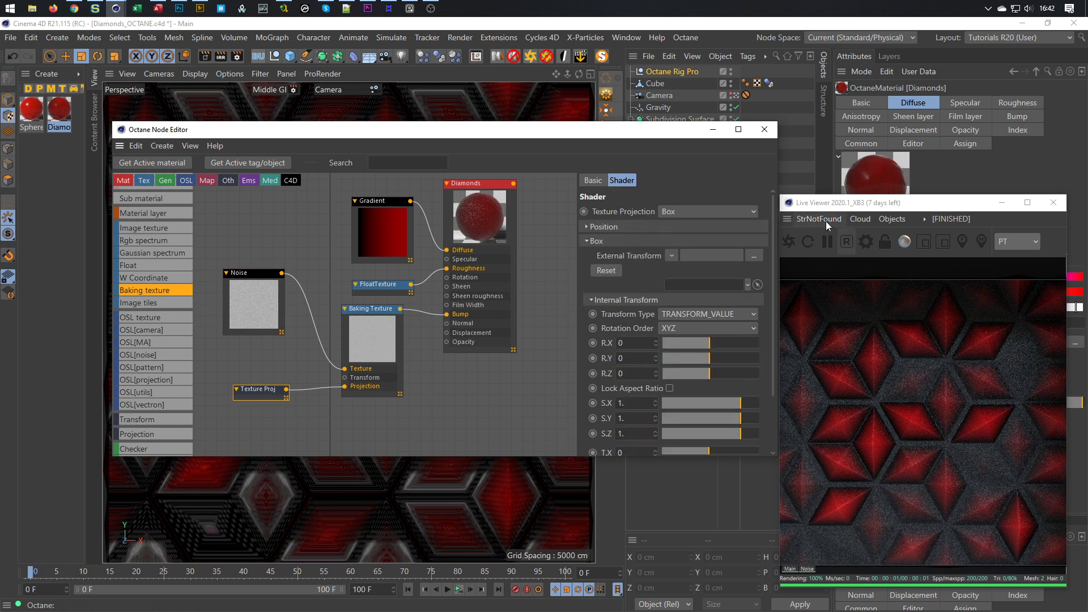
click(685, 211)
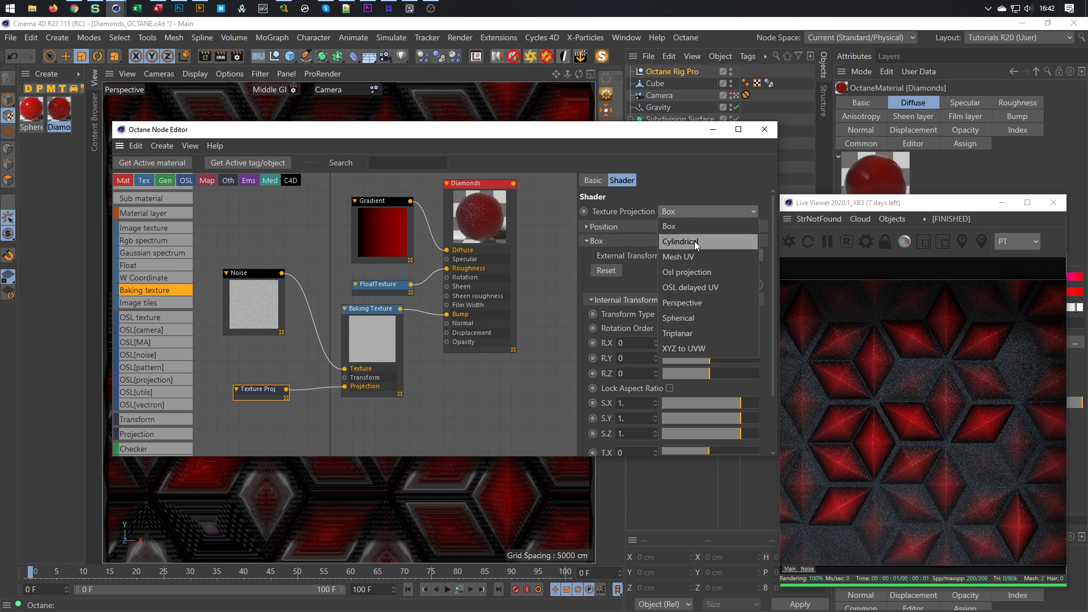
click(692, 255)
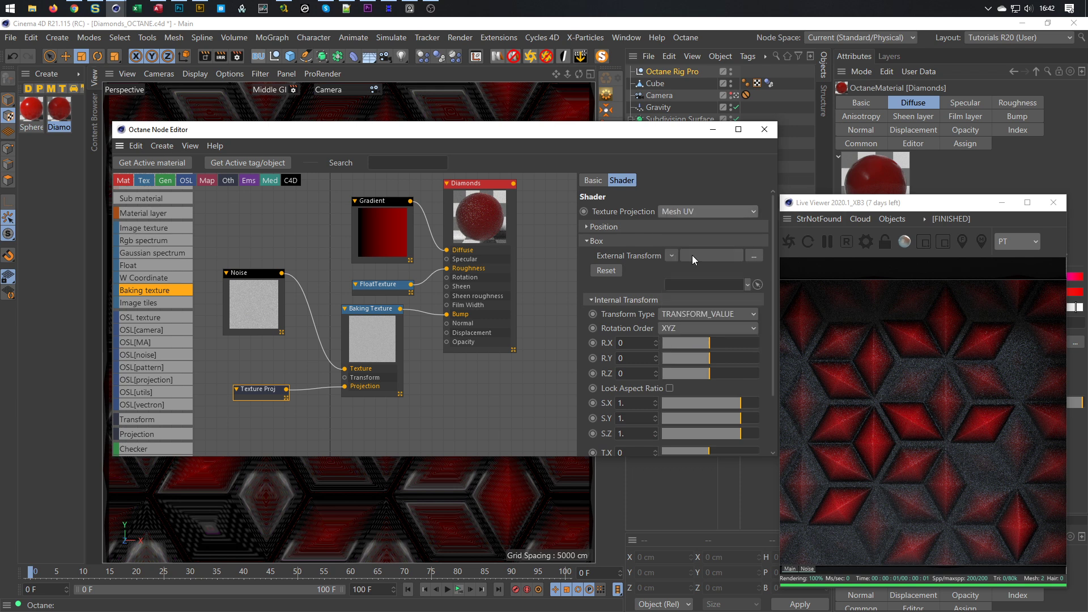
click(681, 212)
click(685, 348)
click(685, 212)
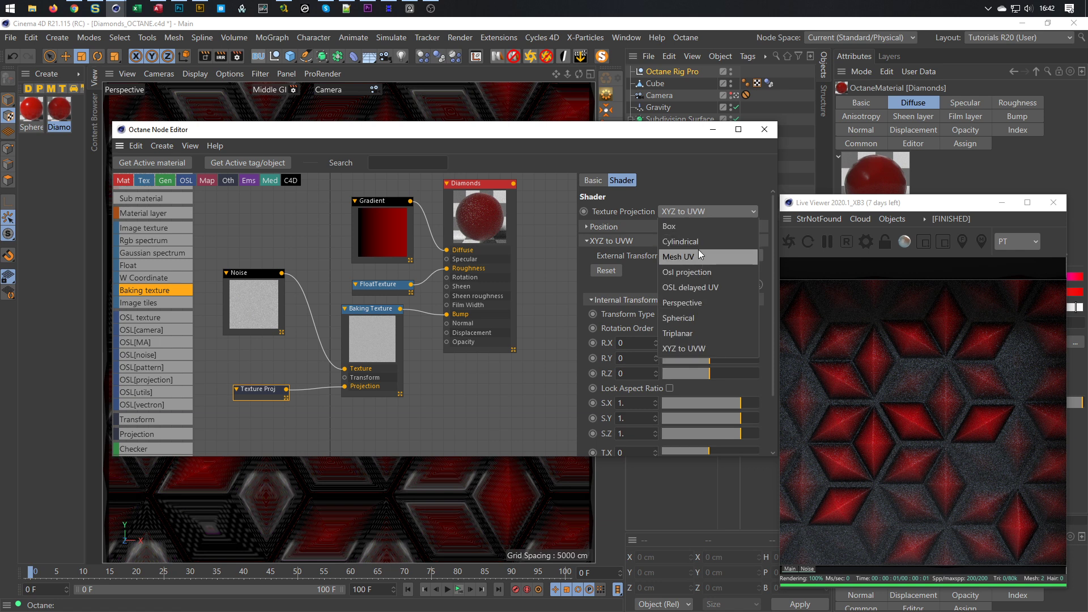
click(701, 227)
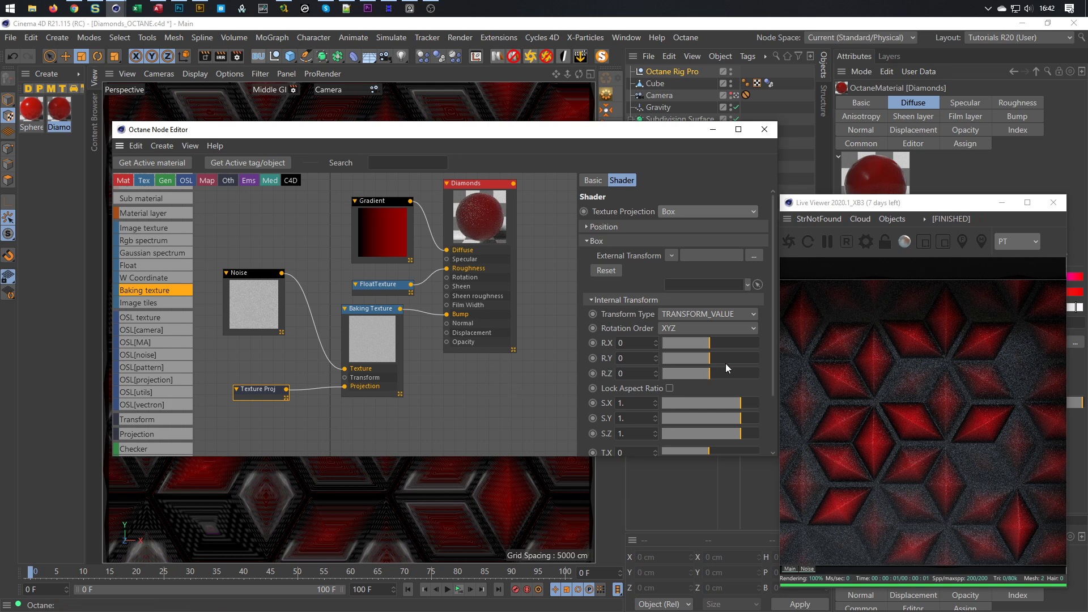
Step: Set the box projection's internal Y scale to 5 with the aspect ratio left unlocked
drag(773, 296, 772, 369)
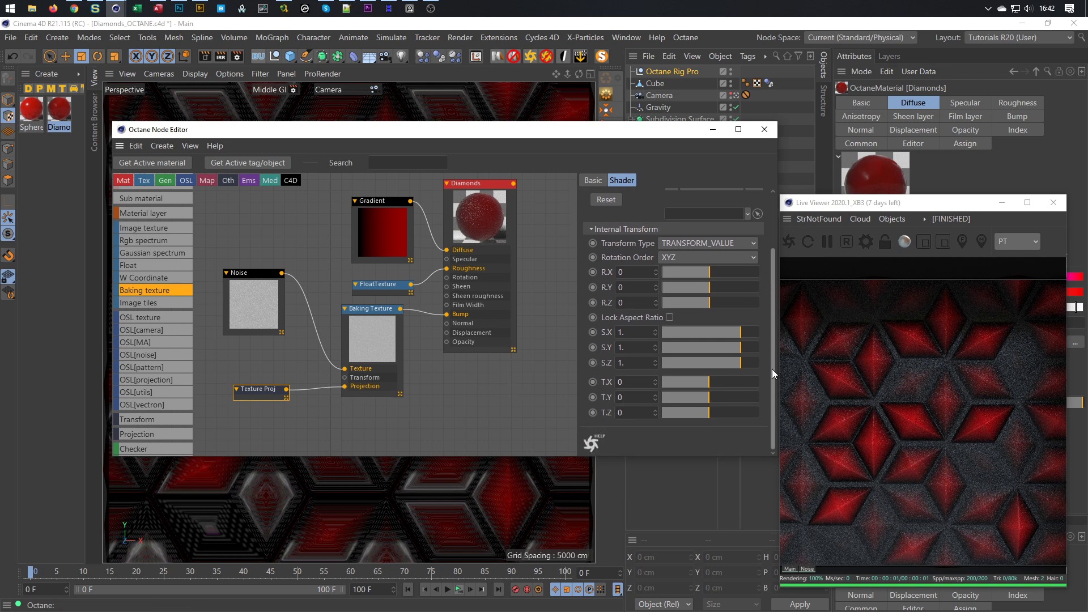
click(671, 317)
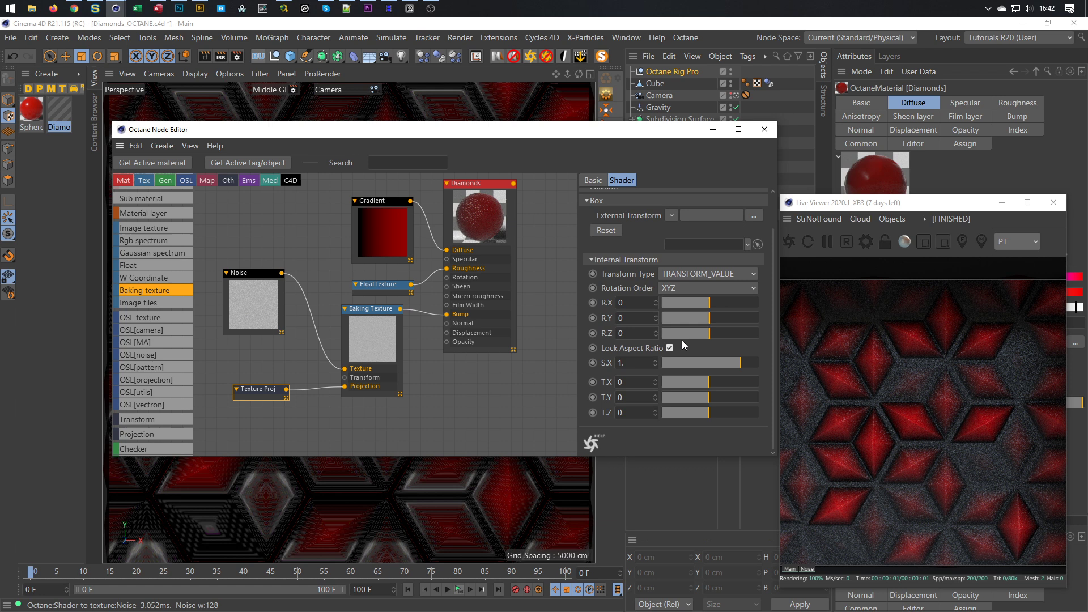
click(669, 348)
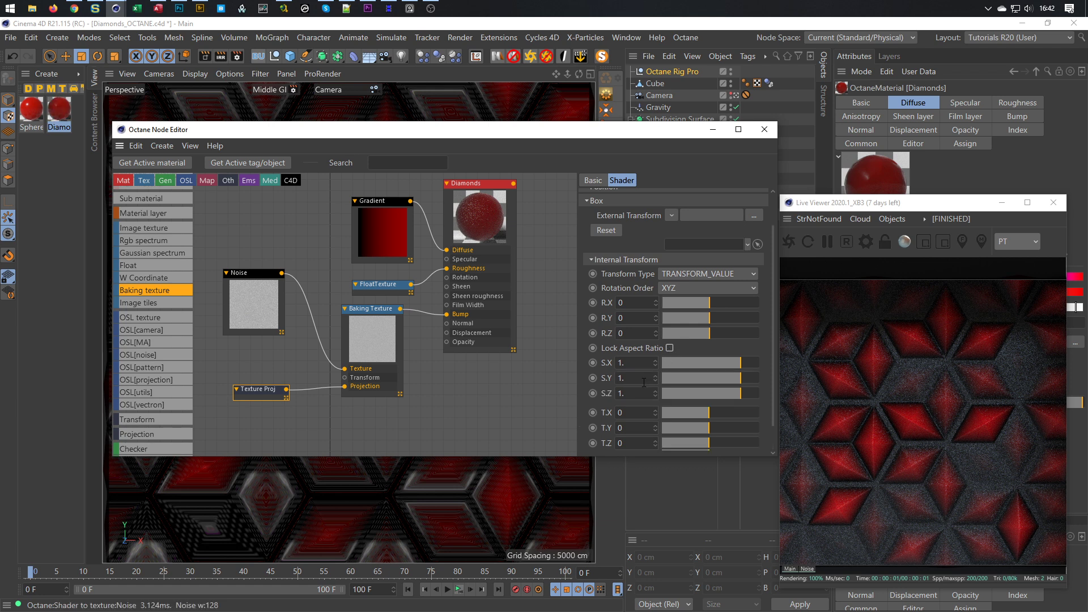
drag(629, 379, 546, 385)
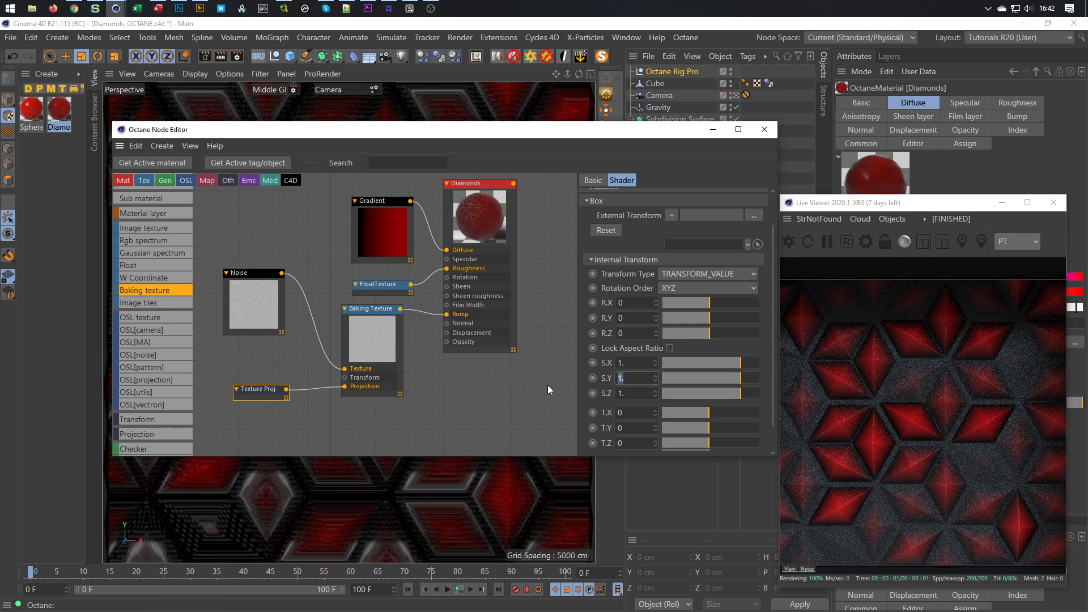
text(5)
key(Return)
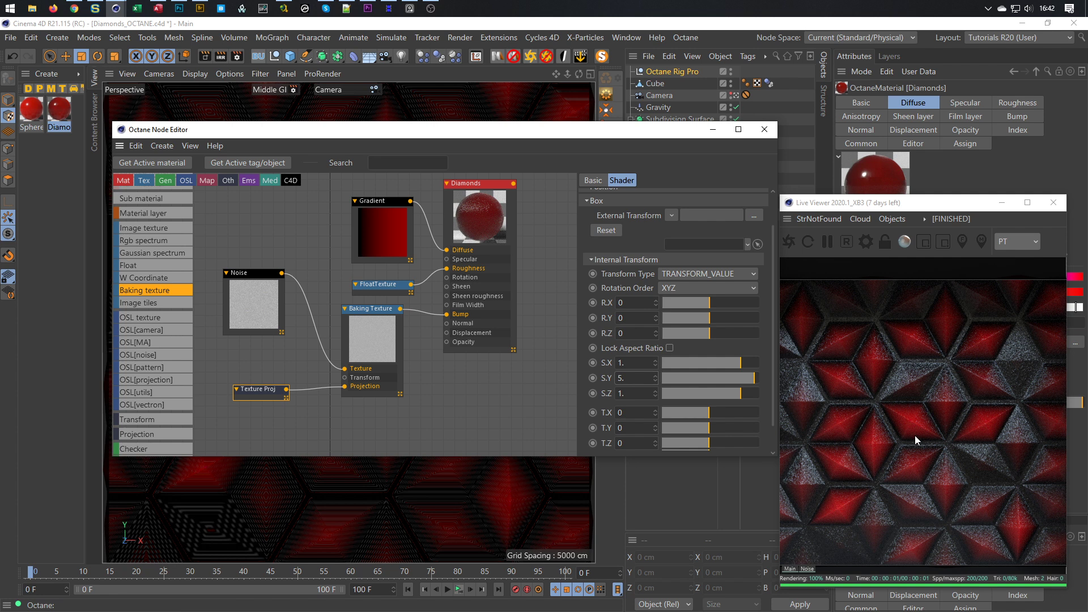
Step: Widen the bump Noise shader's settings and darken its Color 2 to a brightness of 41%
click(255, 275)
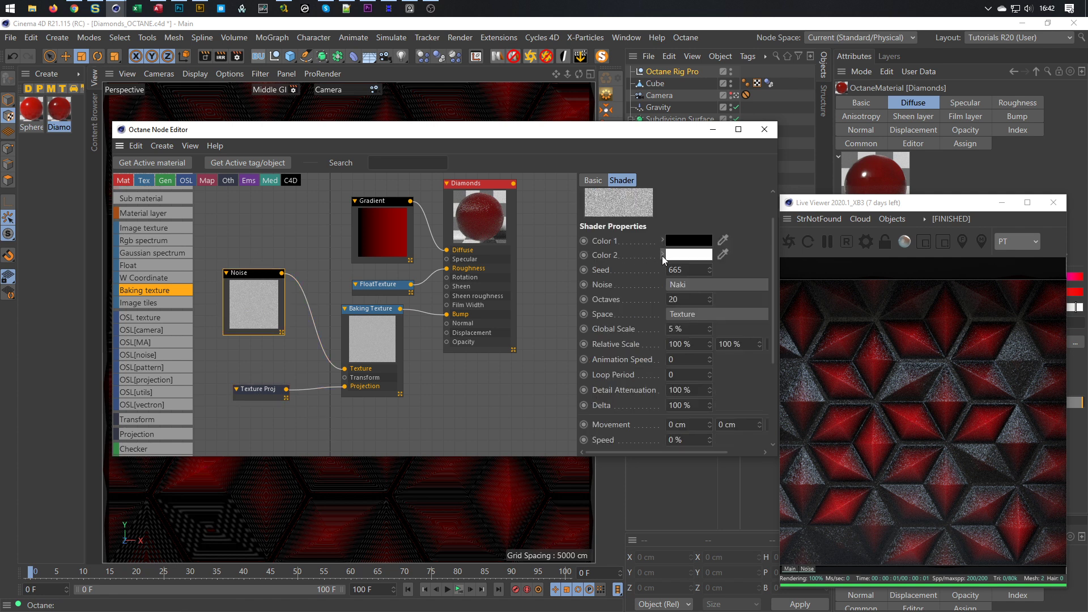
click(662, 255)
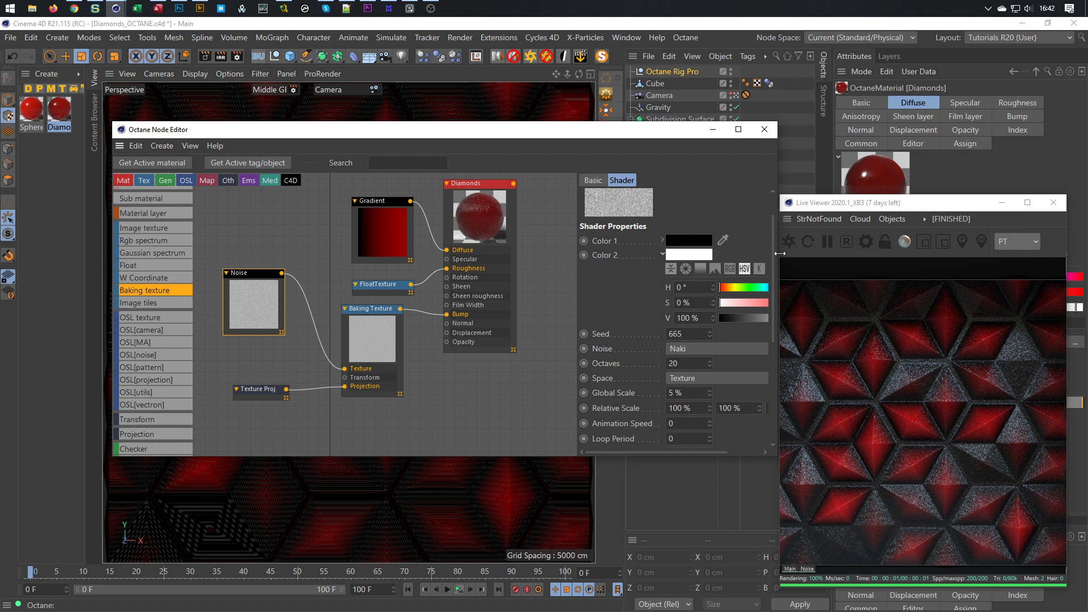
drag(777, 253, 786, 253)
drag(582, 270, 525, 272)
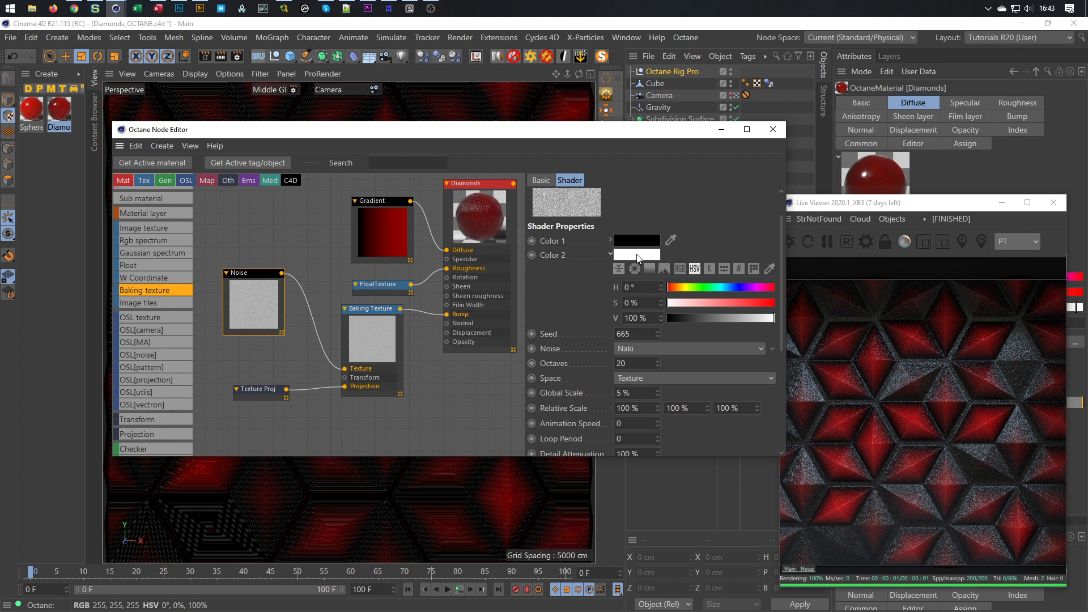
click(689, 318)
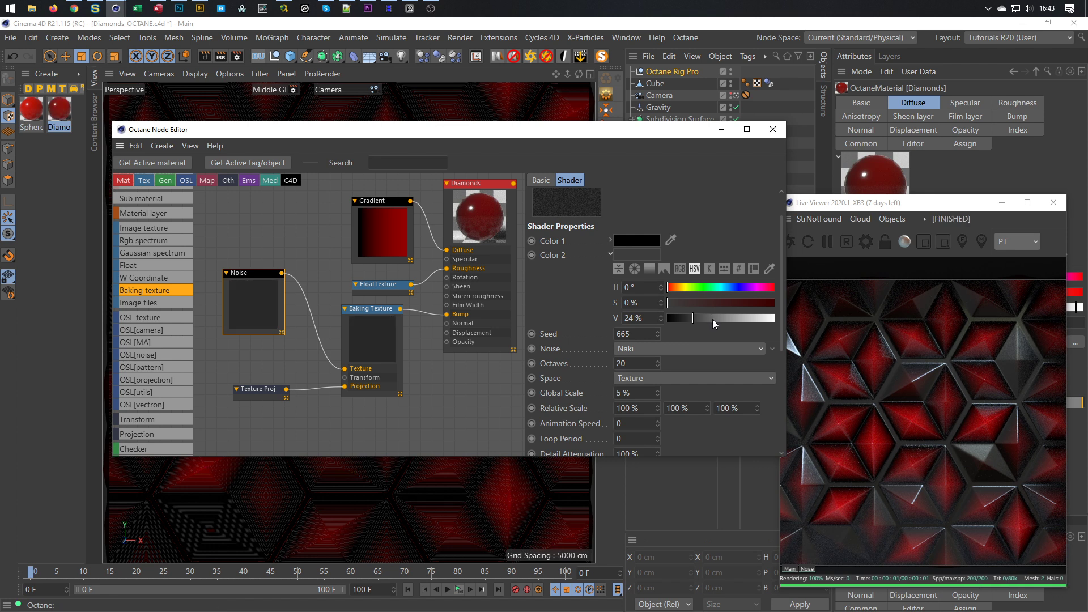
click(712, 319)
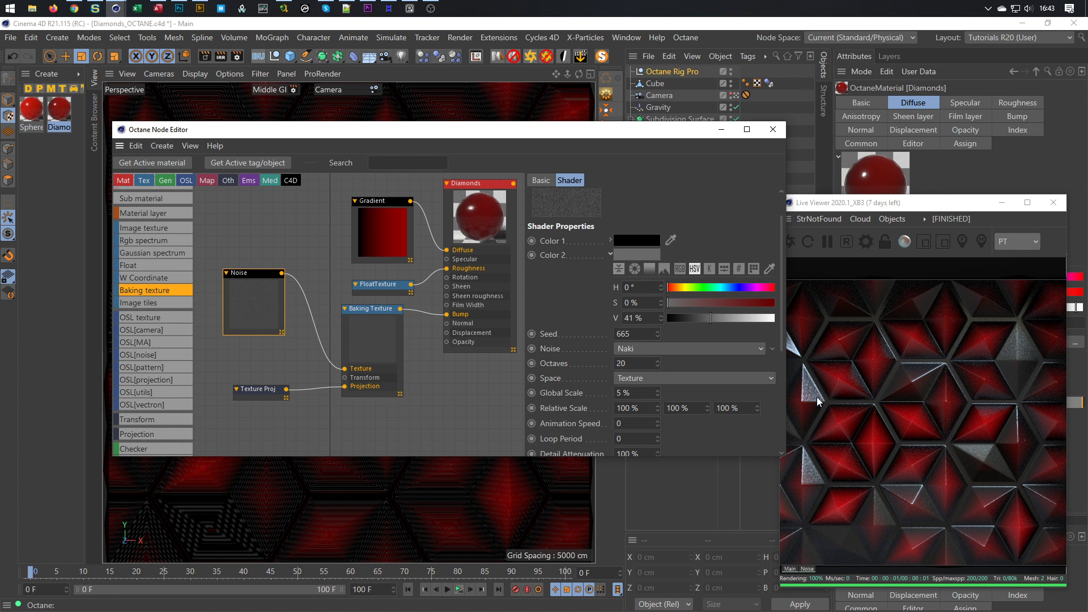
Step: Return the Texture Projection's Y scale to 1, and try a Z scale of 5 before restoring it to 1
click(261, 391)
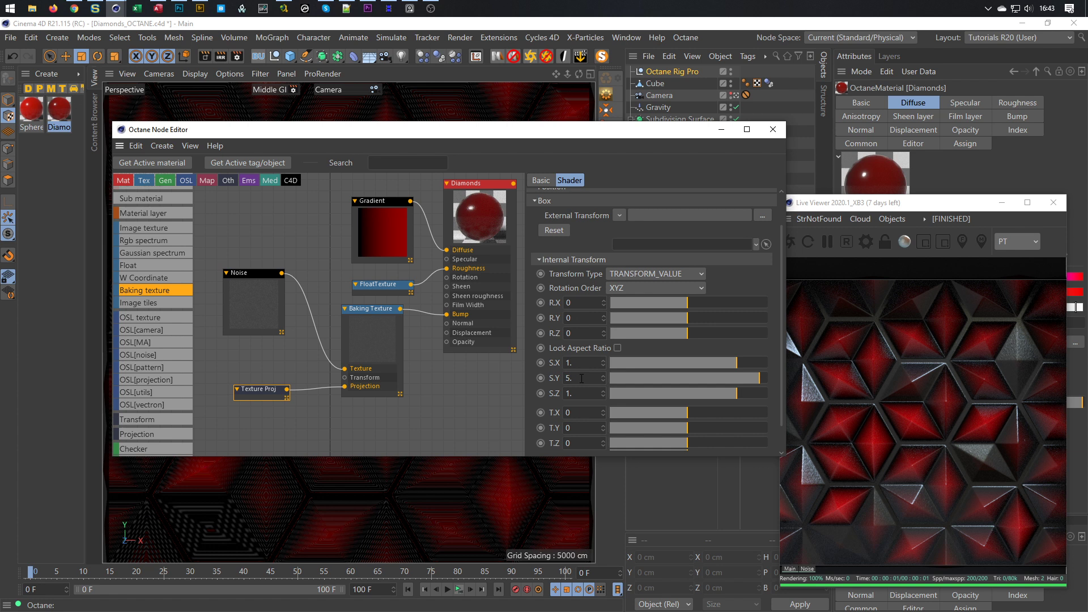
double_click(580, 378)
text(1)
key(Return)
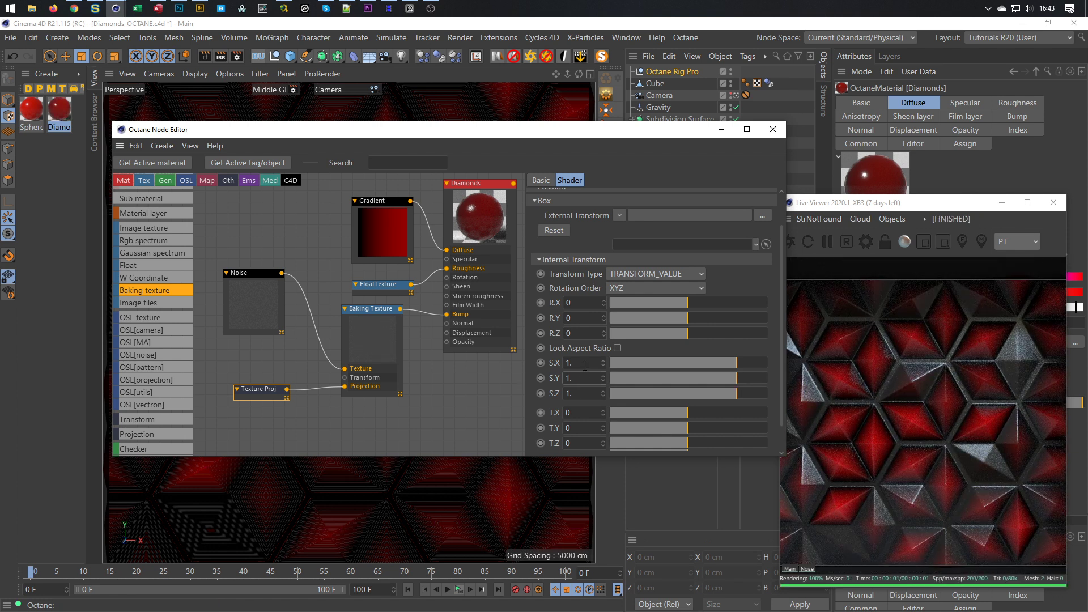
double_click(589, 392)
text(5)
key(Return)
double_click(583, 393)
text(1)
key(Return)
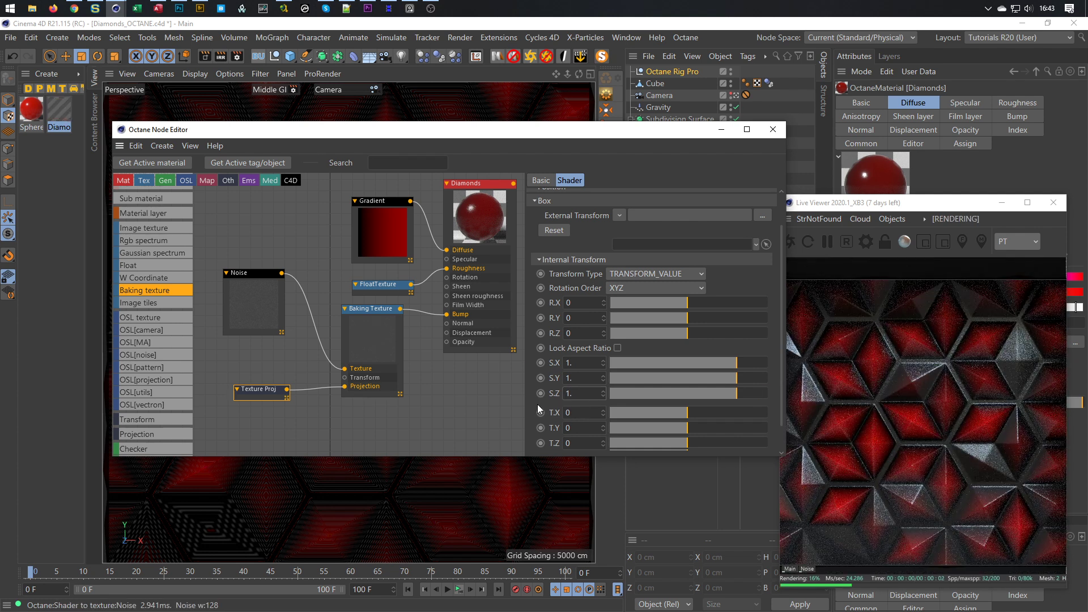
Step: Set both the X and Y scale of the Texture Projection's internal transform to 2
drag(572, 380, 545, 389)
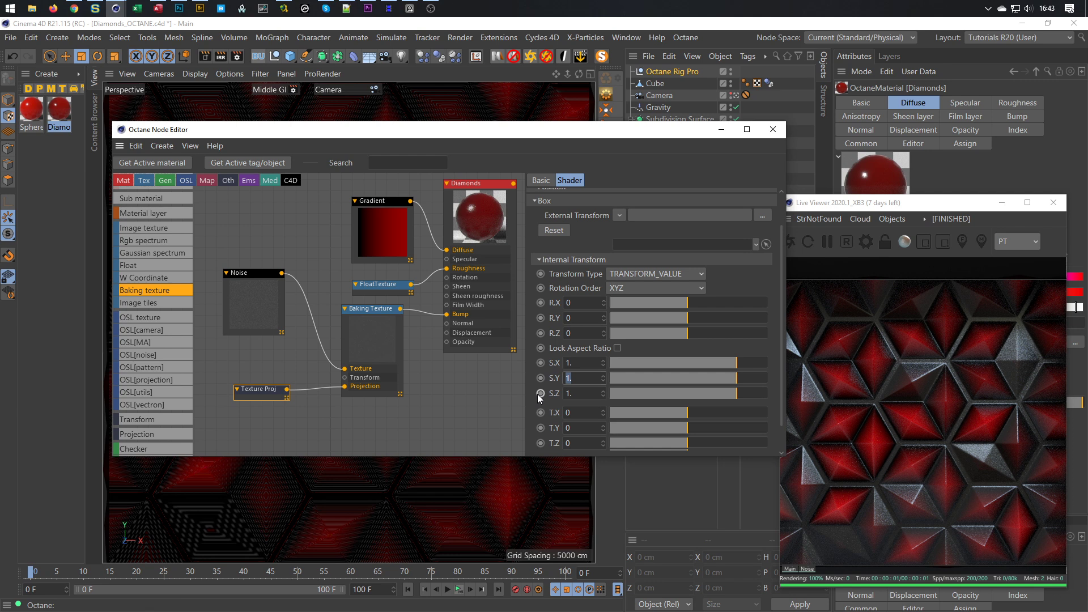
key(shift+Tab)
text(2)
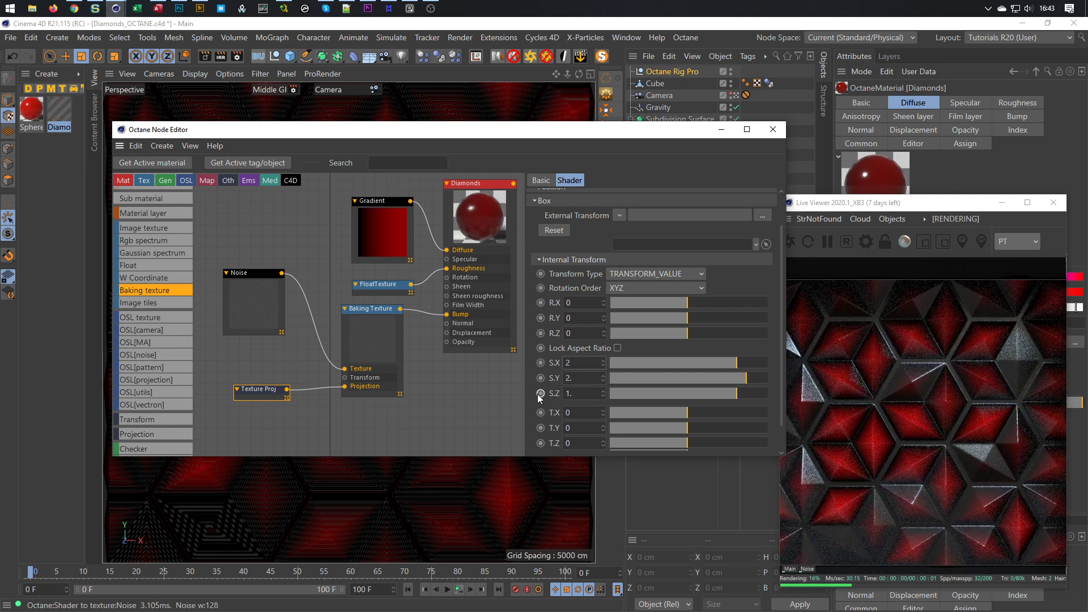
key(Return)
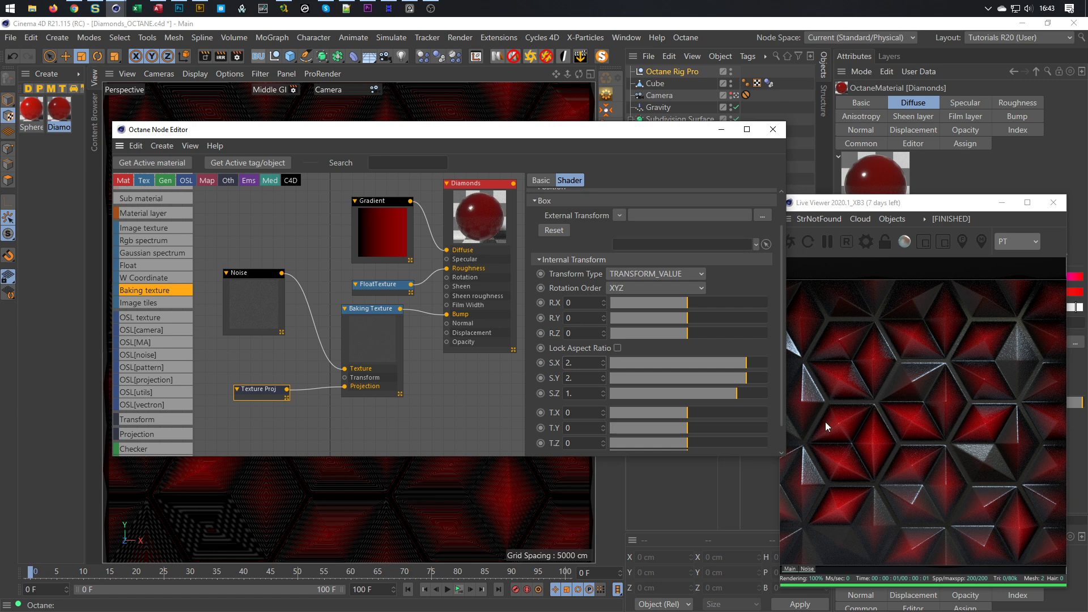
Step: Close the node editor, save the project and turn the sphere Cloner back on
click(773, 129)
key(ctrl+s)
click(730, 203)
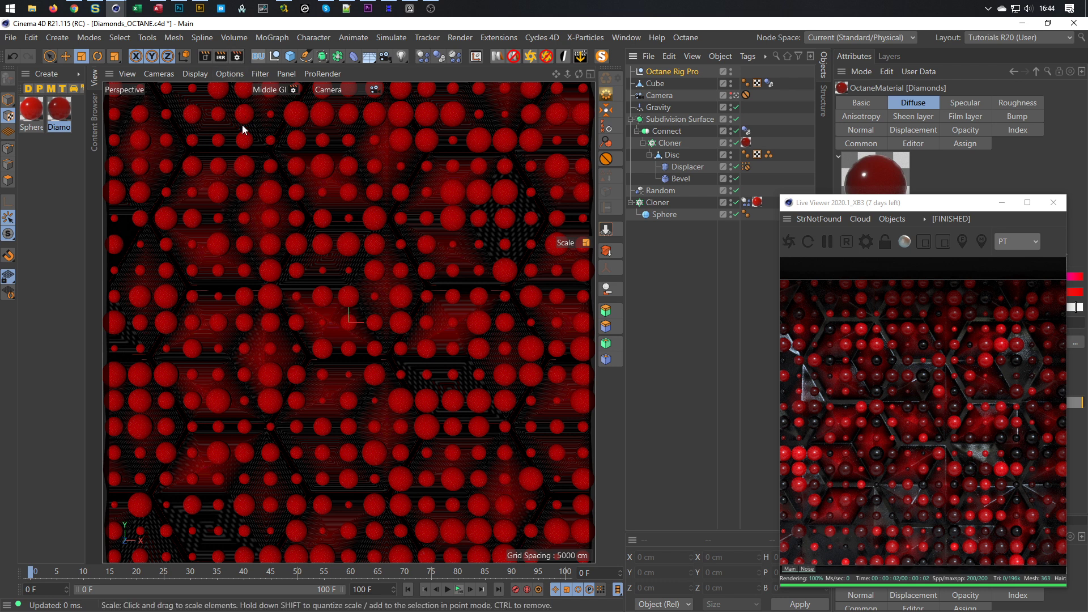
Step: Open the Picture Viewer to review the earlier Diamonds renders
key(shift+F8)
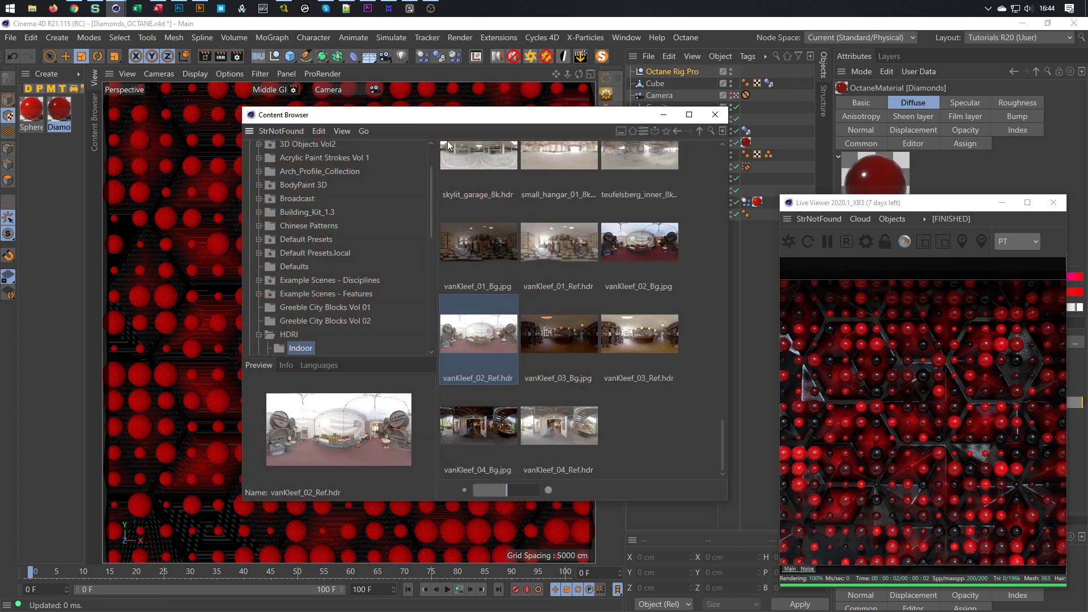
key(shift+F6)
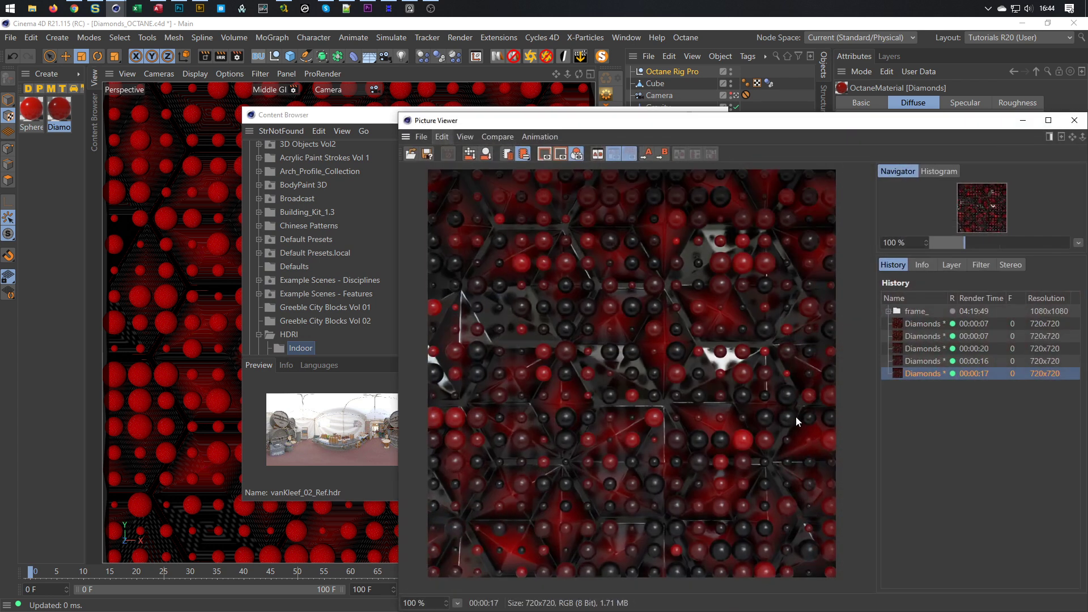